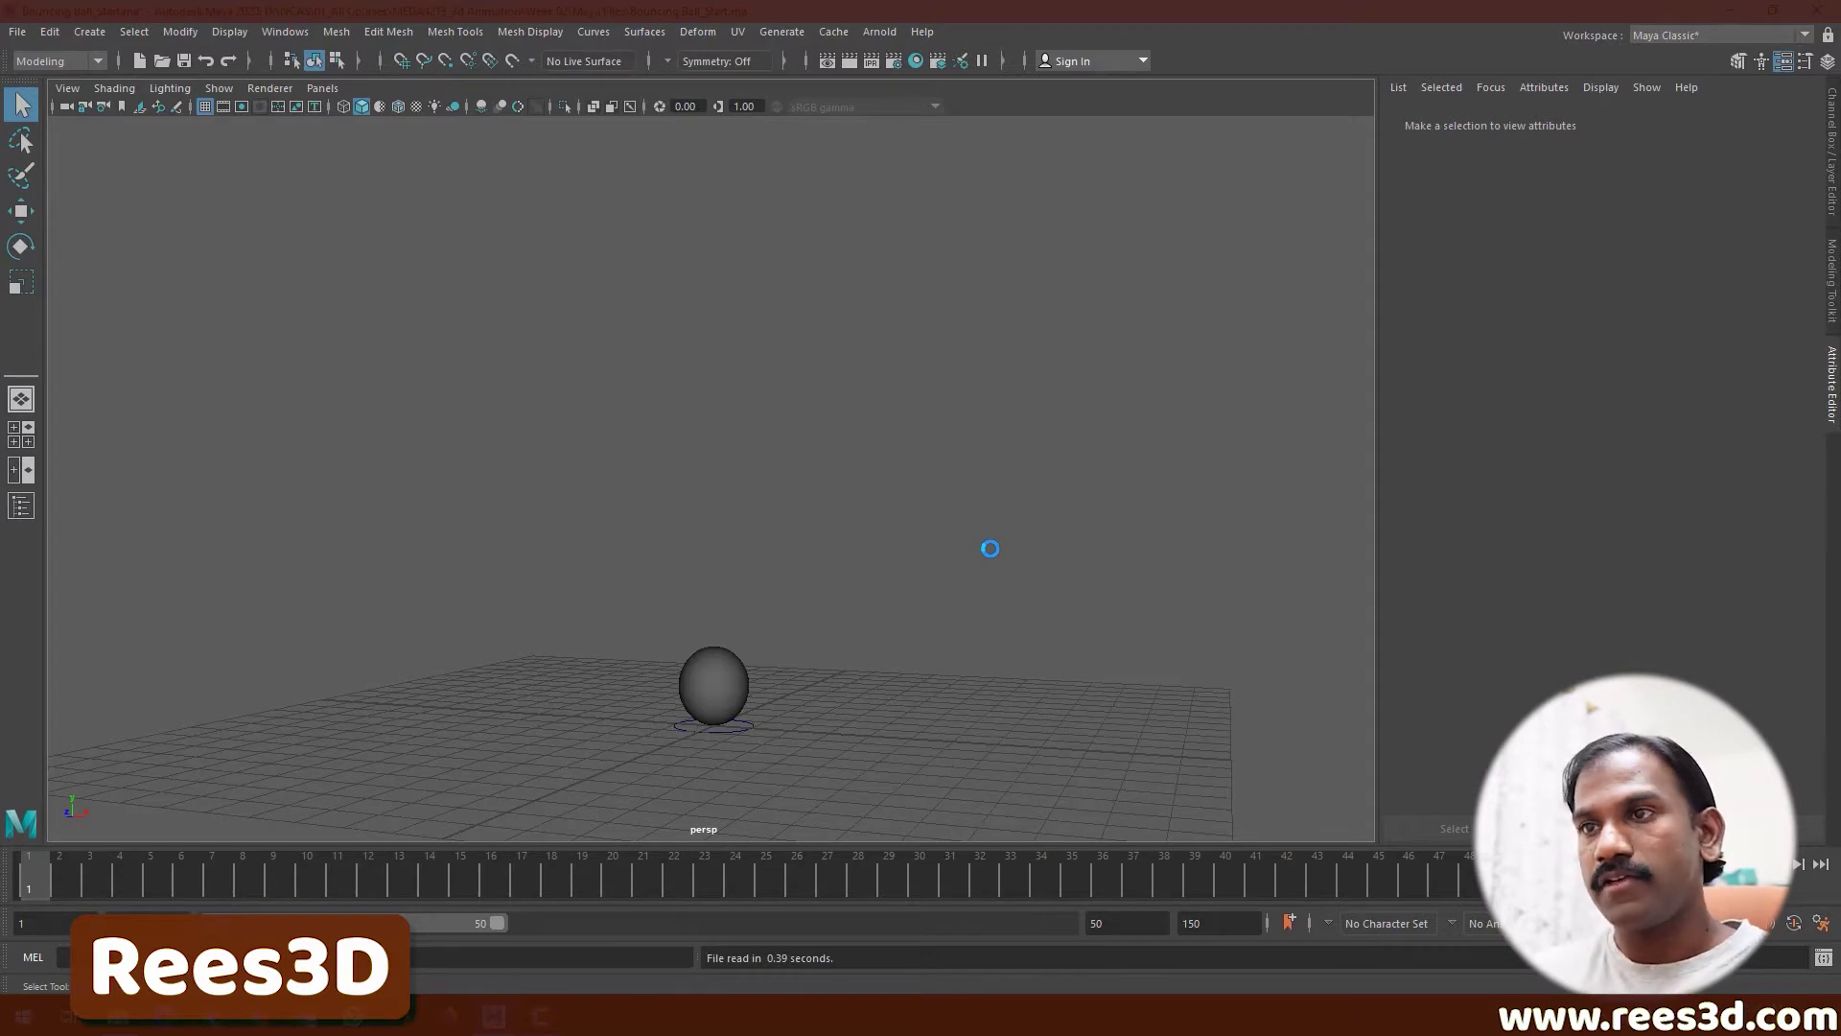
- Select the circular control curve beneath the ball and display its keyable channels
left_click(697, 677)
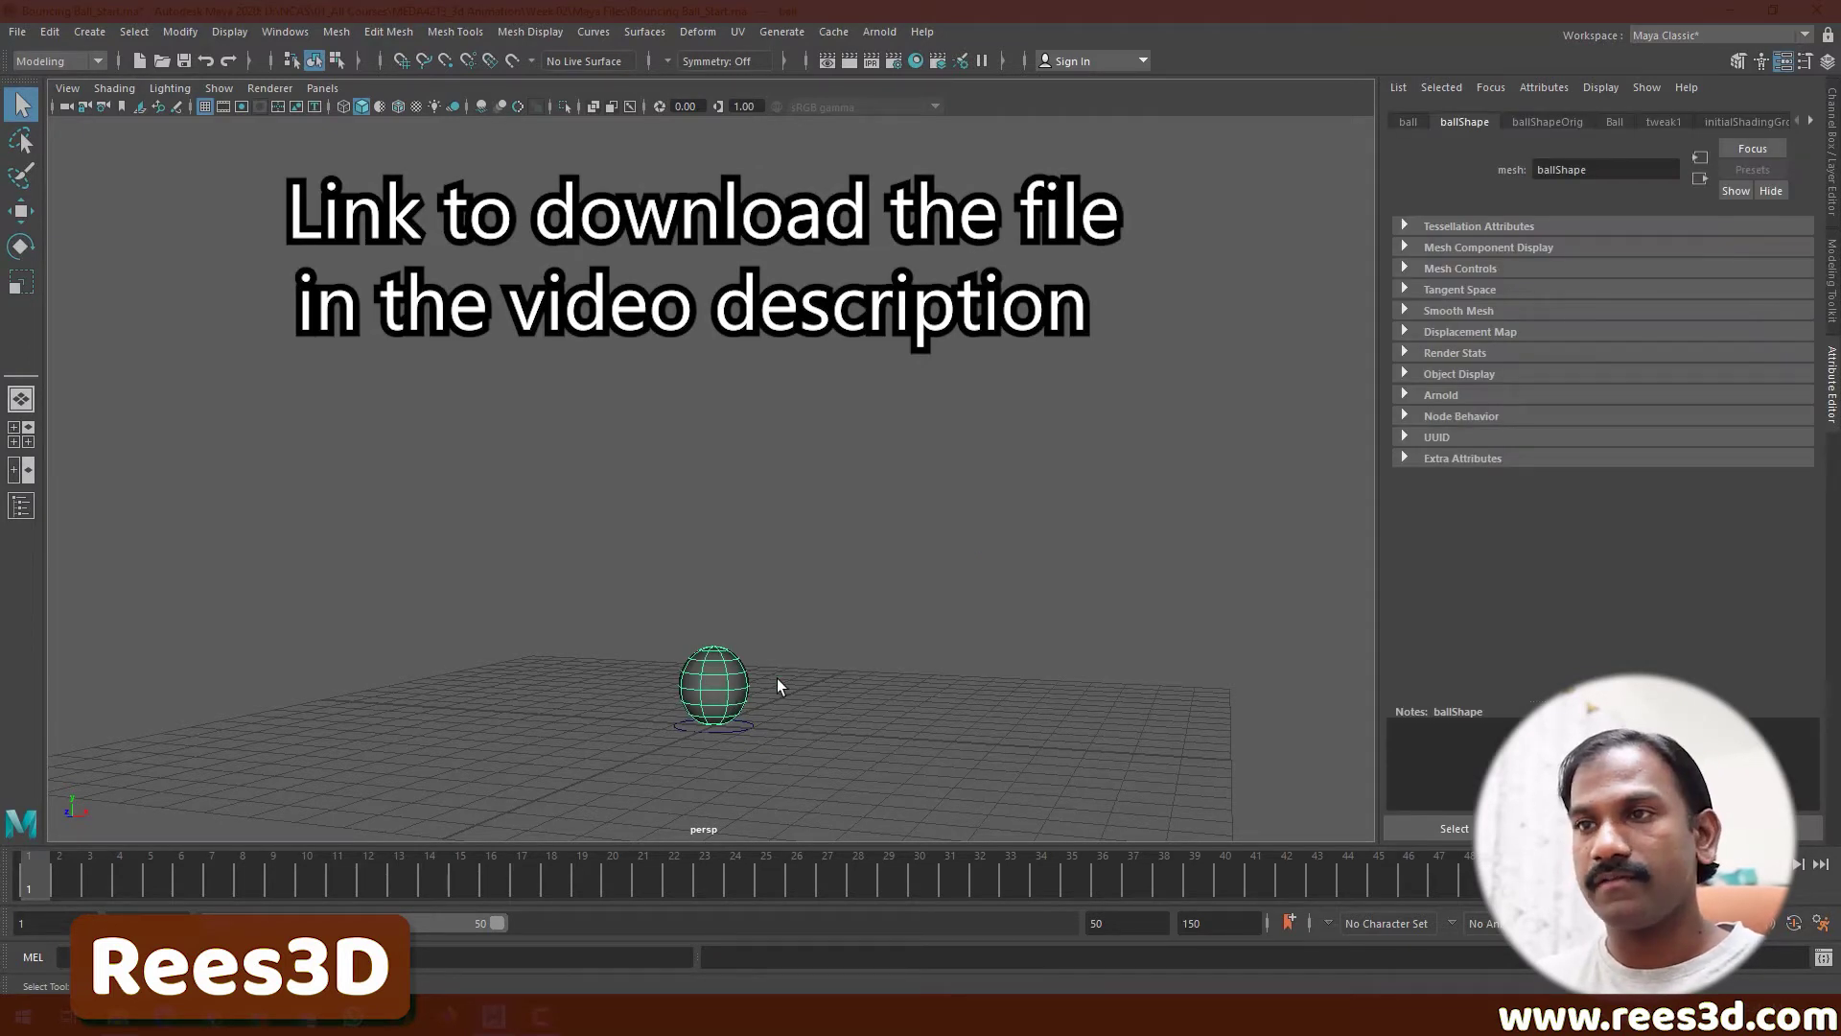
left_click(688, 733)
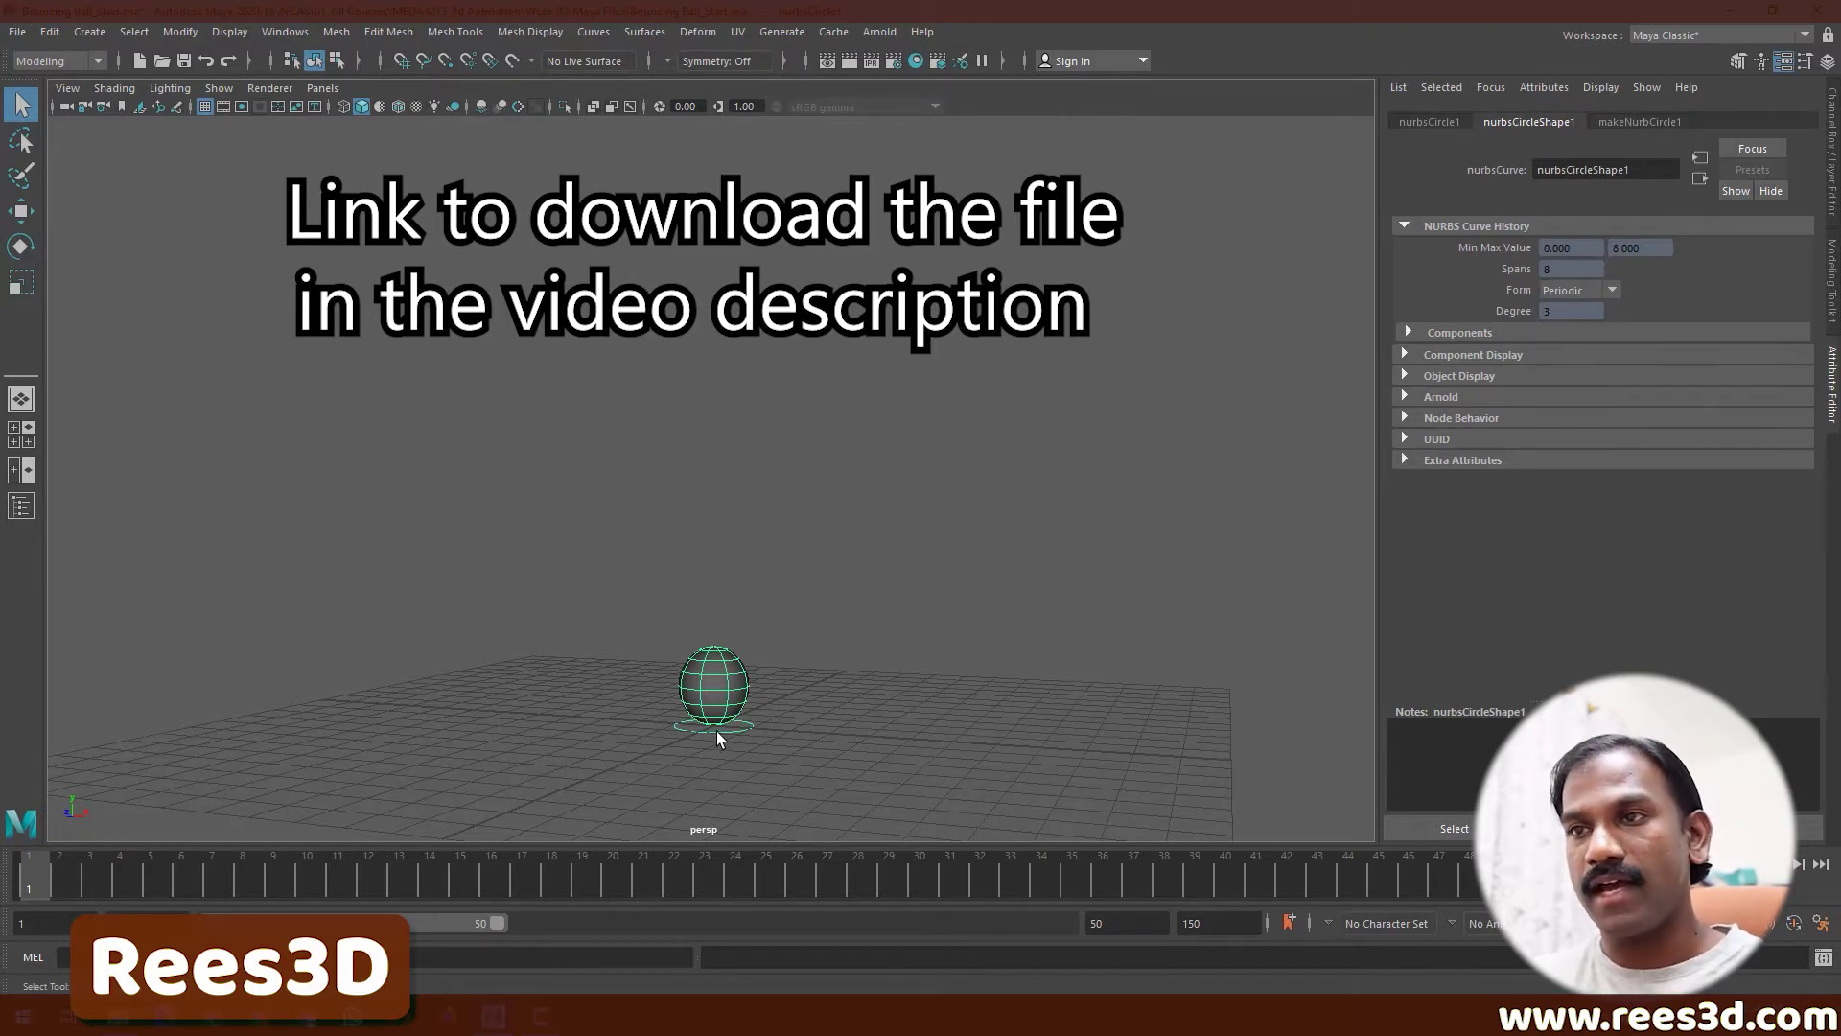
key("ctrl+a")
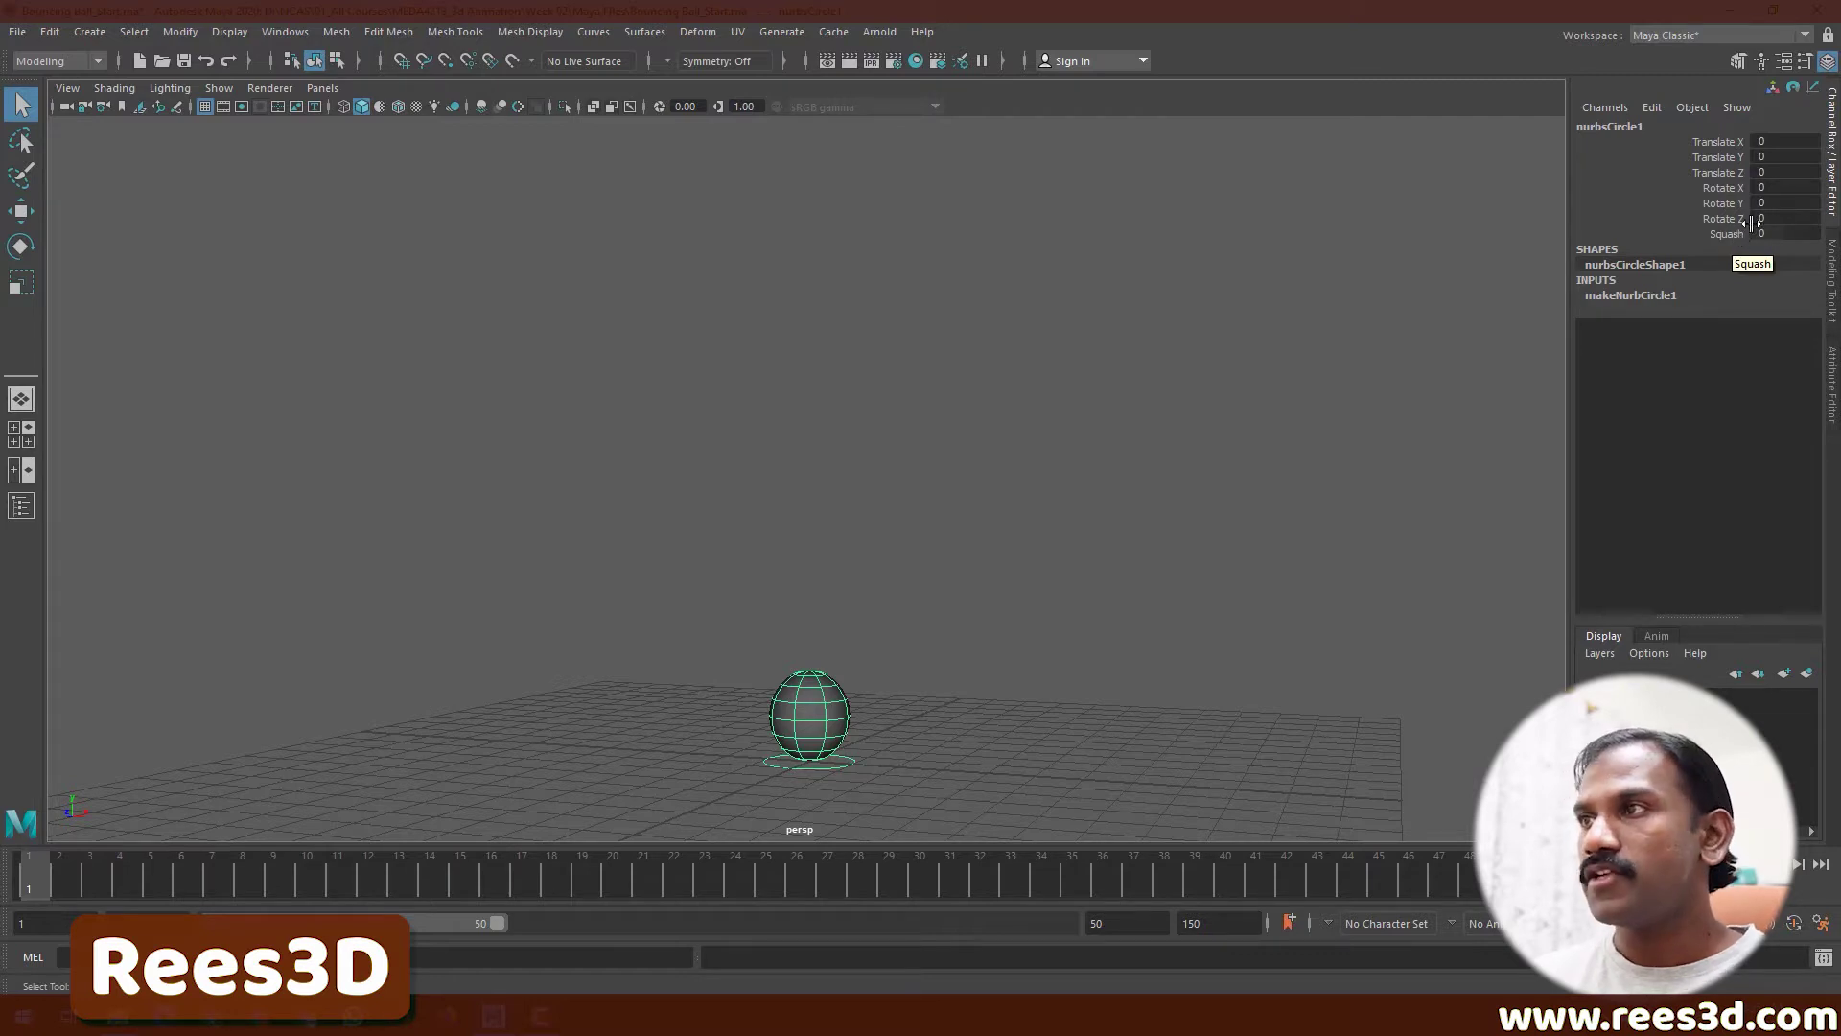
- Test the control's Squash attribute between -10 and 10, and reset it to 0
left_click(1711, 234)
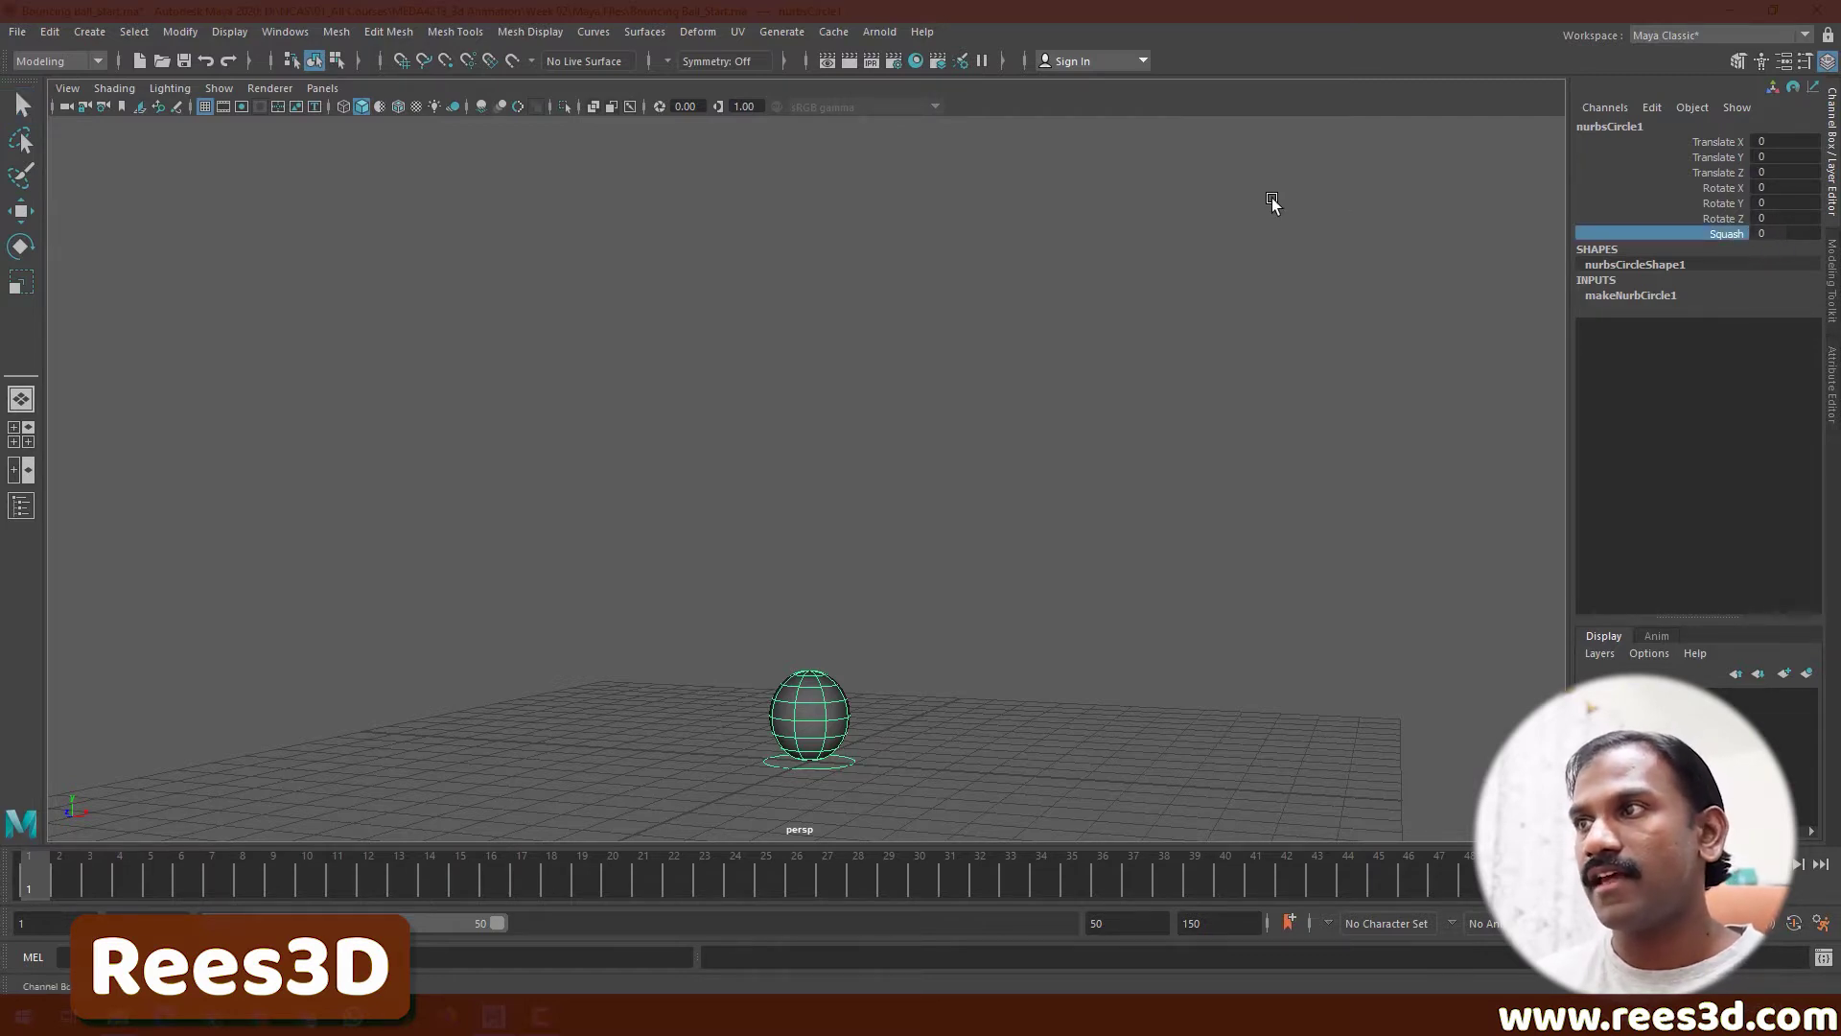
middle_click_drag(1271, 200, 1112, 245)
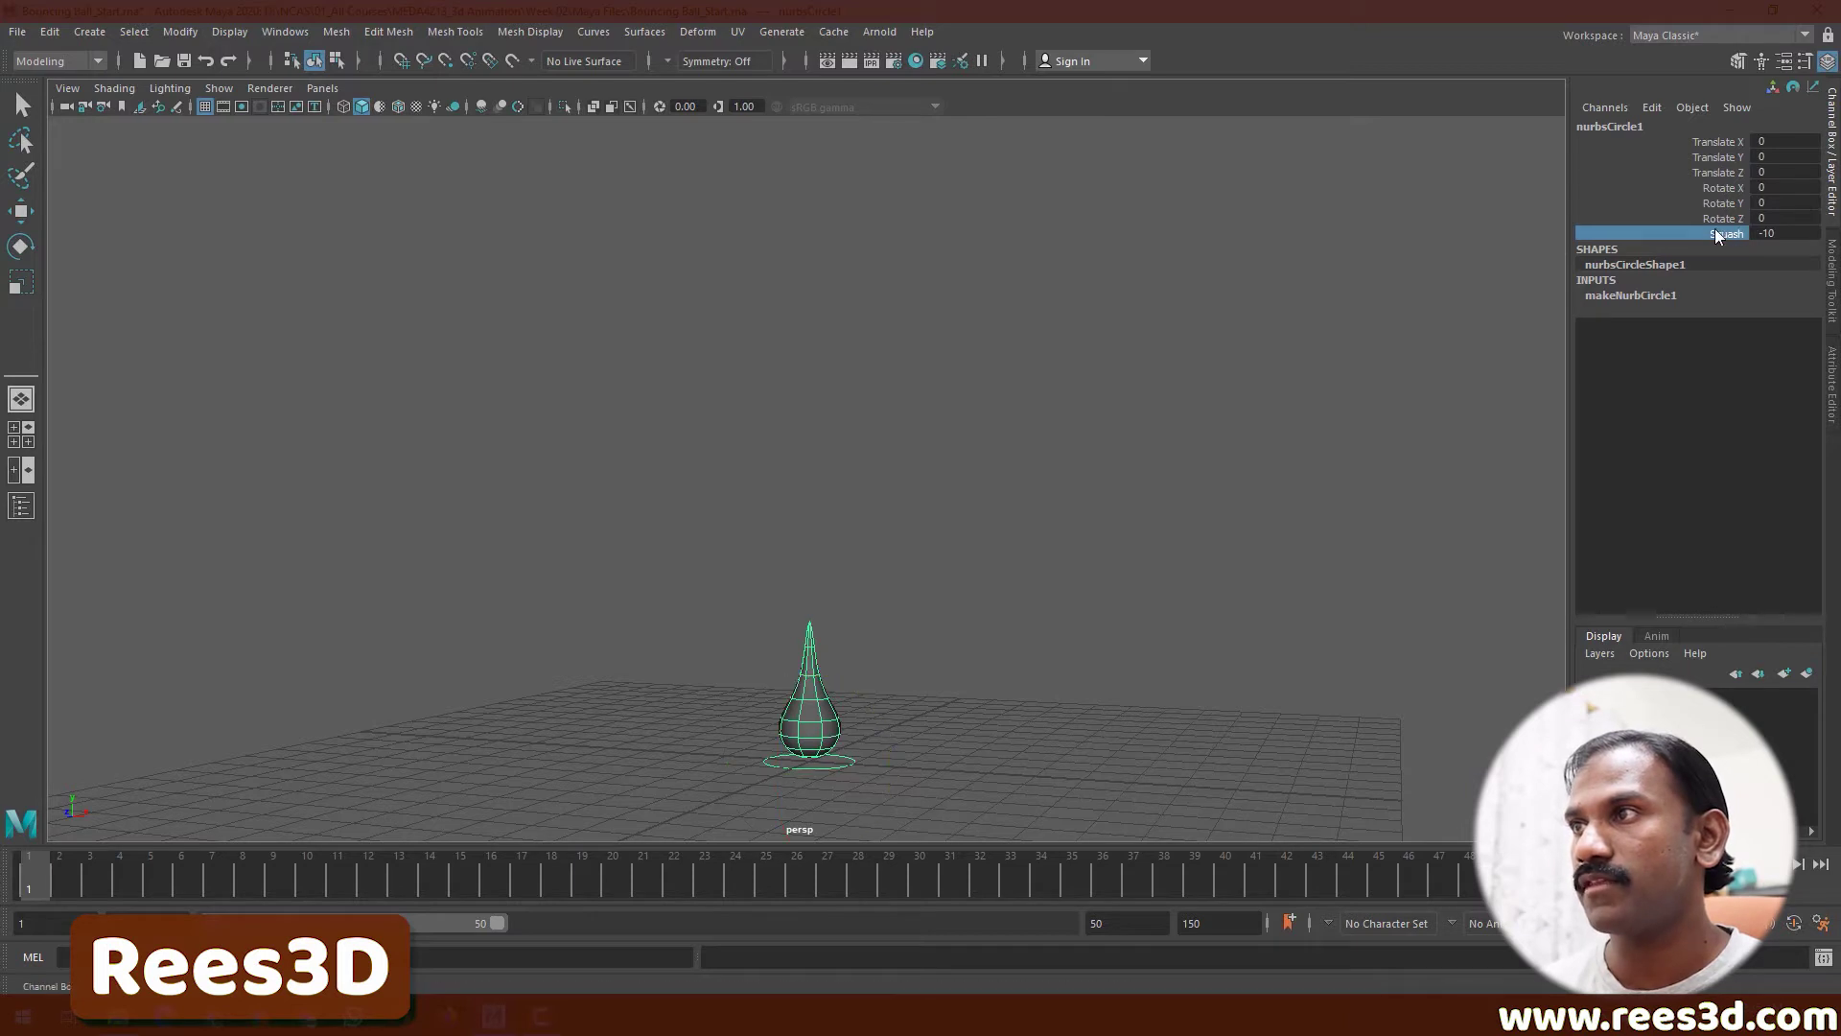
middle_click_drag(1287, 292, 1558, 313)
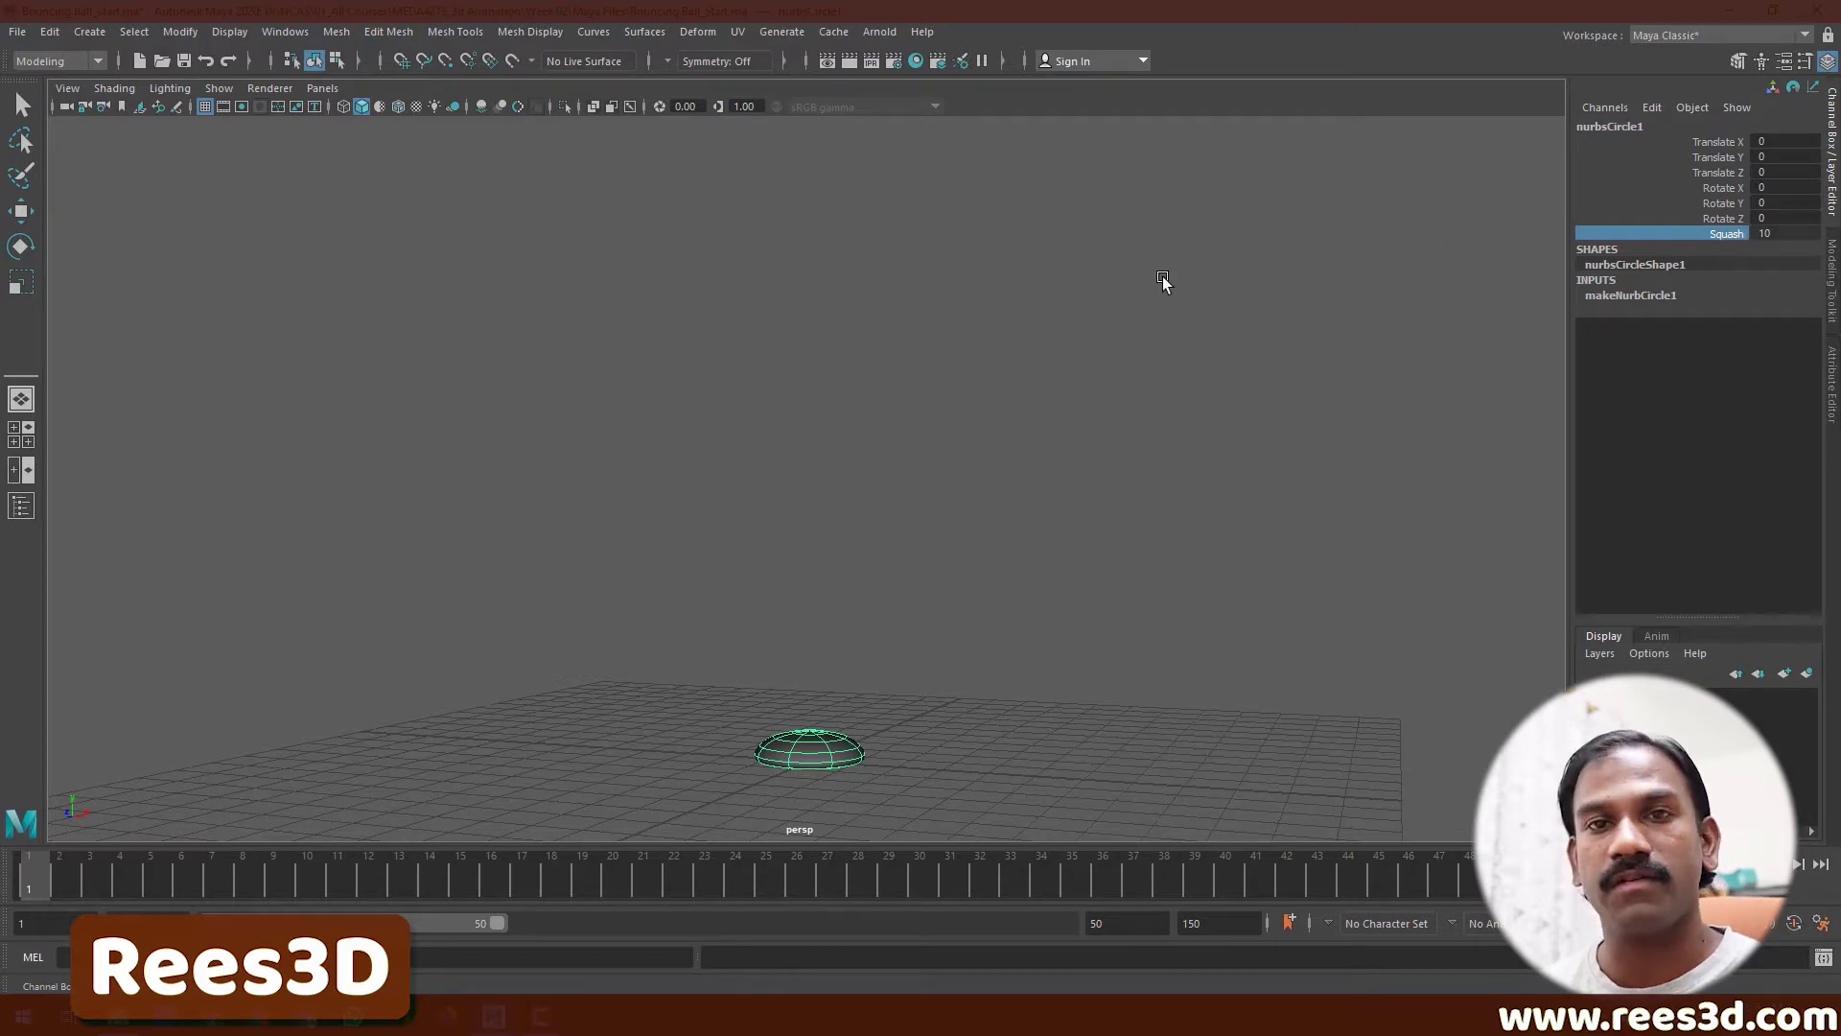
middle_click_drag(1174, 272, 1545, 262)
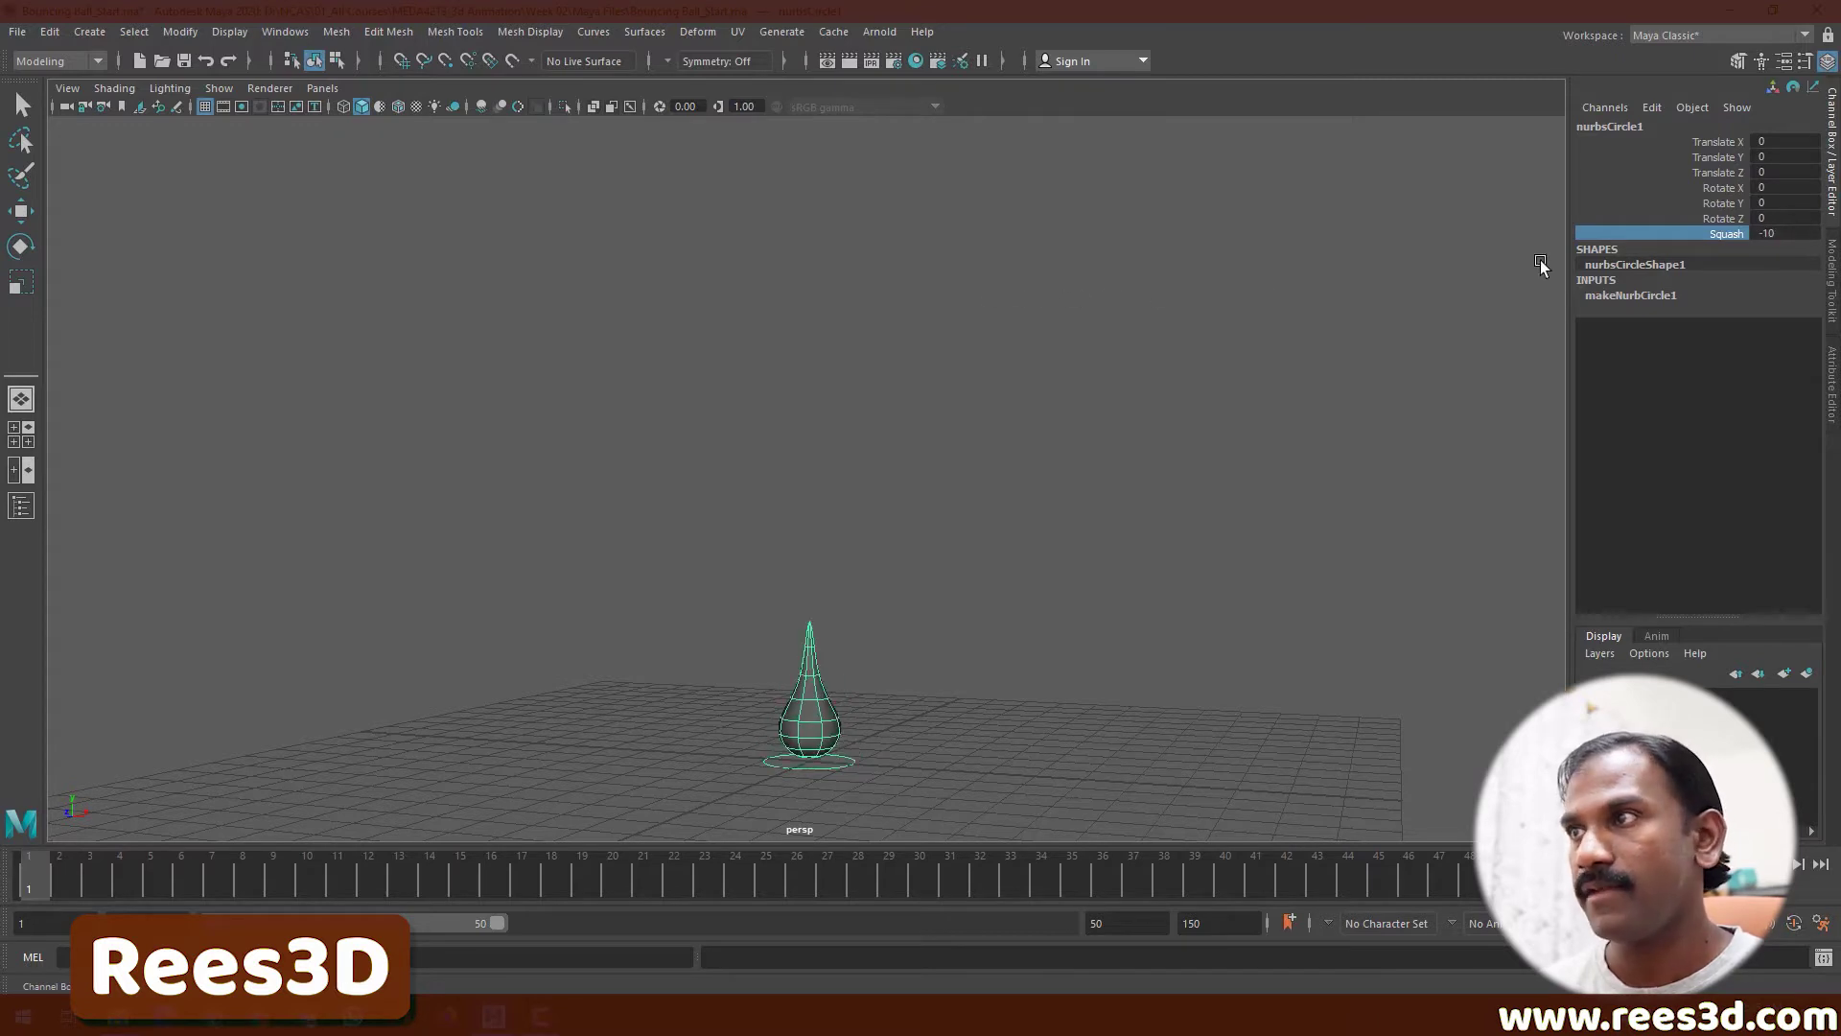
left_click(1795, 236)
type("0")
key("Return")
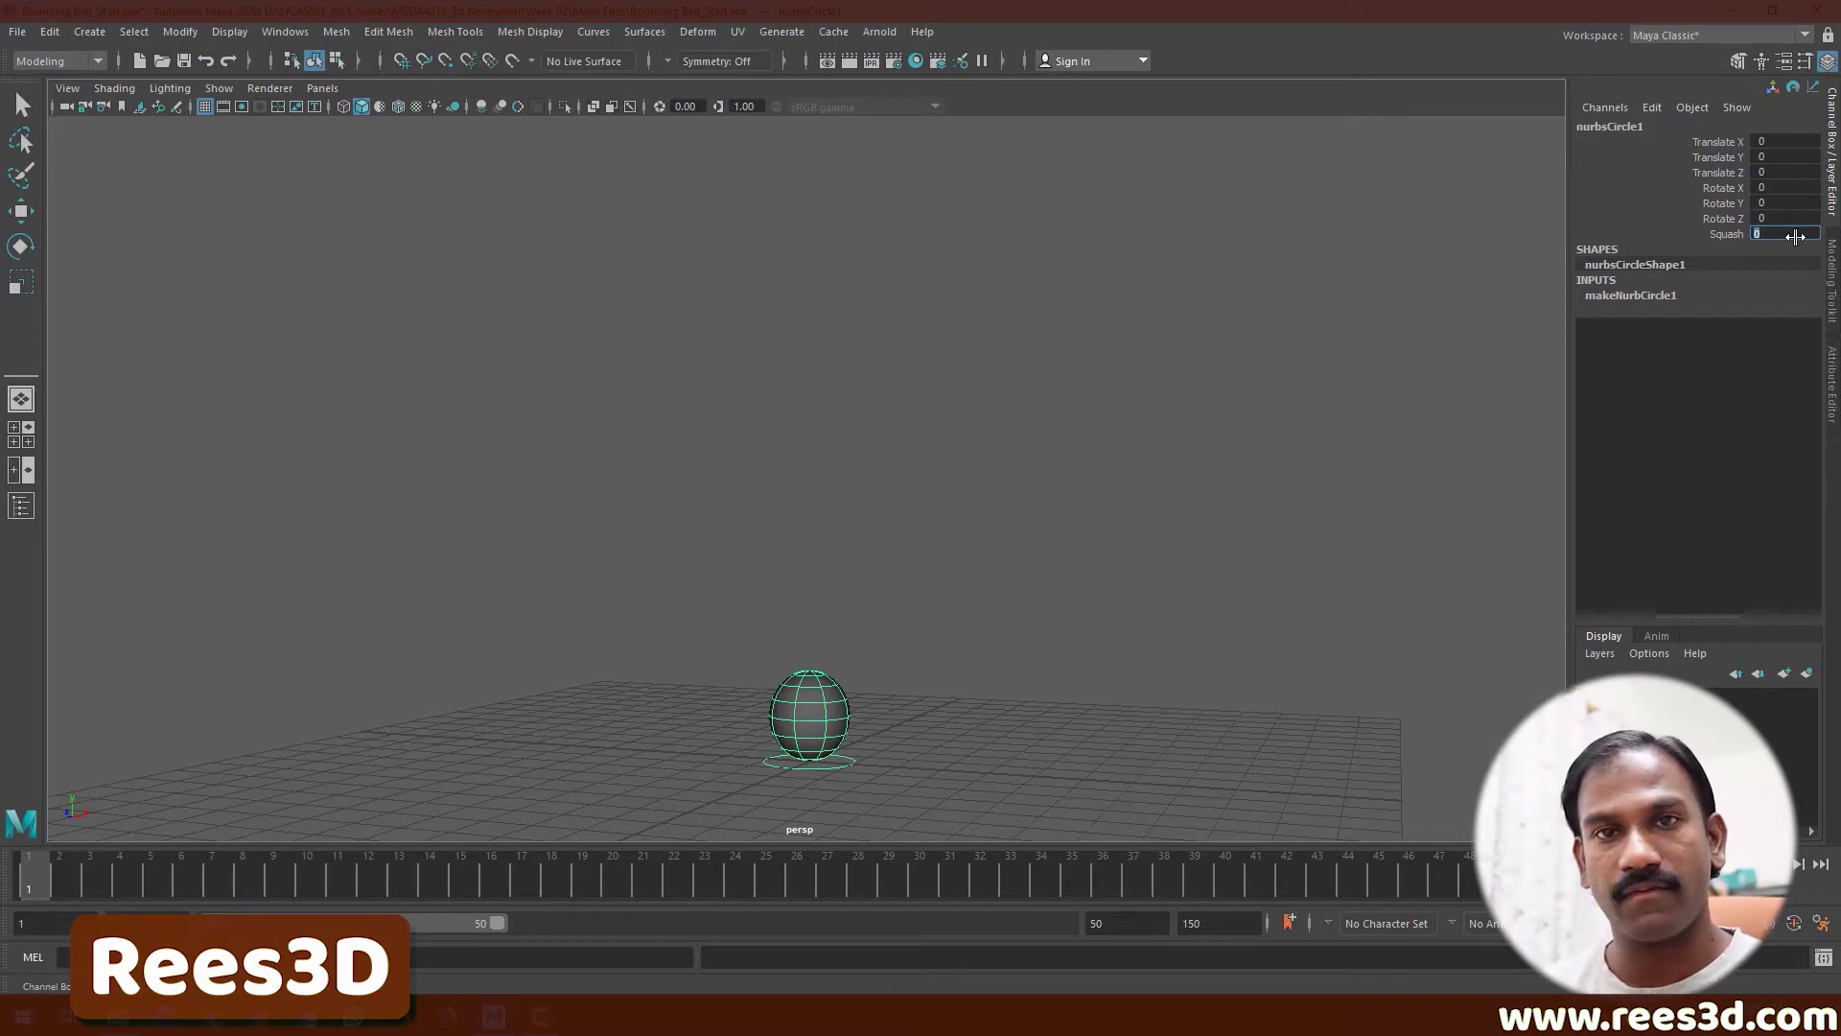
left_click(1725, 236)
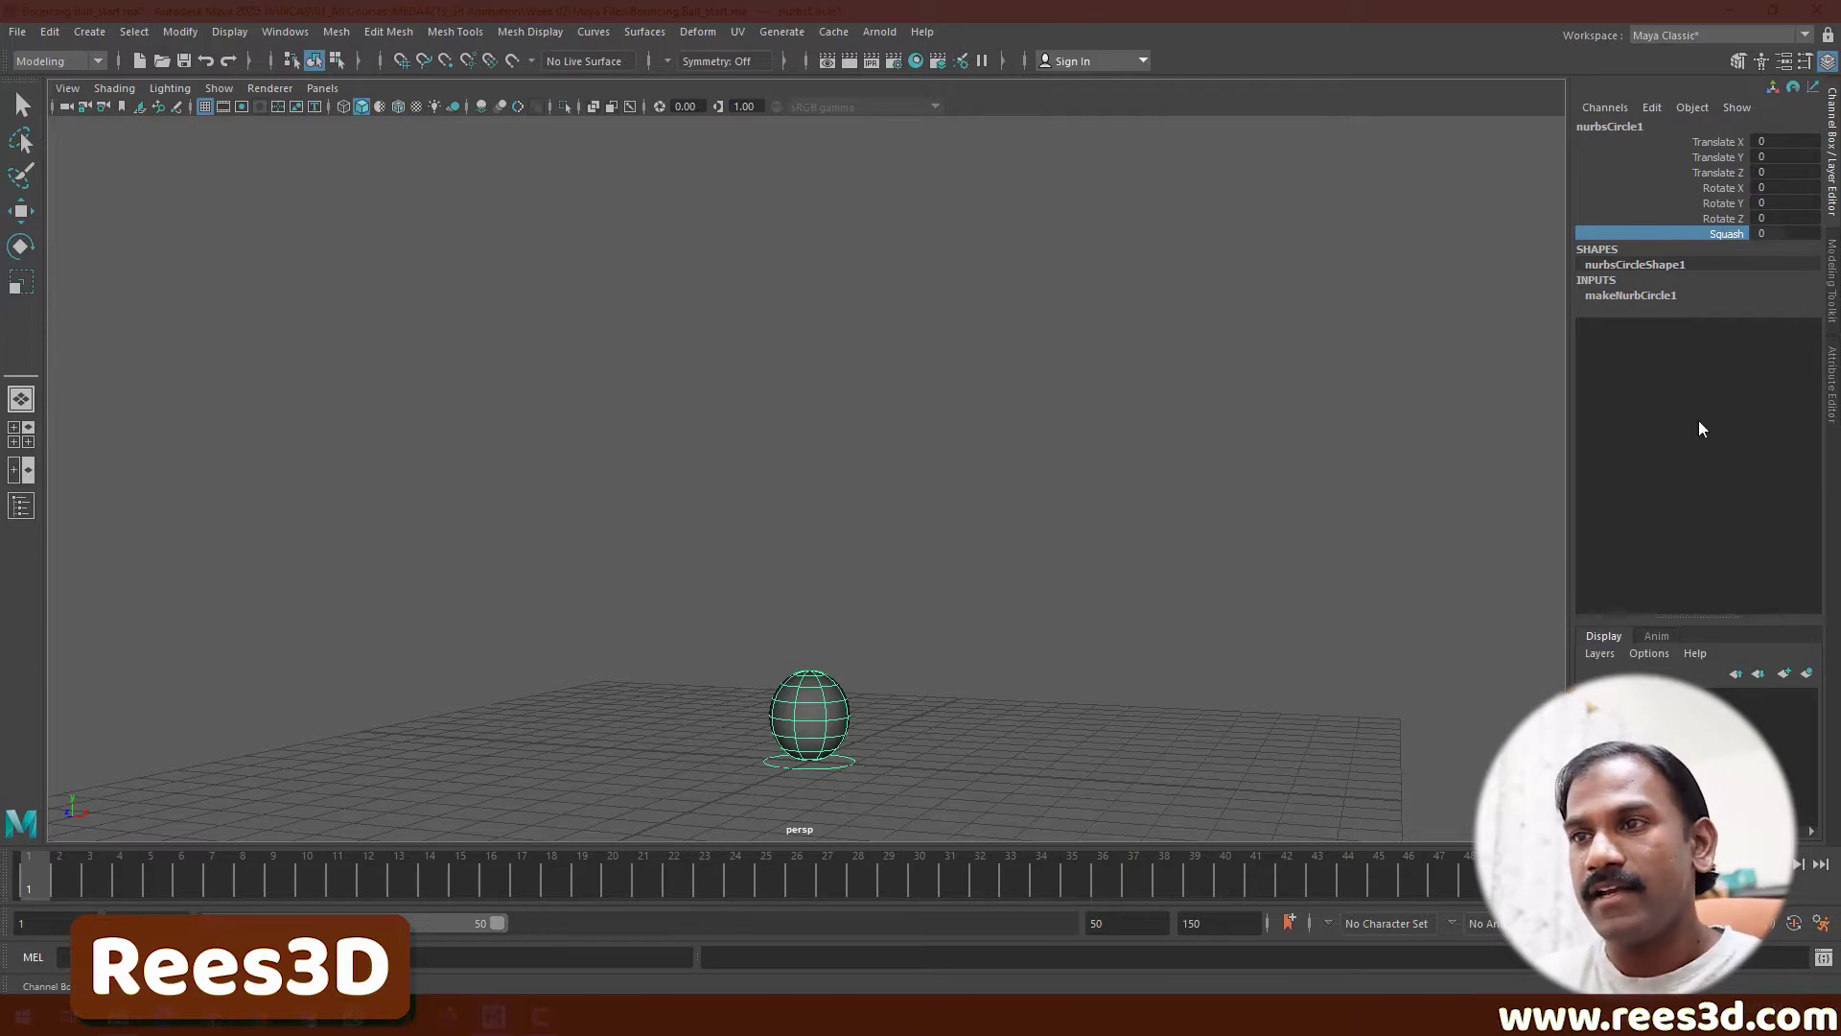
- Select the ball's control curve and raise it to a Translate Y of 10
left_click(846, 762)
left_click(852, 767)
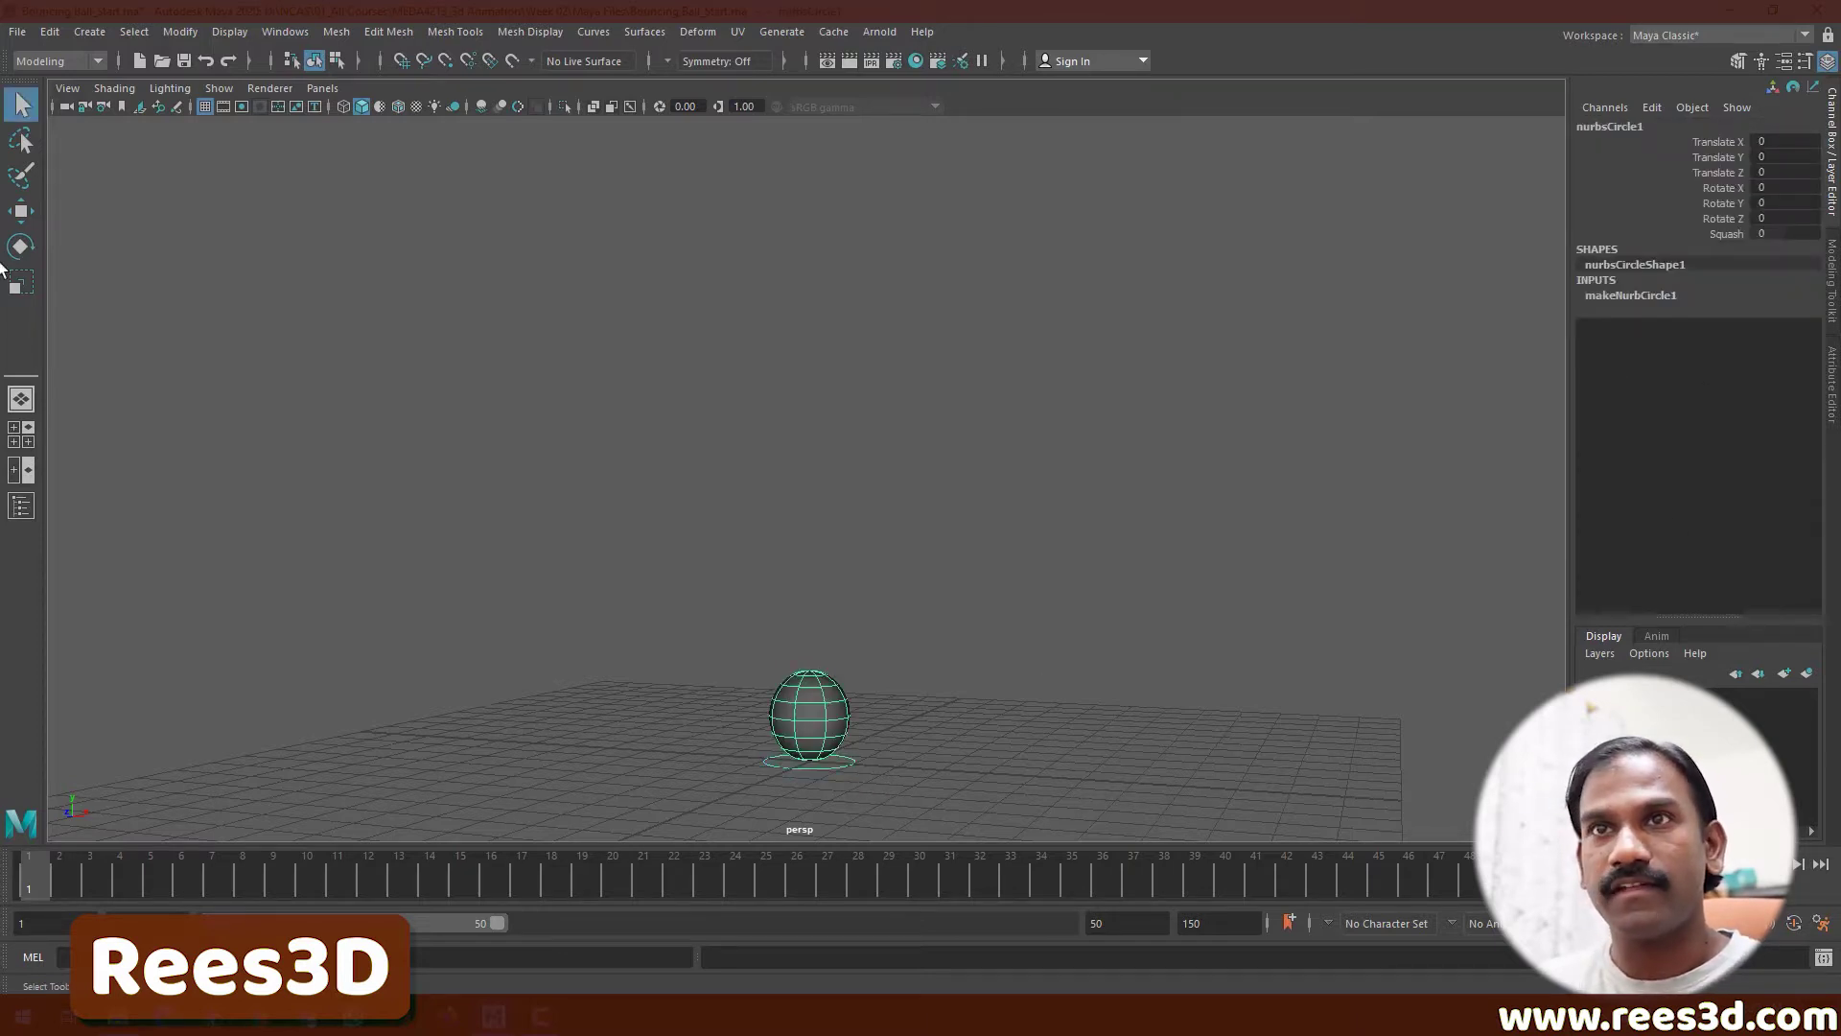
left_click(21, 211)
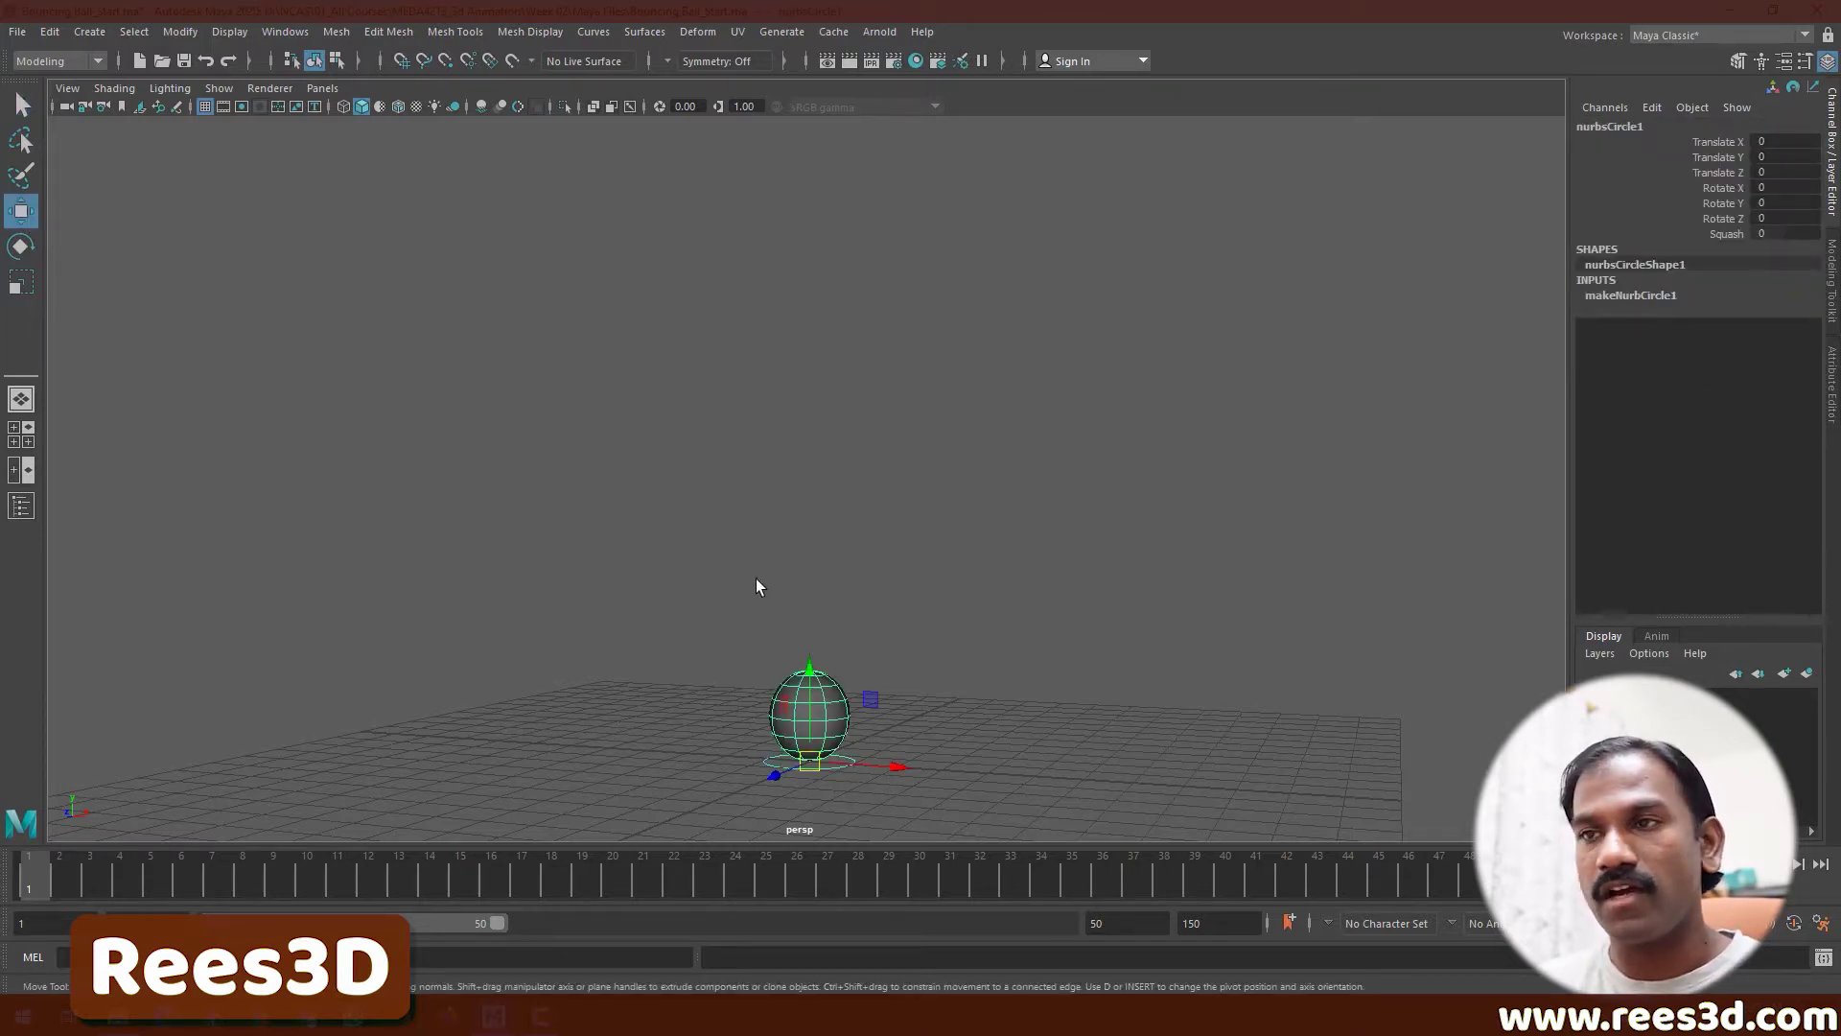
left_click_drag(809, 666, 810, 321)
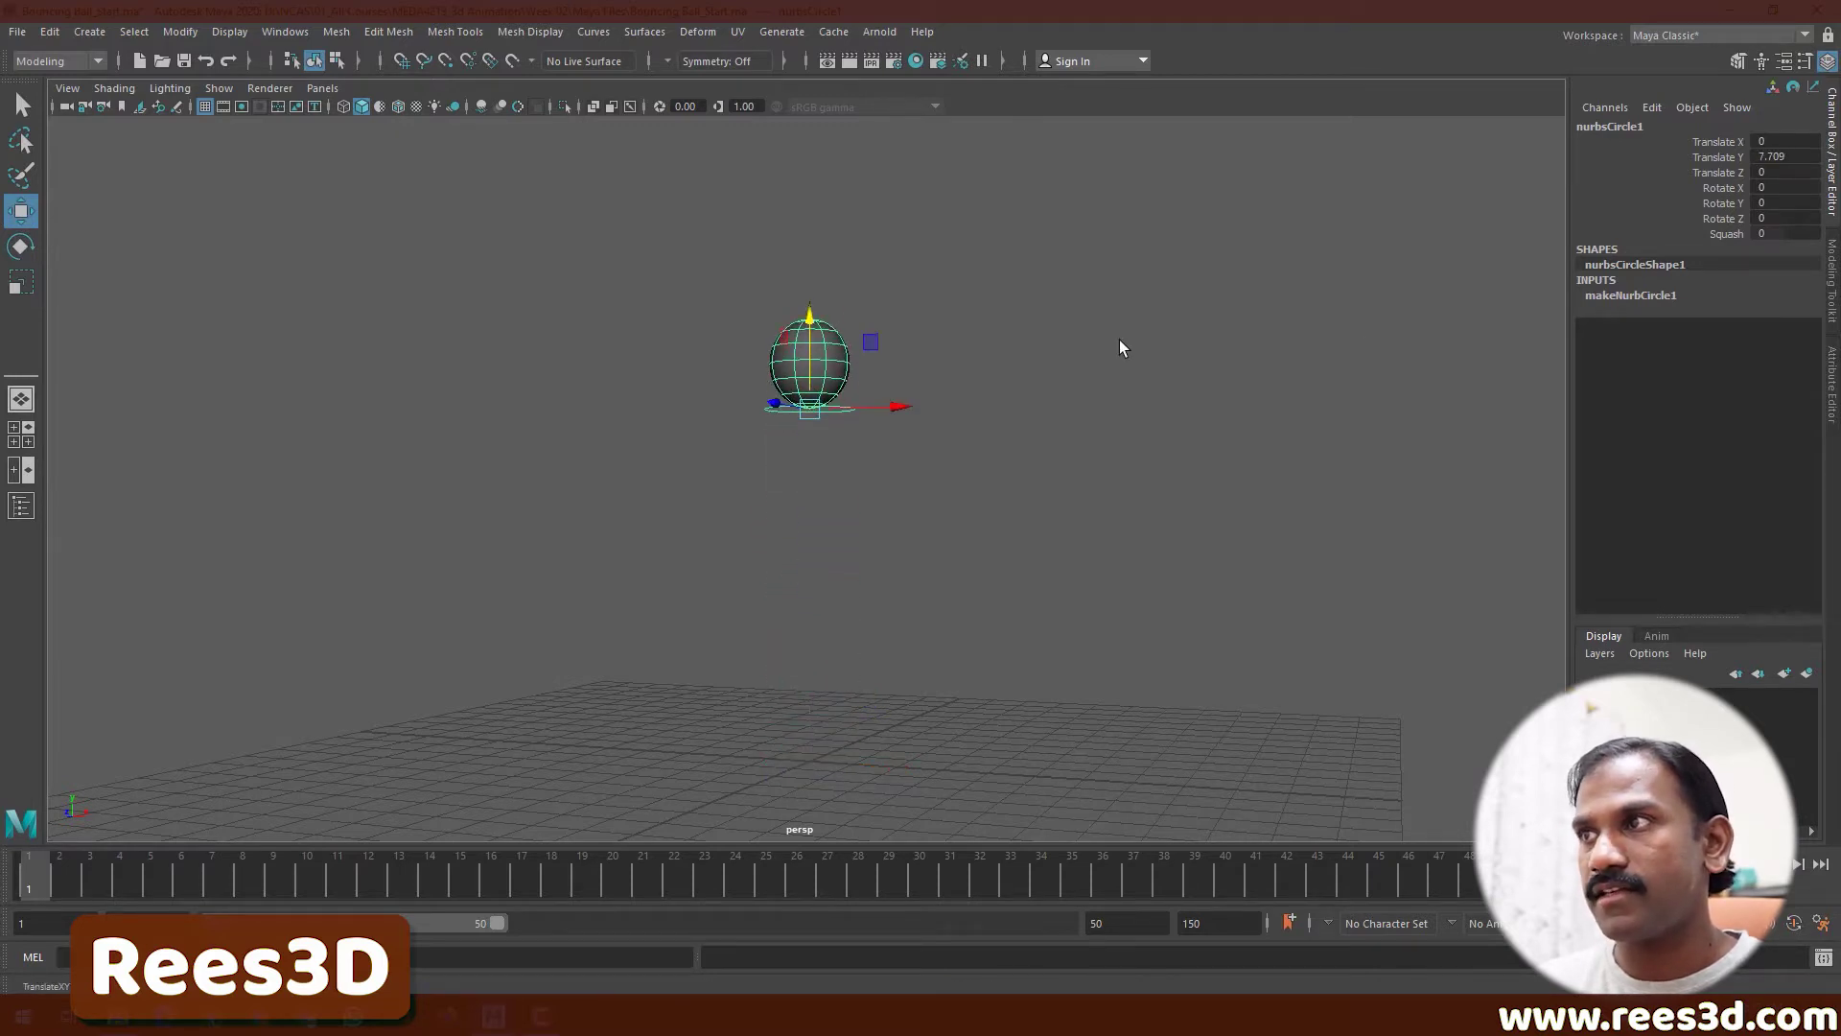
double_click(1774, 157)
type("10")
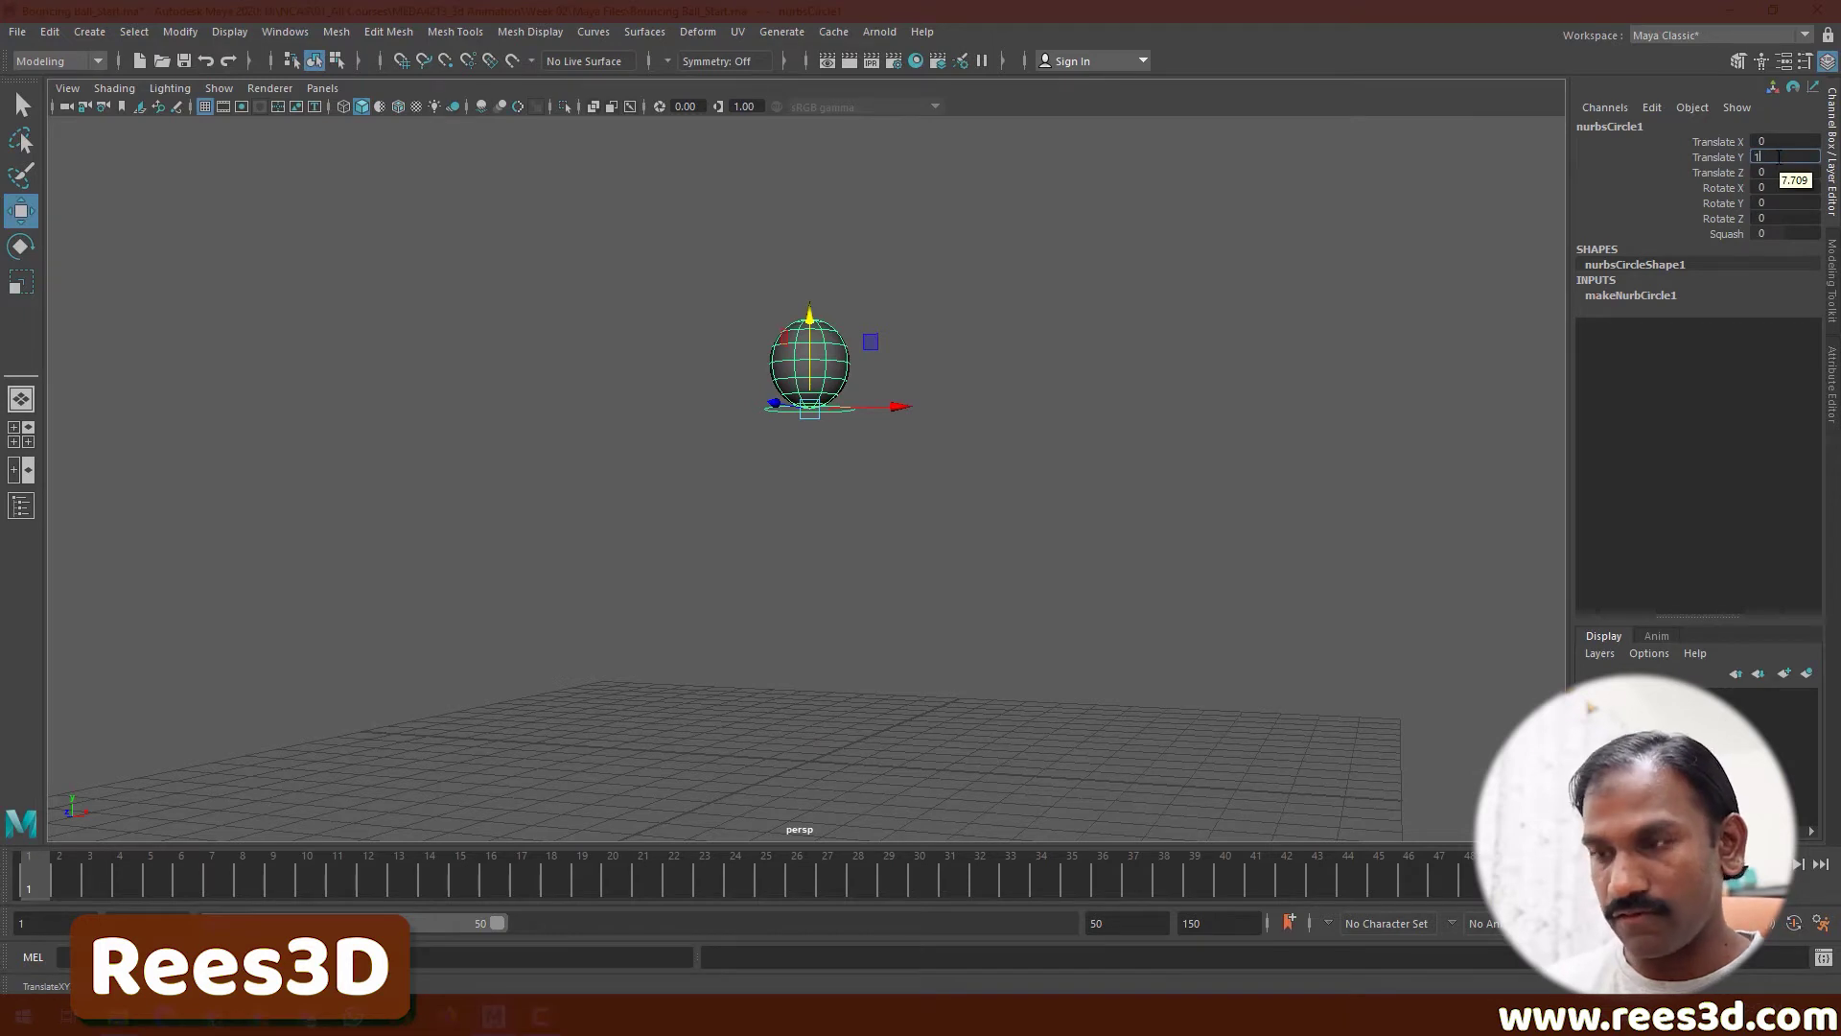
key("Return")
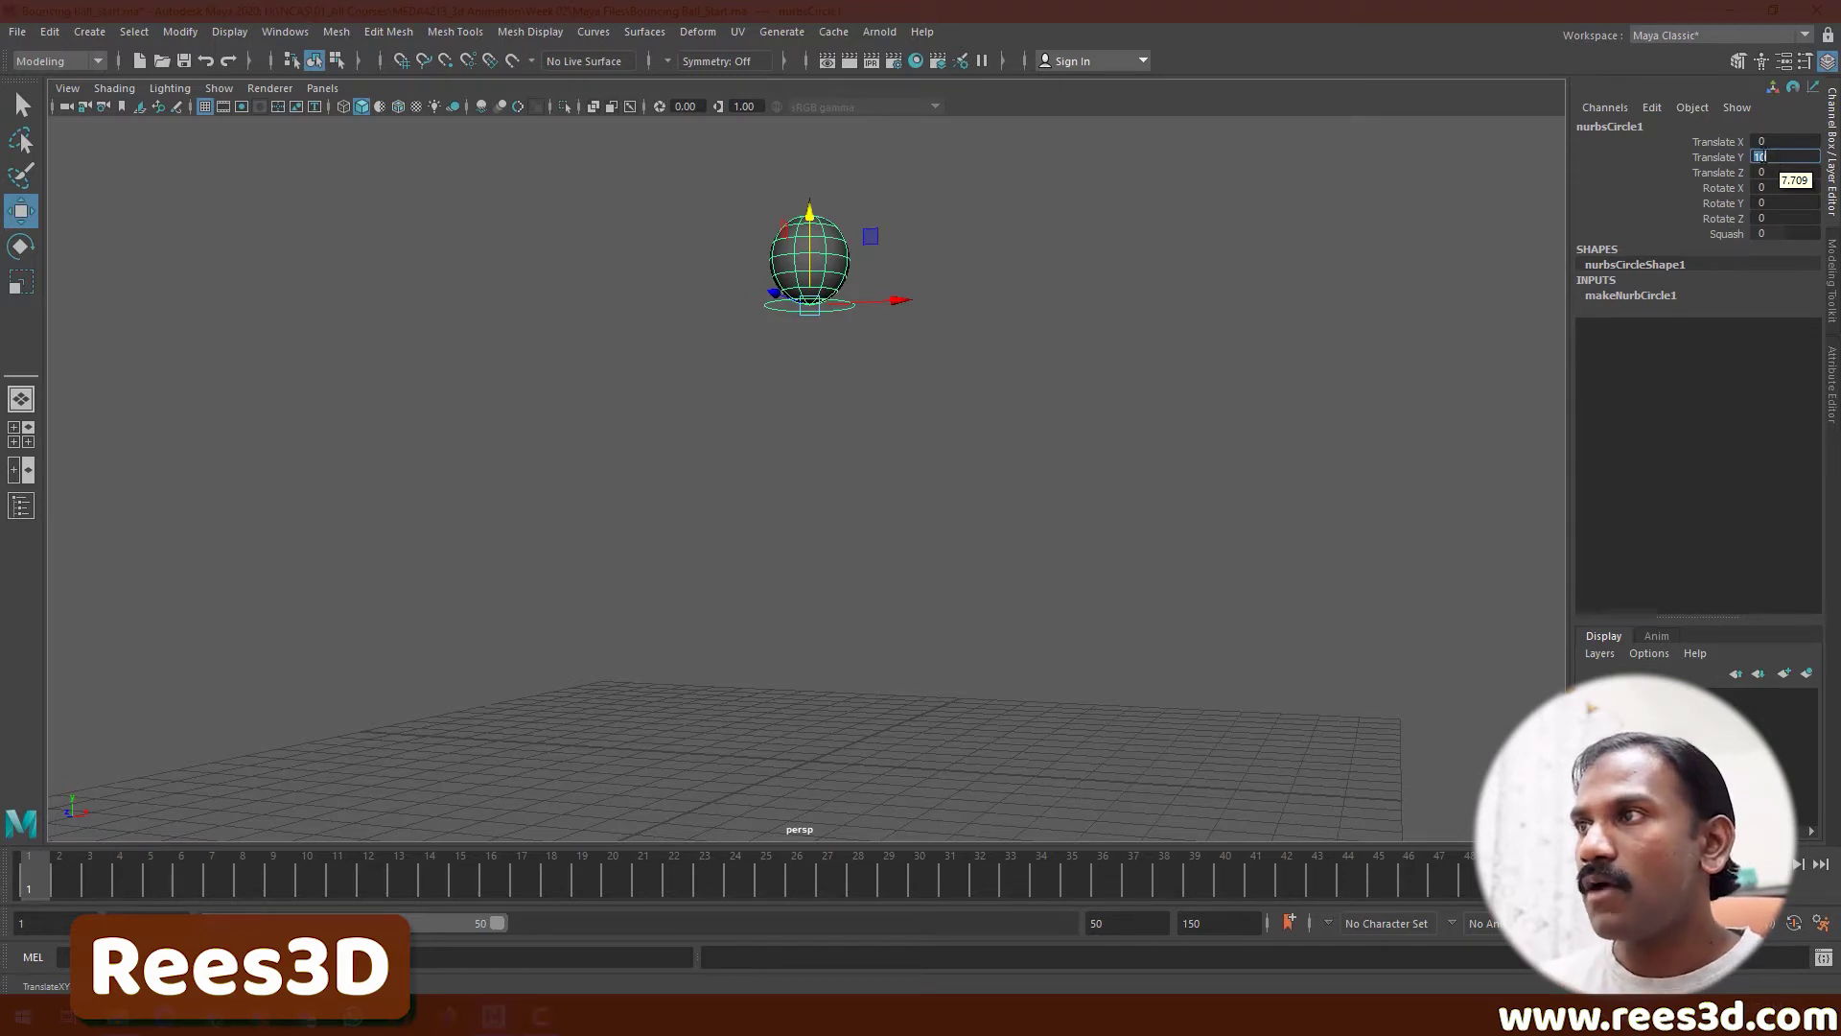
- Set a keyframe on only the control's Translate Y channel at frame 1
left_click(1729, 159)
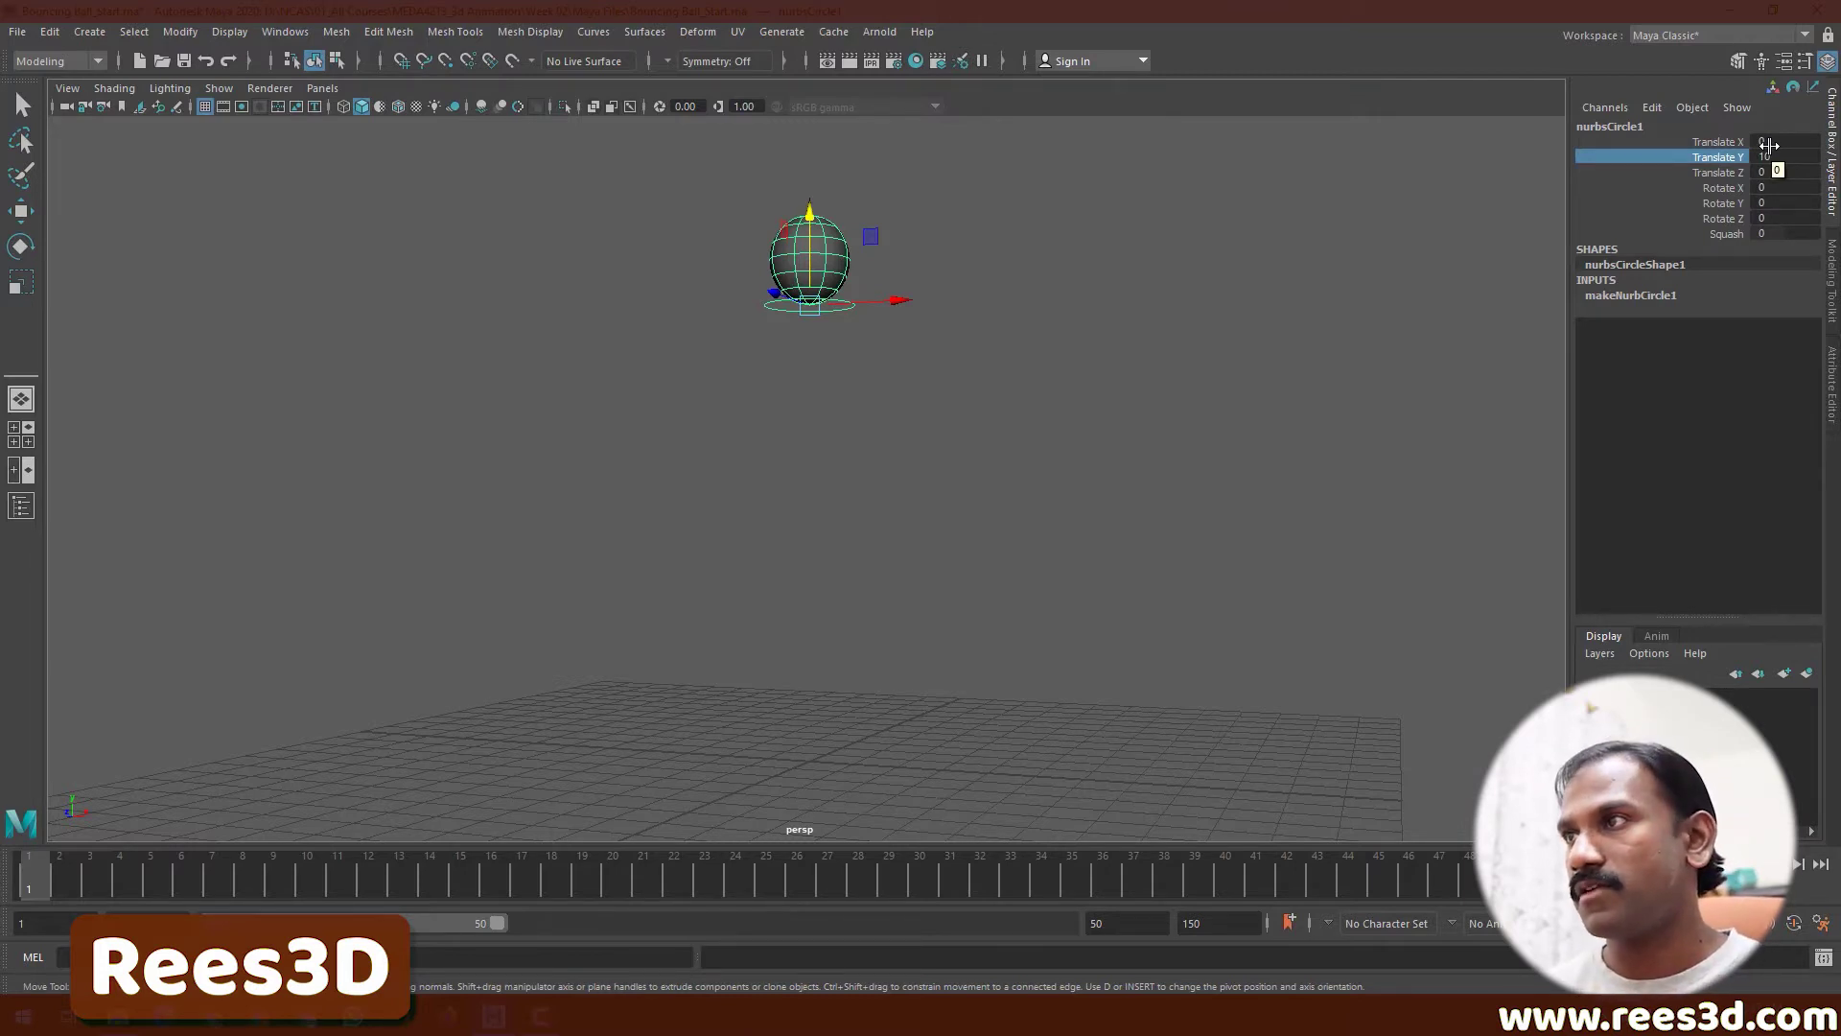
left_click(169, 882)
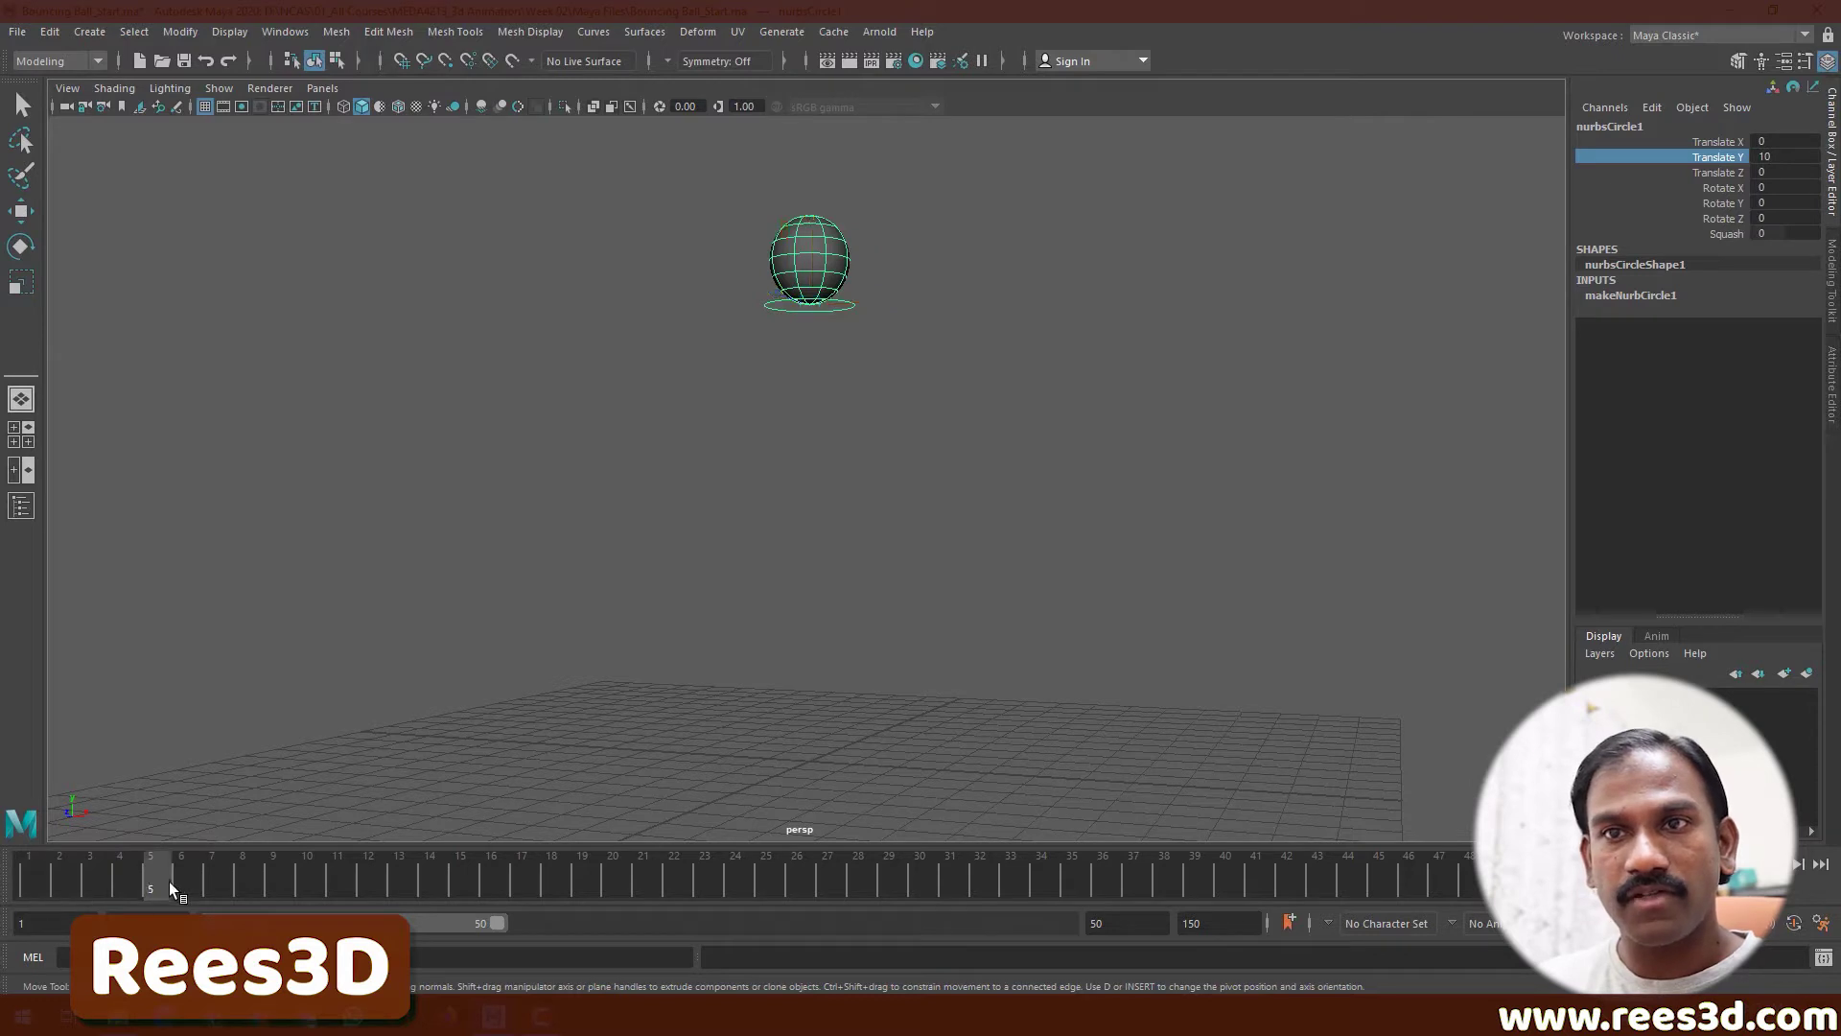
left_click_drag(69, 884, 23, 879)
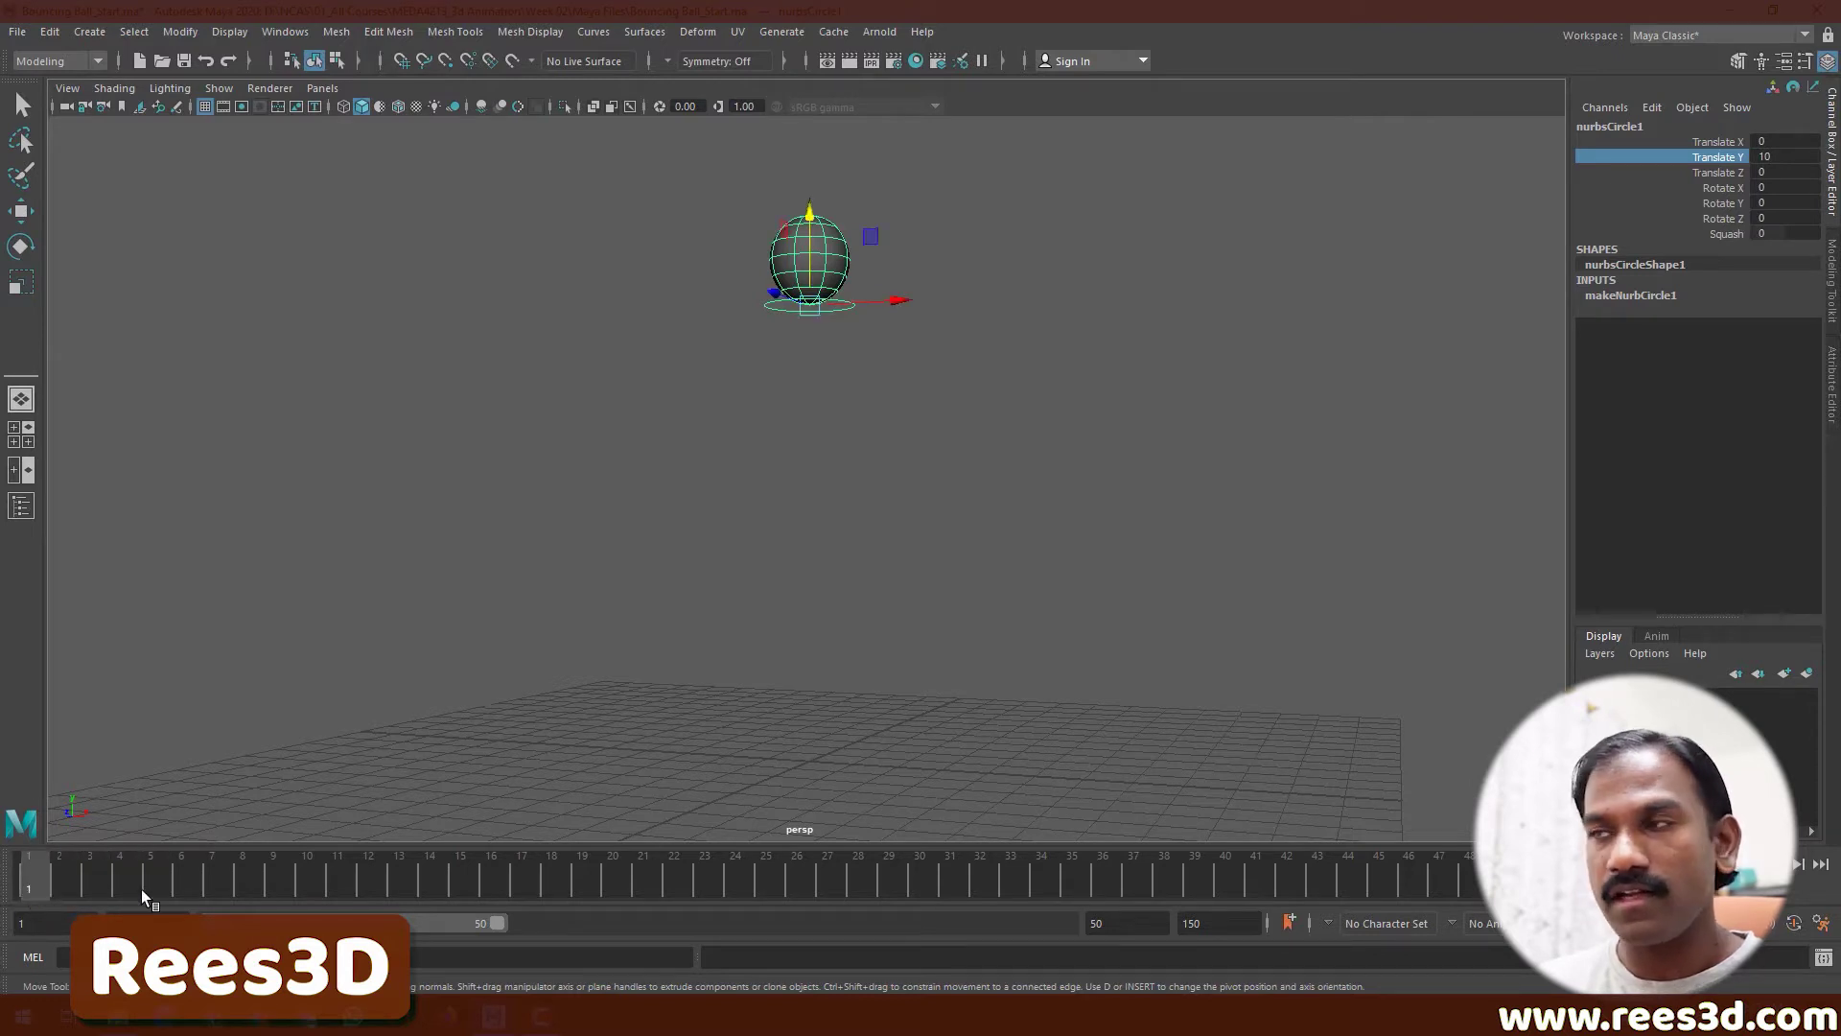
right_click(1739, 151)
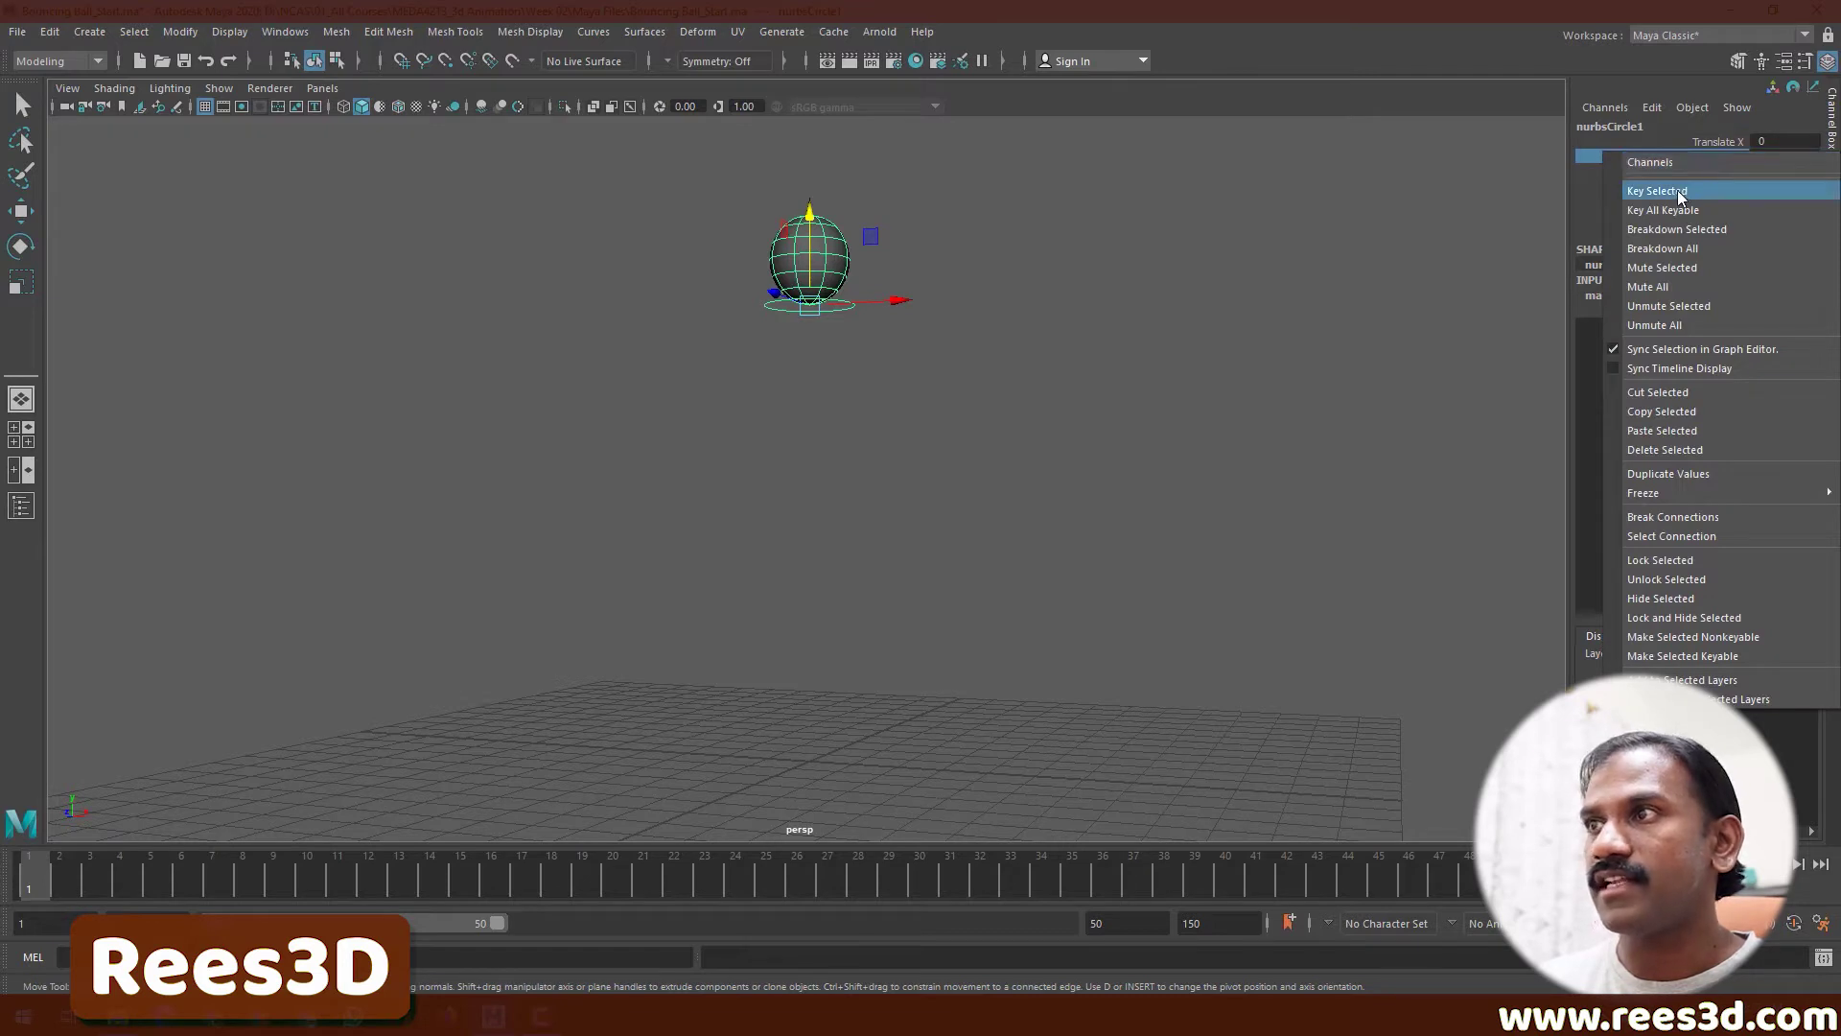
left_click(1677, 190)
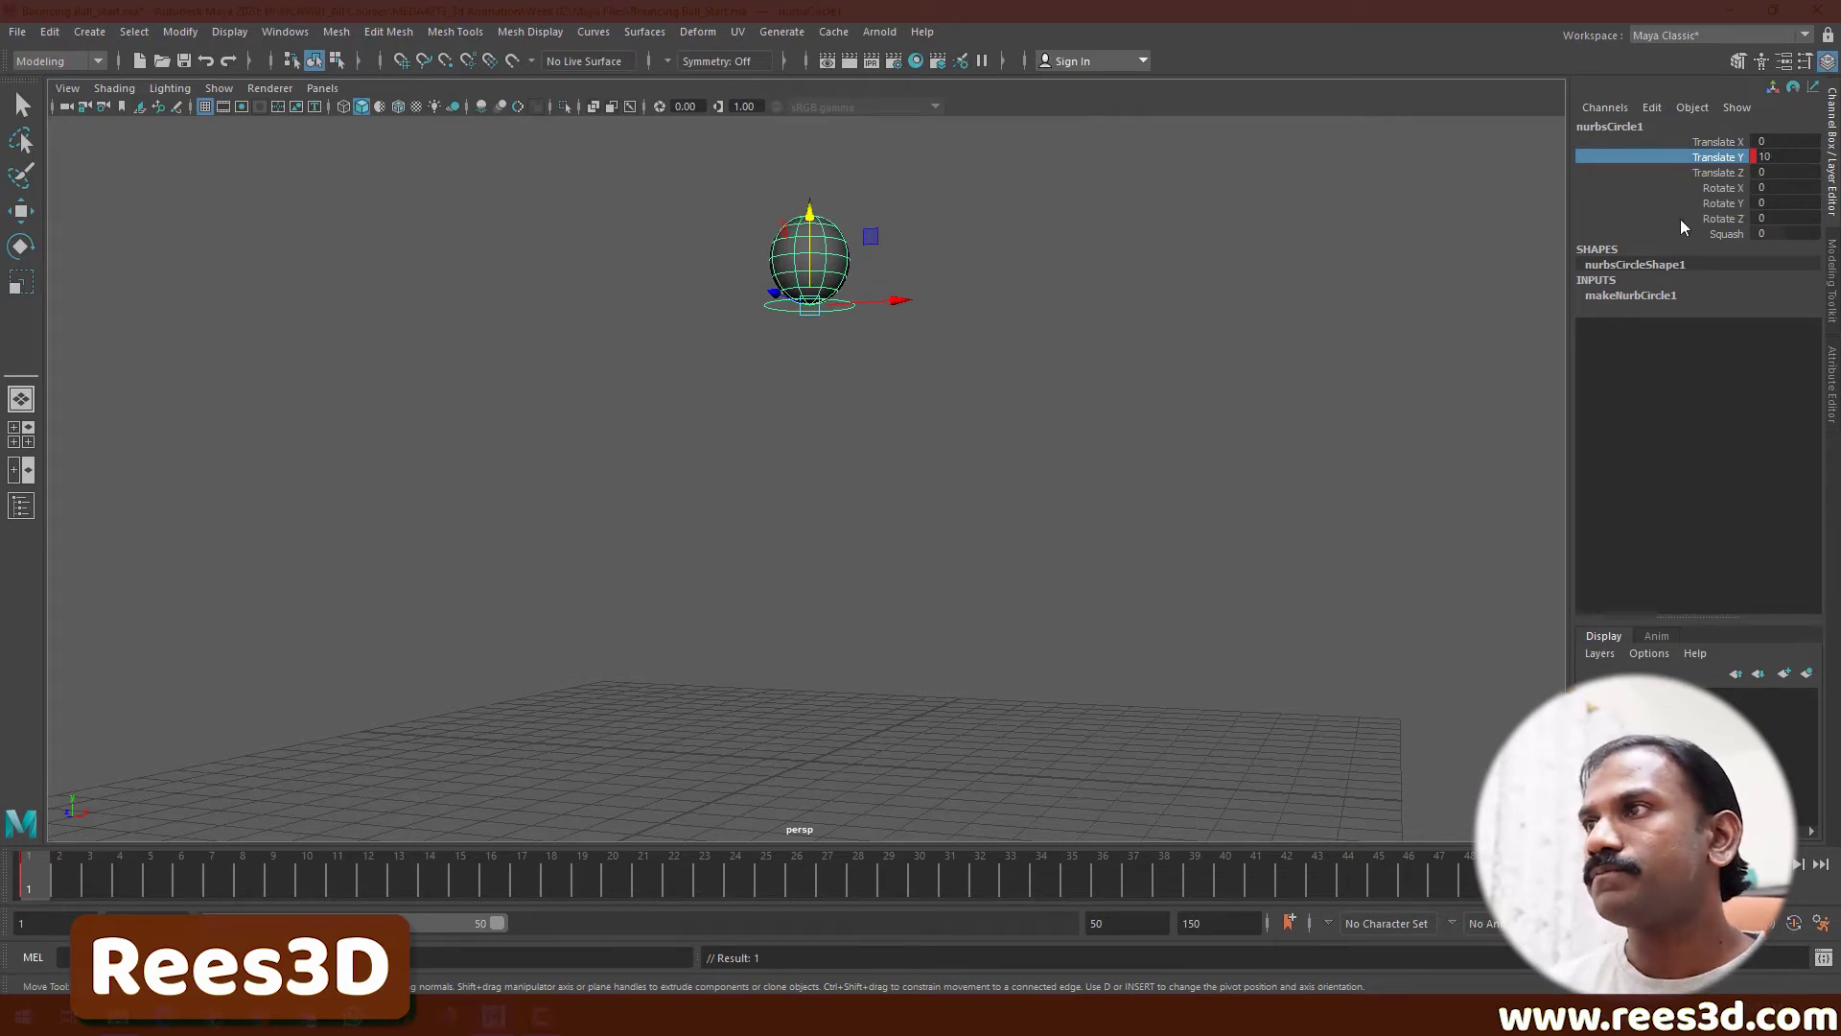
right_click(1726, 161)
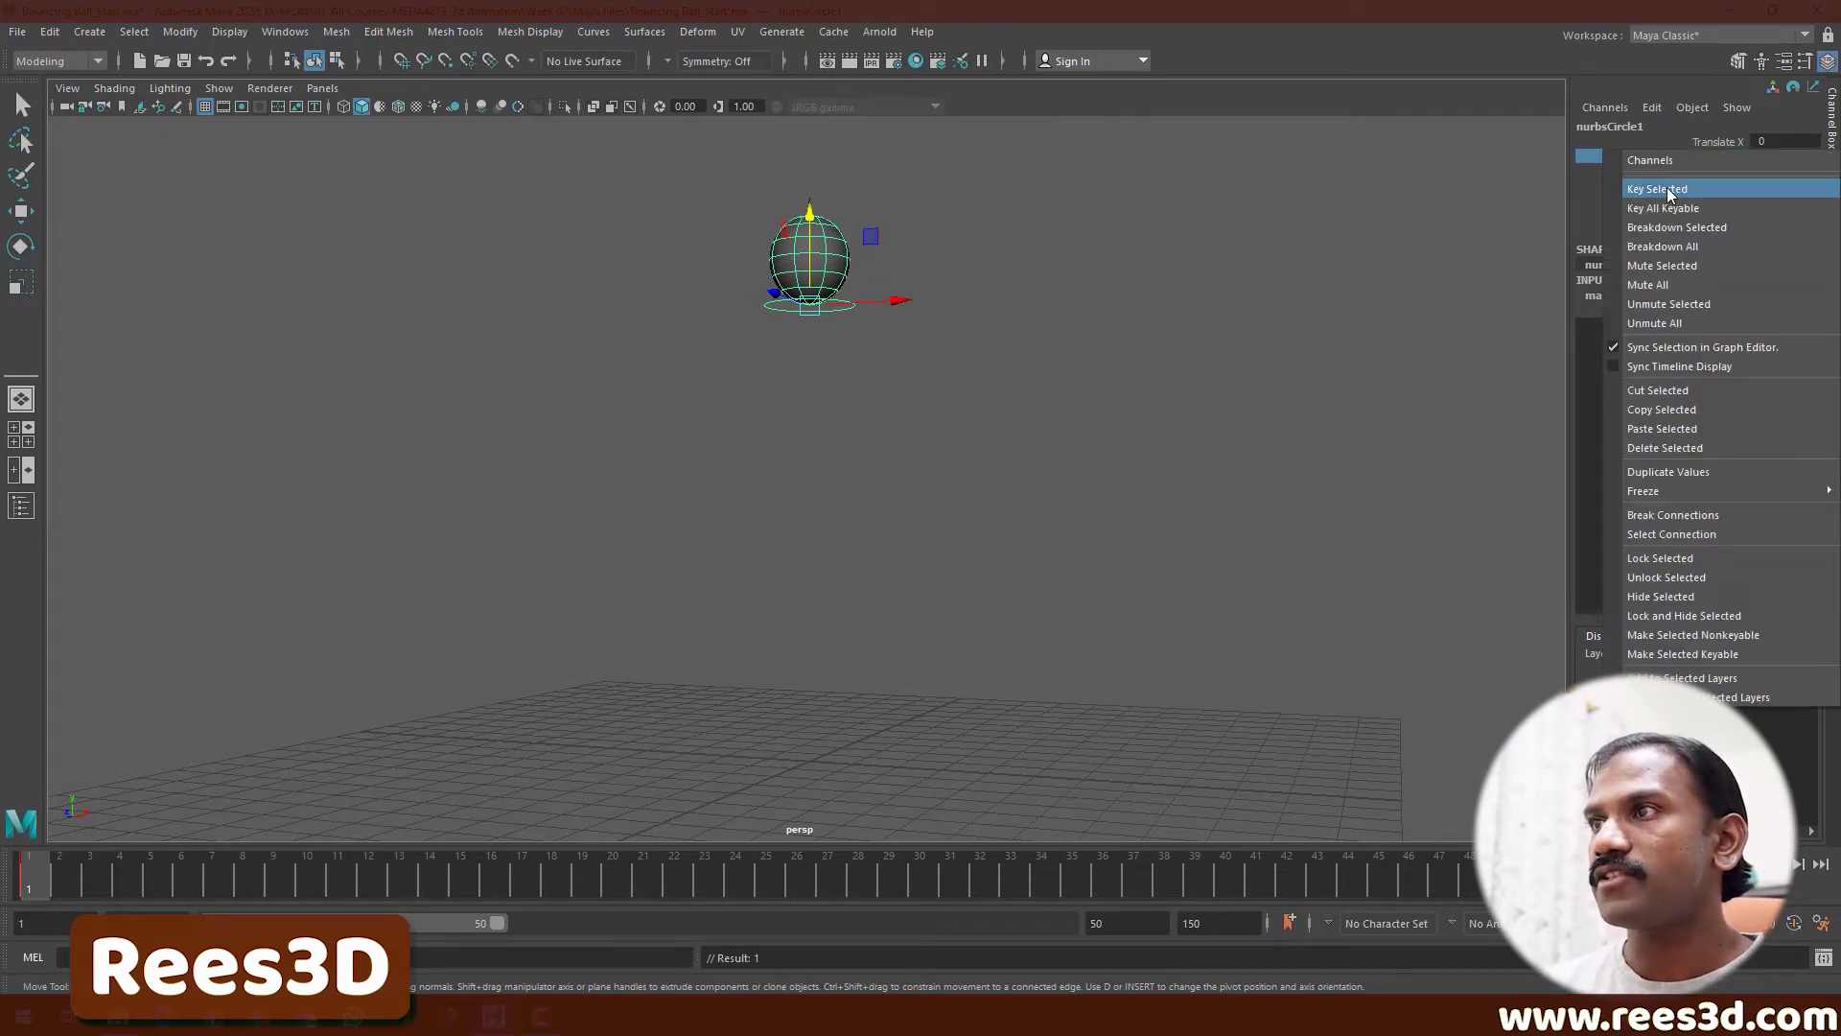
key("Escape")
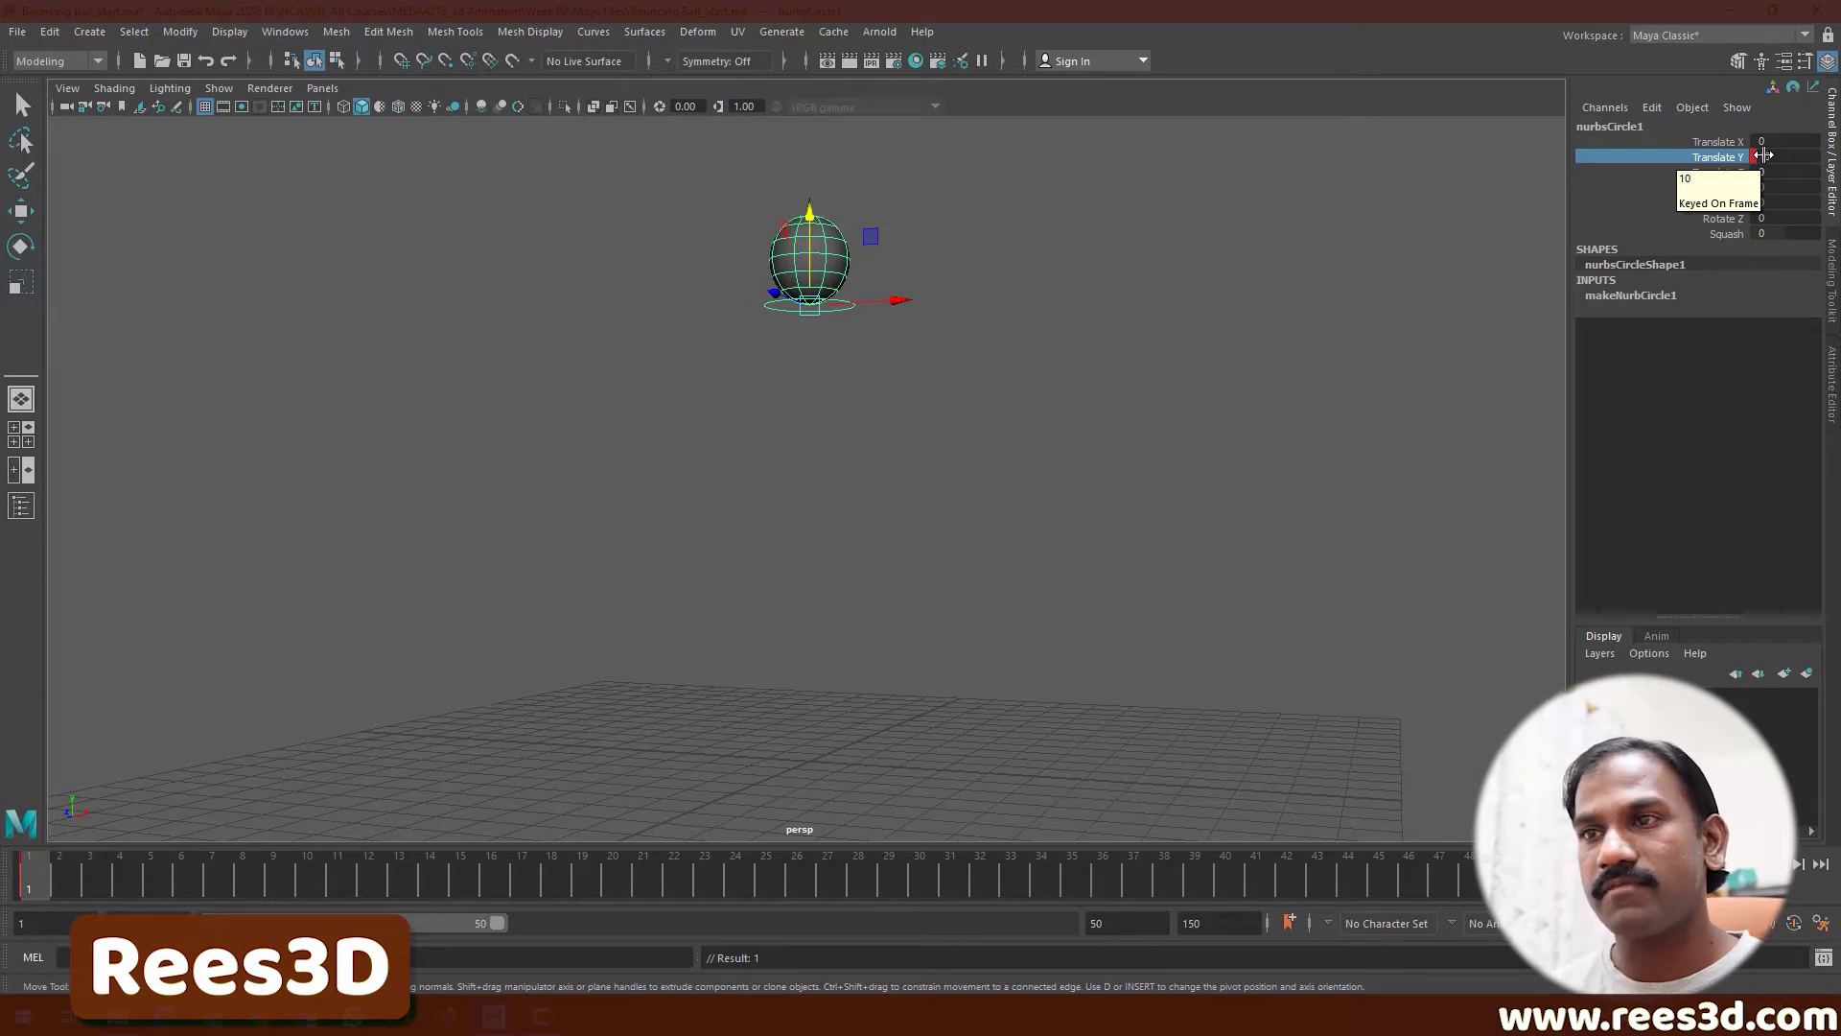
mouse_move(41, 877)
left_mouse_down()
mouse_move(328, 880)
mouse_move(0, 882)
left_mouse_up()
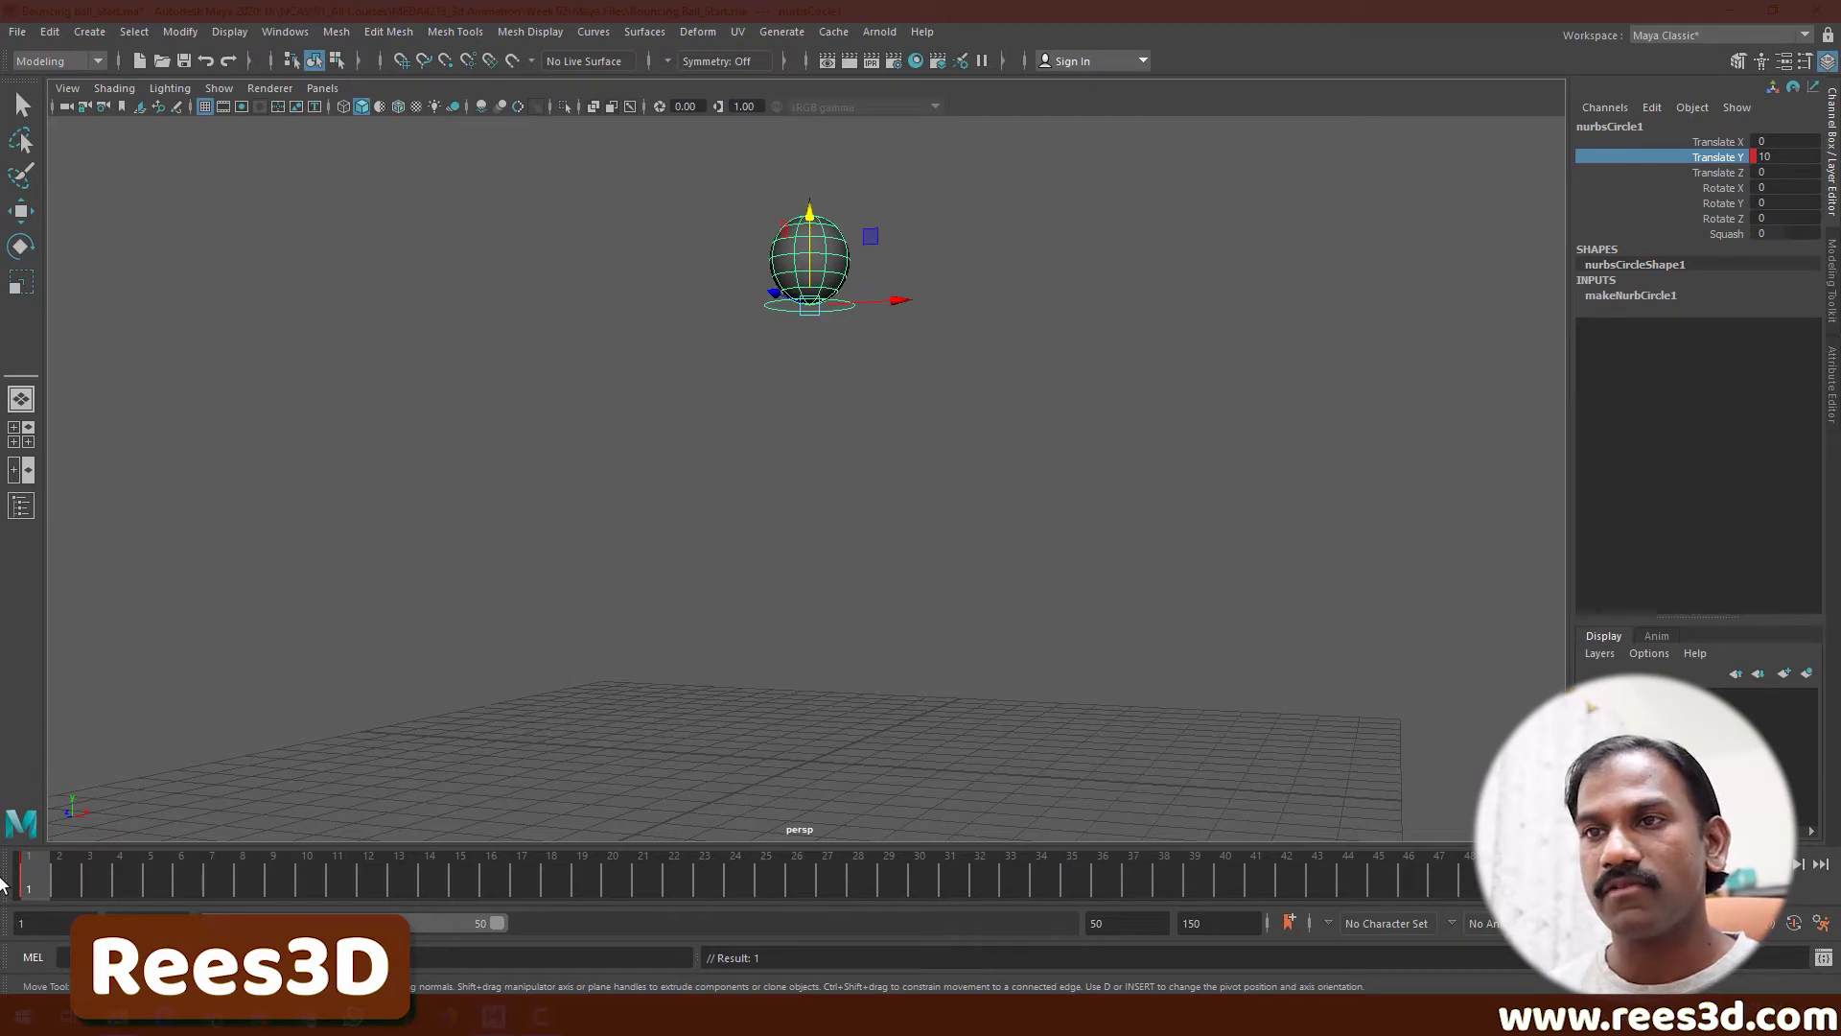
- At frame 15, set the control's Translate Y to 0 and key that channel
left_click_drag(57, 879, 476, 914)
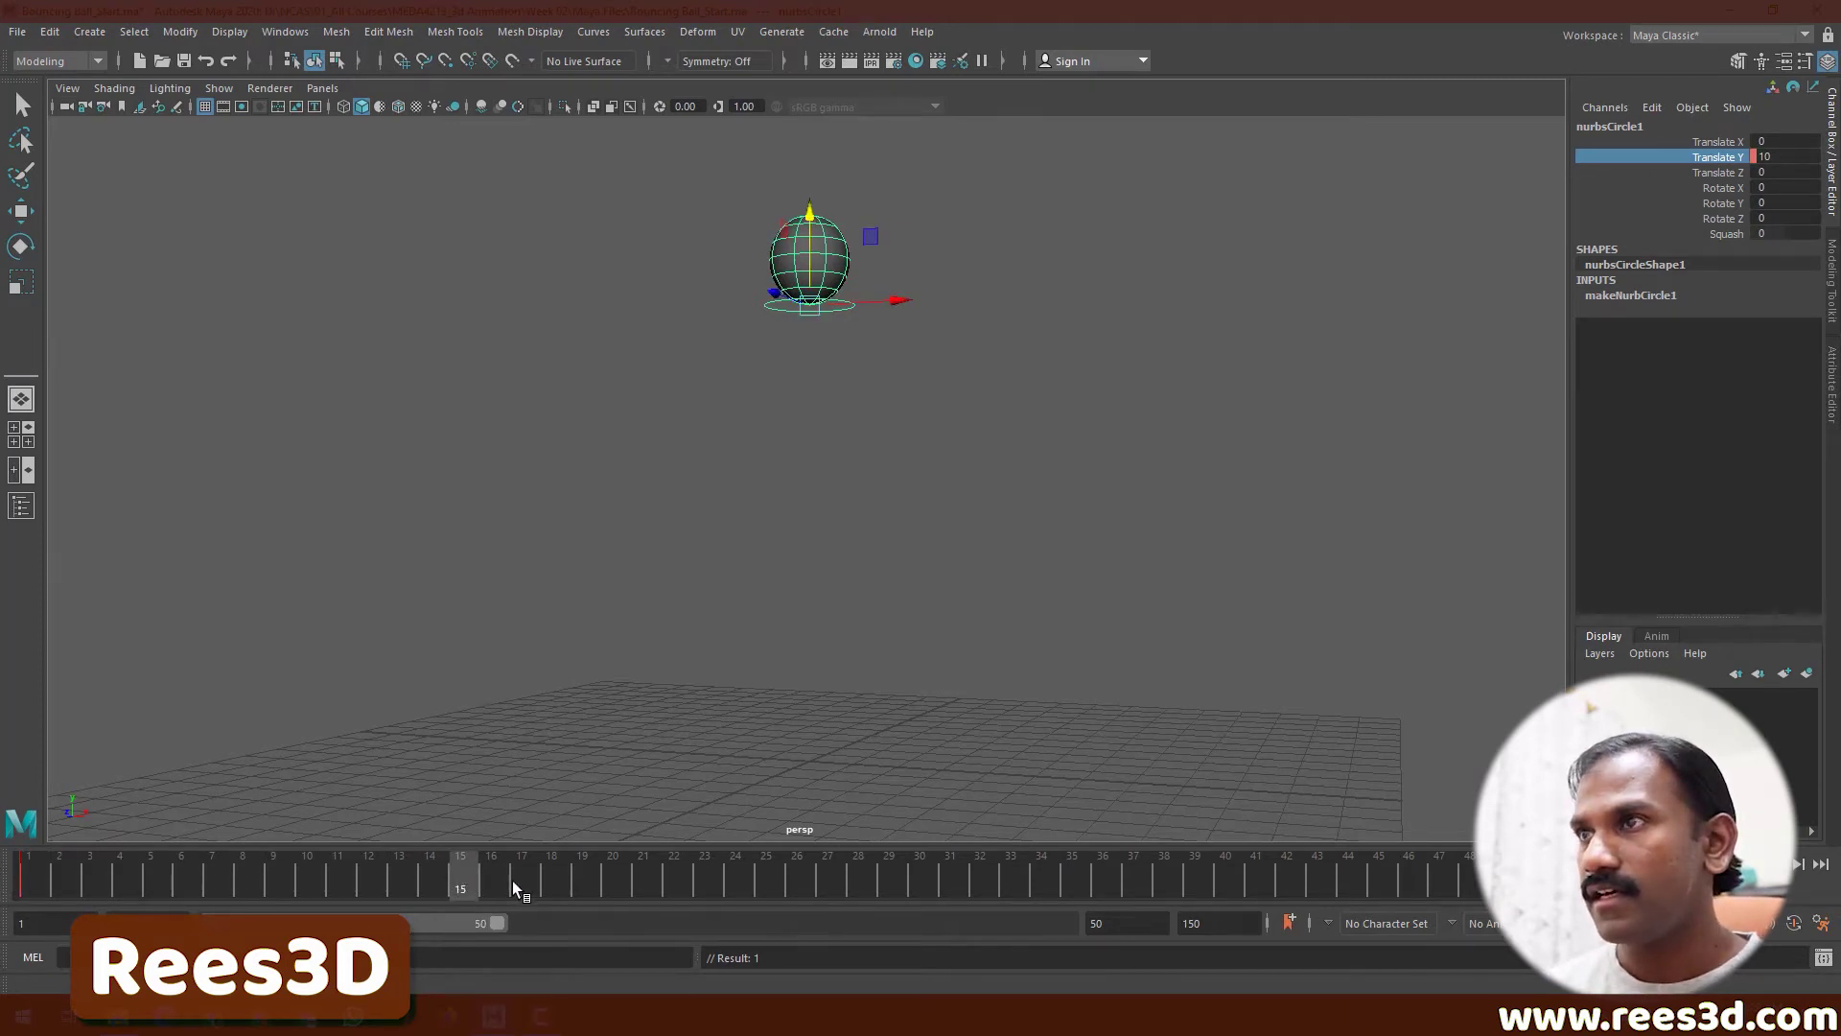
double_click(1774, 157)
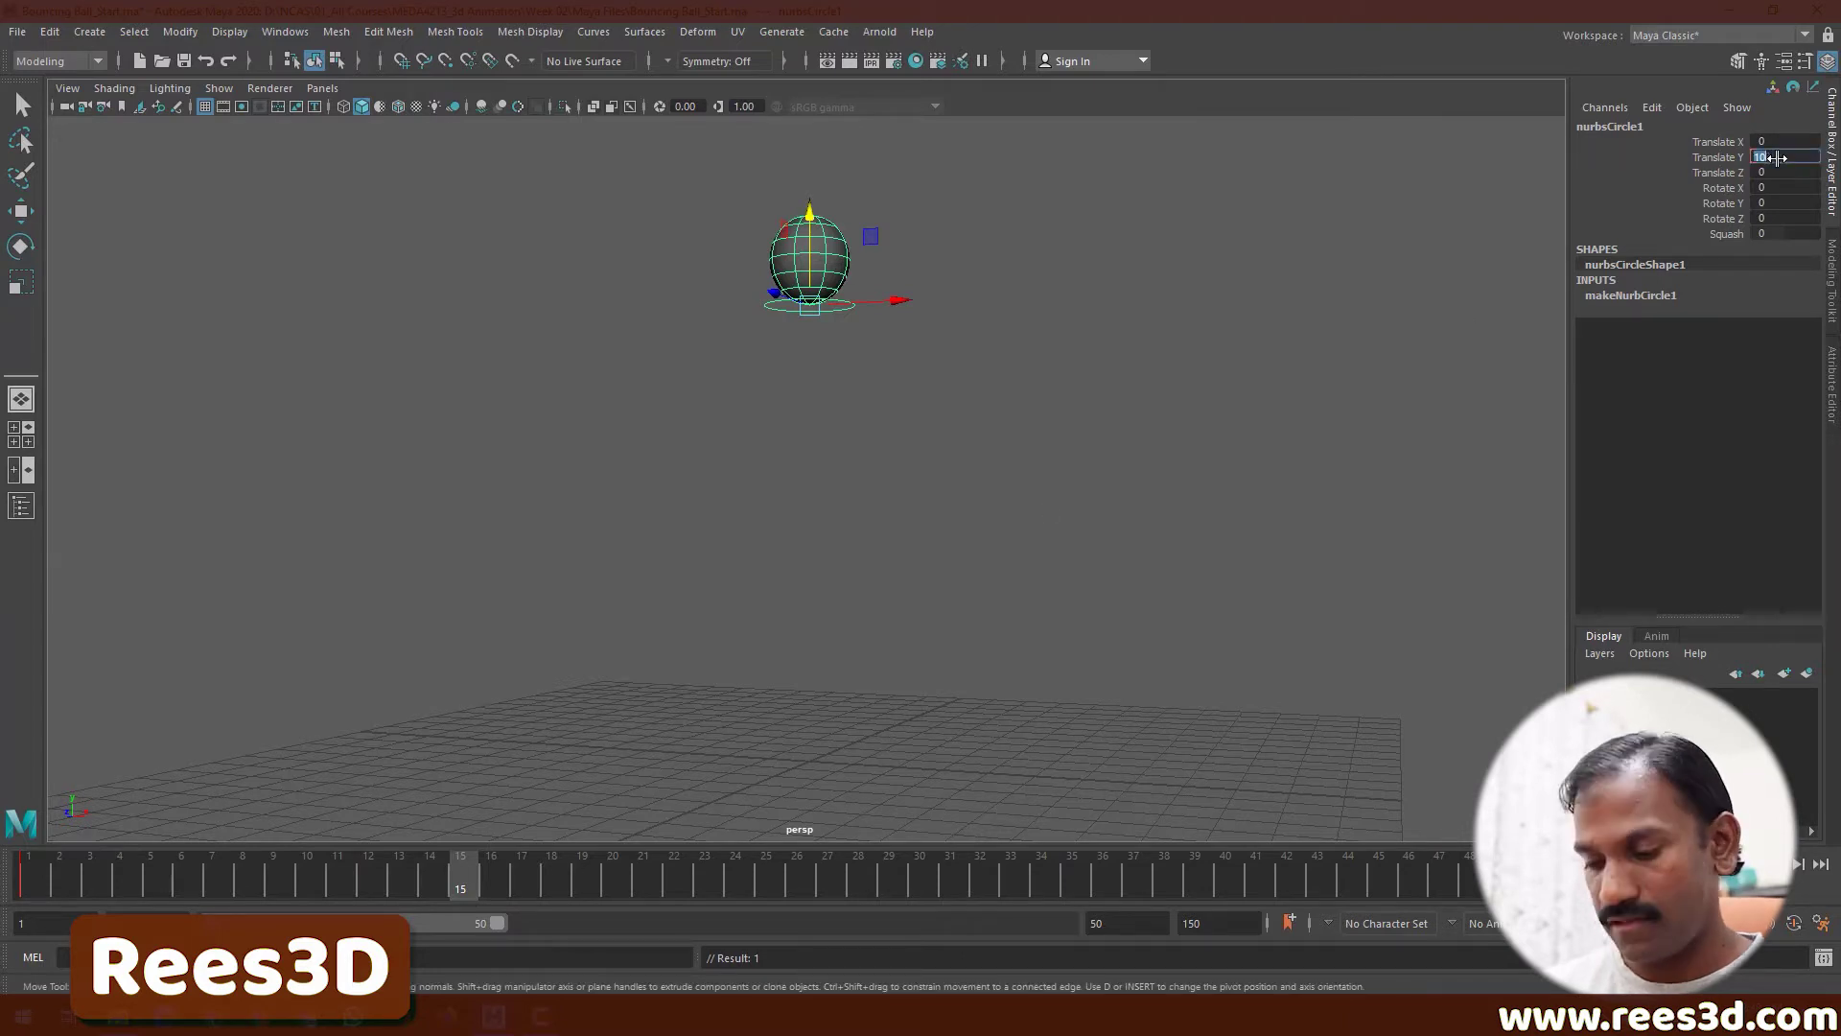
type("0")
key("Return")
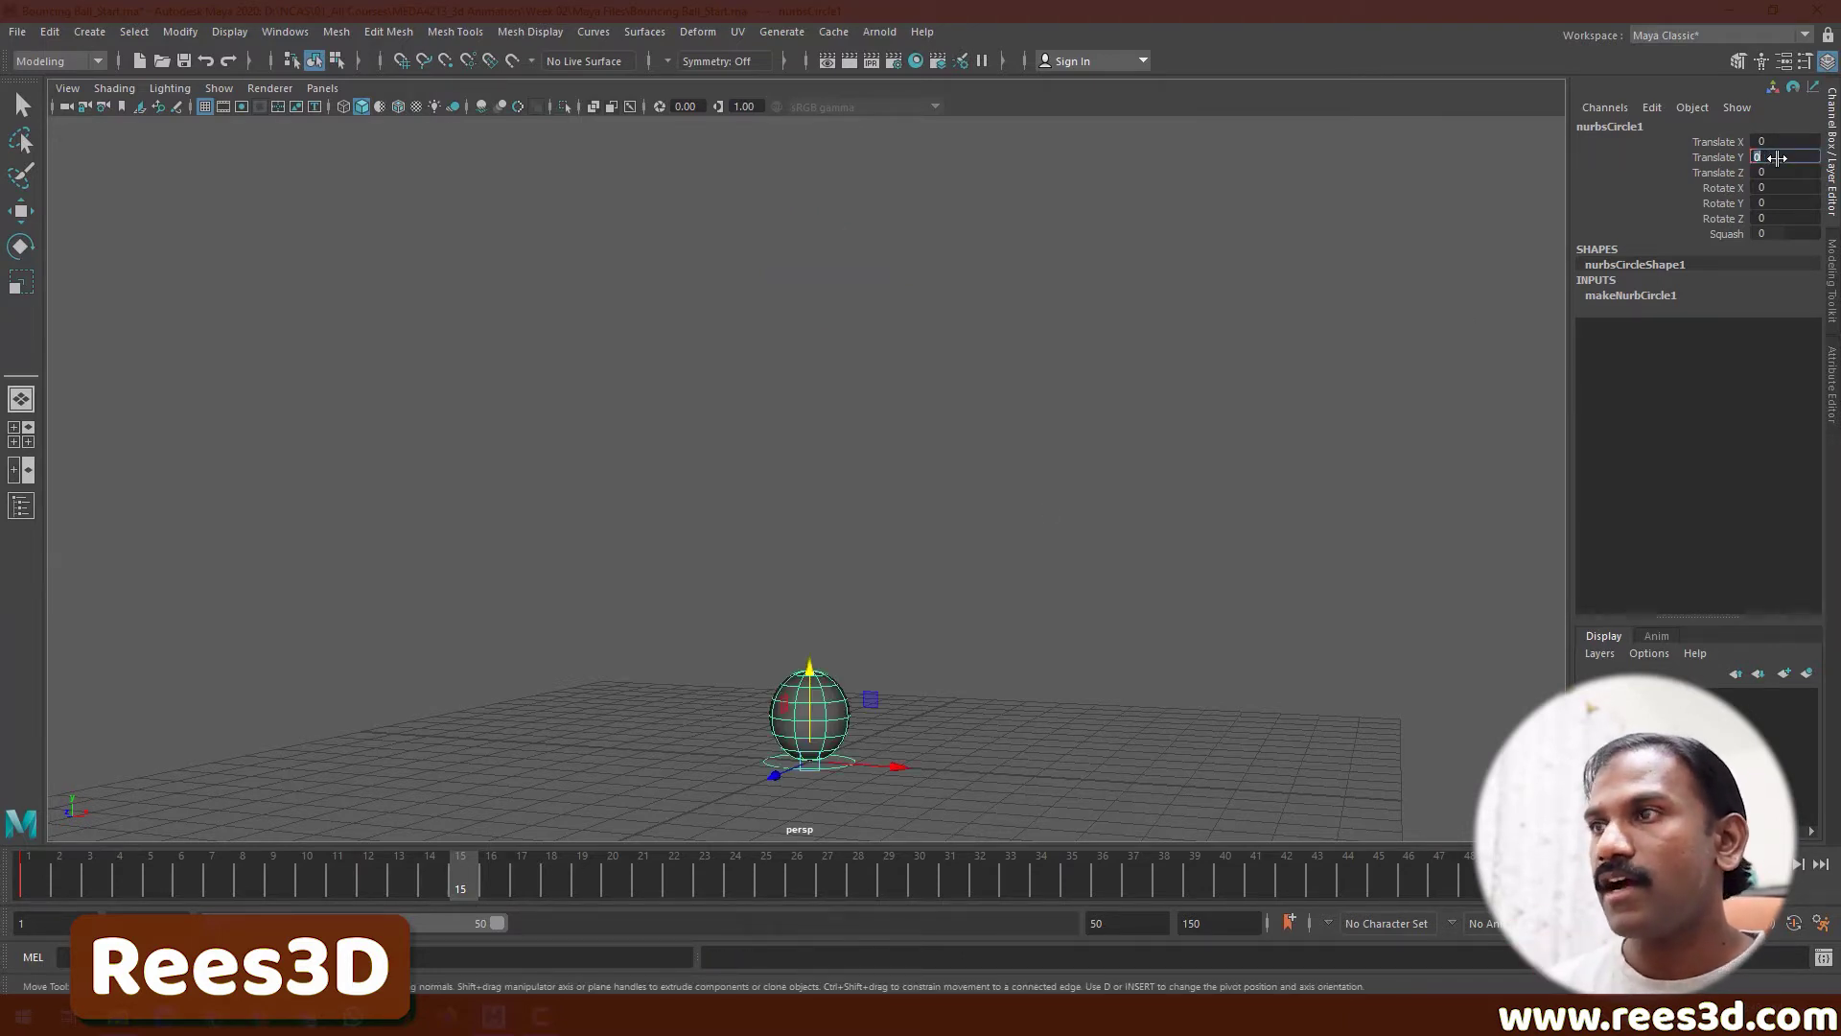
left_click(1730, 157)
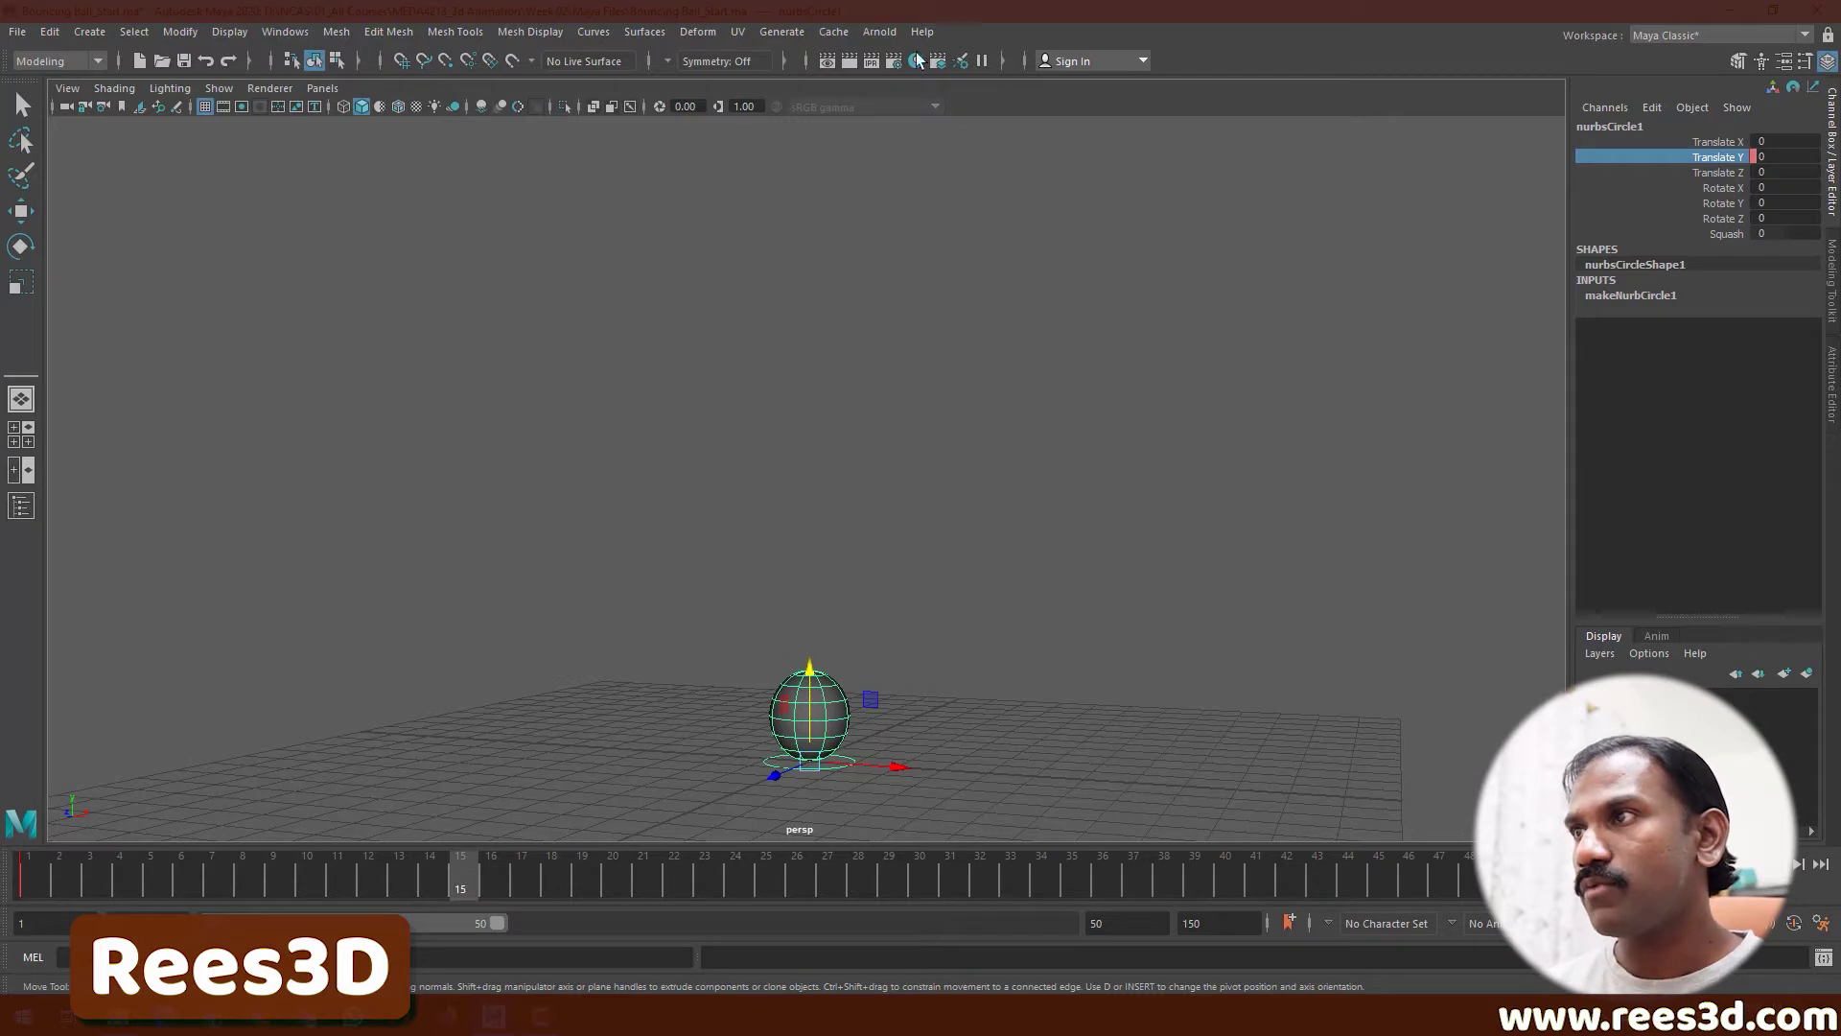
right_click(1705, 151)
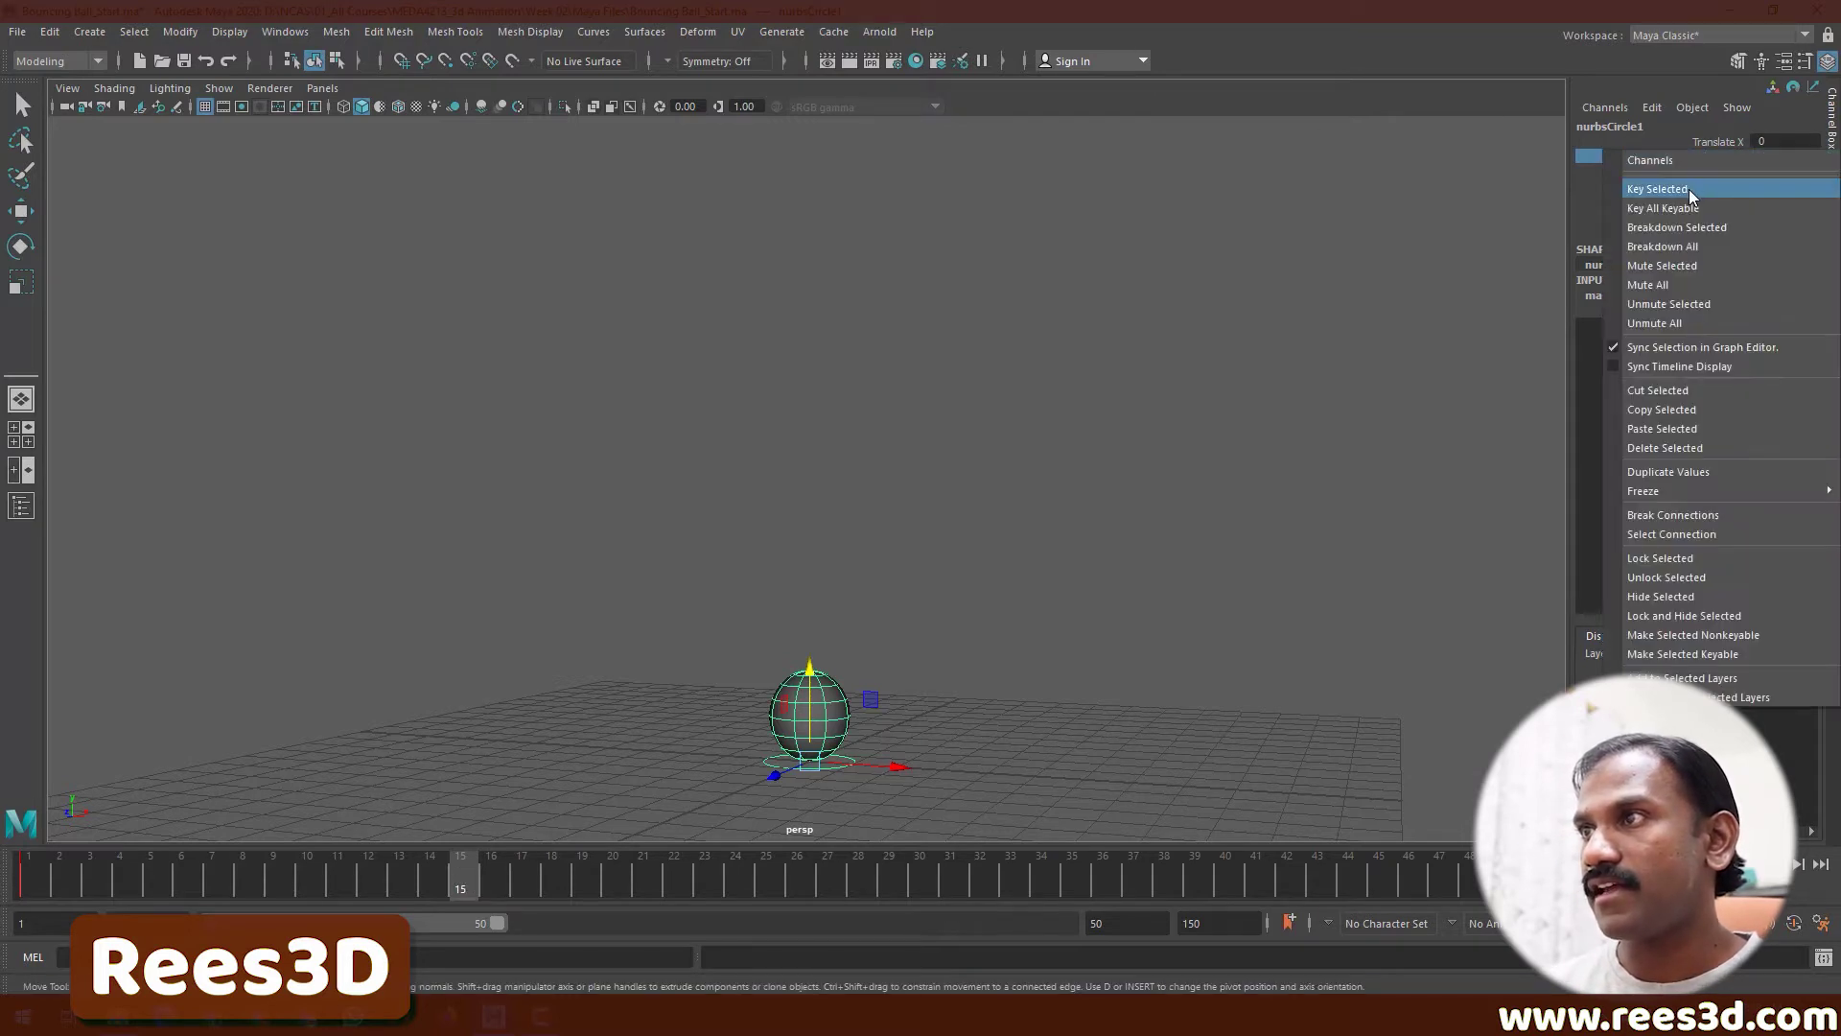
left_click(1688, 188)
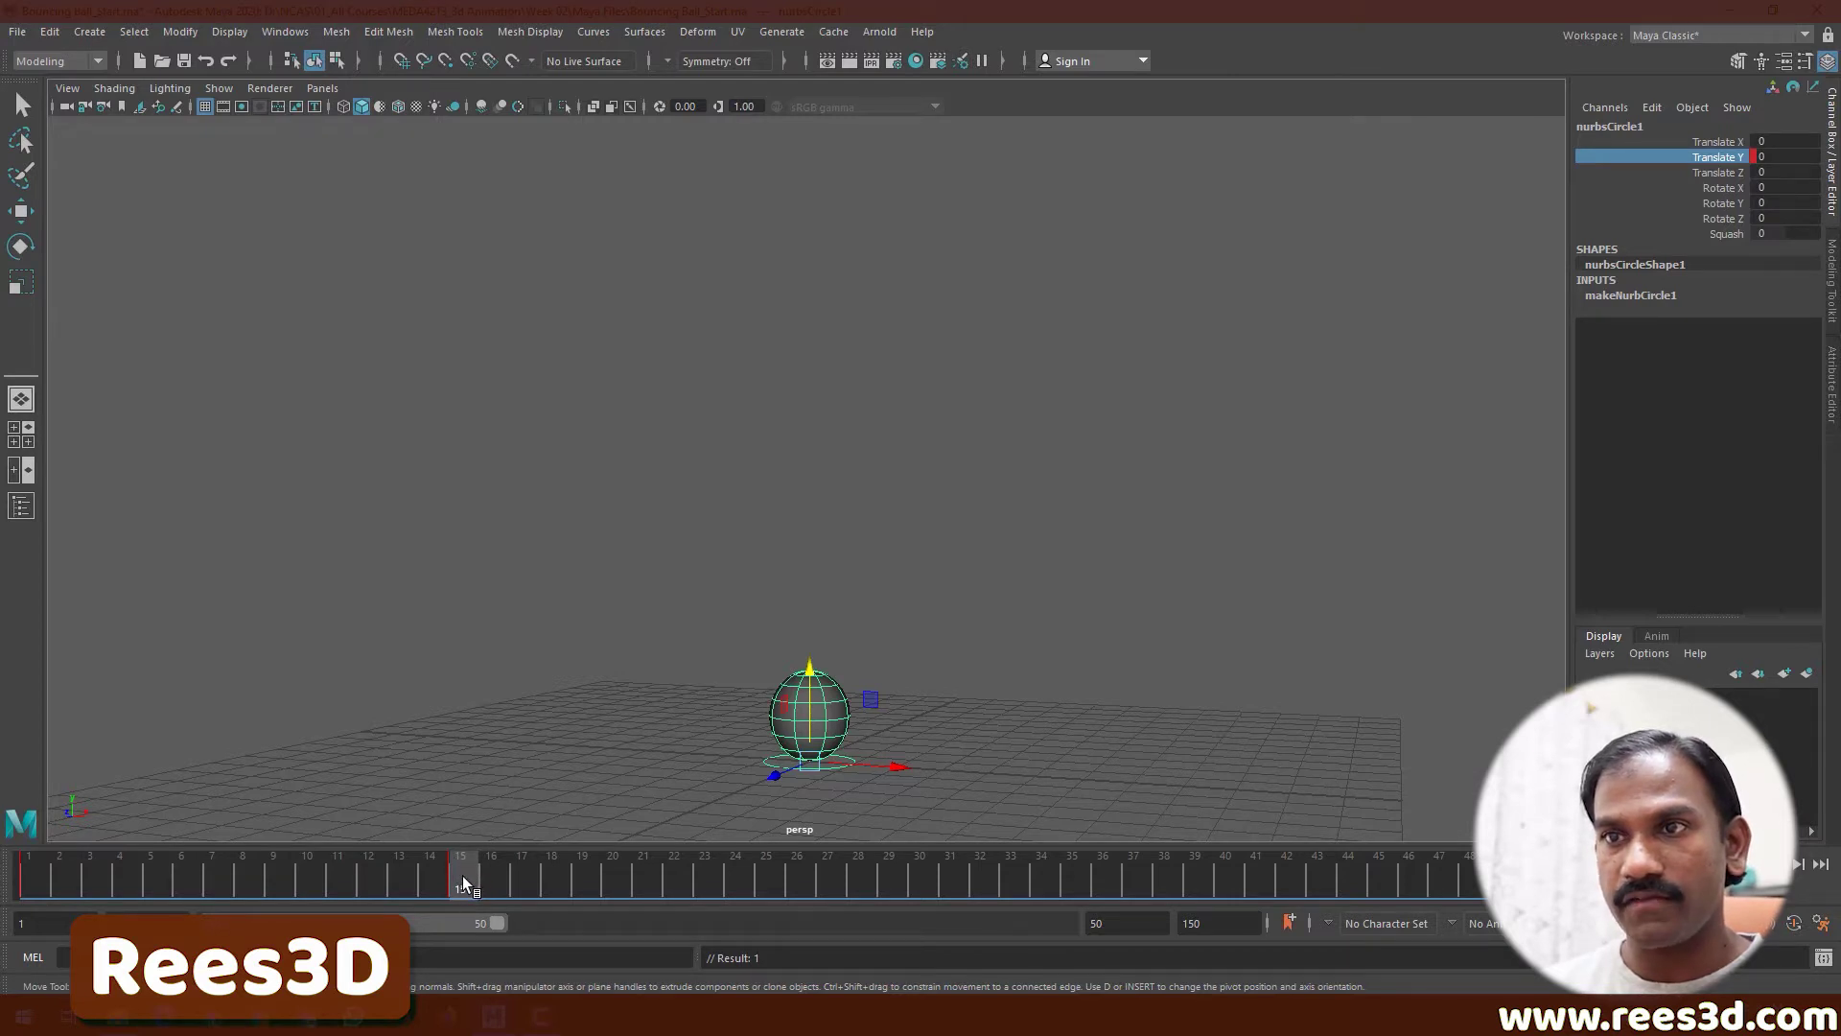
- Scrub between frames 1 and 15 to review the ball's fall, ending at frame 1
left_click_drag(463, 877, 31, 873)
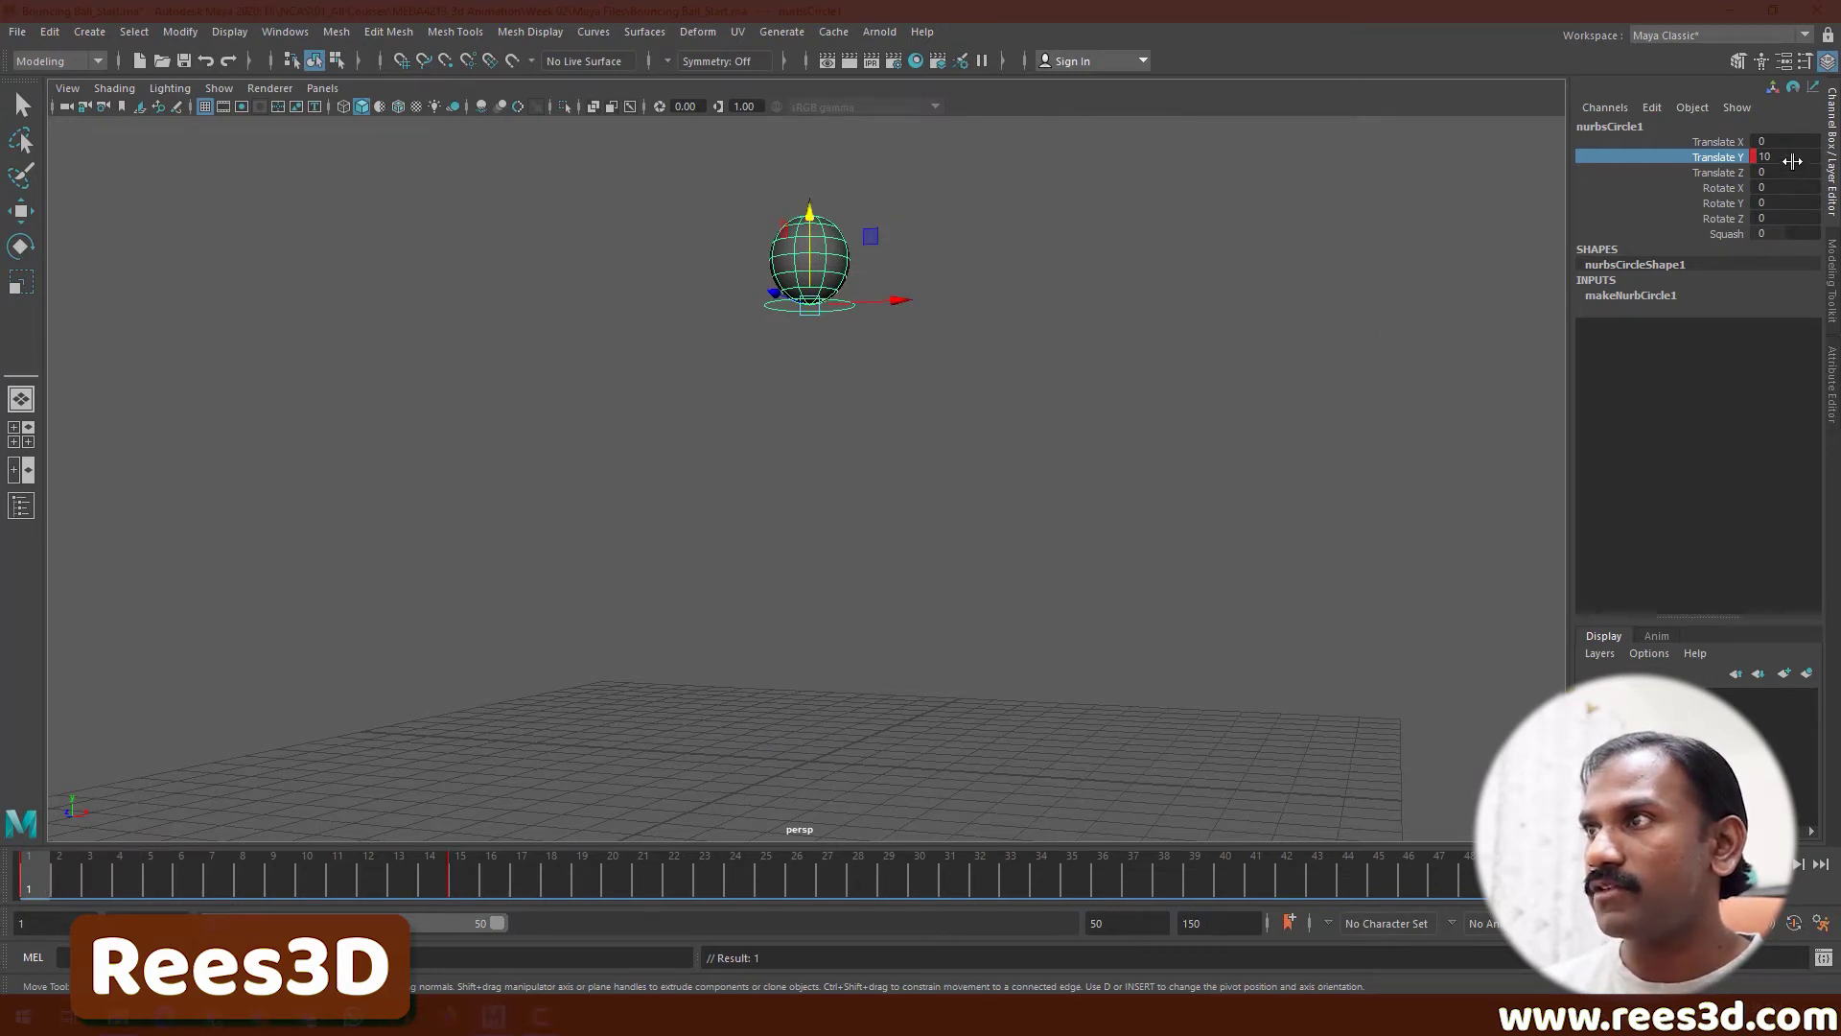
left_click_drag(58, 861, 462, 888)
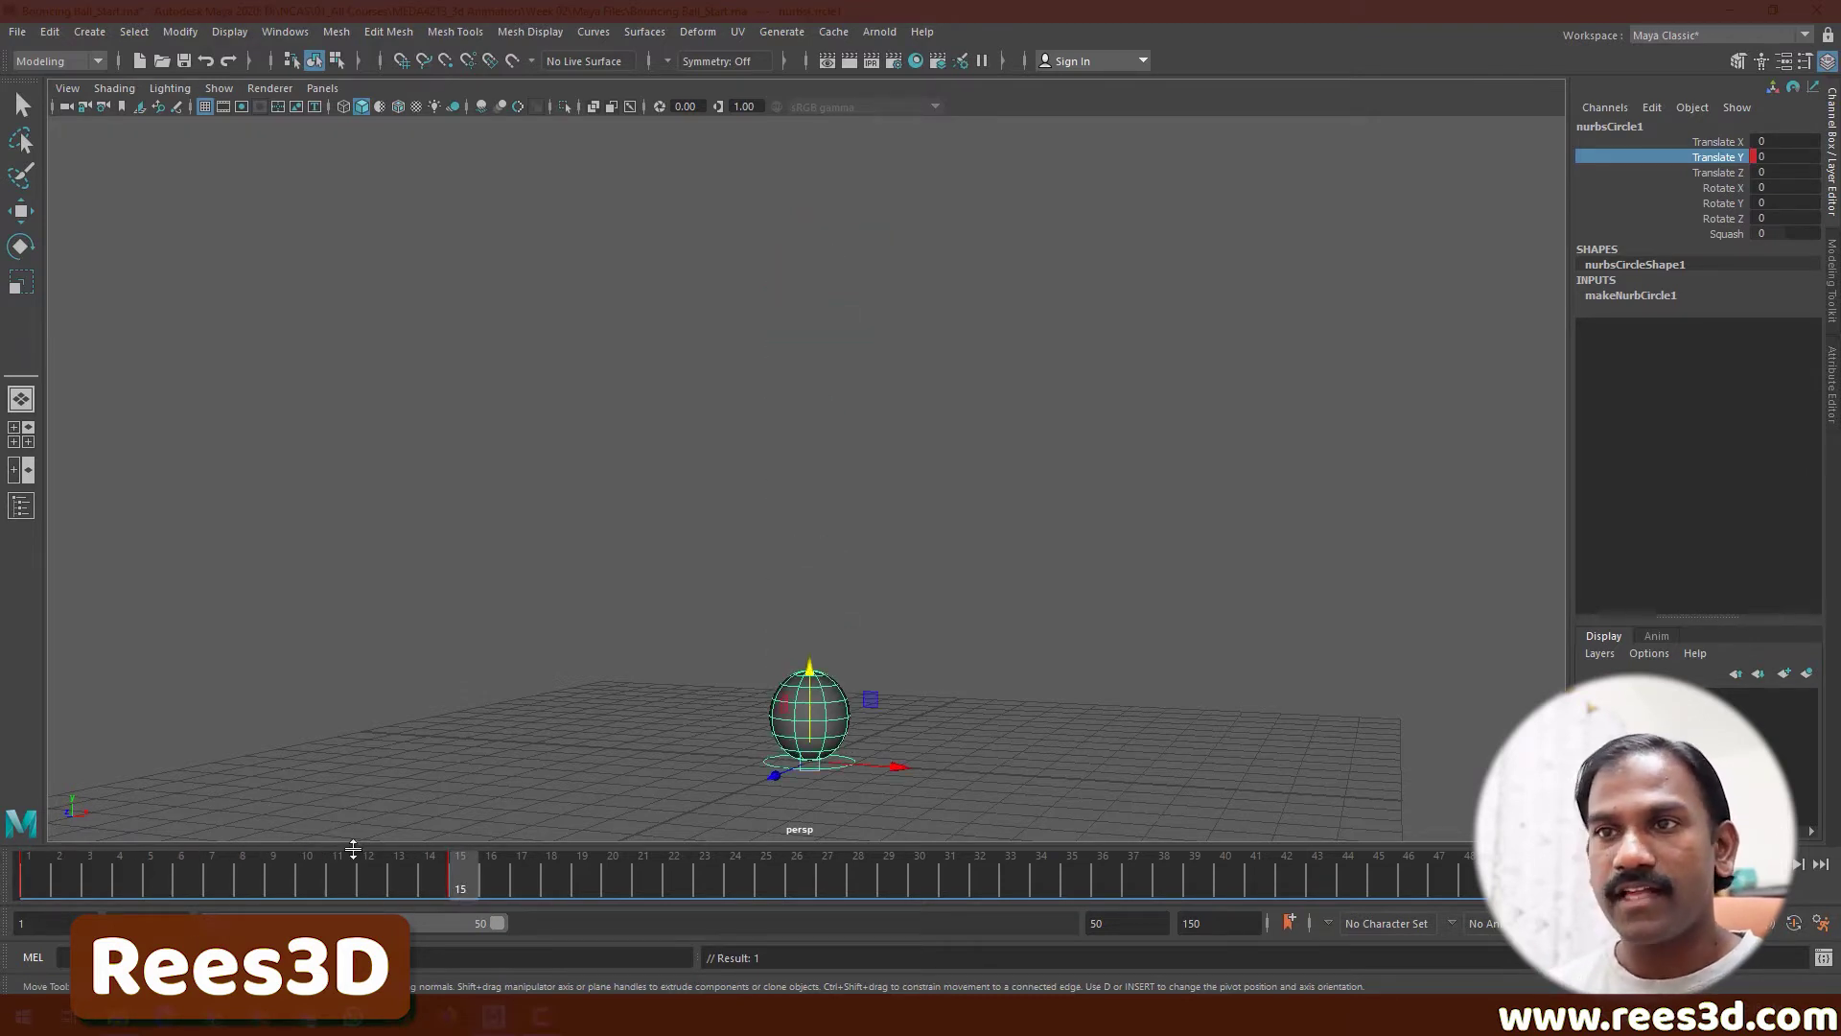
left_click_drag(453, 872, 0, 890)
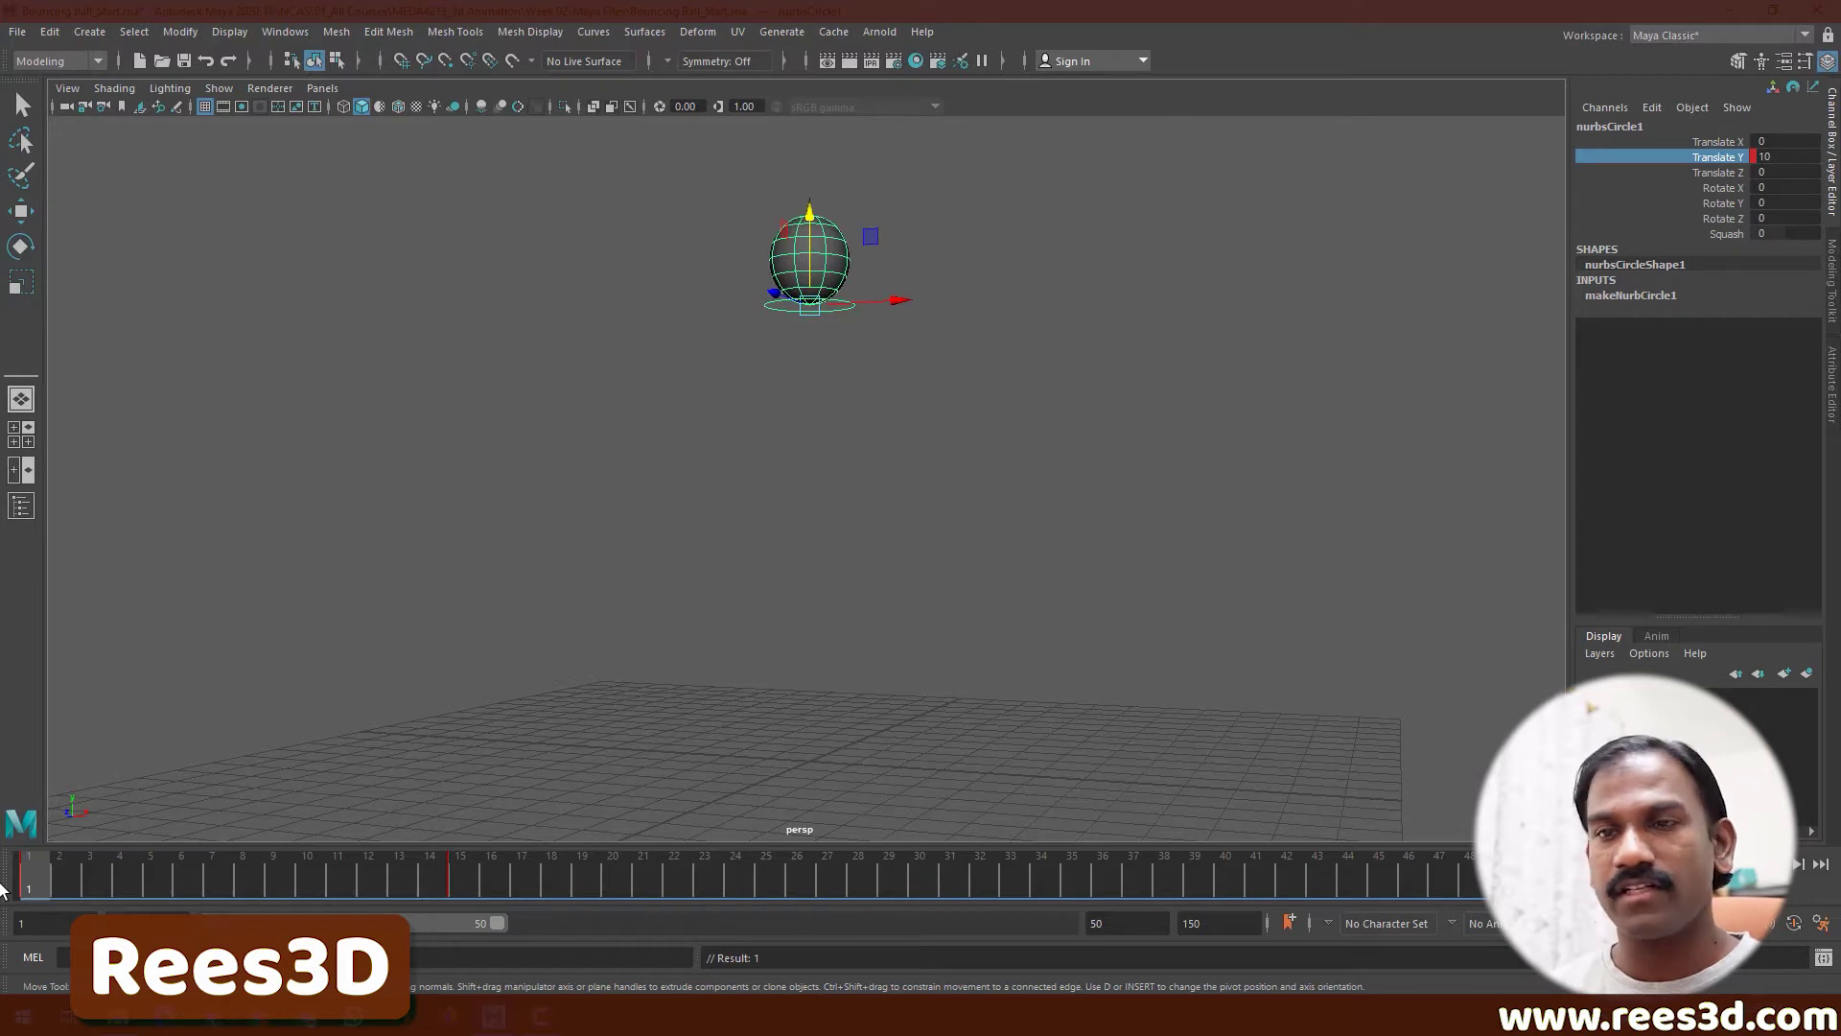
- Turn on automatic keyframing and raise the ball at frame 24 to a Translate Y of about 0.96
left_click(1793, 924)
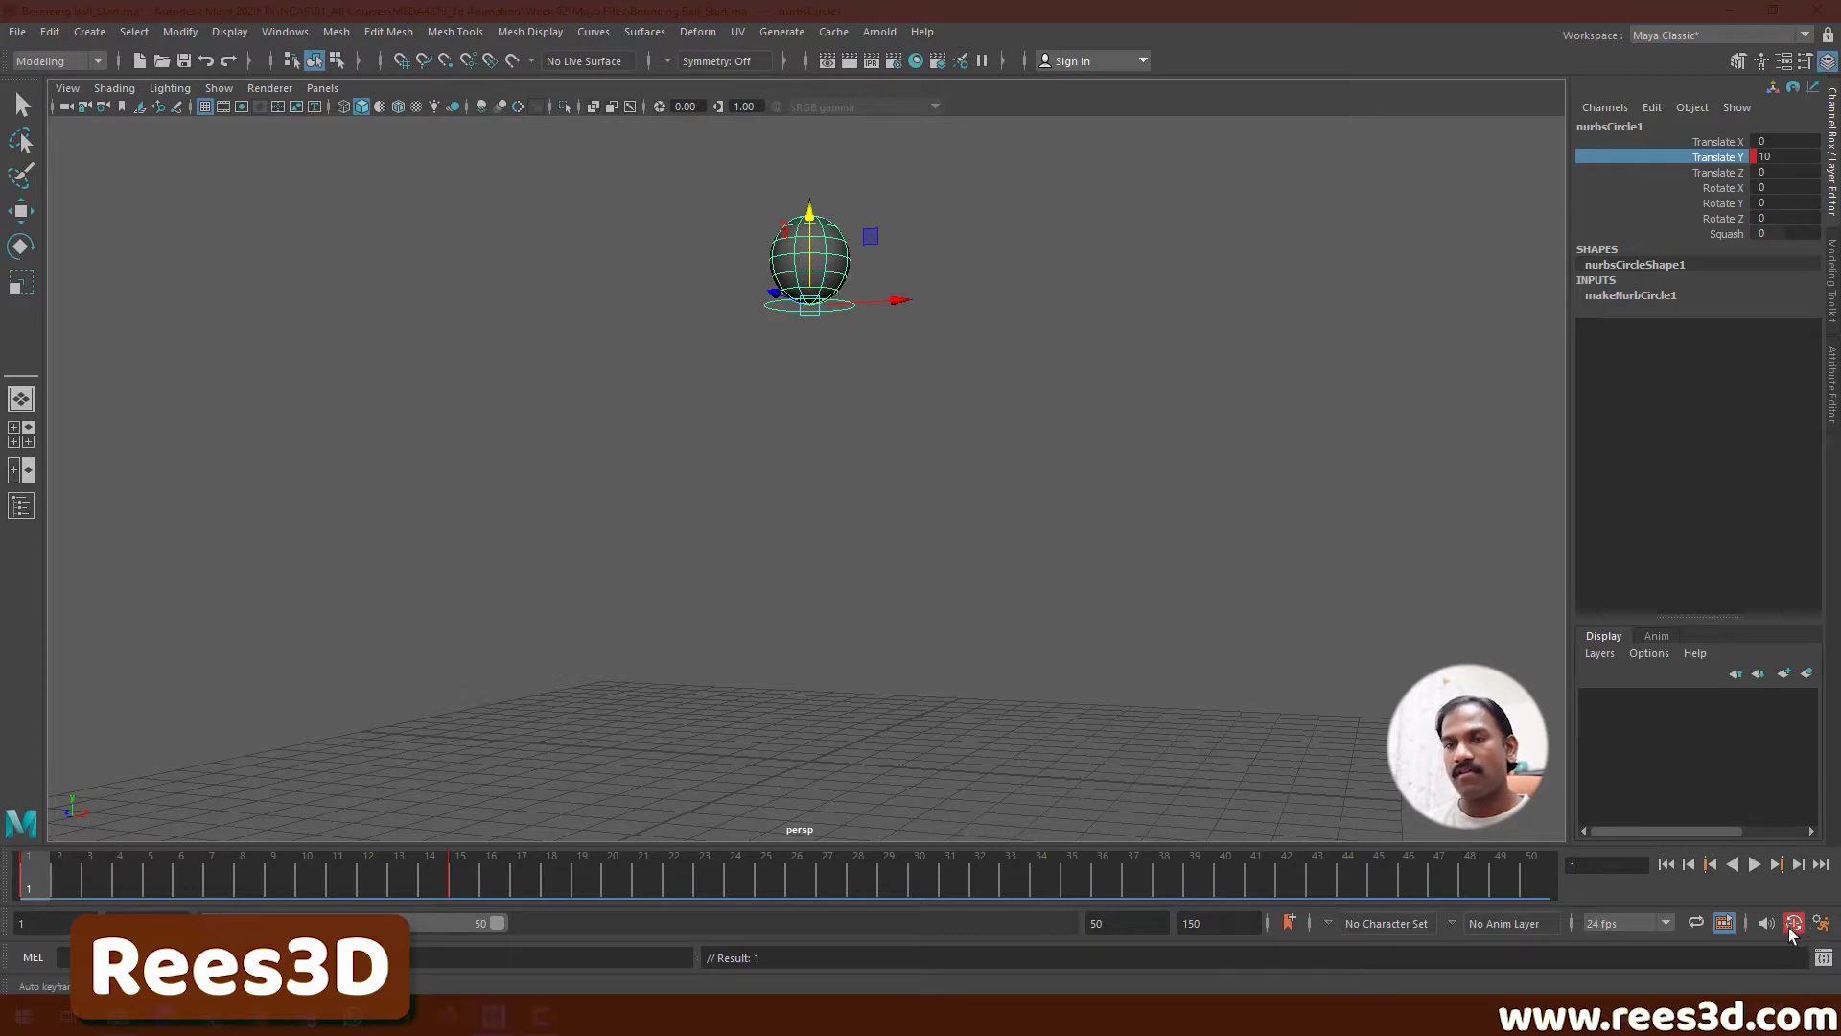
left_click_drag(70, 872, 724, 890)
key("w")
middle_click_drag(817, 741, 813, 649)
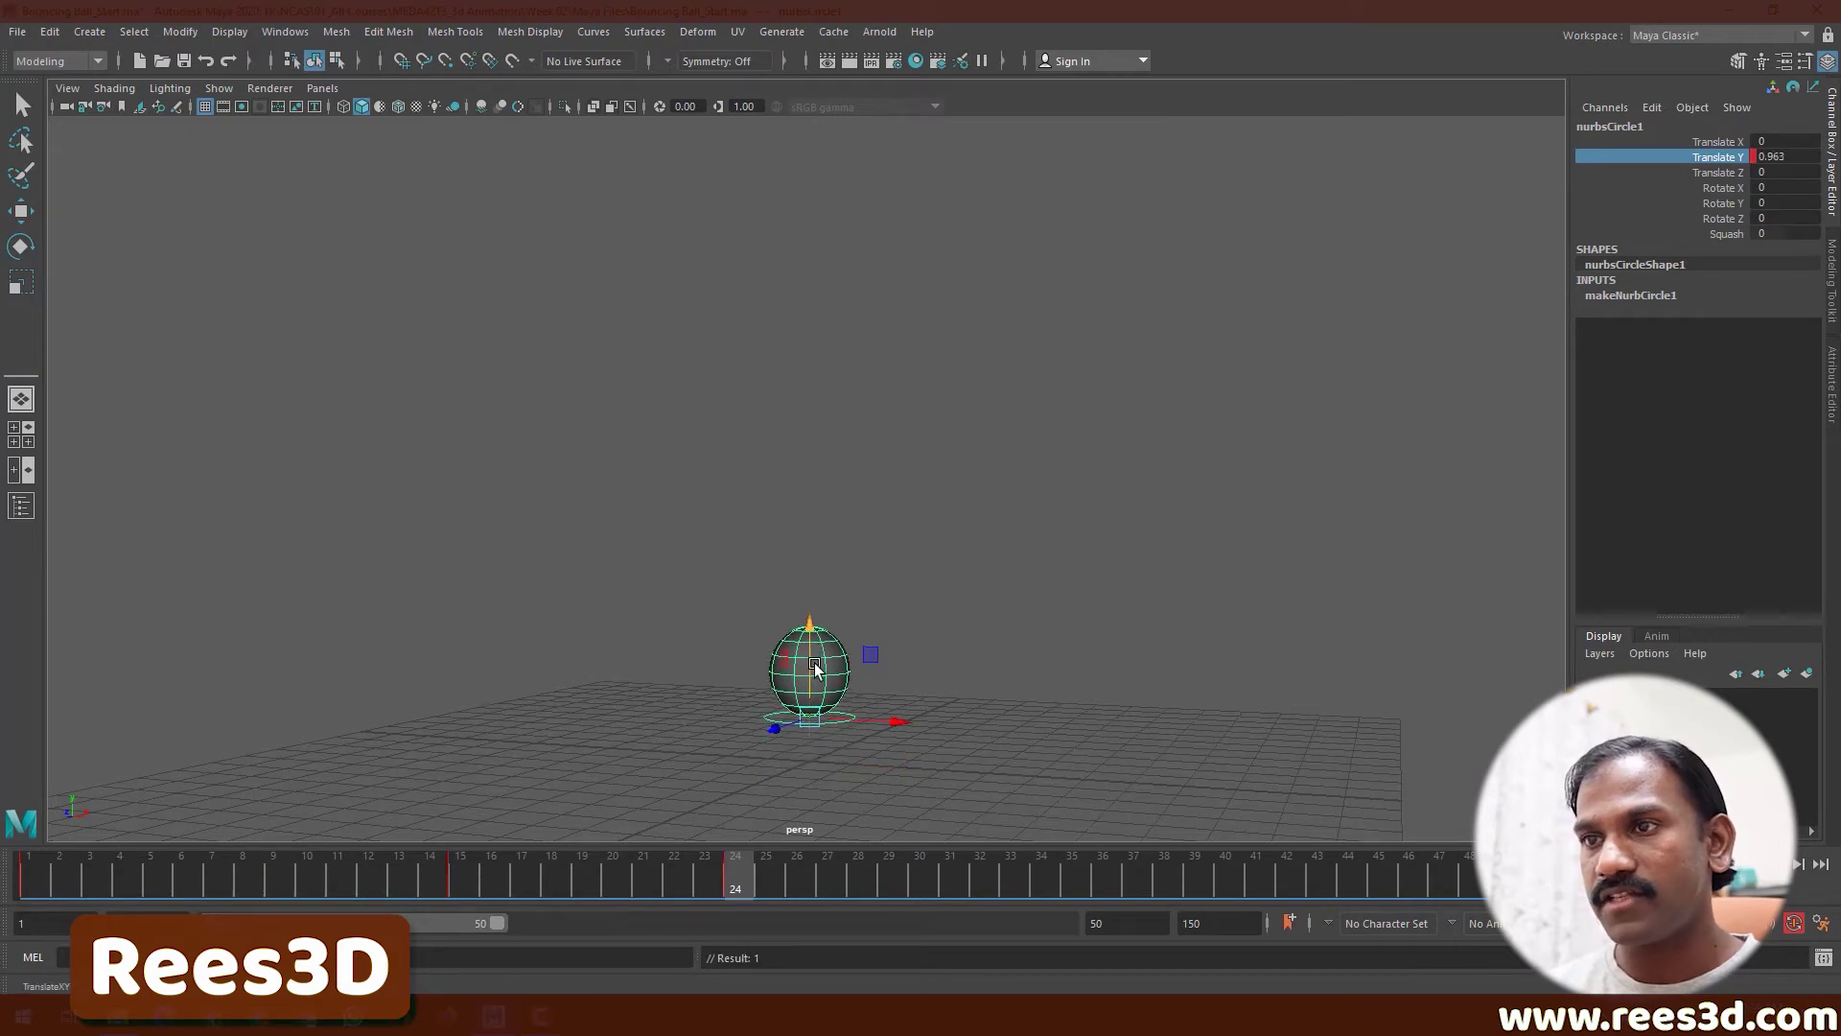
key("s")
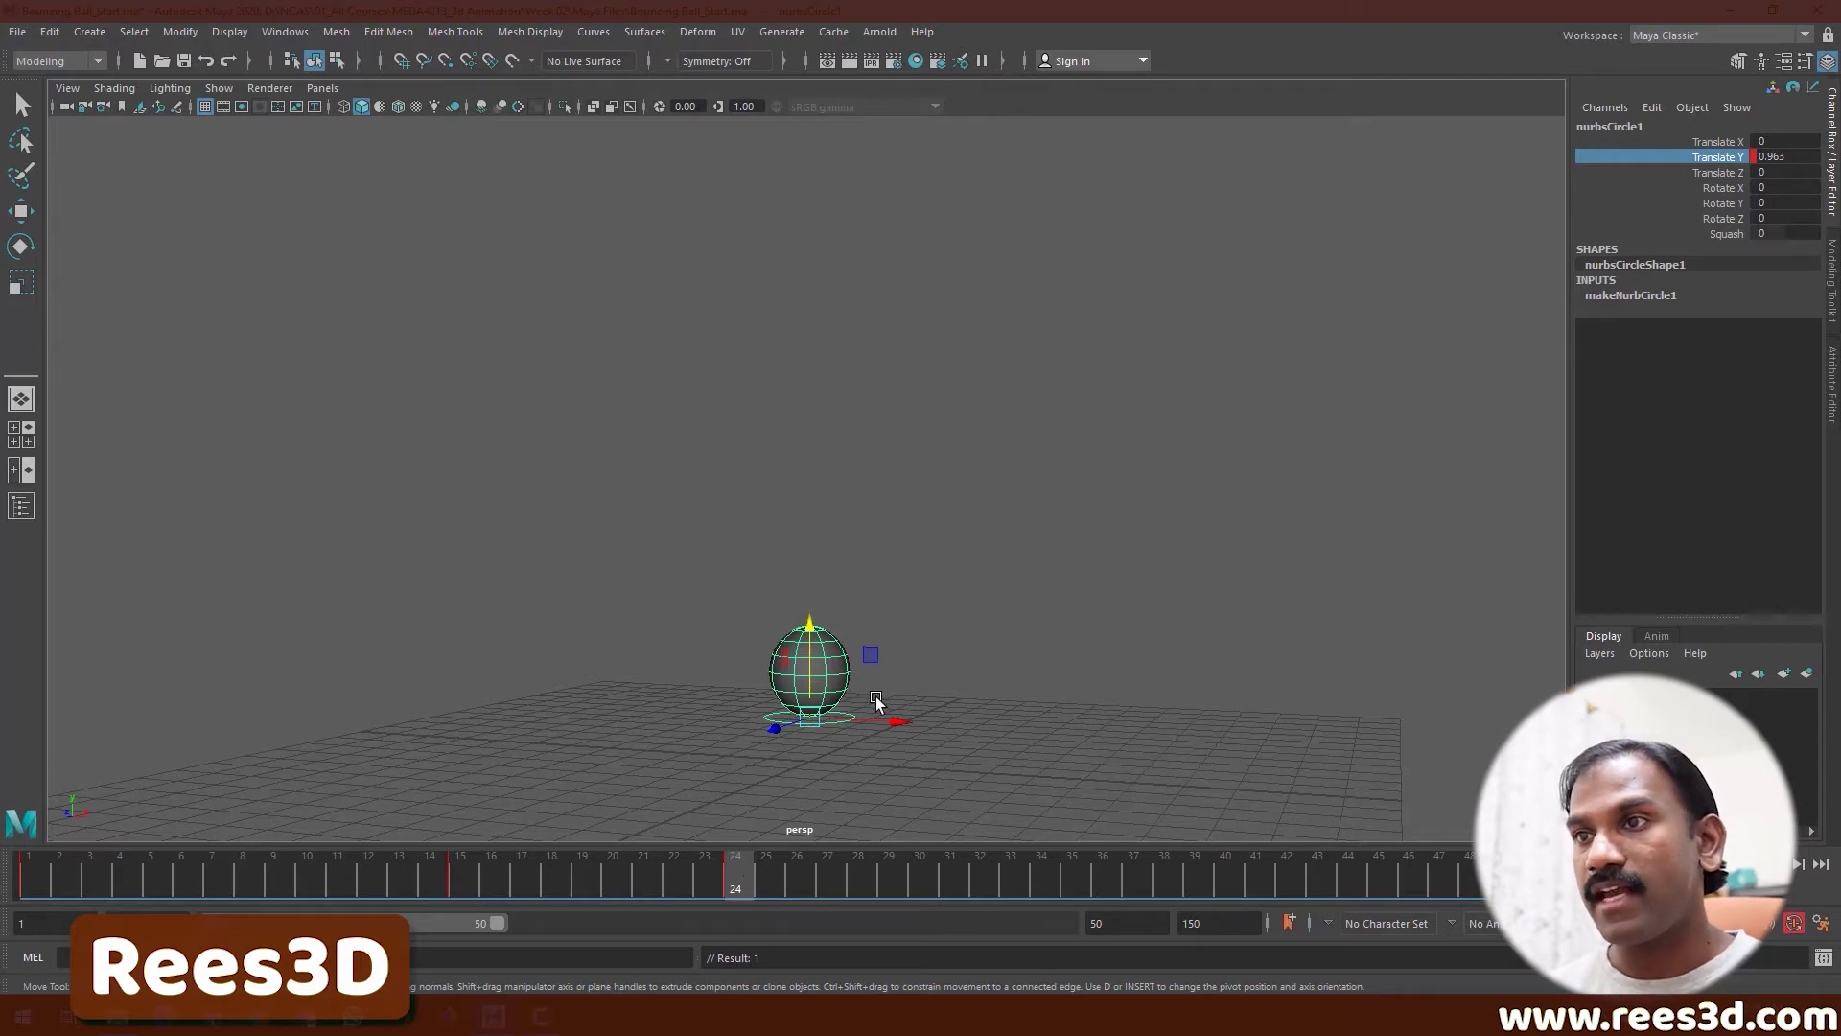
left_click_drag(674, 883, 589, 887)
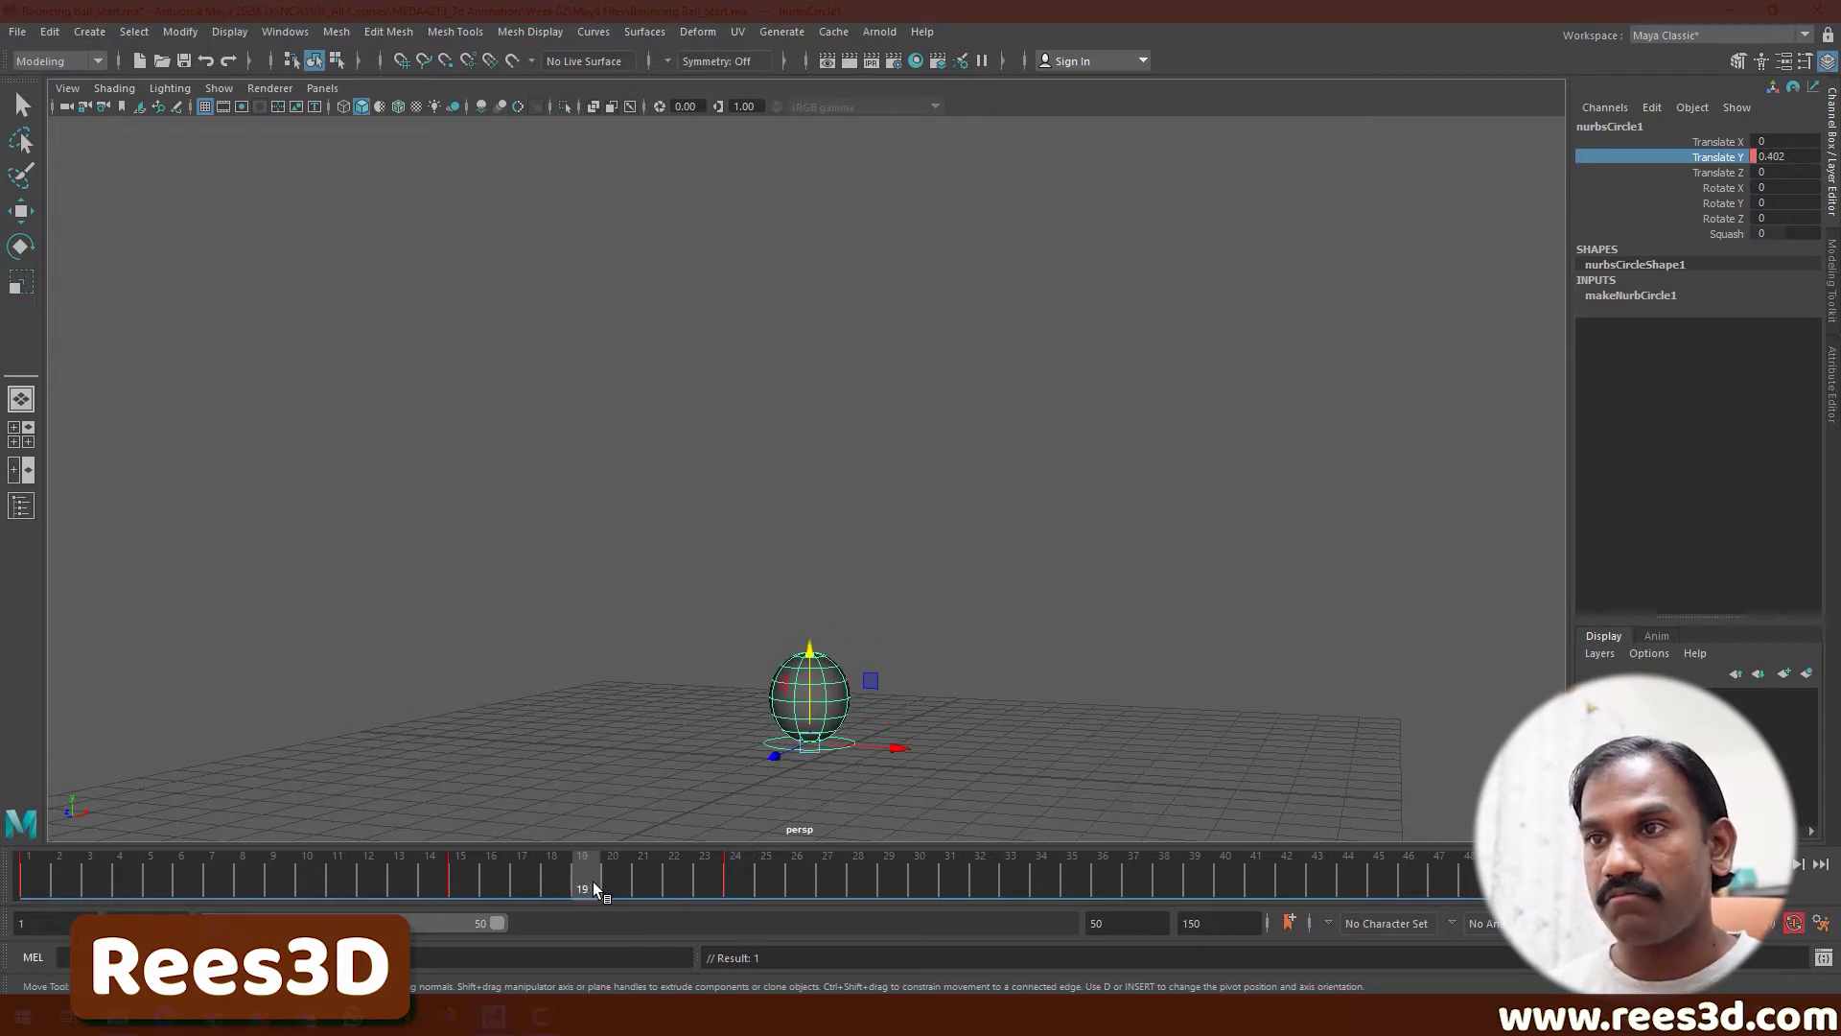
- Raise the ball at frame 19 to a Translate Y of about 5.44 and move the current time to frame 18
left_click_drag(810, 740, 810, 497)
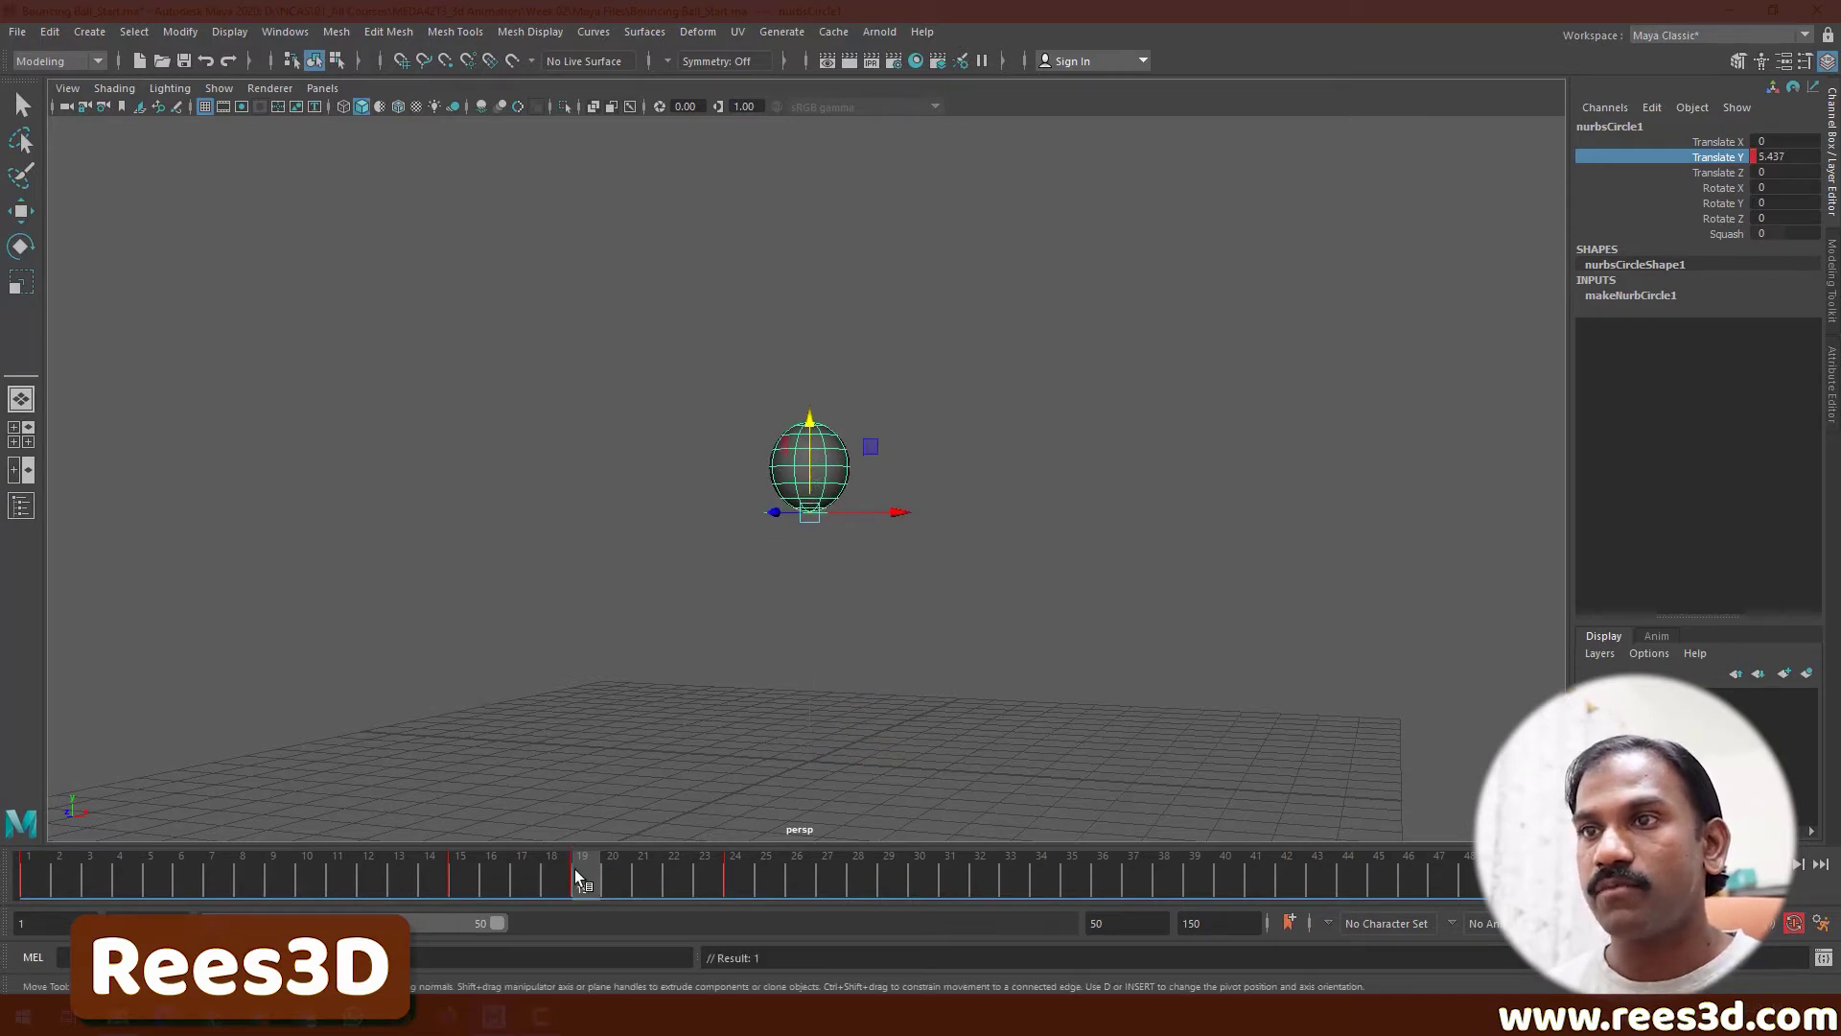
mouse_move(573, 873)
left_mouse_down()
mouse_move(324, 847)
mouse_move(23, 863)
mouse_move(583, 887)
mouse_move(561, 906)
left_mouse_up()
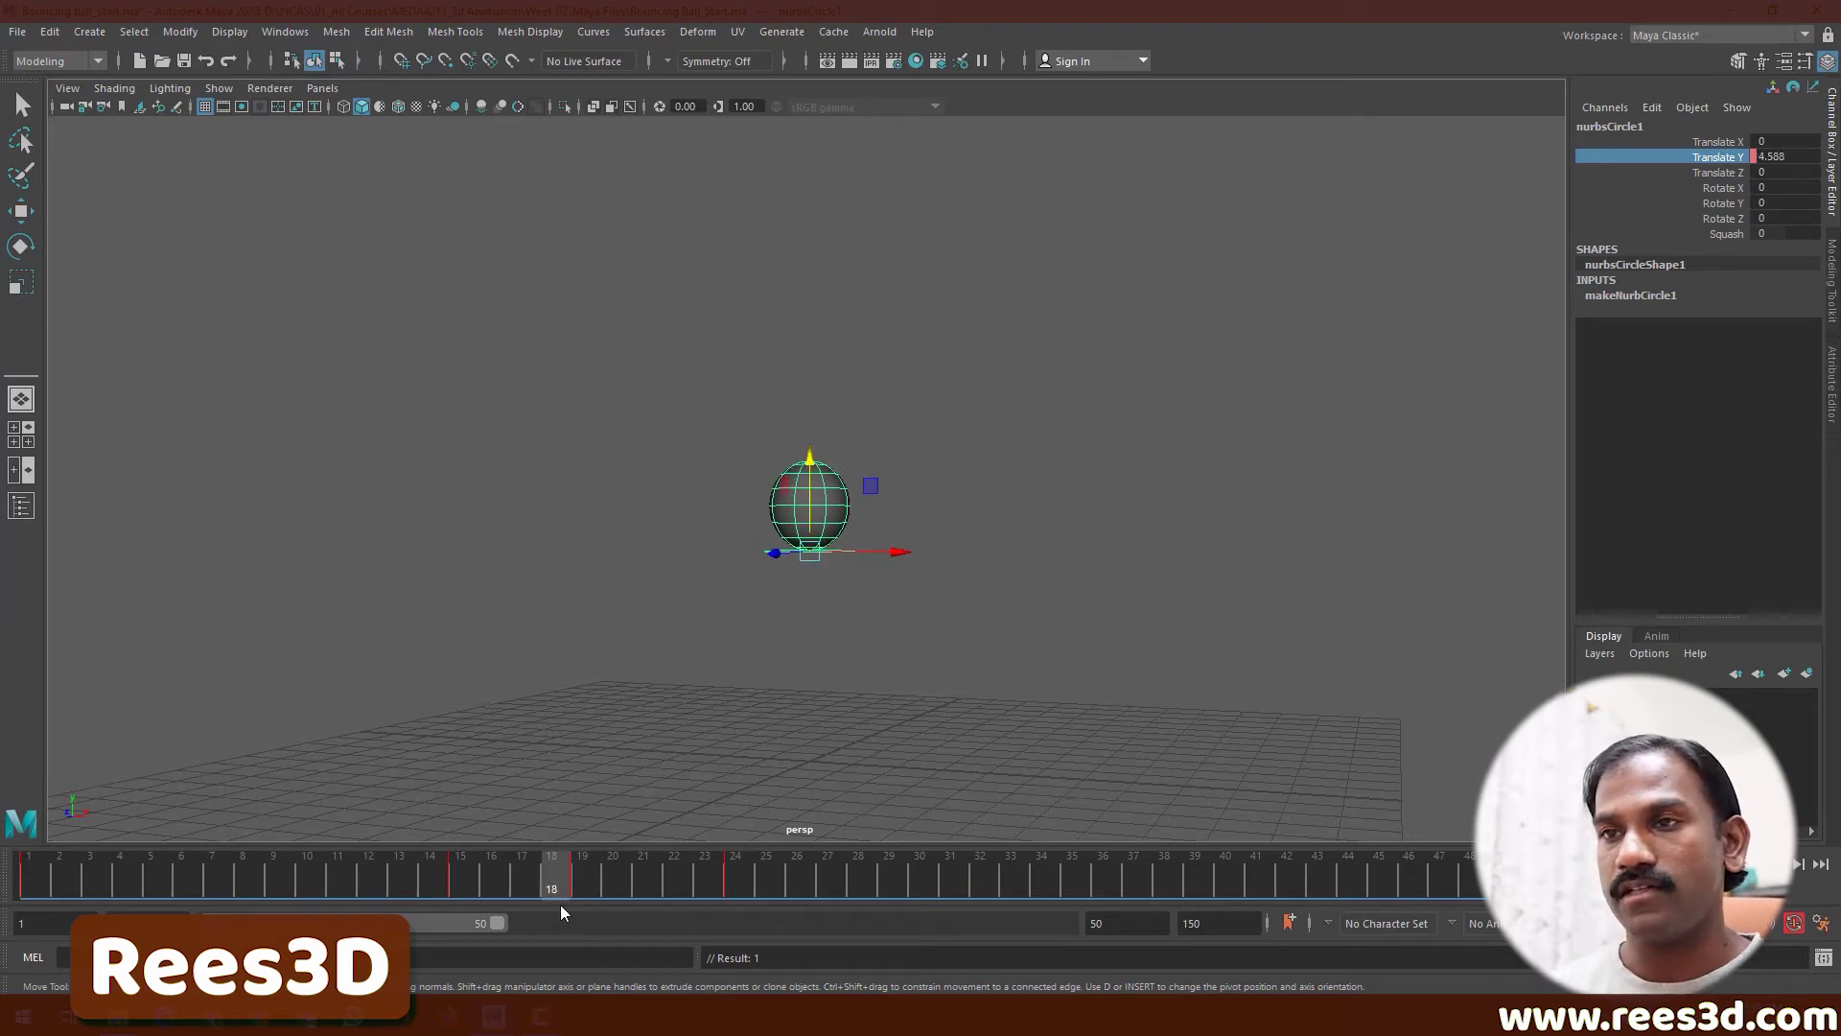
mouse_move(562, 885)
left_mouse_down()
mouse_move(703, 892)
mouse_move(552, 875)
left_mouse_up()
- Delete the control's keyframes in the timeline range from frame 18 to 26
right_click(643, 880)
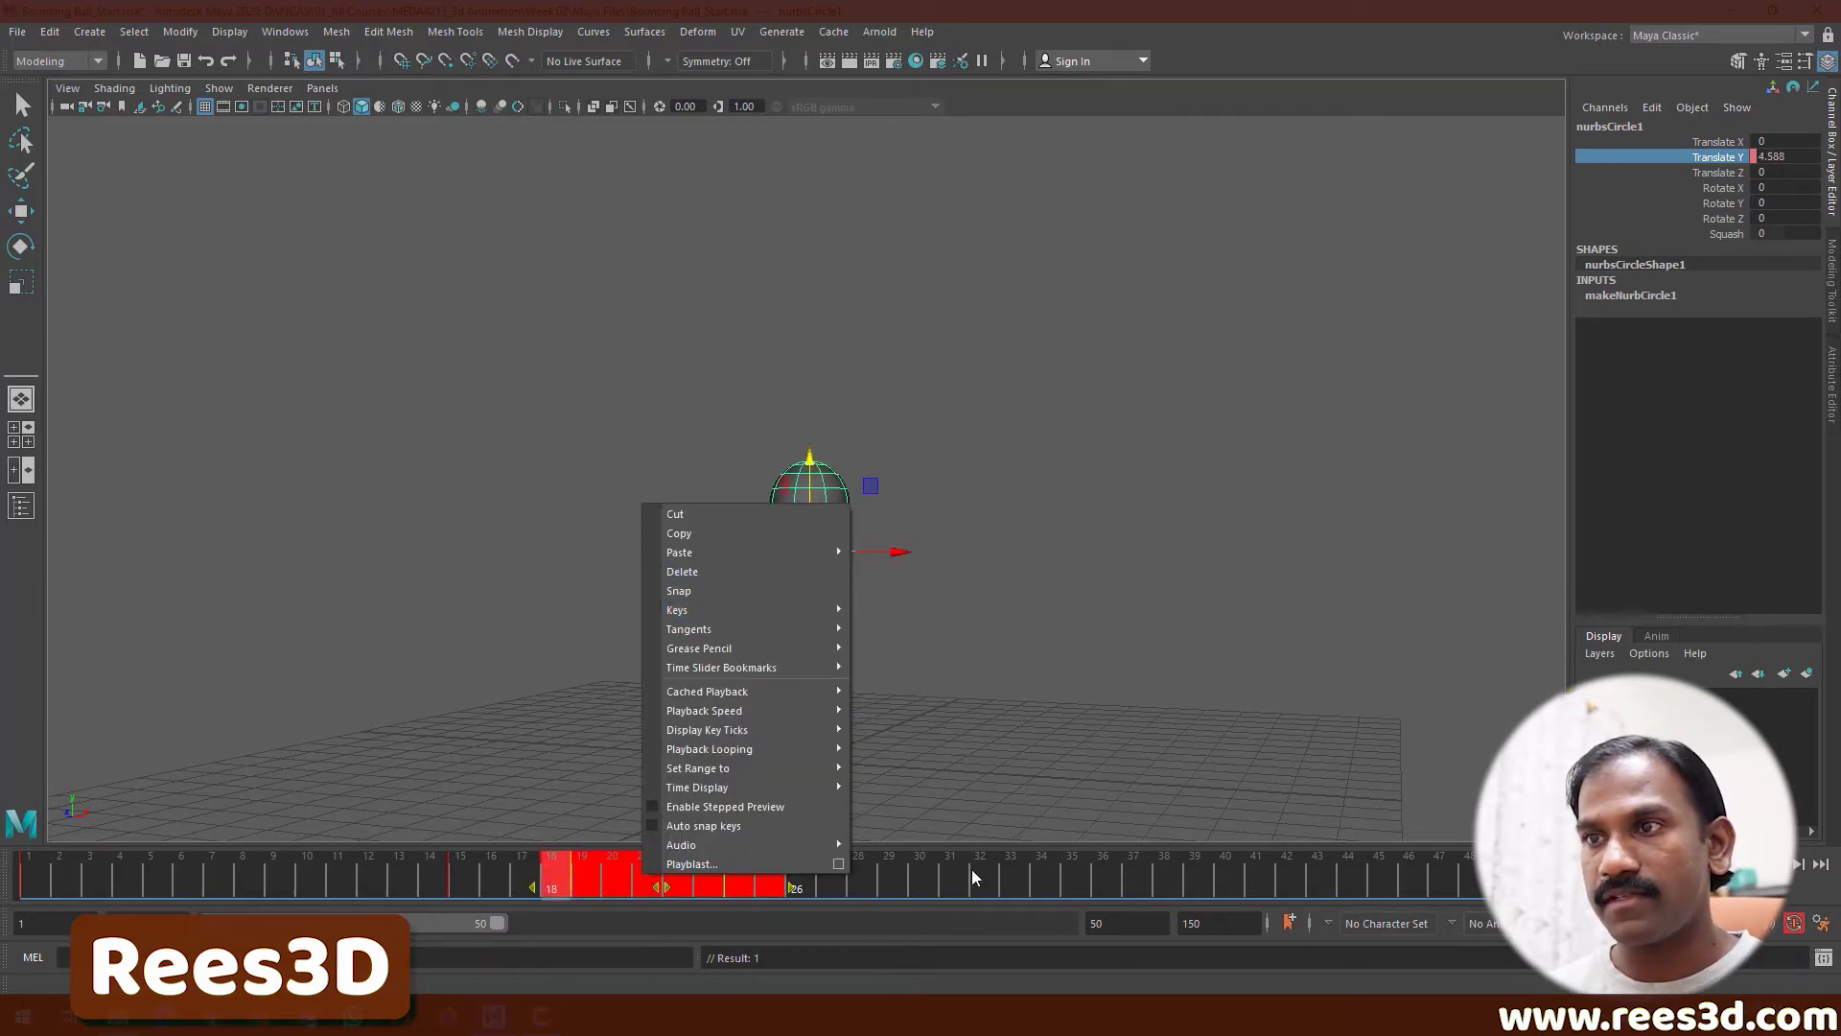
left_click(970, 875)
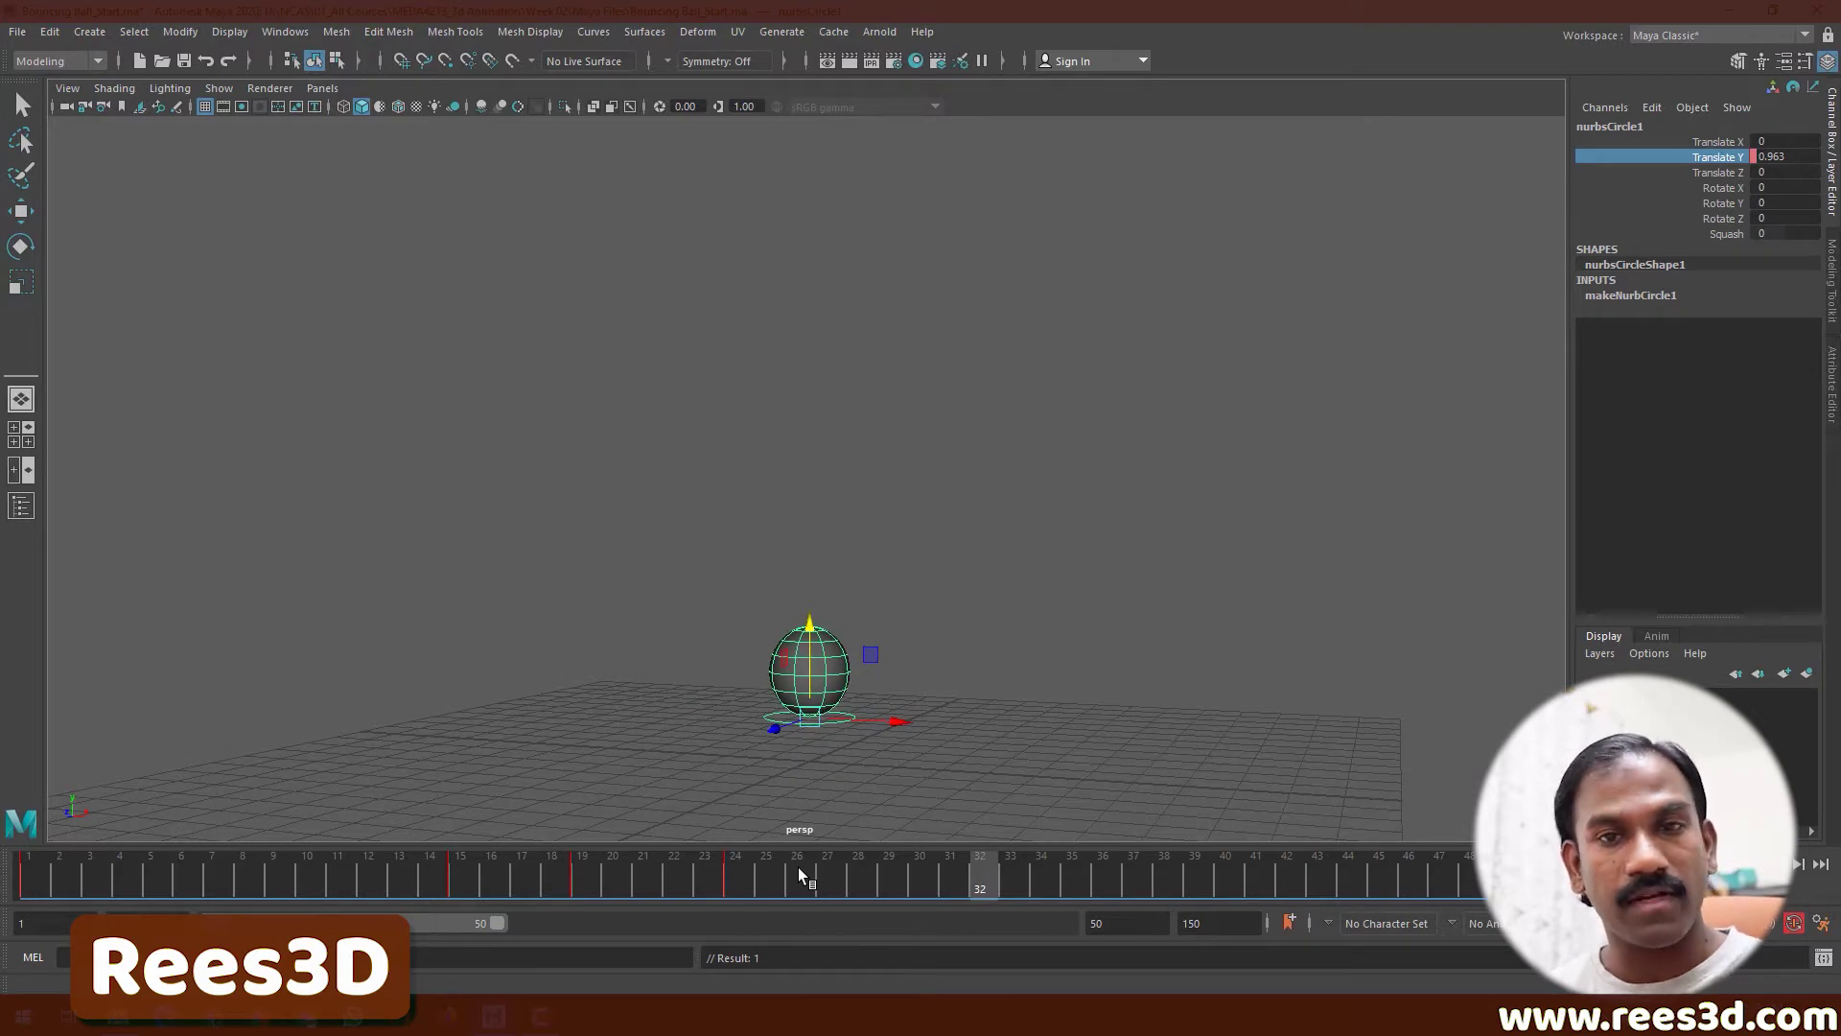
left_click_drag(780, 869, 542, 870, "shift")
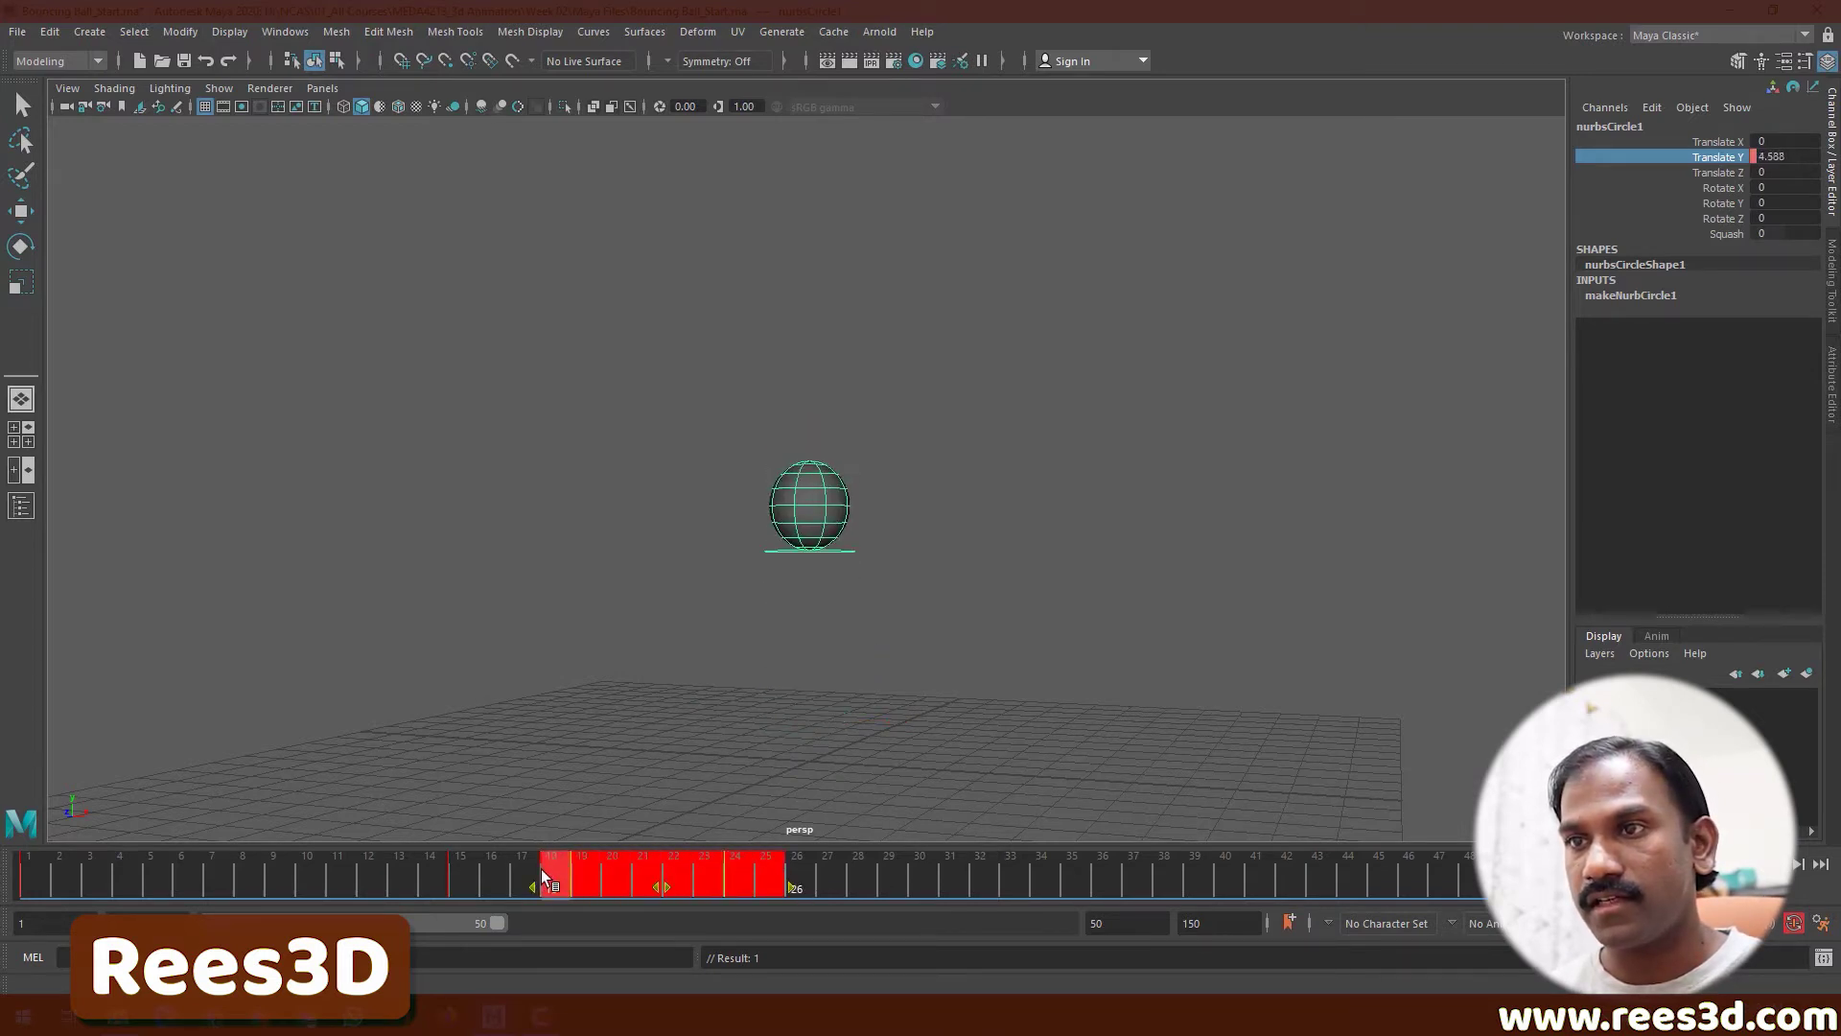
right_click(699, 865)
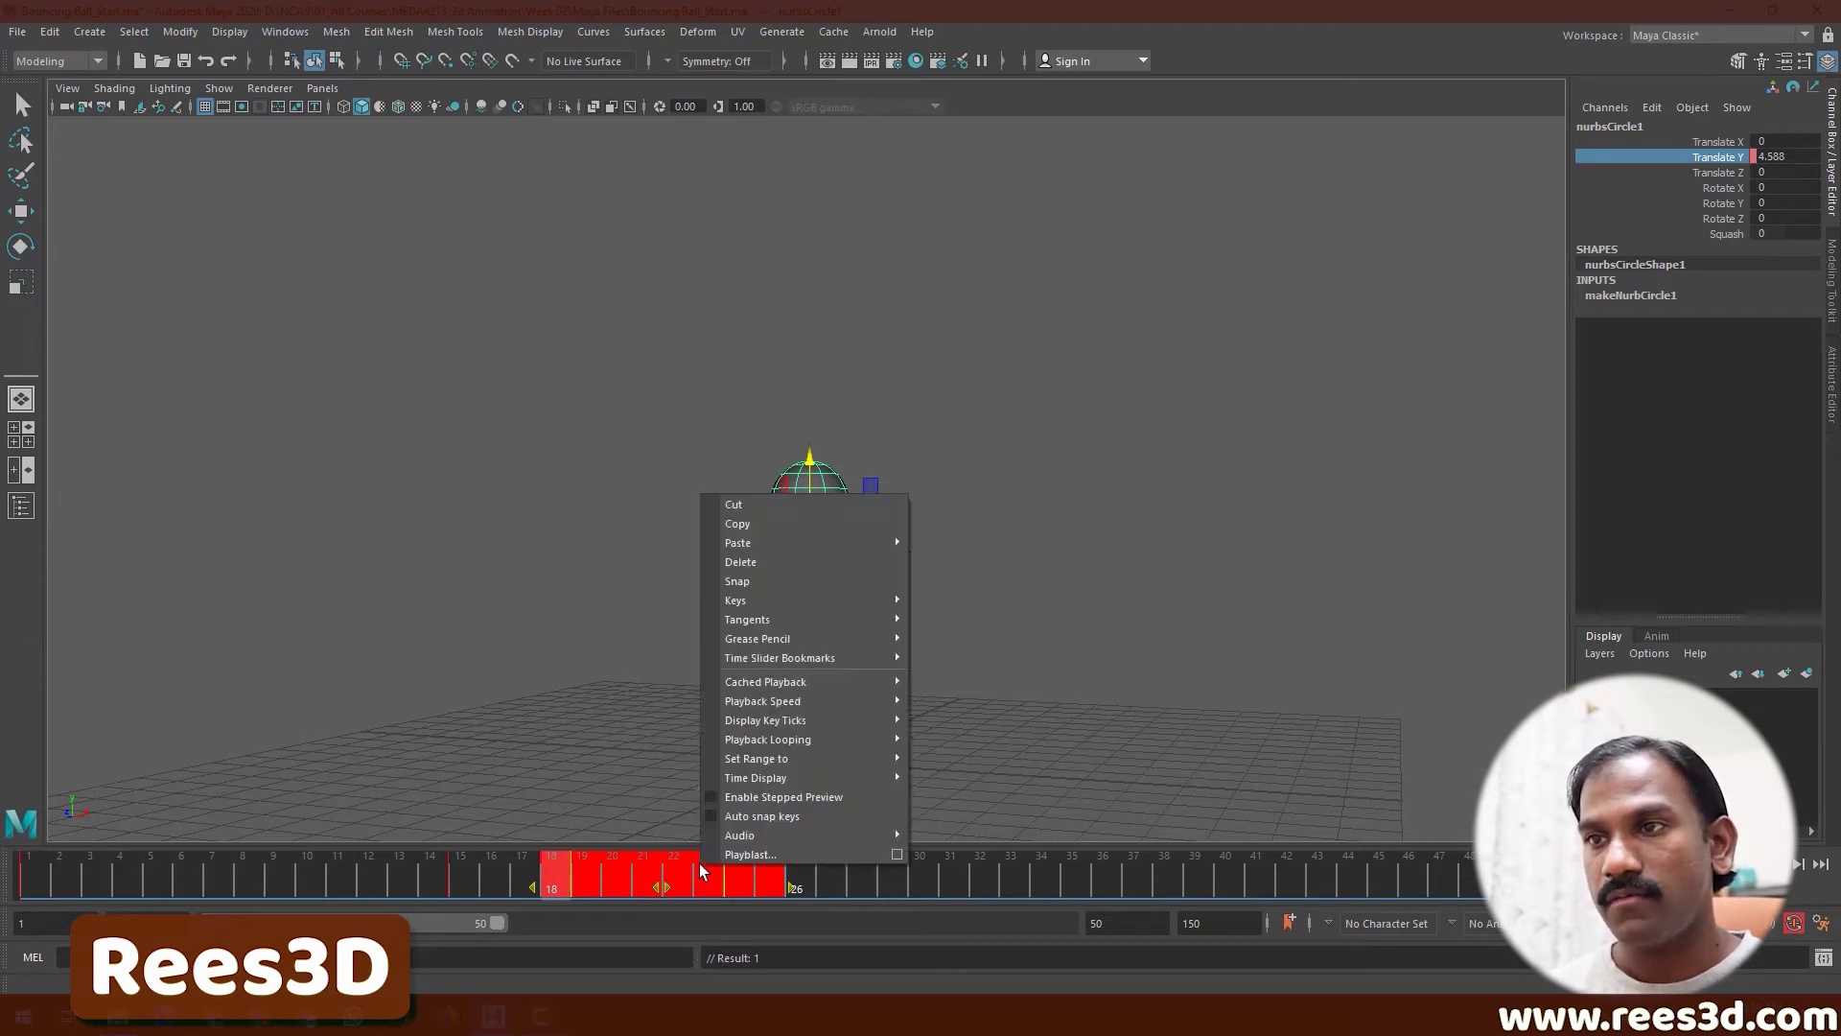
left_click(803, 561)
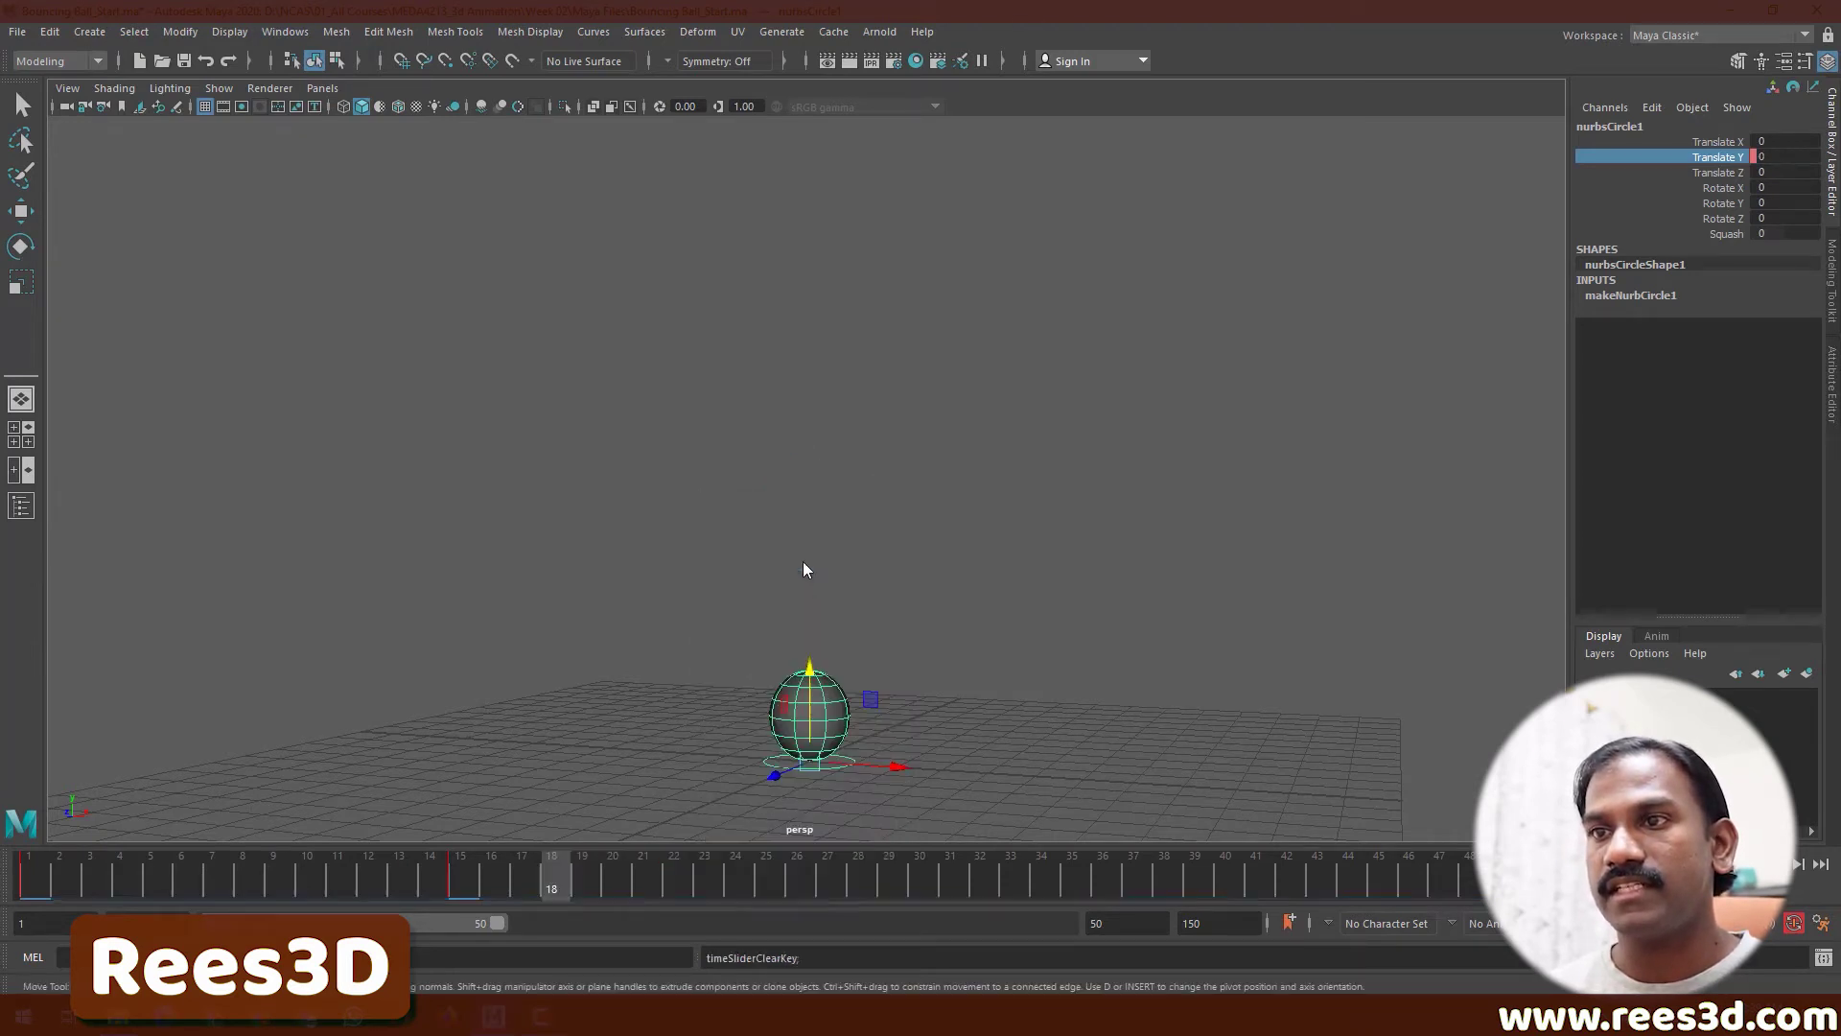
- Review the ball's fall by scrubbing from frame 1 to 15, then playing the animation from the start and stopping it
left_click(20, 880)
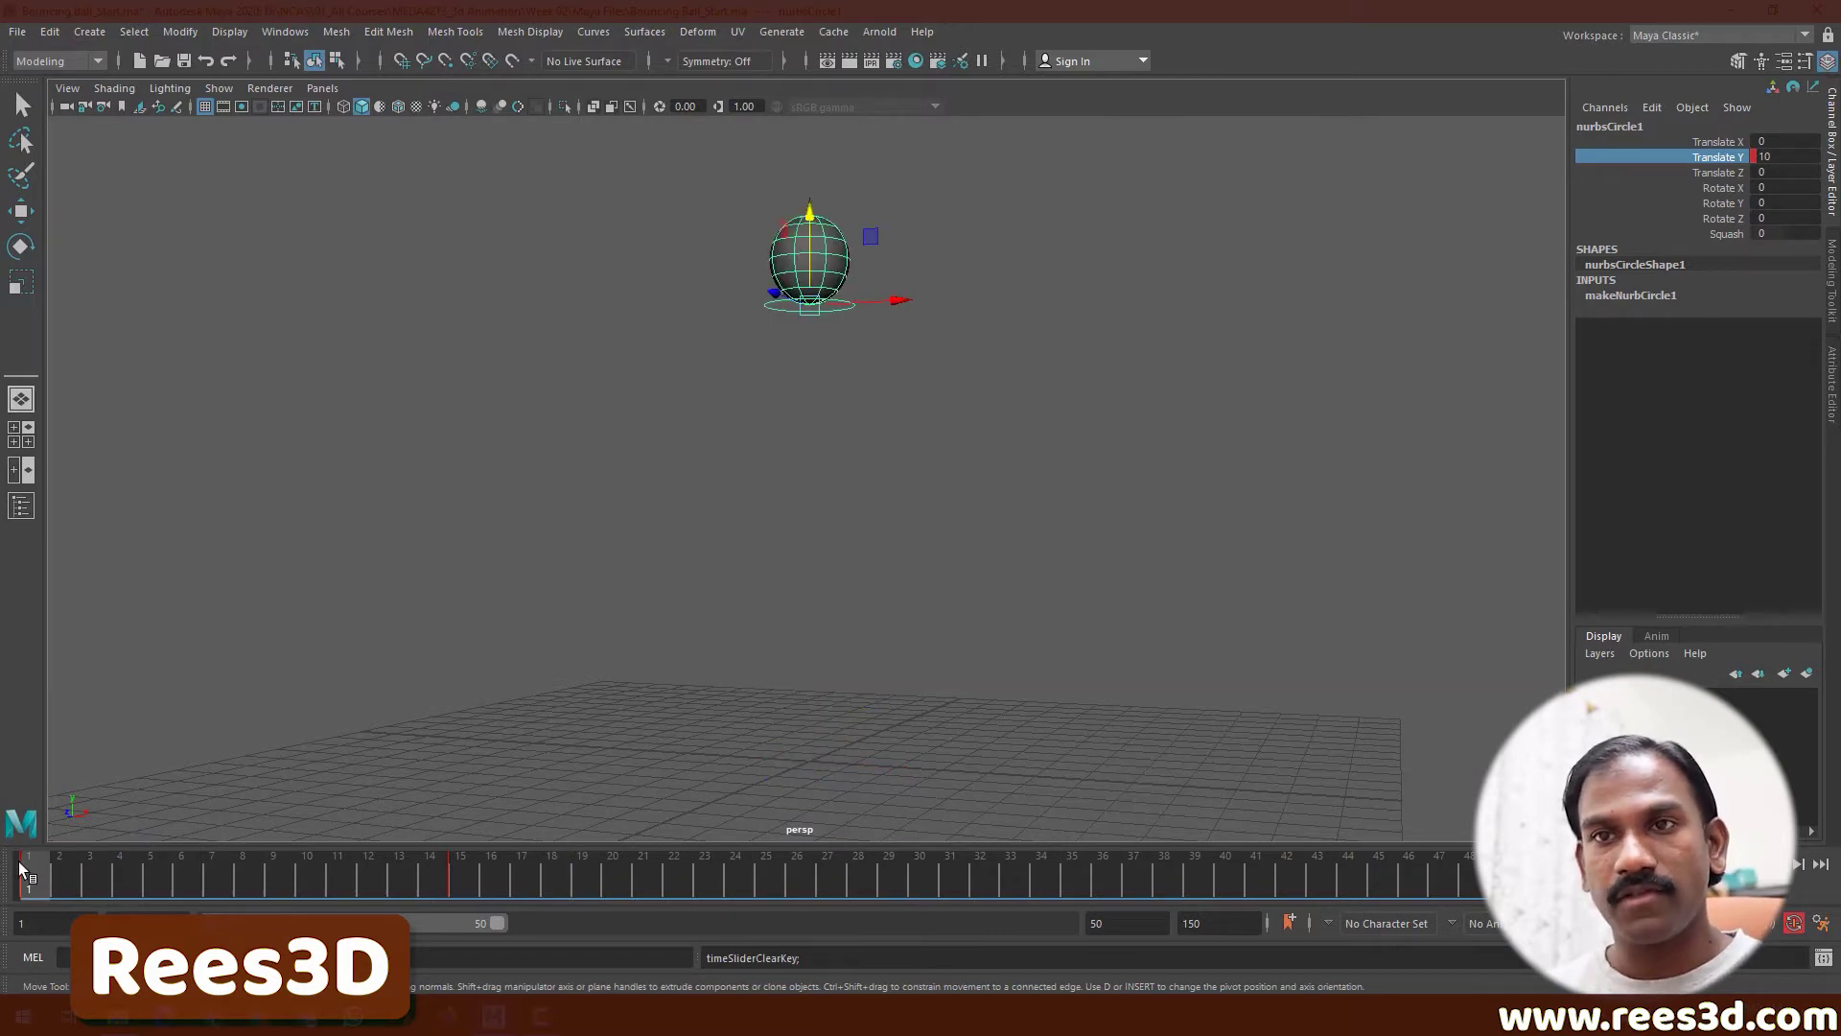
left_click_drag(29, 871, 460, 873)
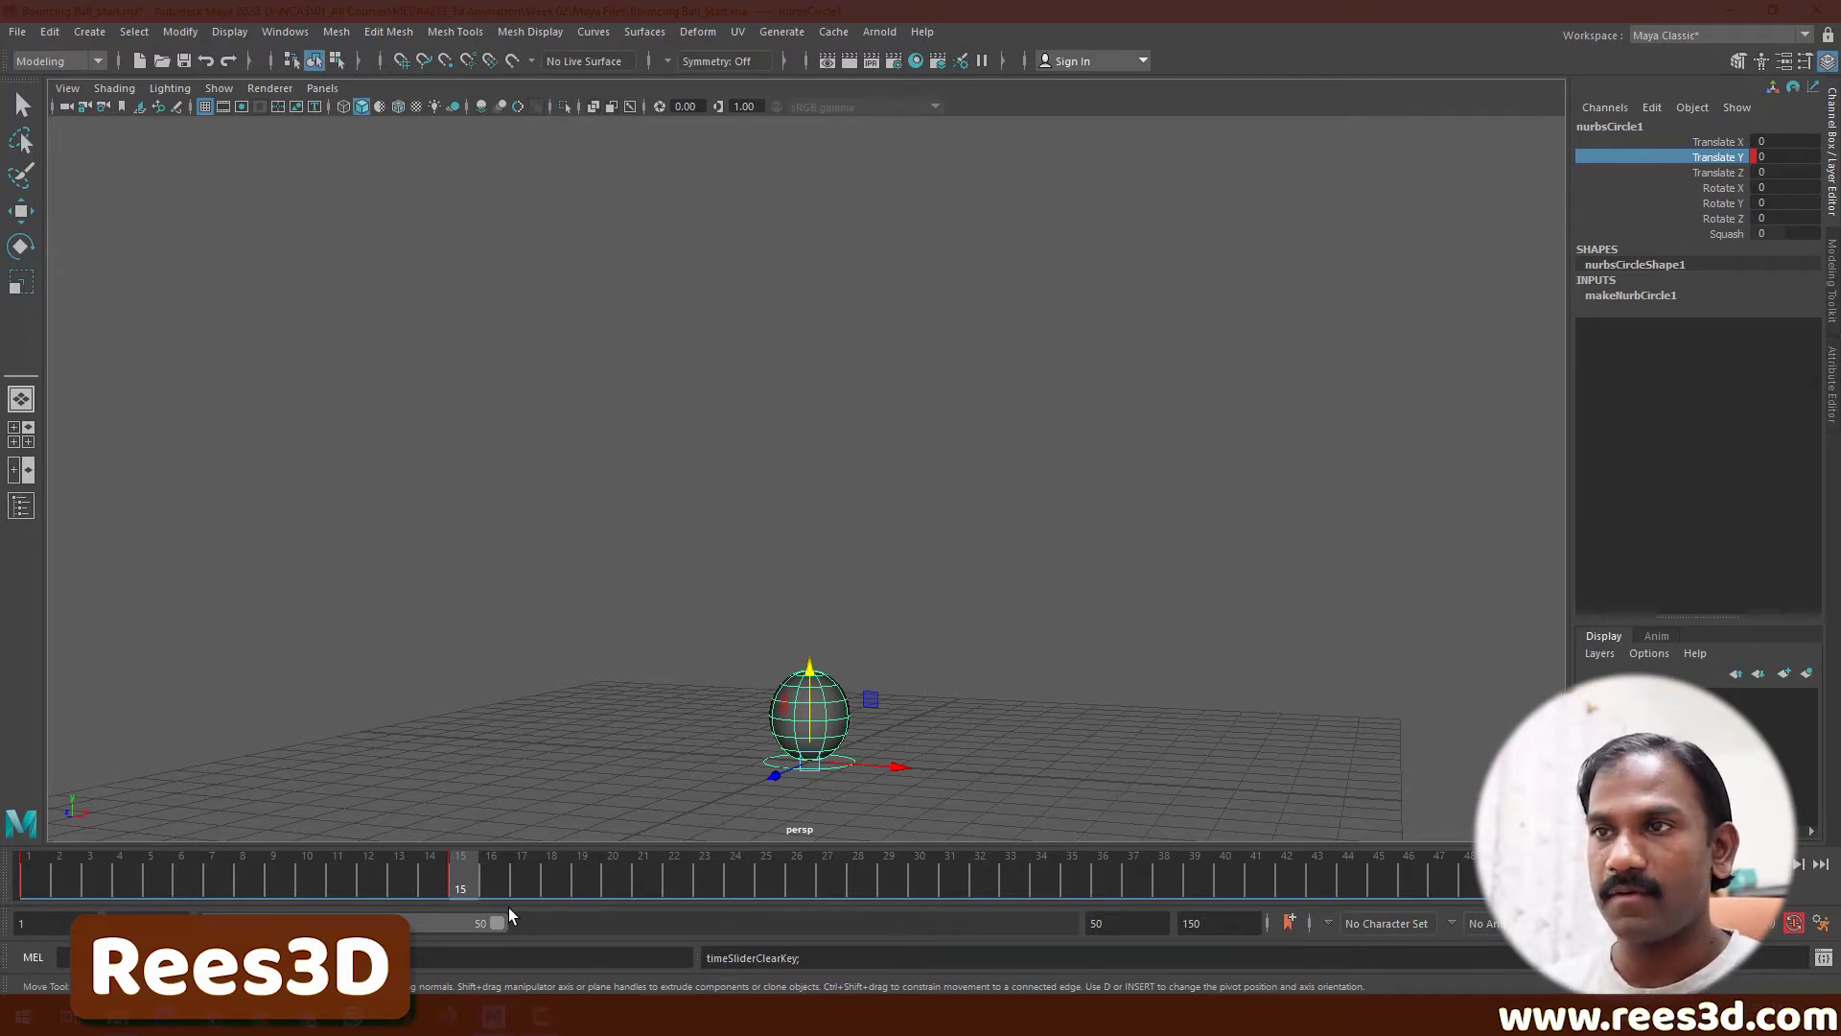
key("alt+shift+v")
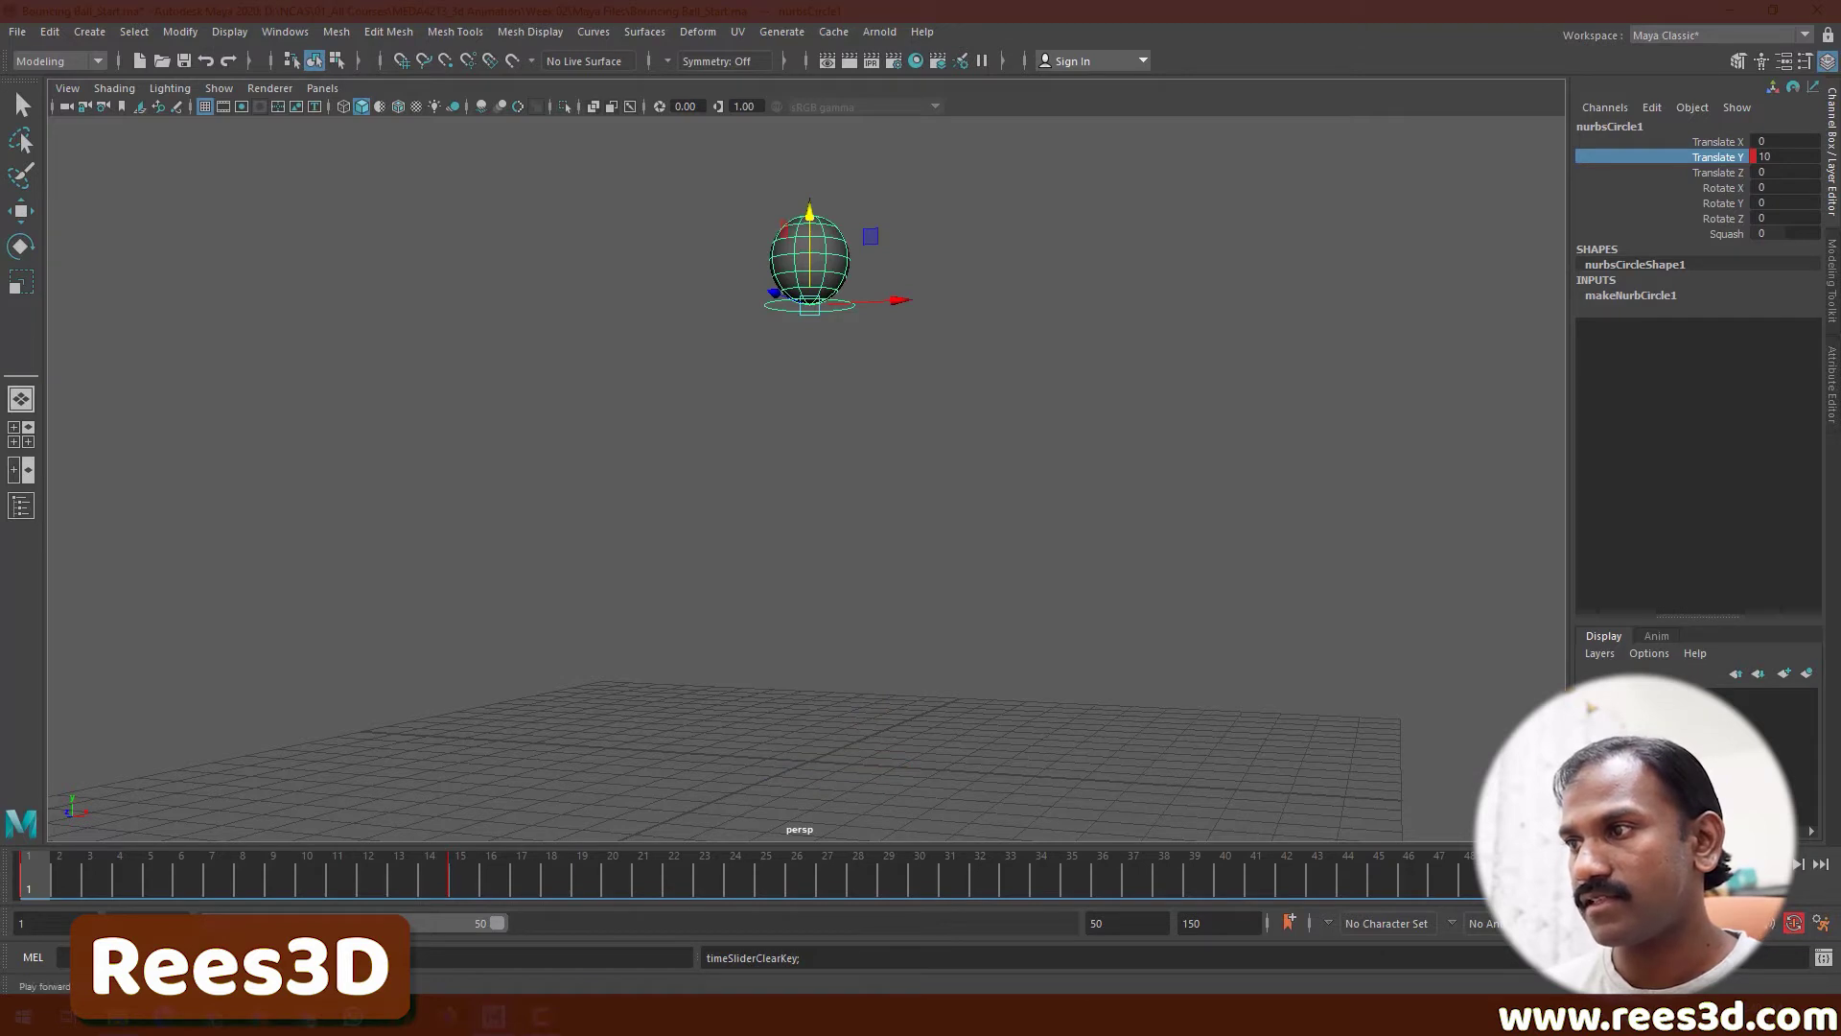
key("alt+v")
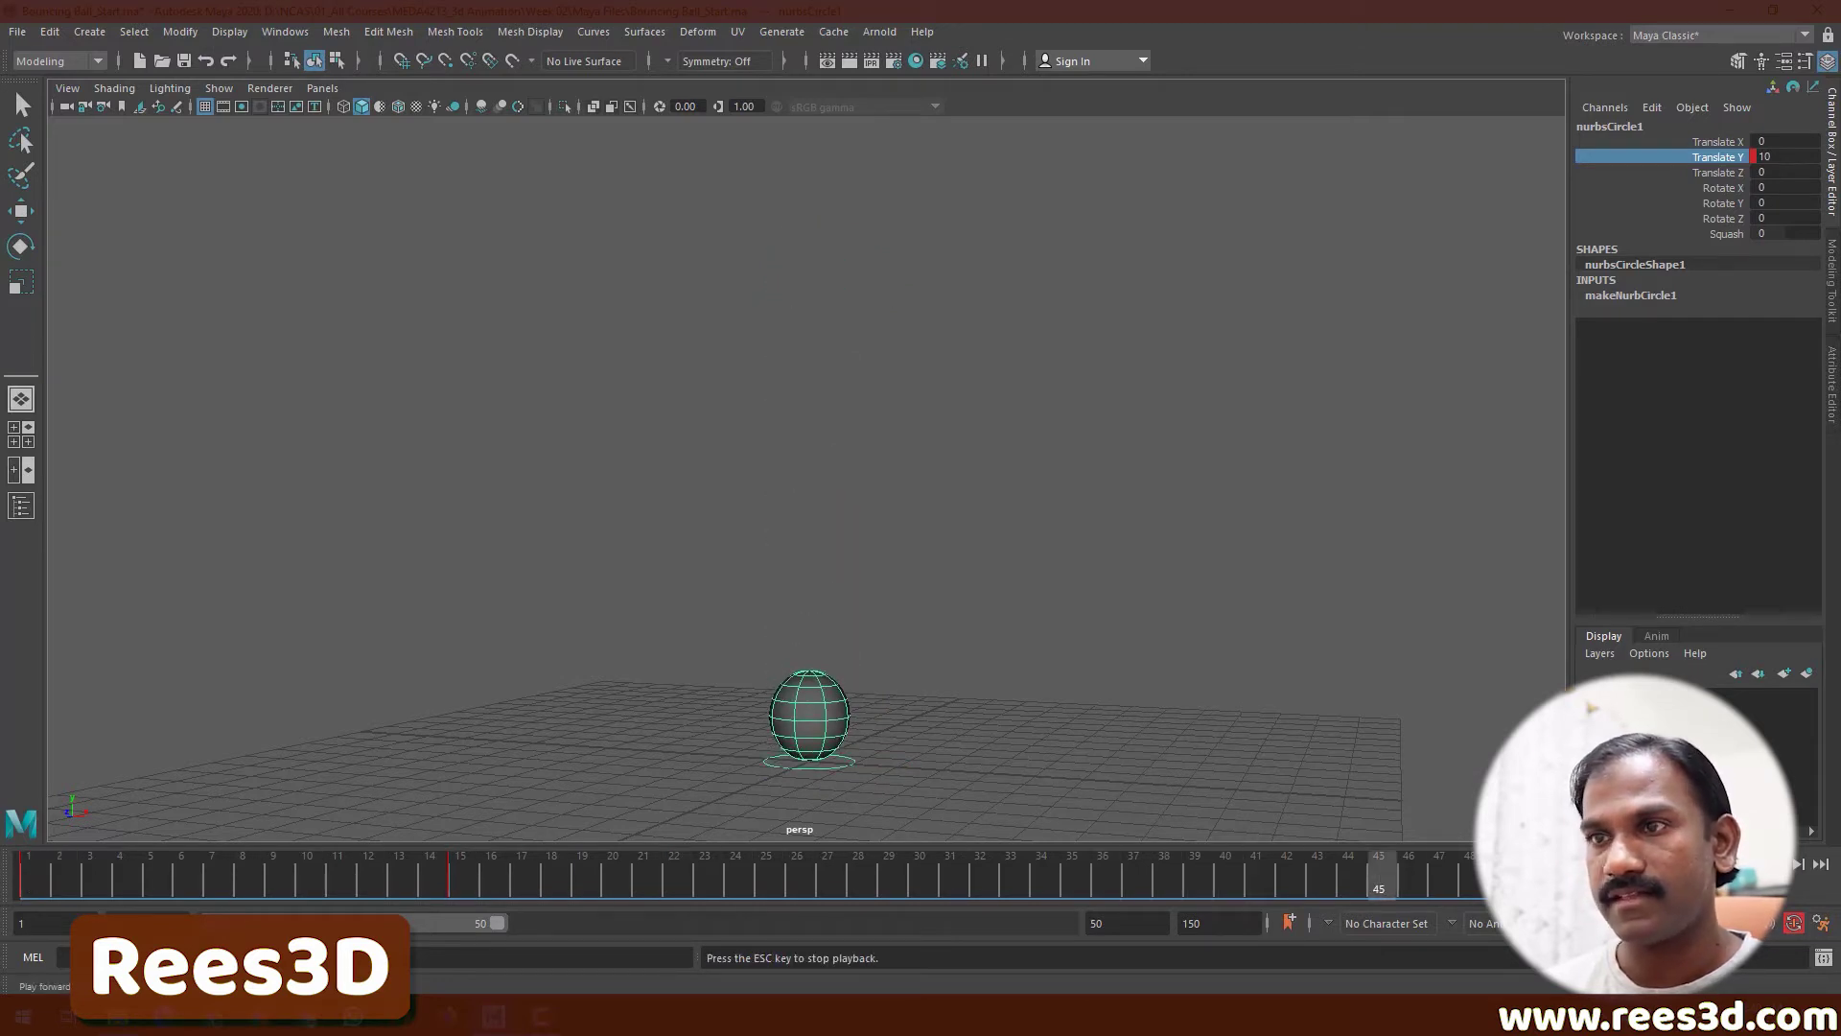
key("Escape")
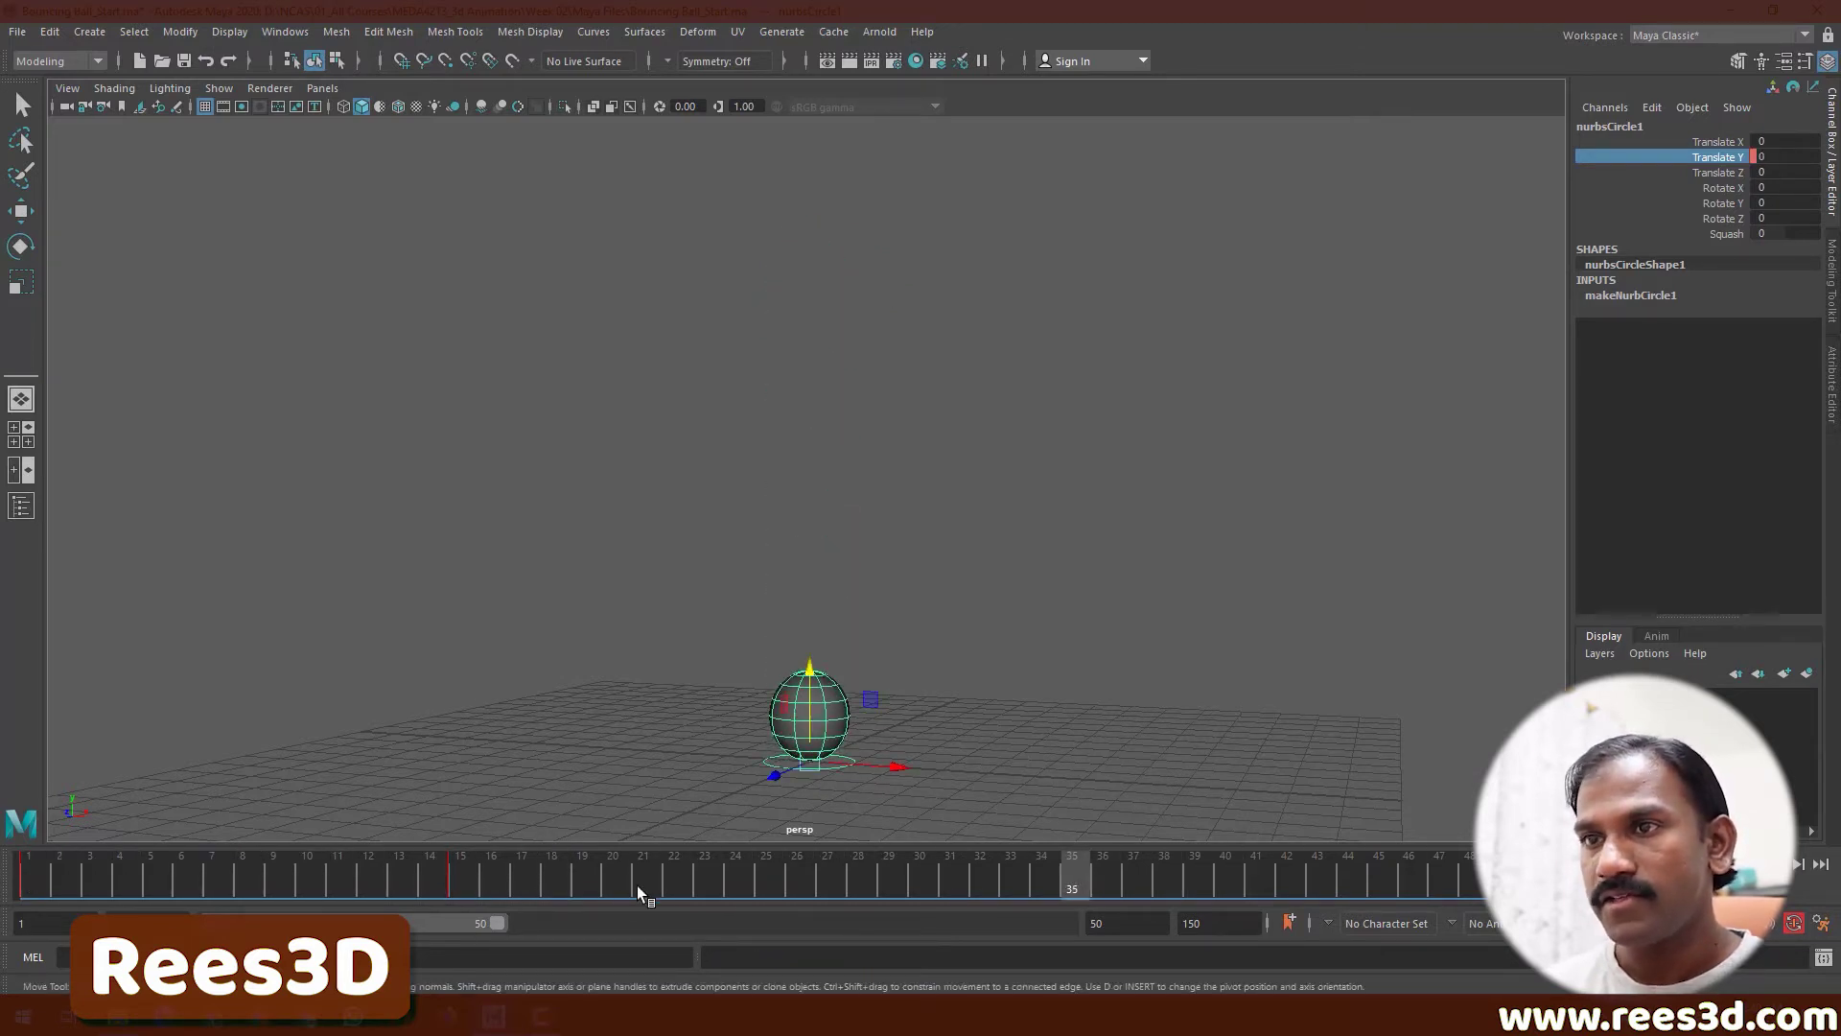
- At frame 23, raise the ball and set the control's Translate Y to 5 with automatic keying
left_click_drag(637, 884, 465, 880)
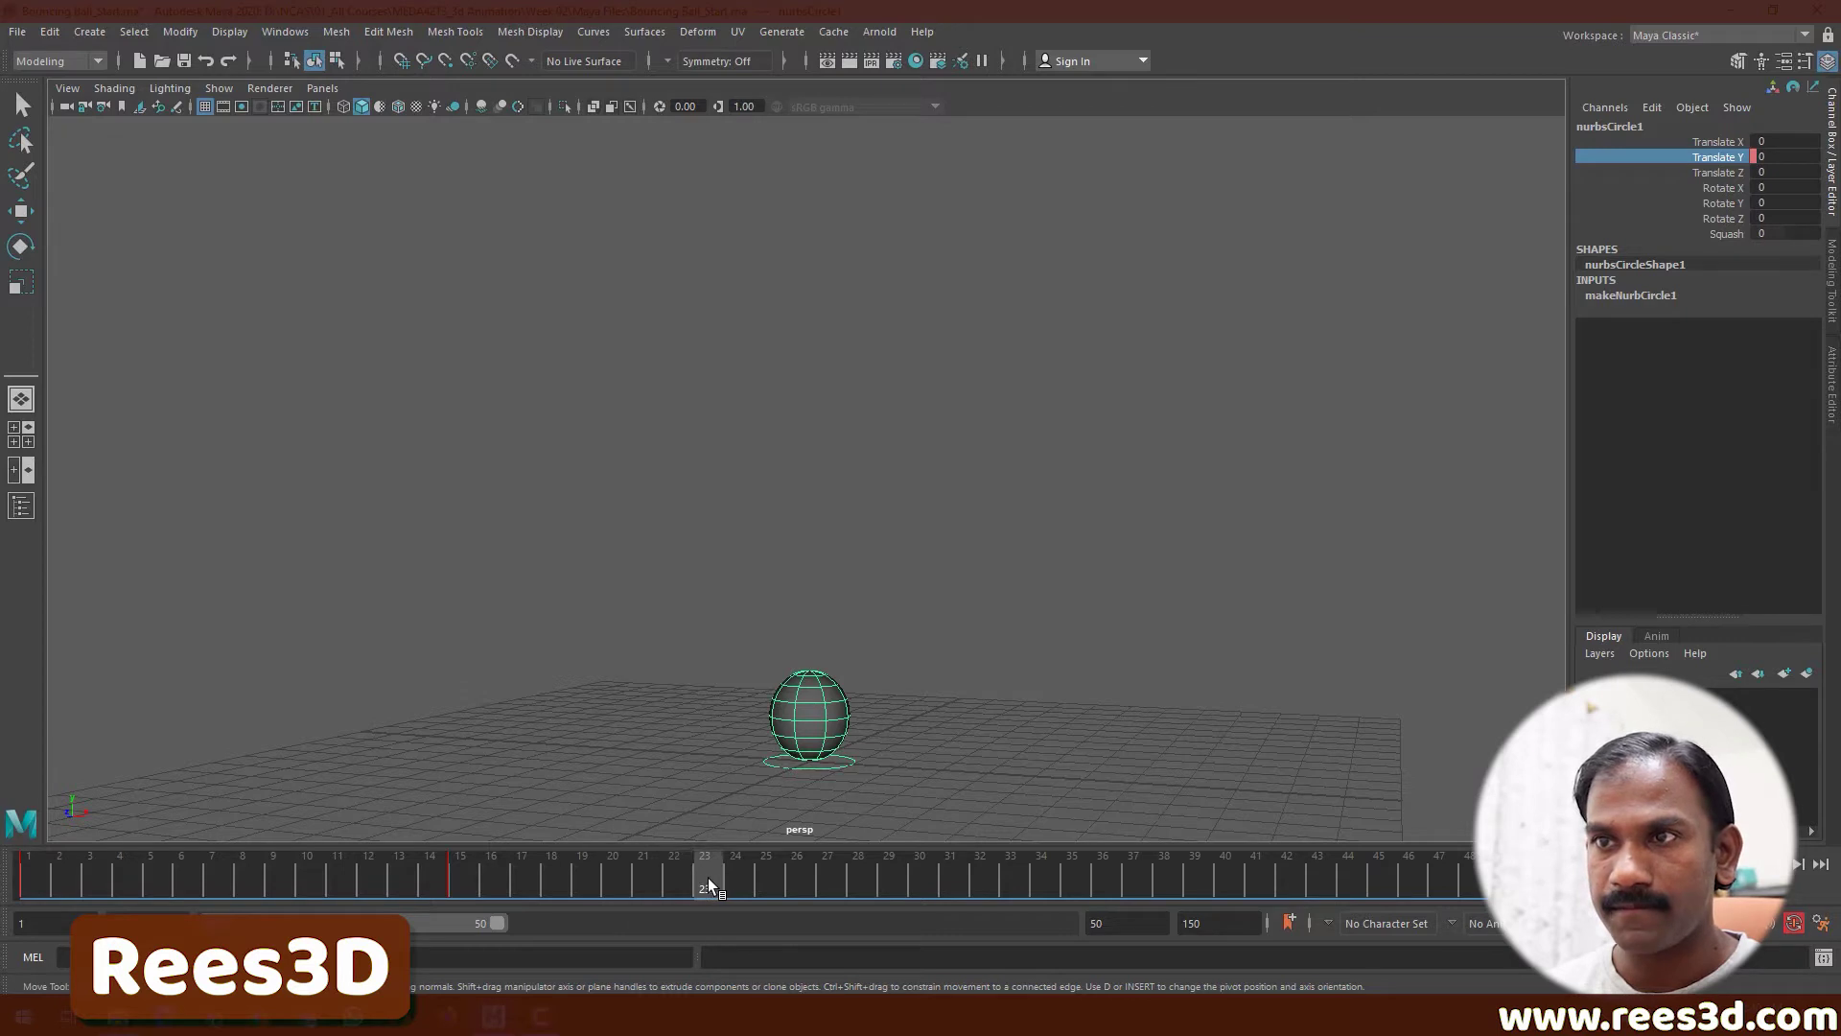
left_click_drag(752, 884, 684, 882)
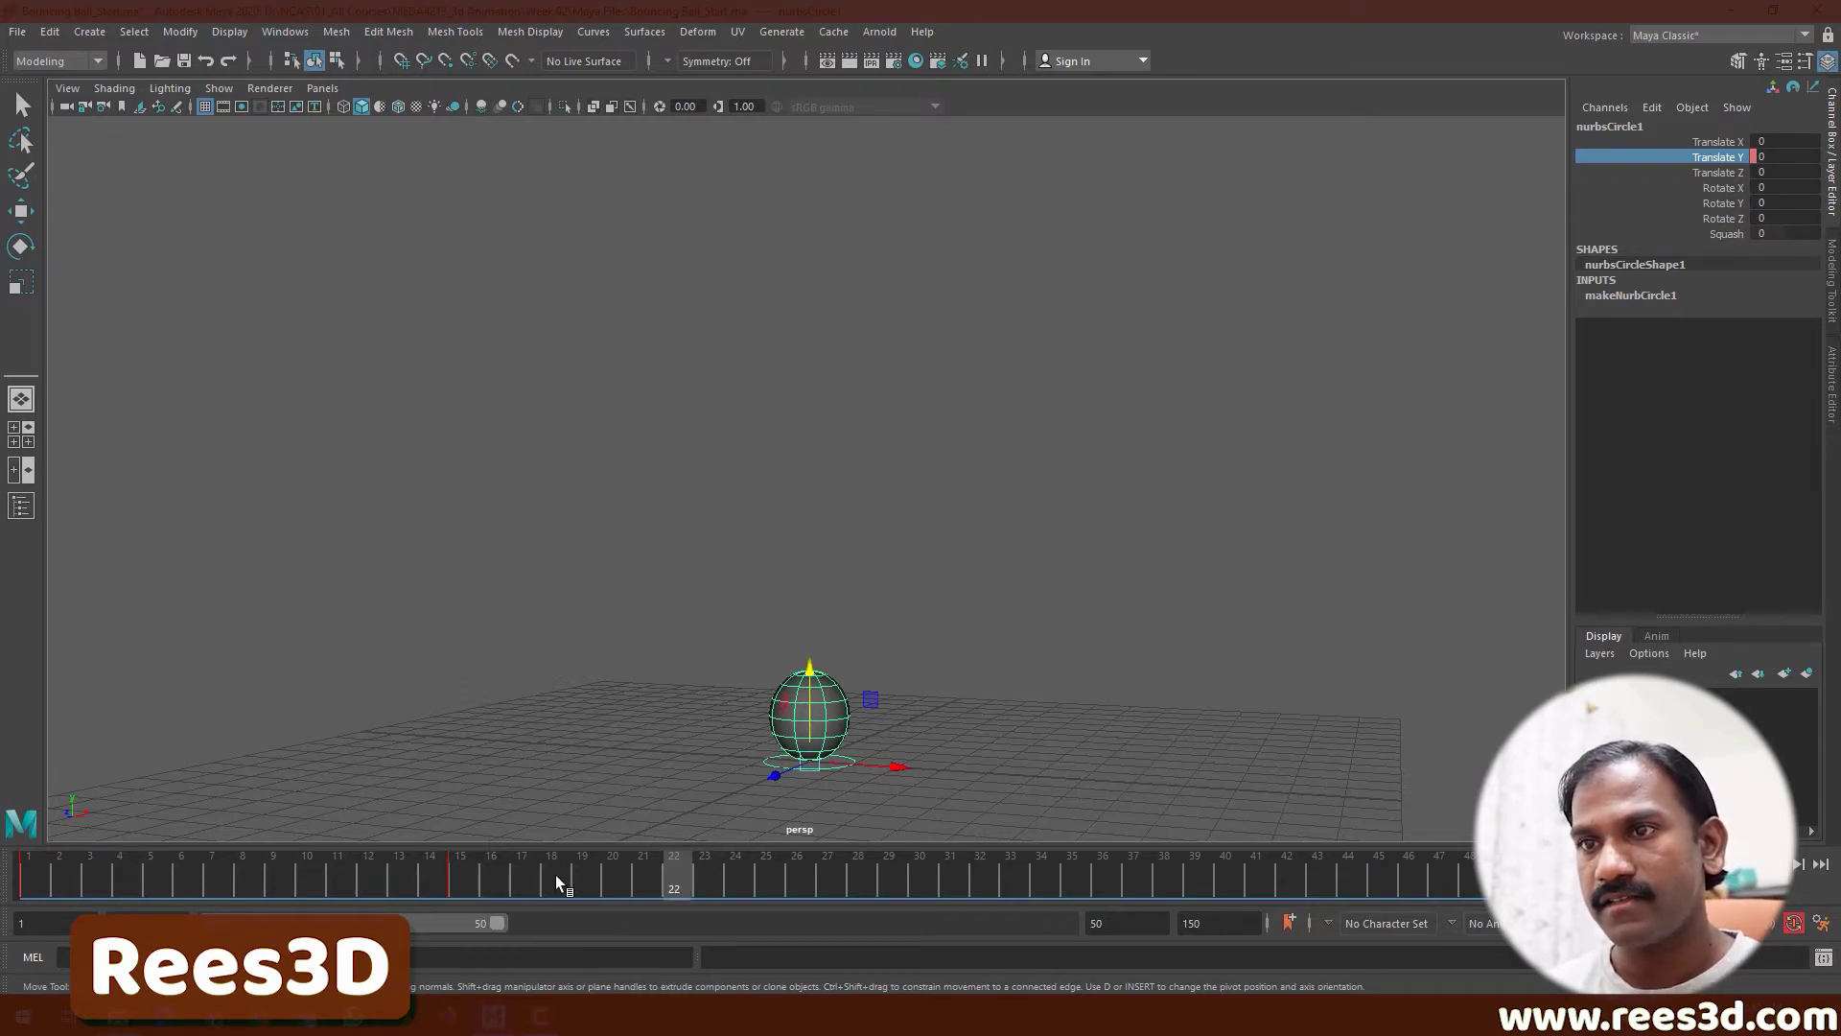
left_click_drag(690, 887, 707, 890)
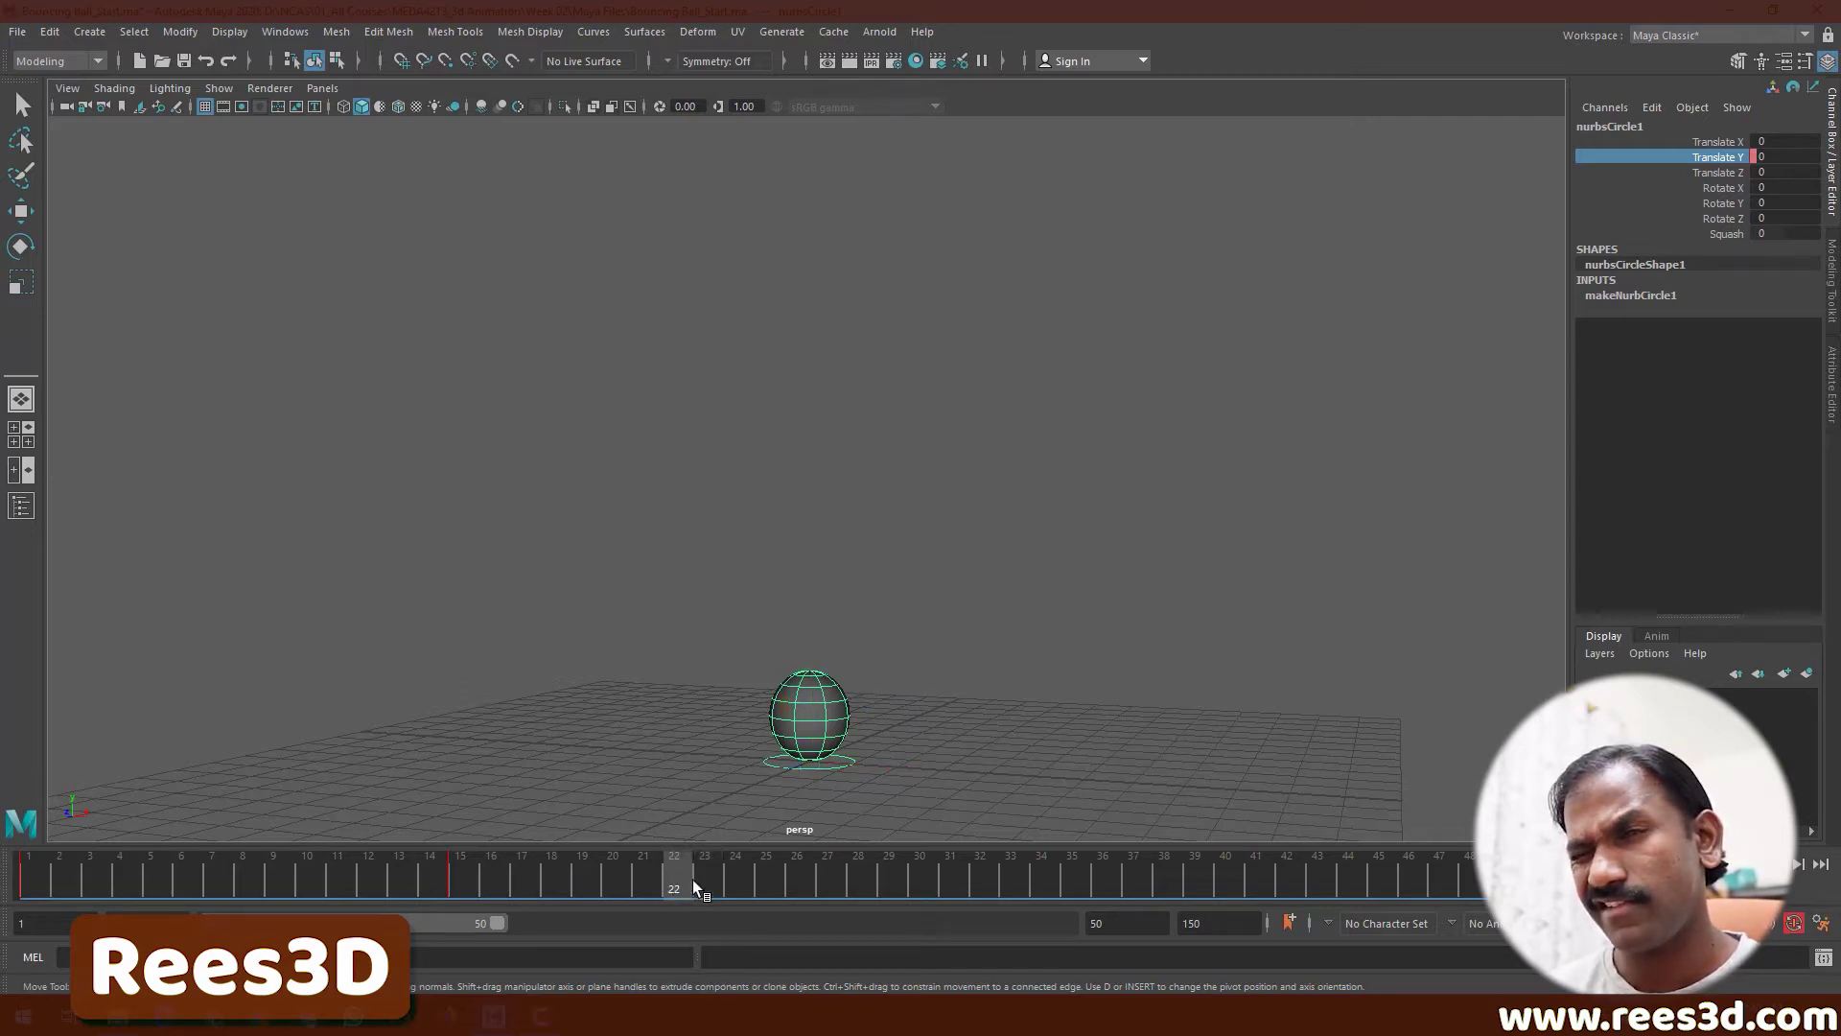
left_click_drag(692, 879, 702, 877)
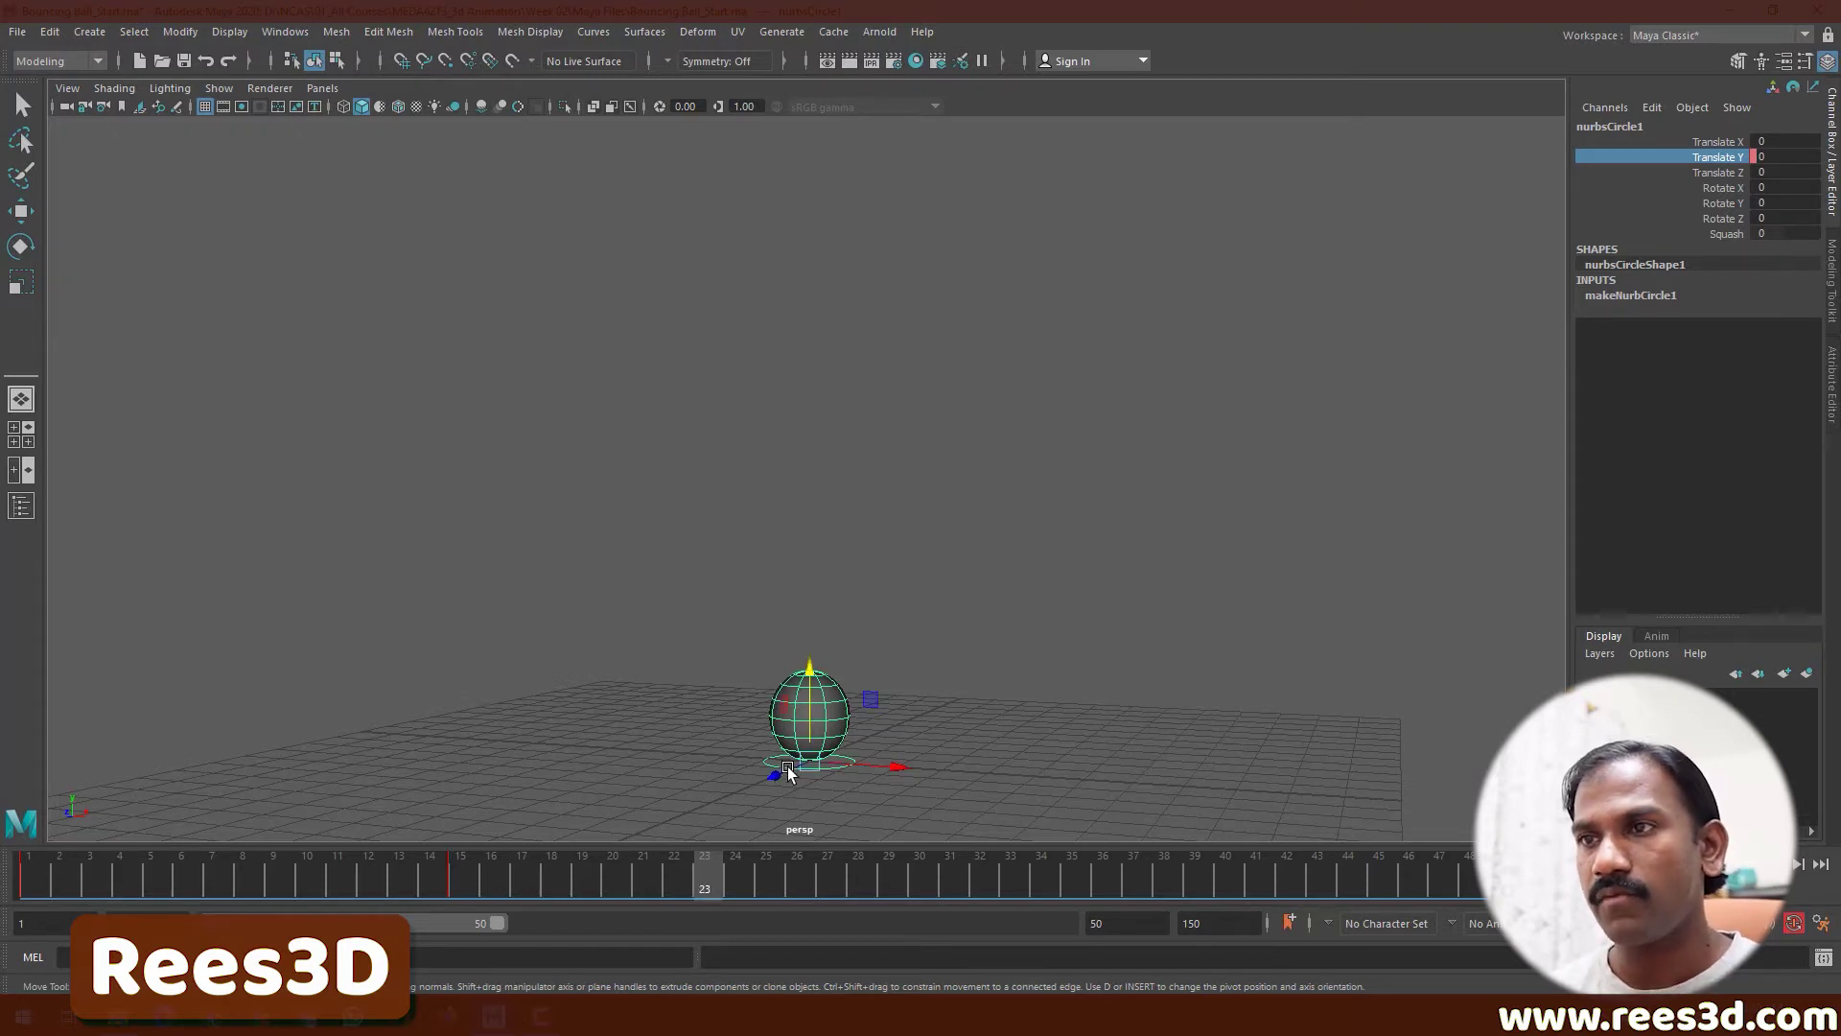
left_click_drag(811, 677, 1442, 379)
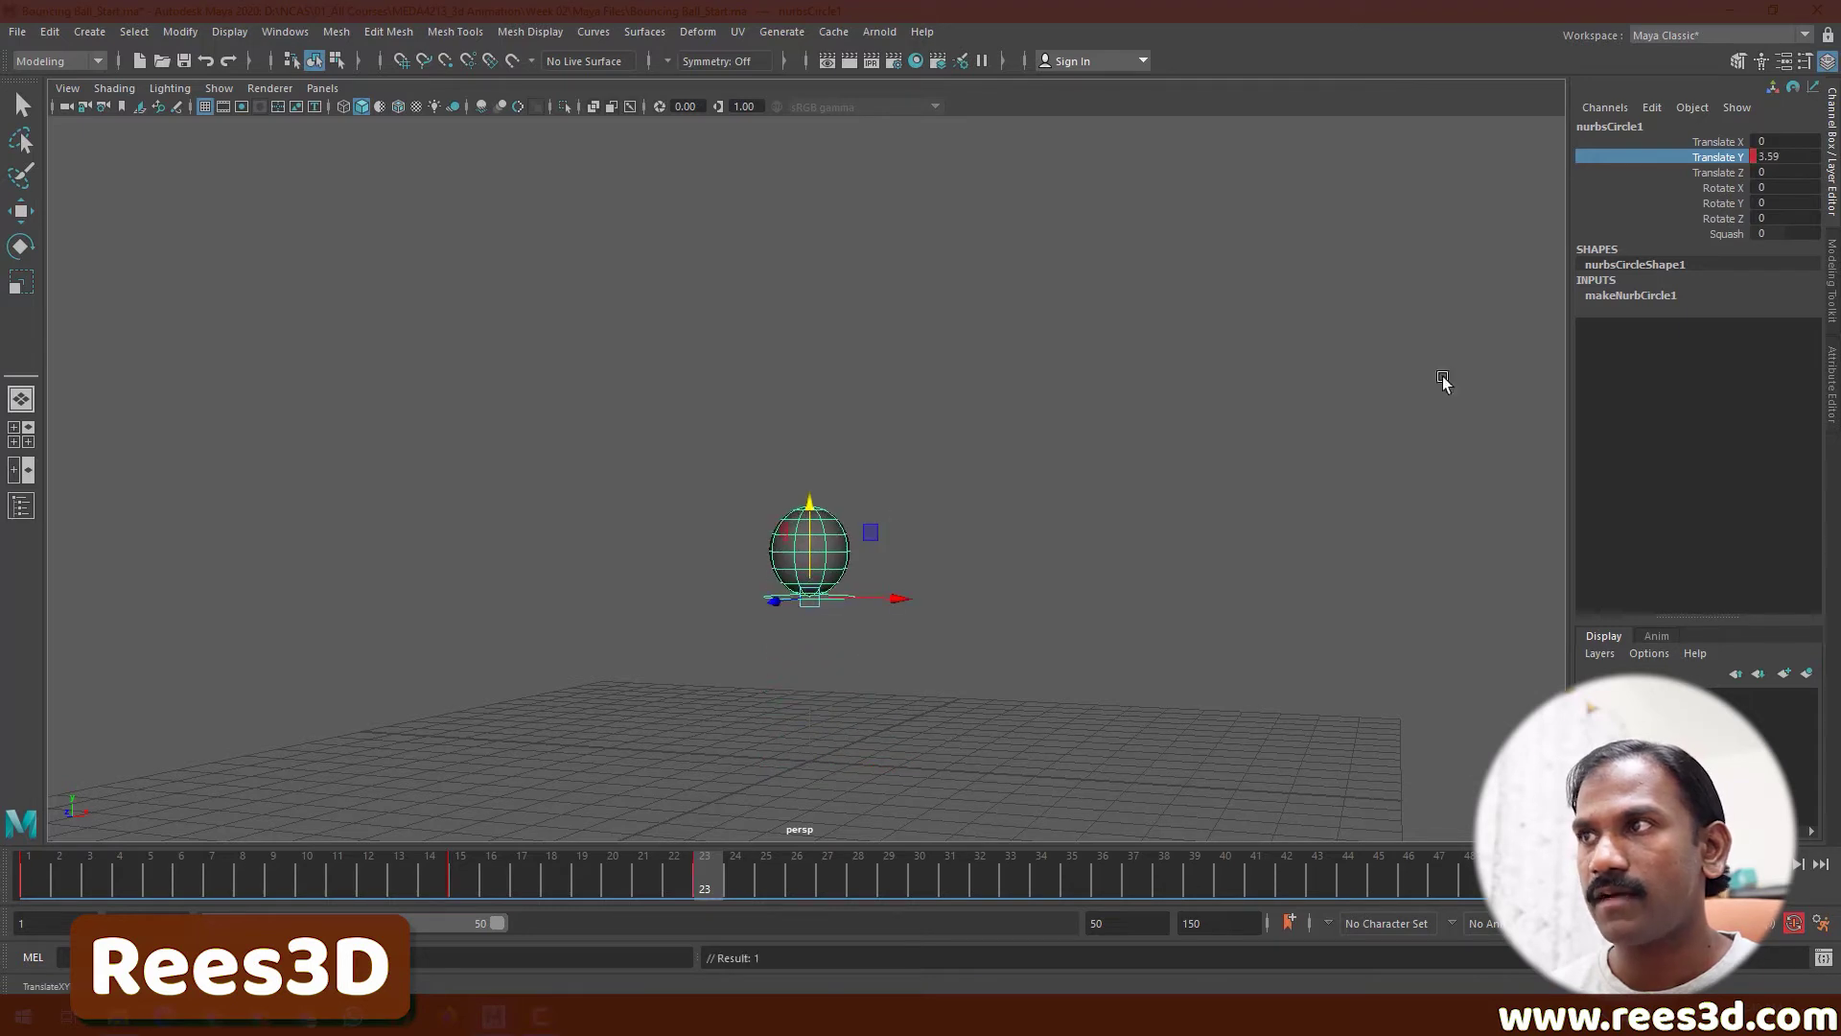
double_click(1803, 158)
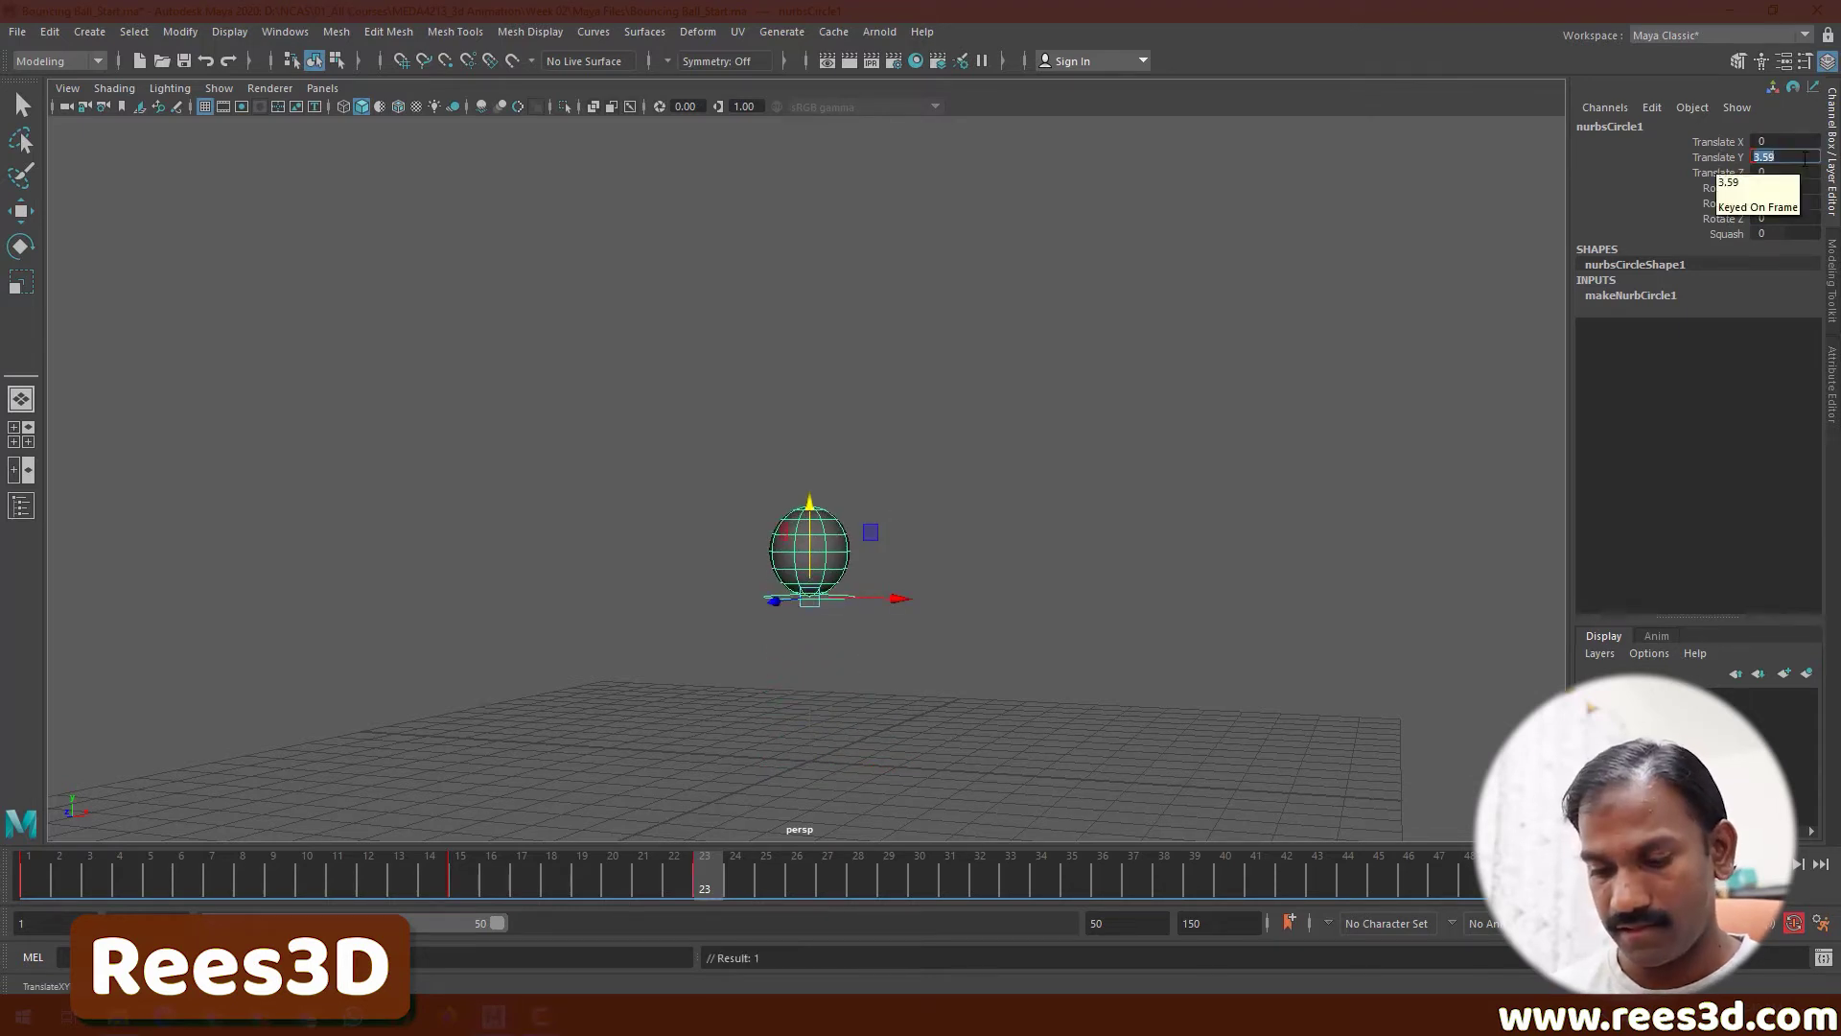
type("50")
key("BackSpace")
key("Return")
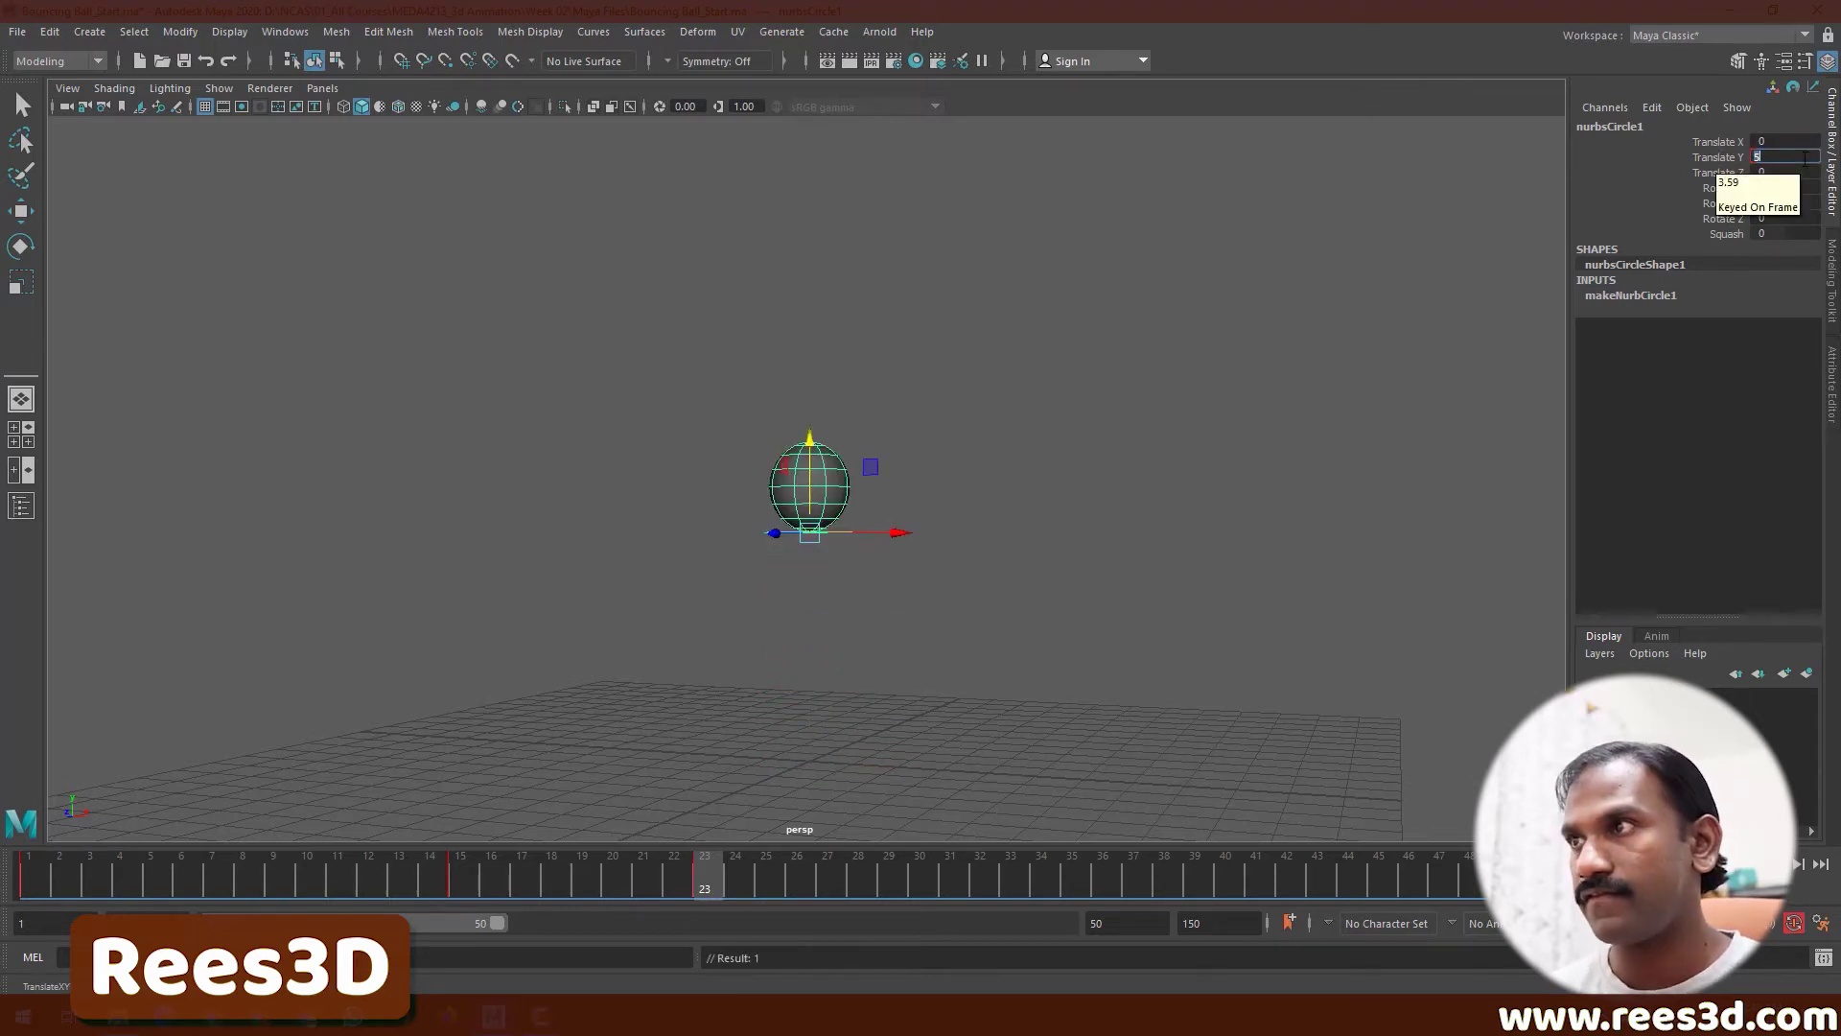
- Review the rebound between frames 15 and 23, play the animation, and return to frame 1
left_click_drag(331, 885, 470, 888)
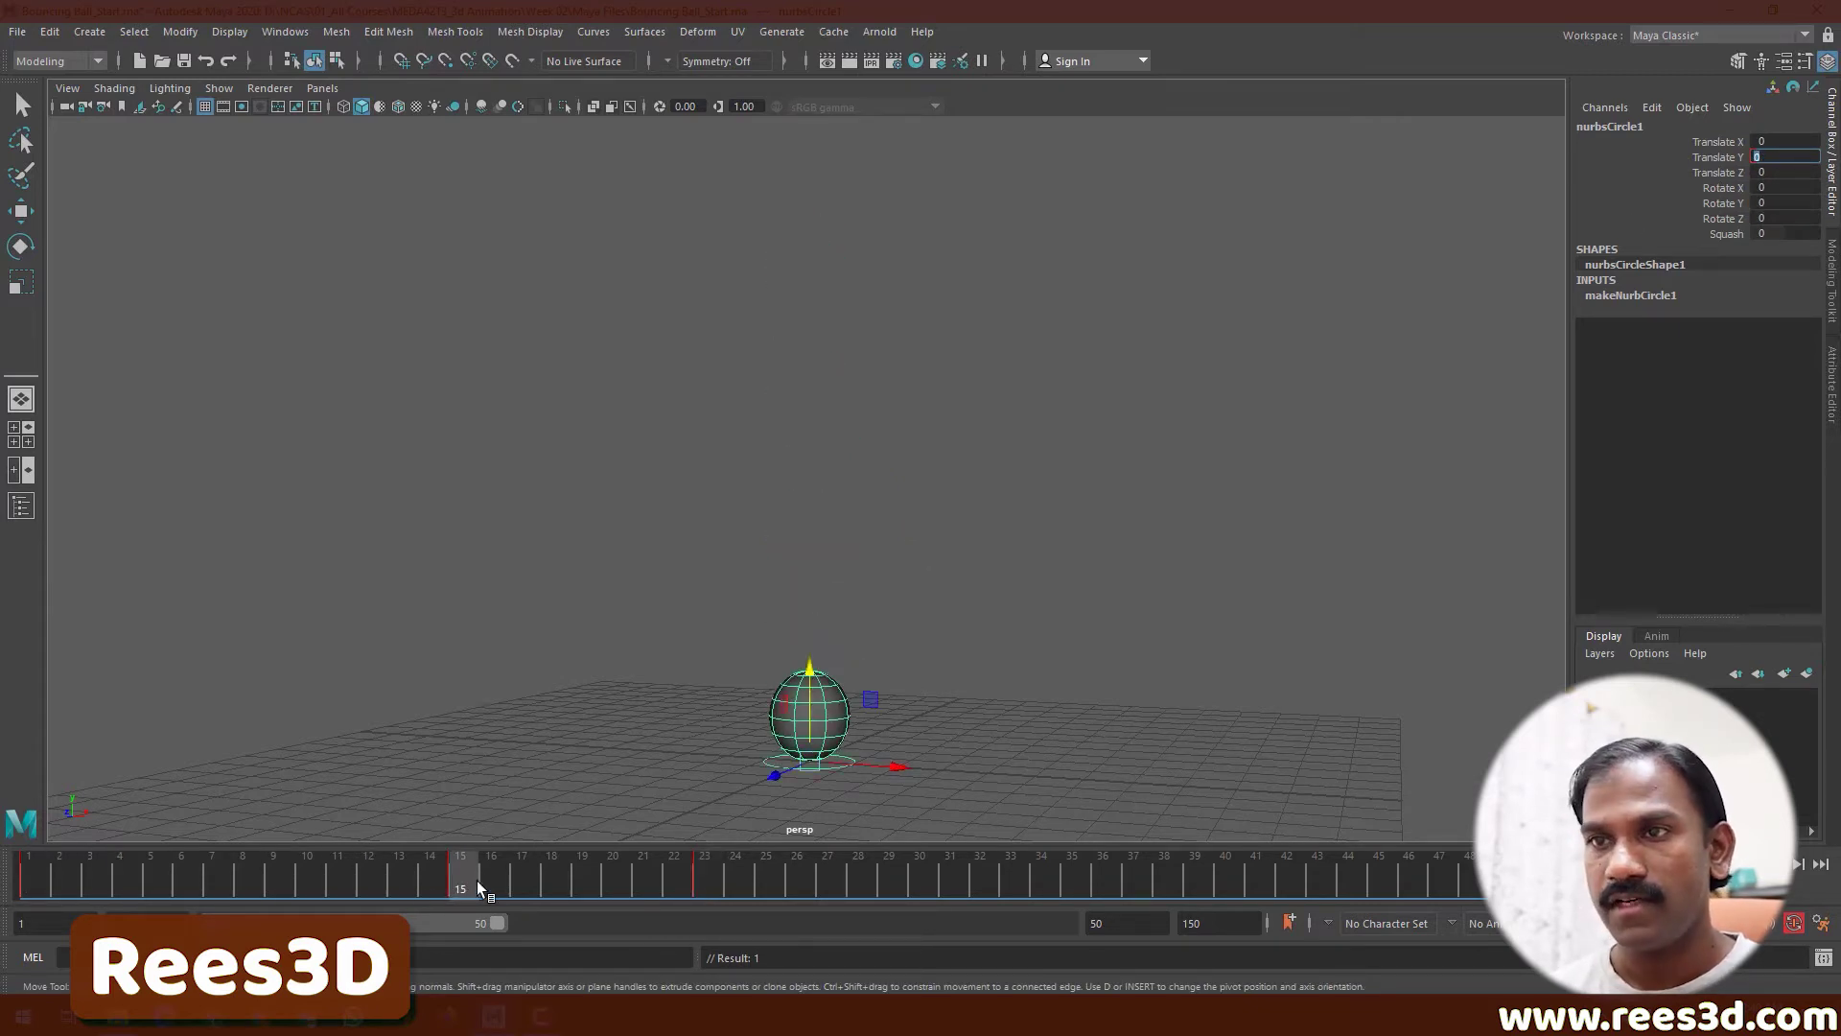
left_click_drag(477, 882, 708, 886)
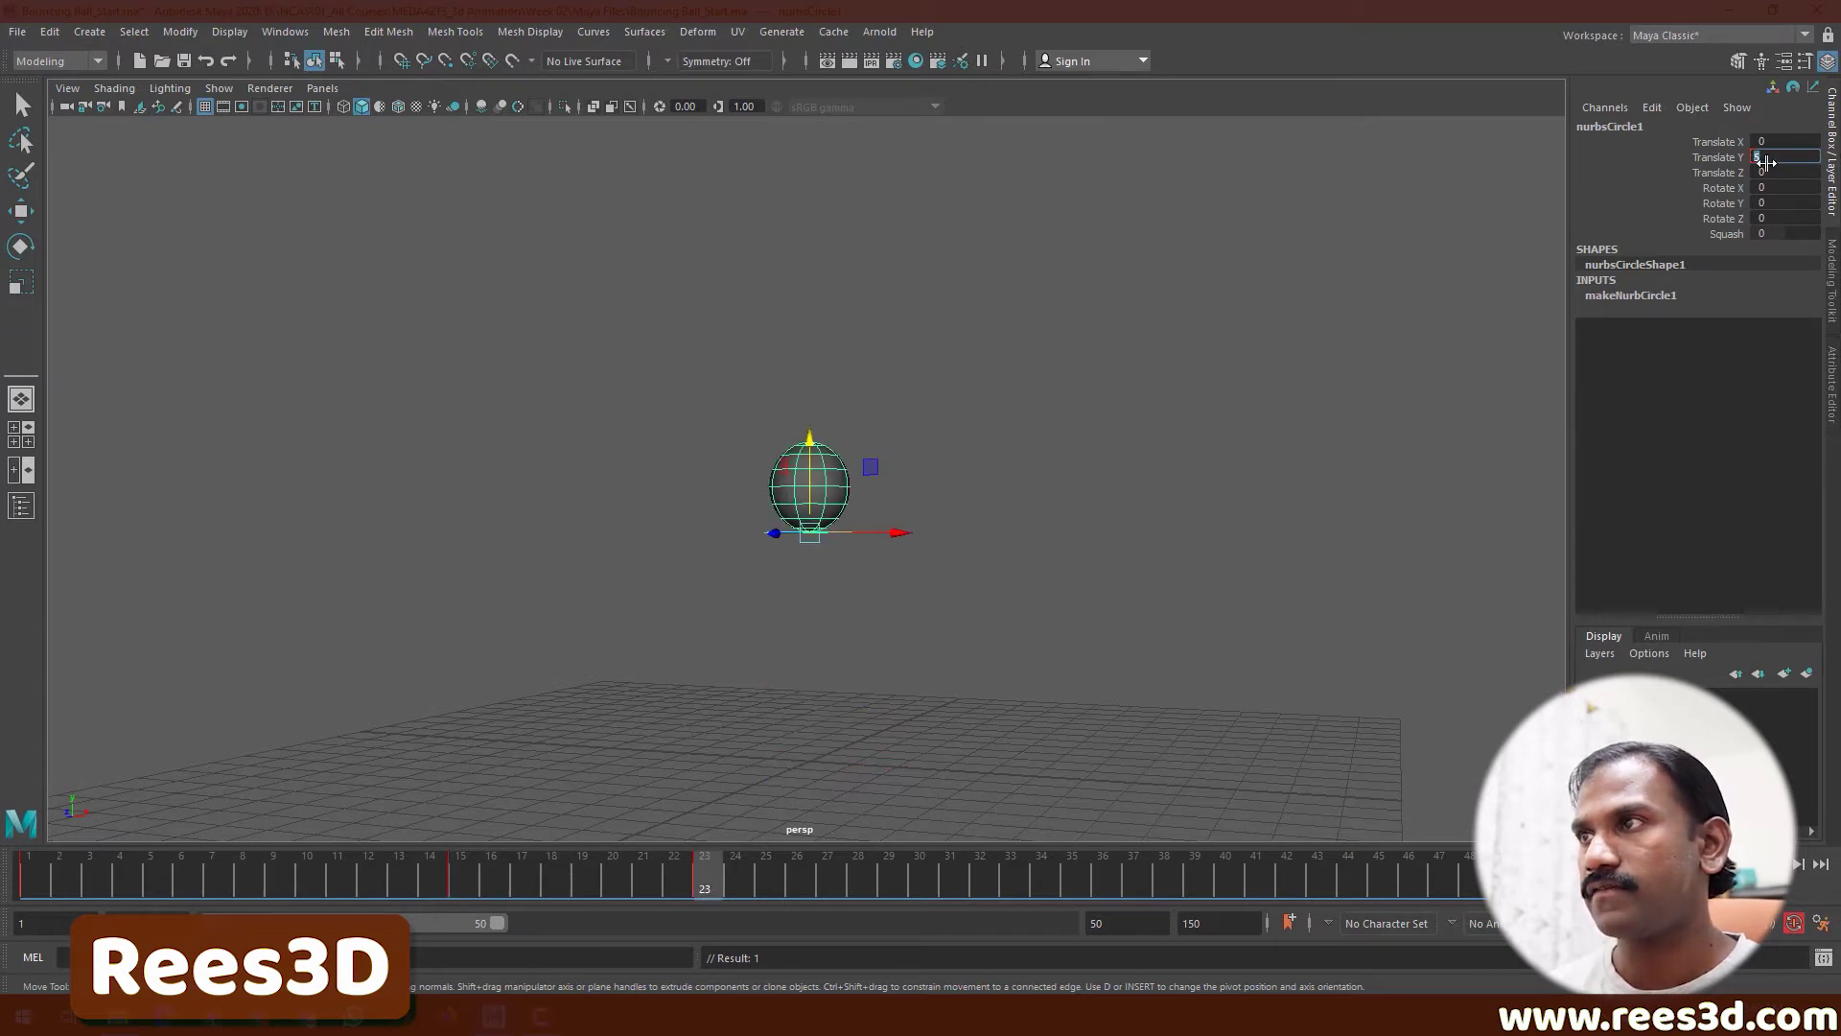
left_click(1736, 157)
left_click(1755, 864)
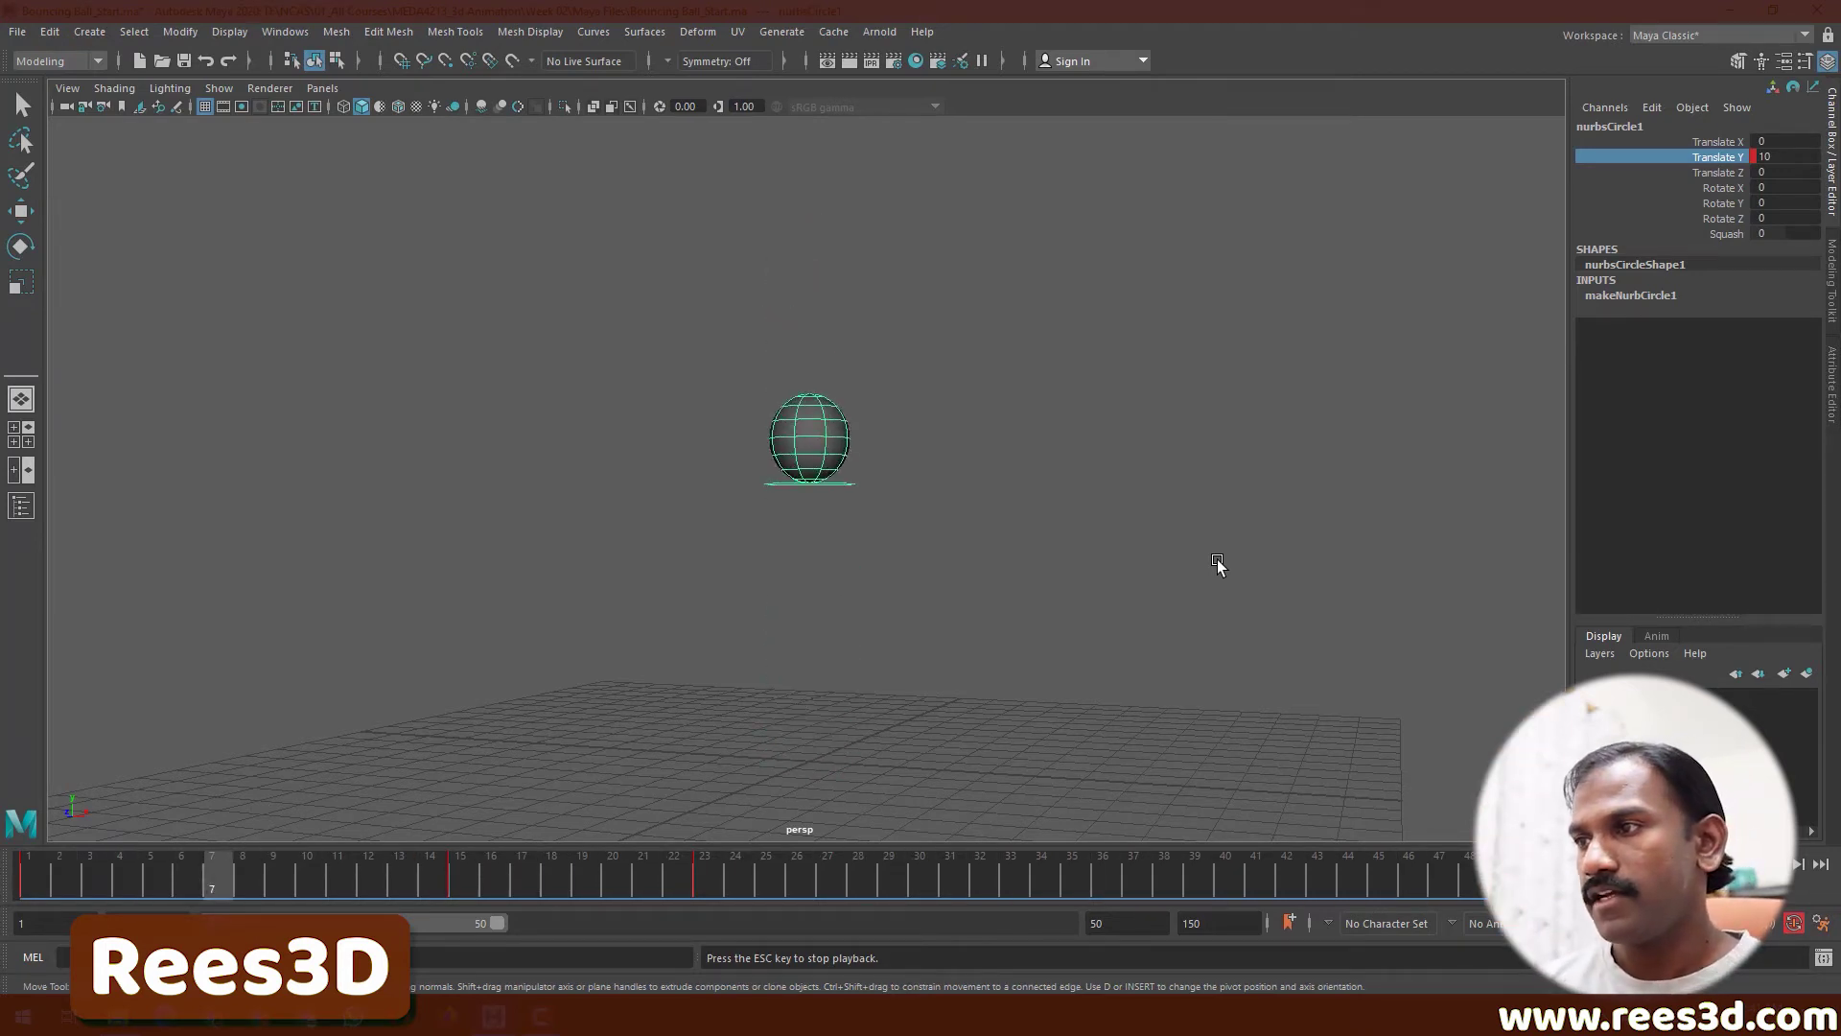
key("Escape")
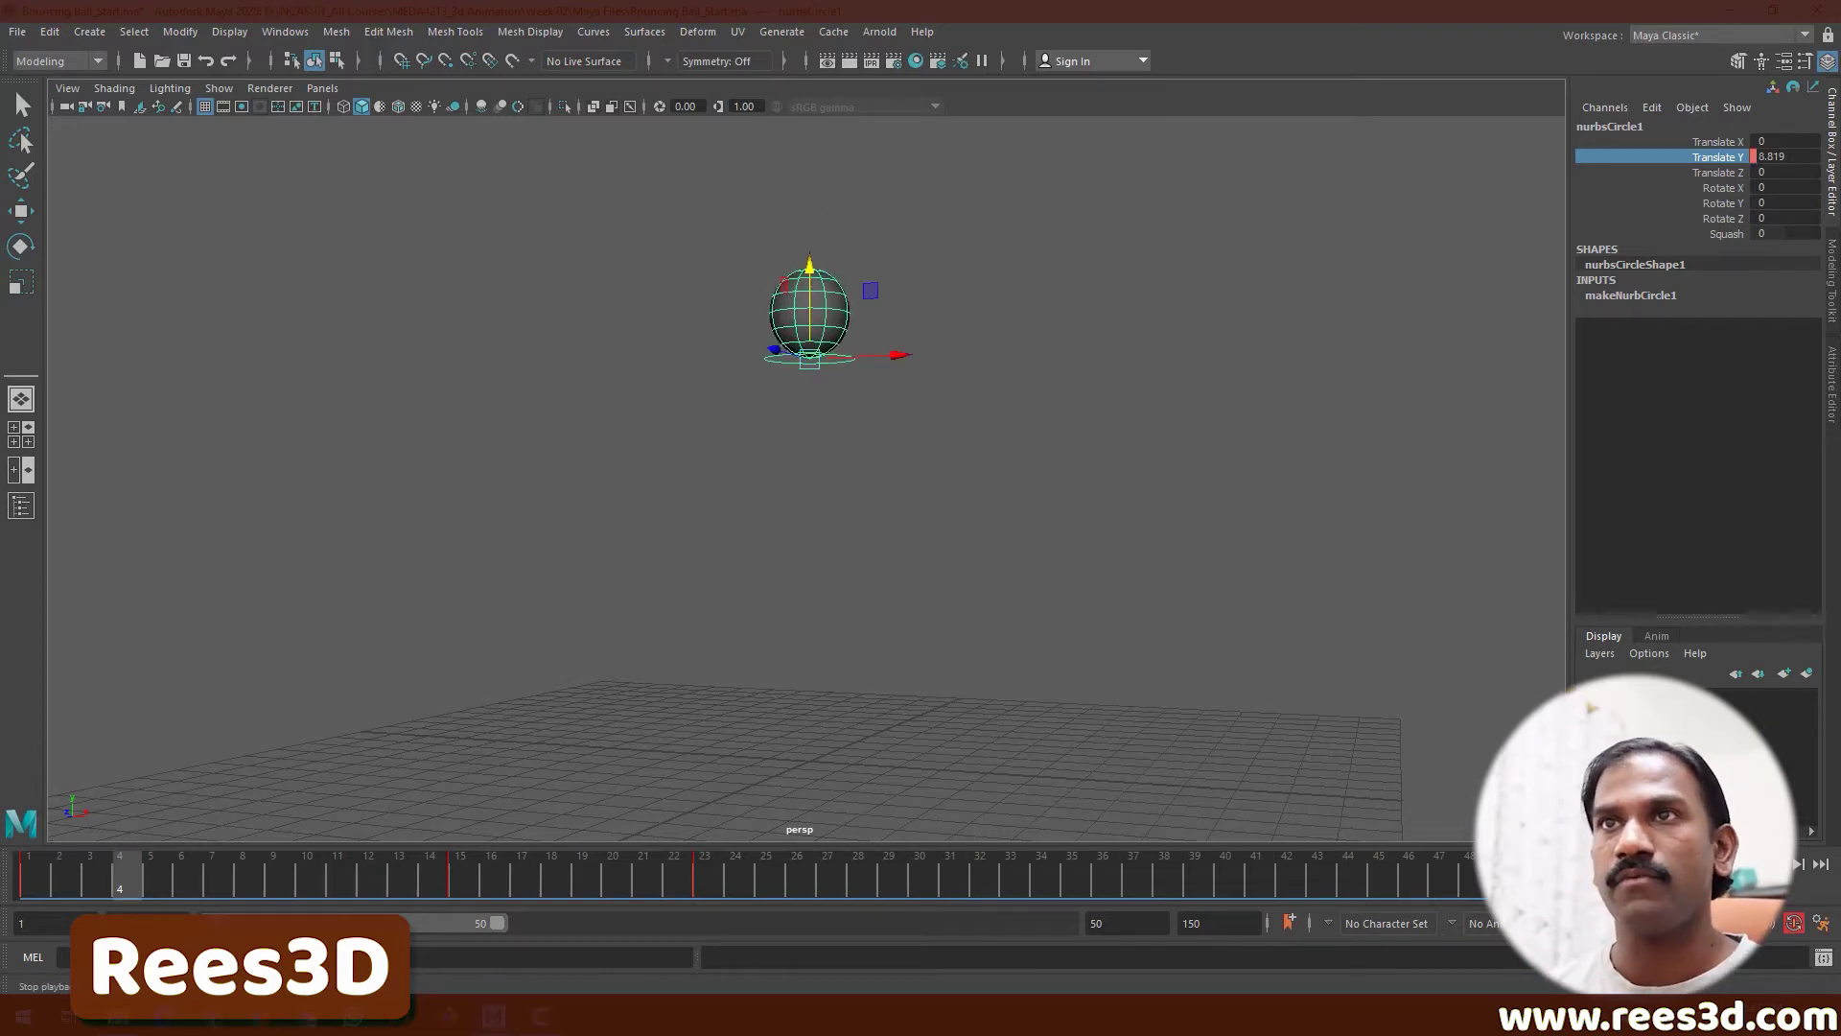
key("alt+shift+v")
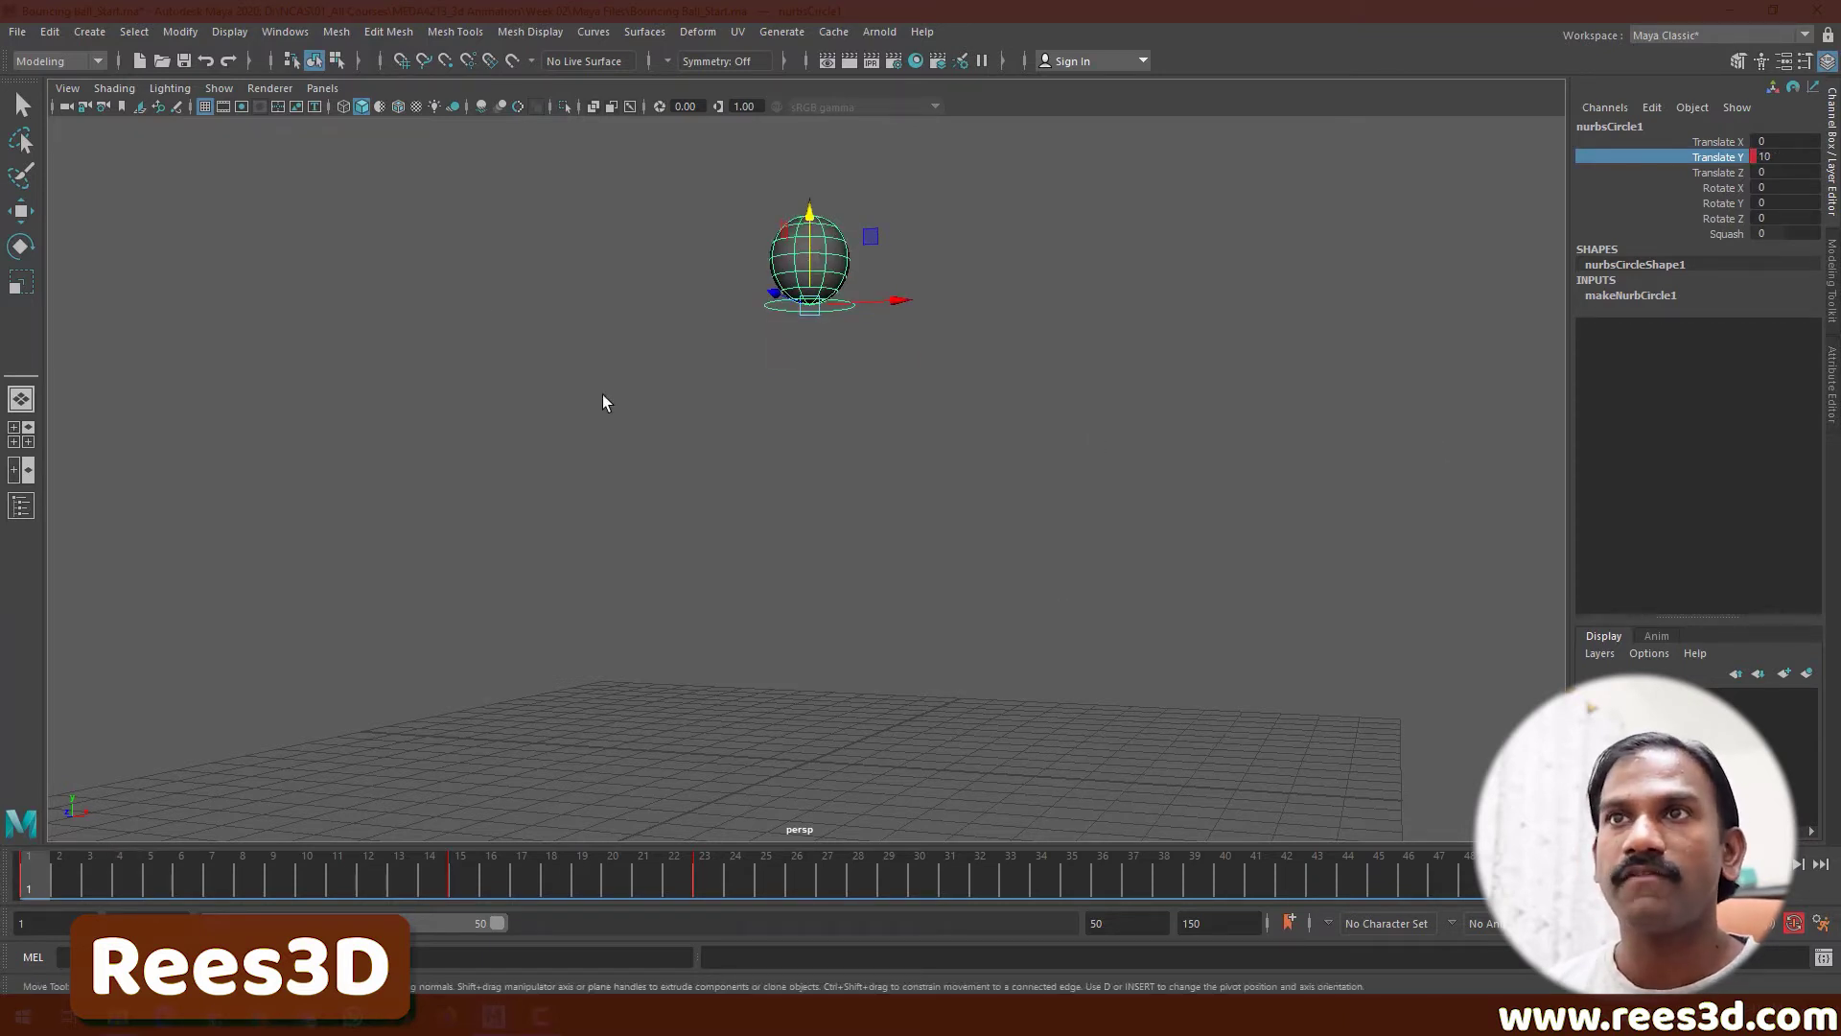
- Open the Graph Editor and dock it above the perspective viewport
left_click(286, 32)
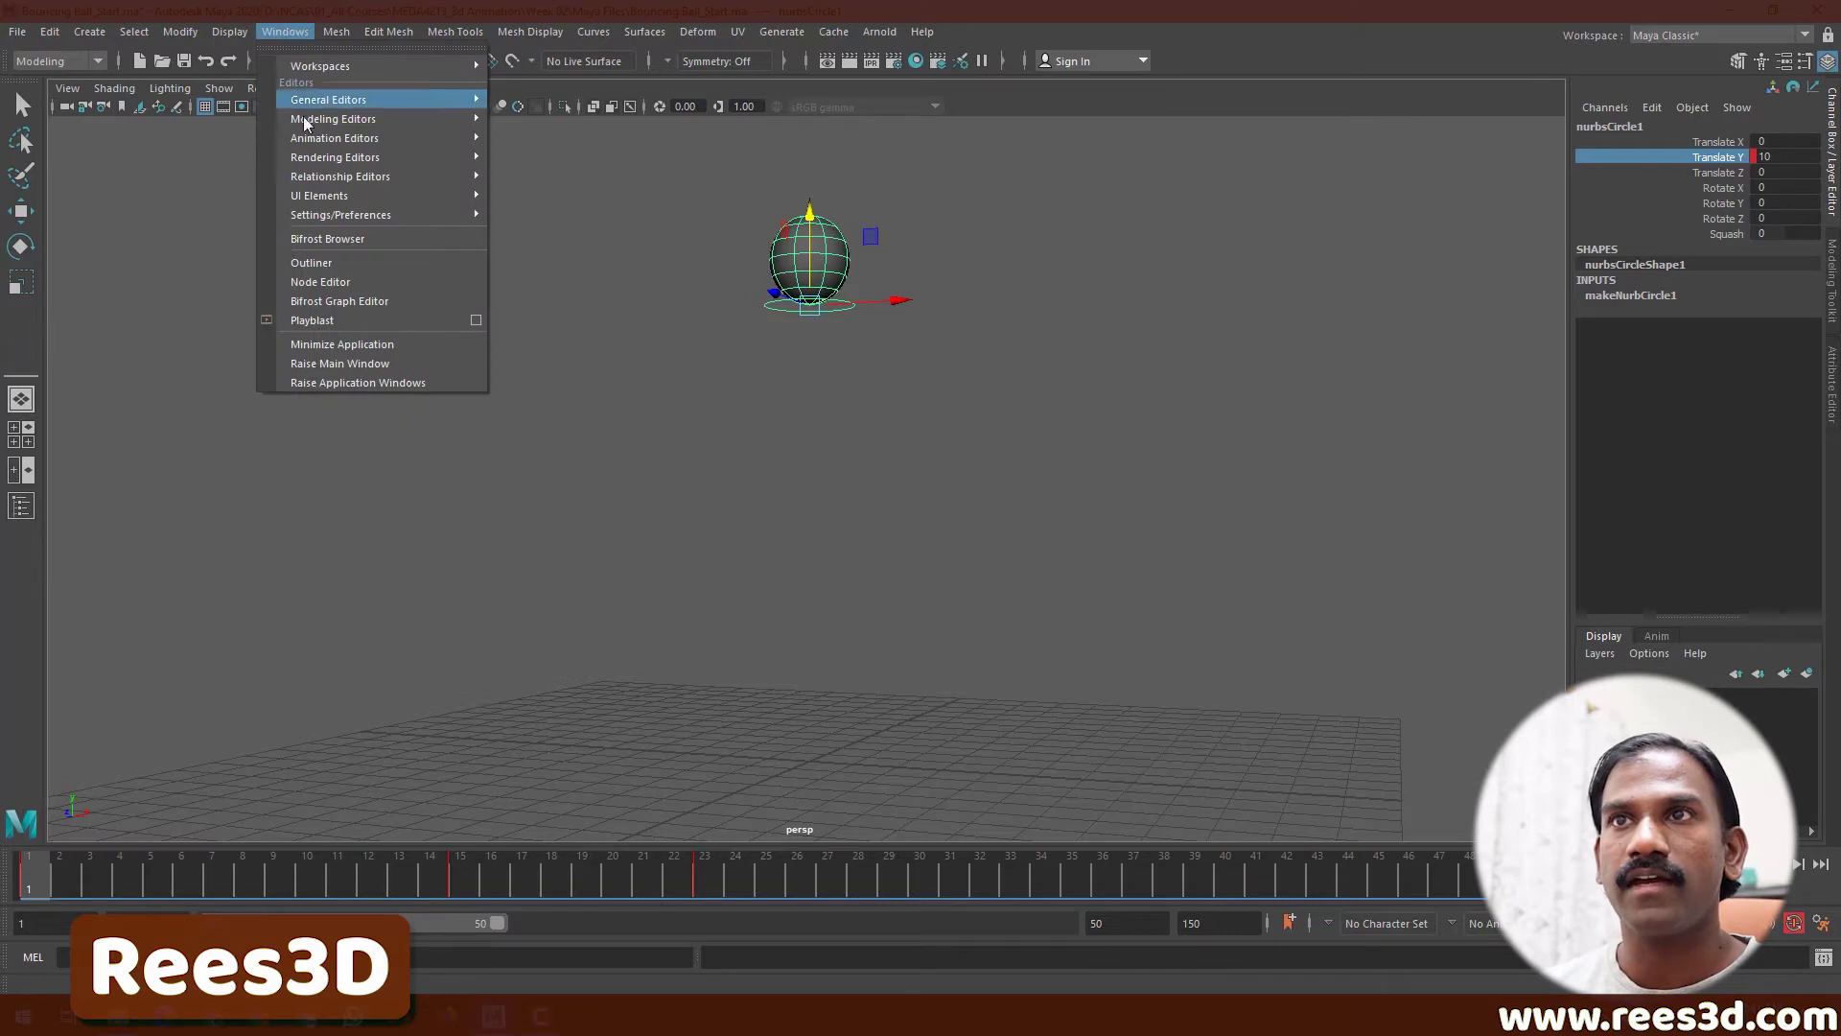
mouse_move(303, 149)
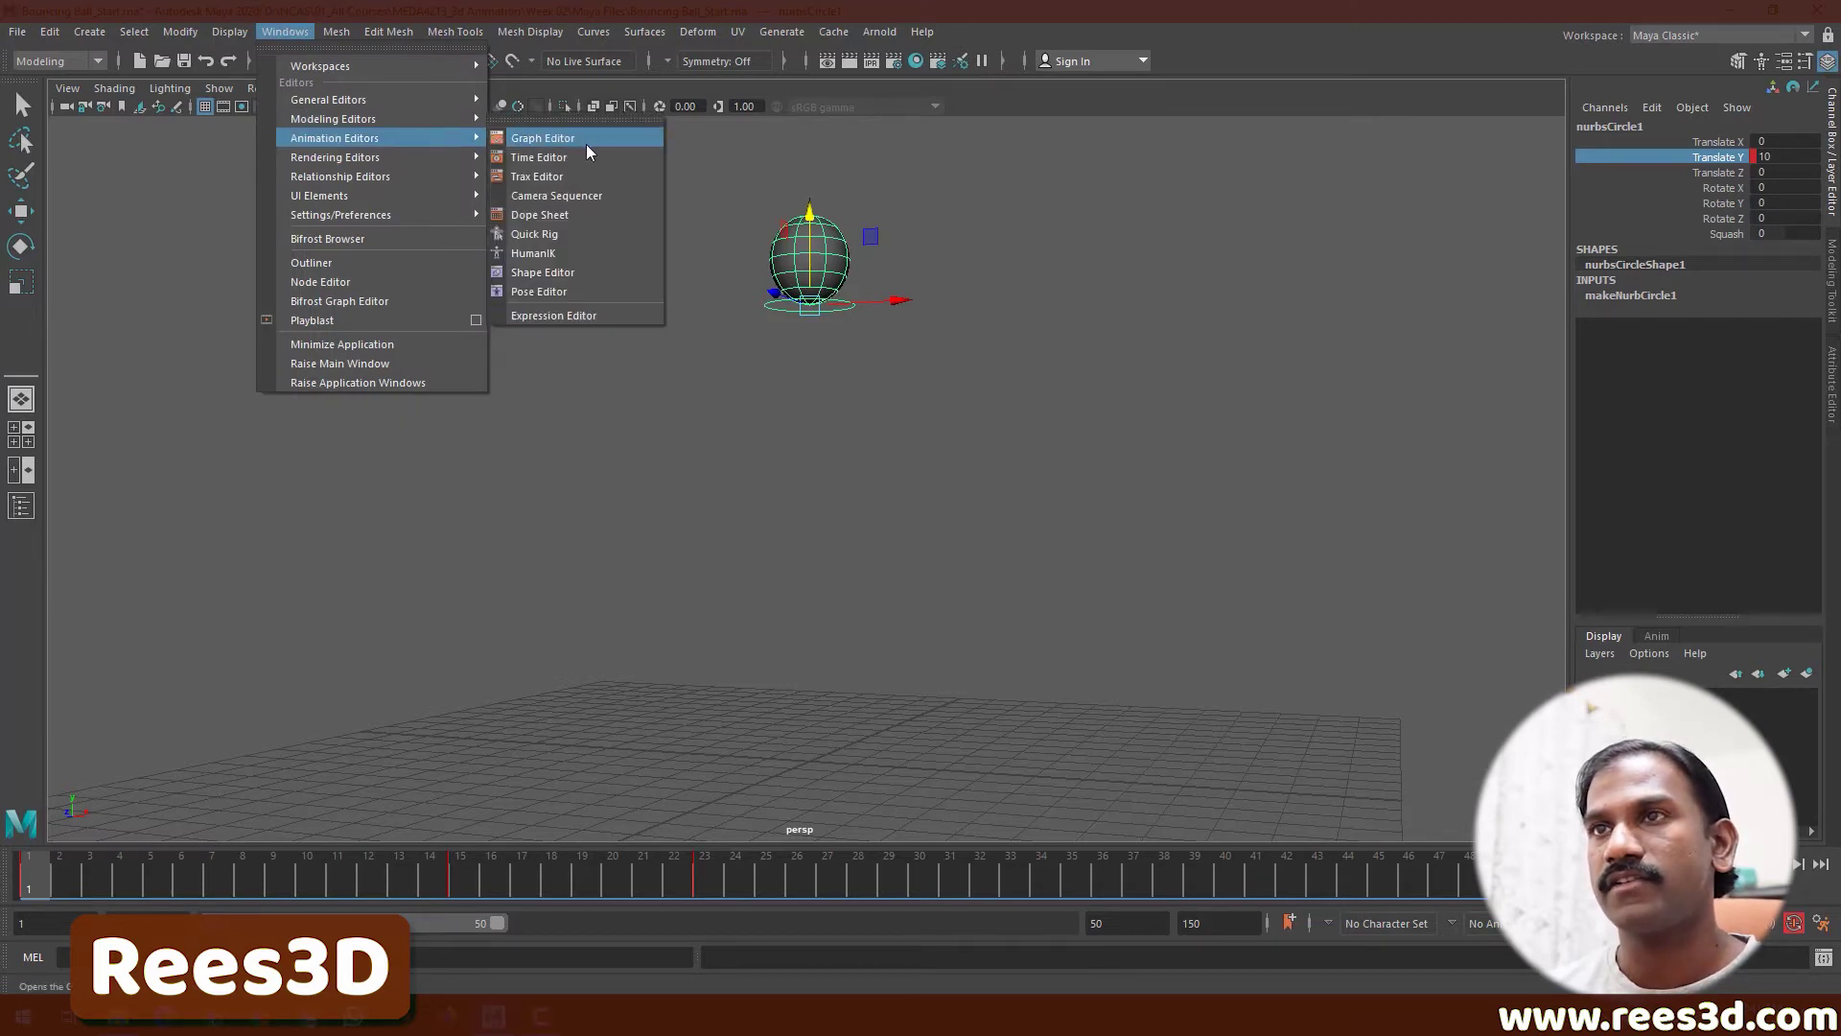
left_click(587, 152)
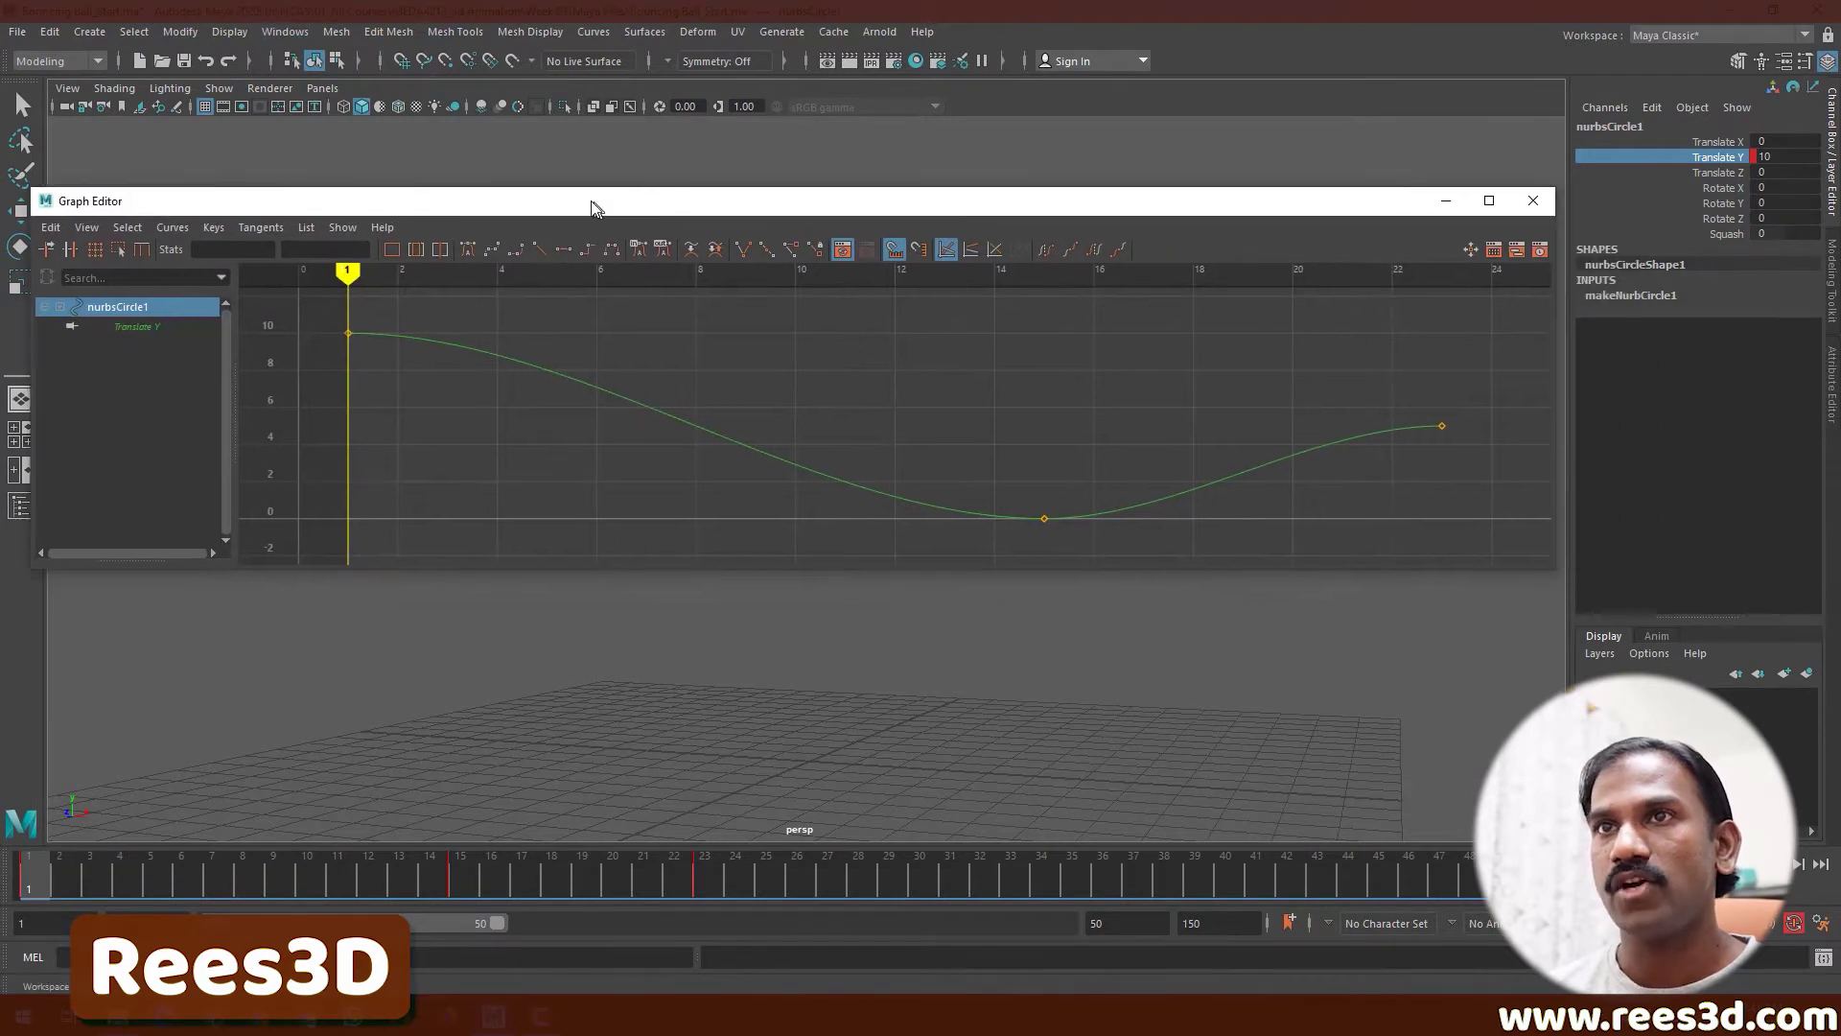
left_click_drag(592, 207, 646, 160)
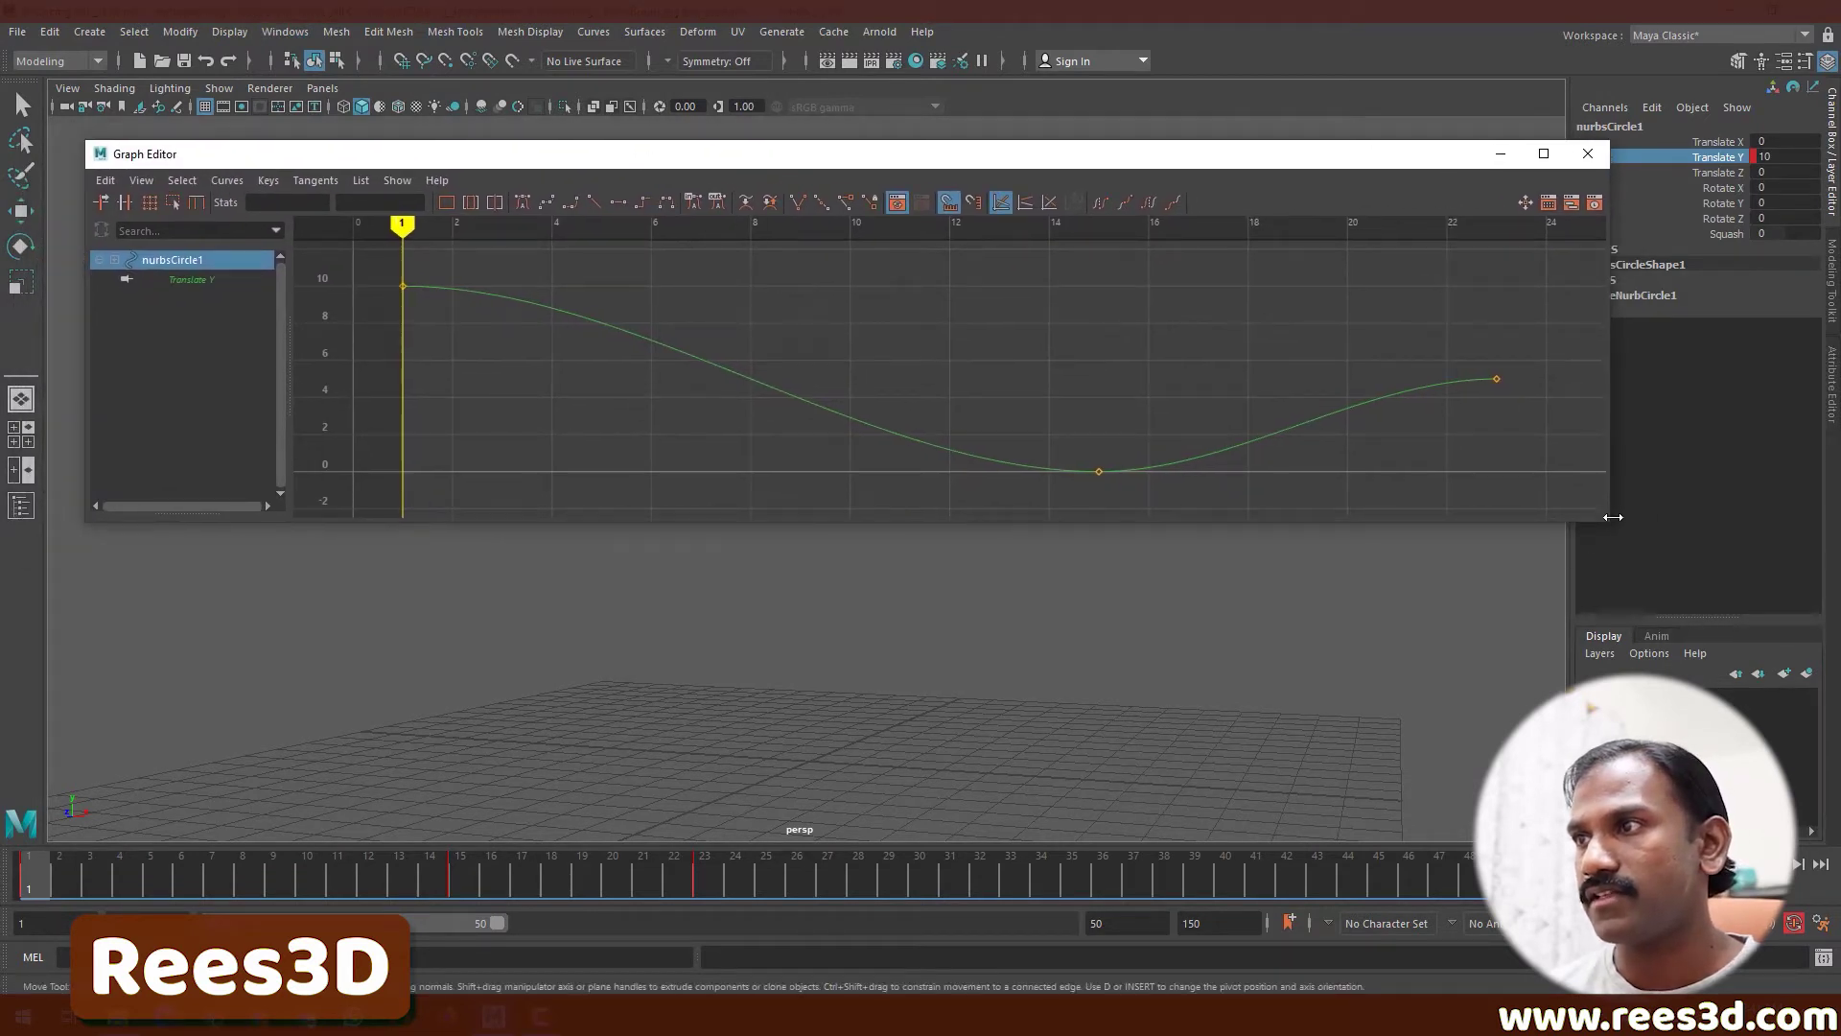
left_click_drag(1613, 527, 1422, 538)
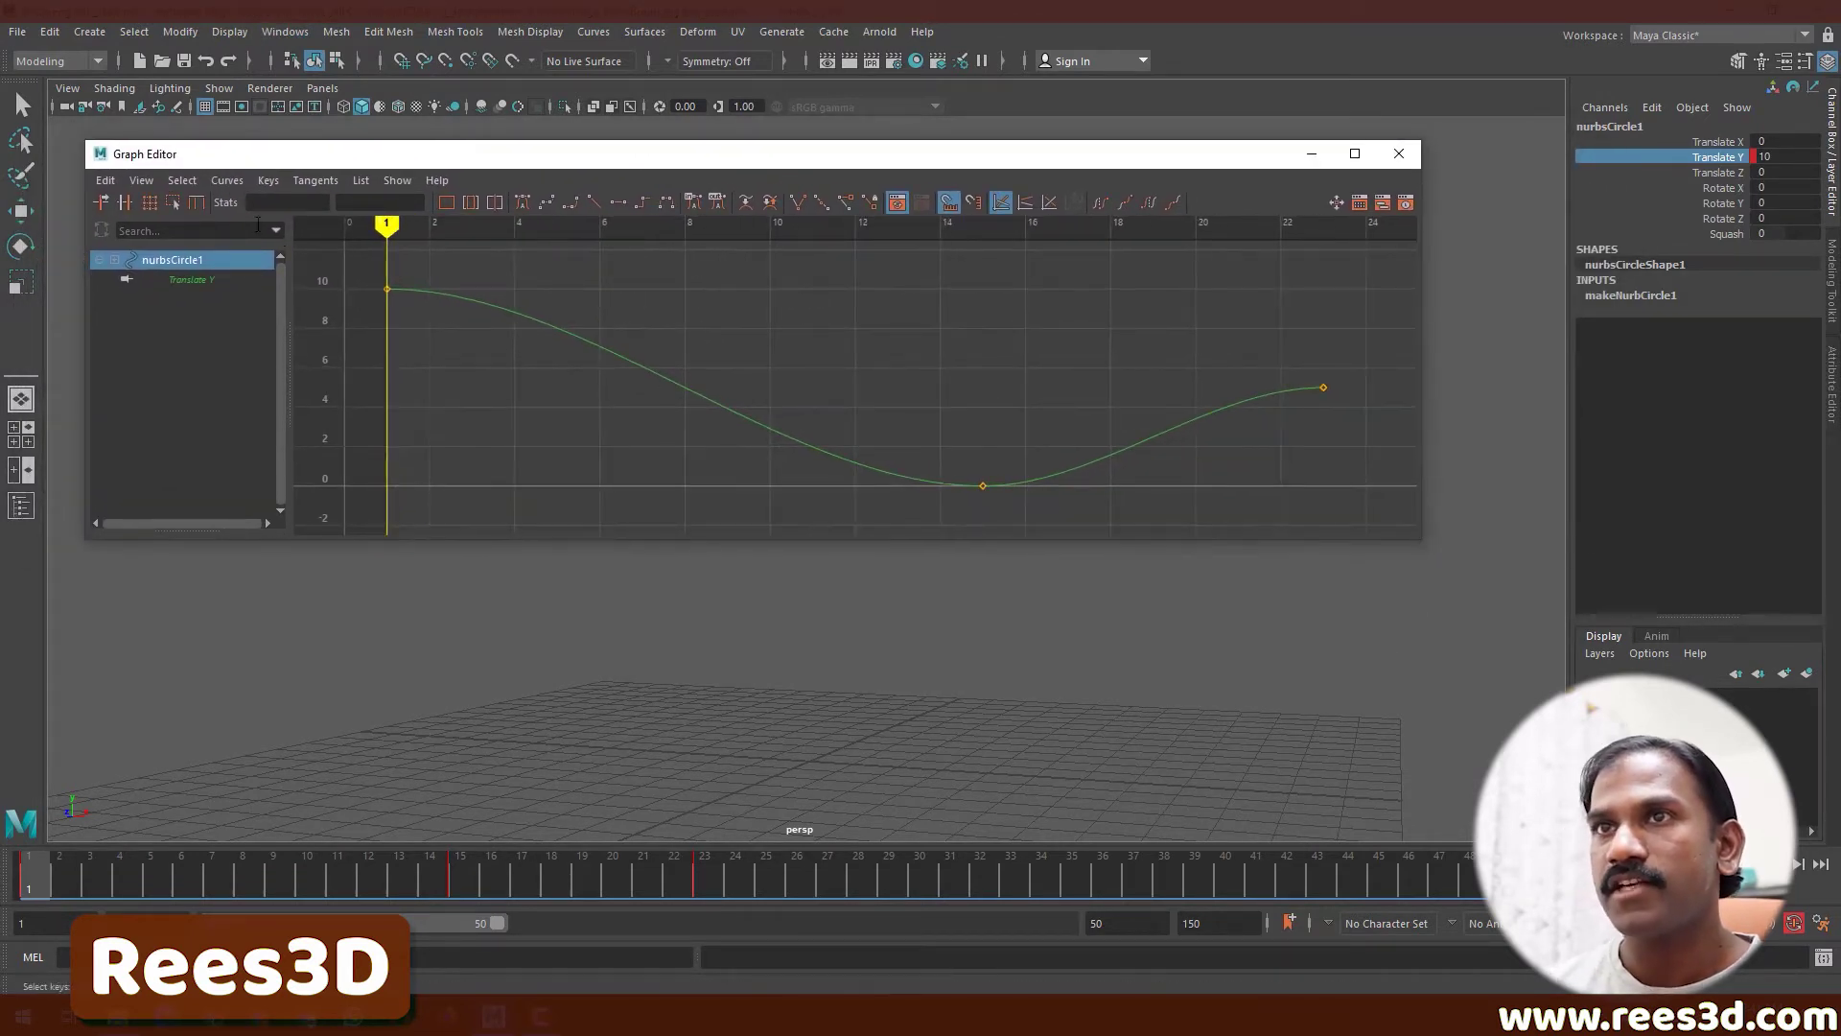
left_click_drag(201, 153, 366, 89)
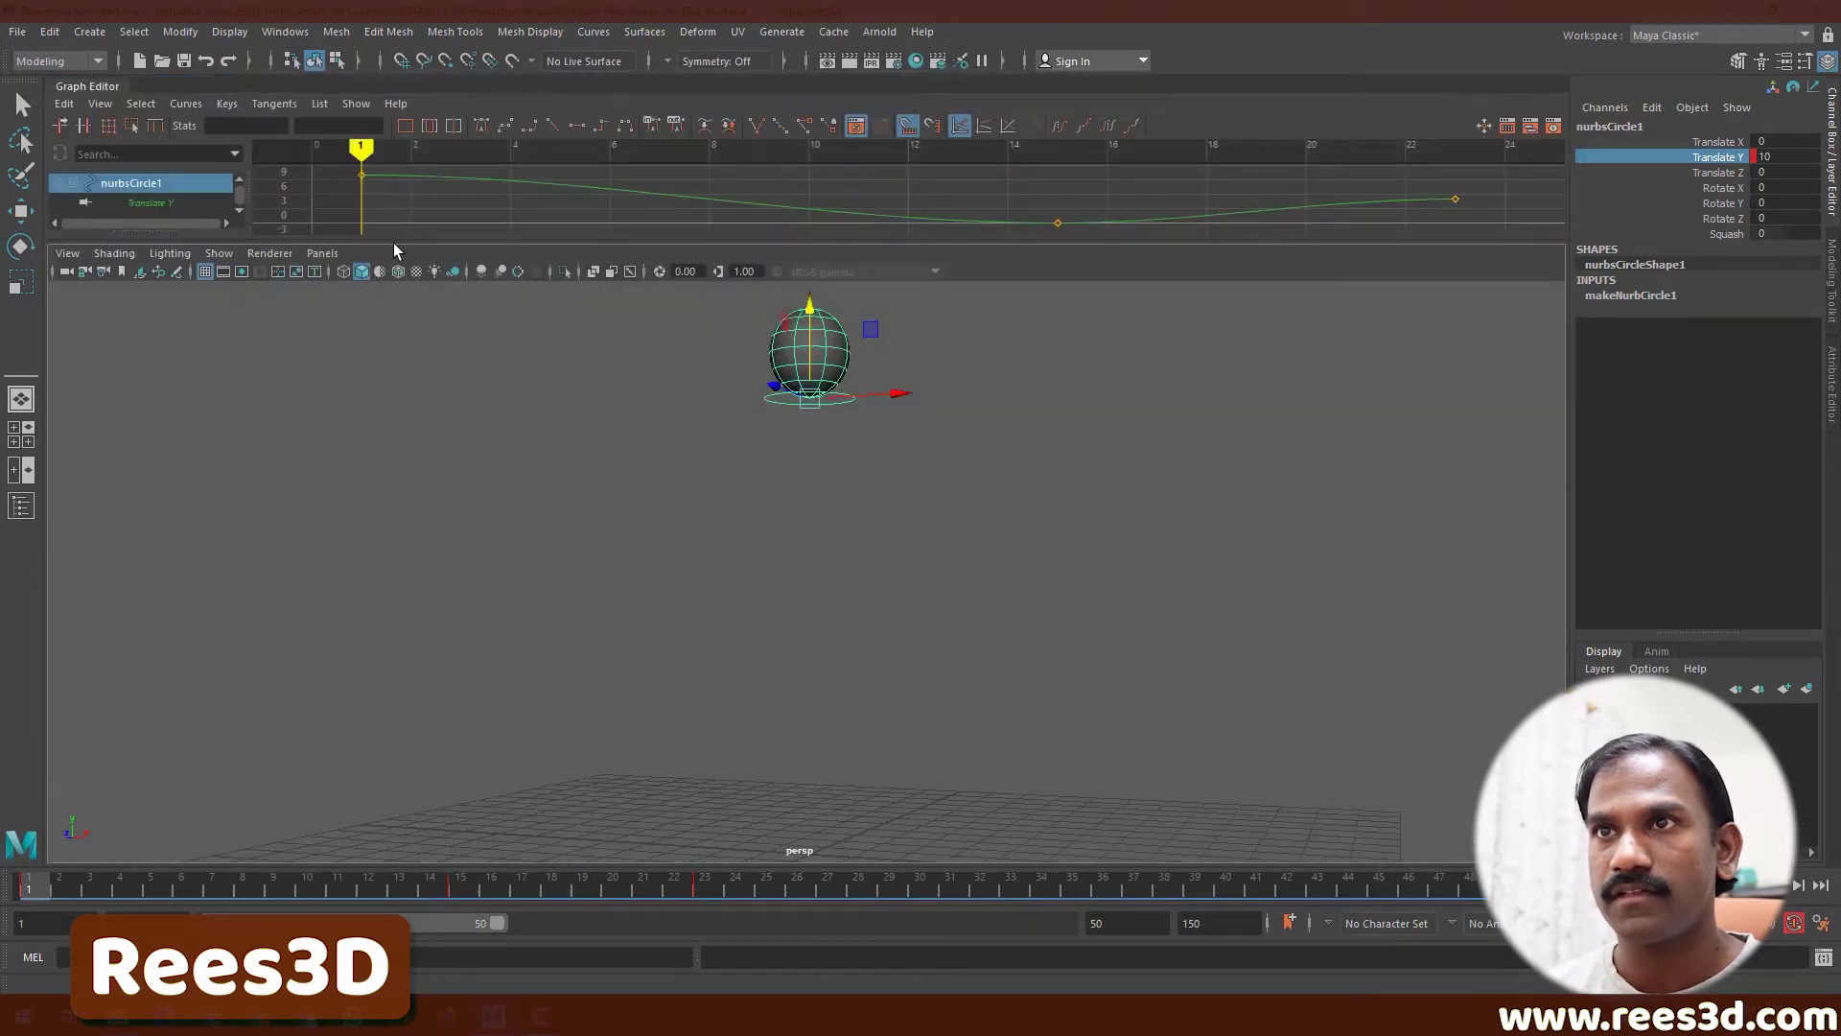
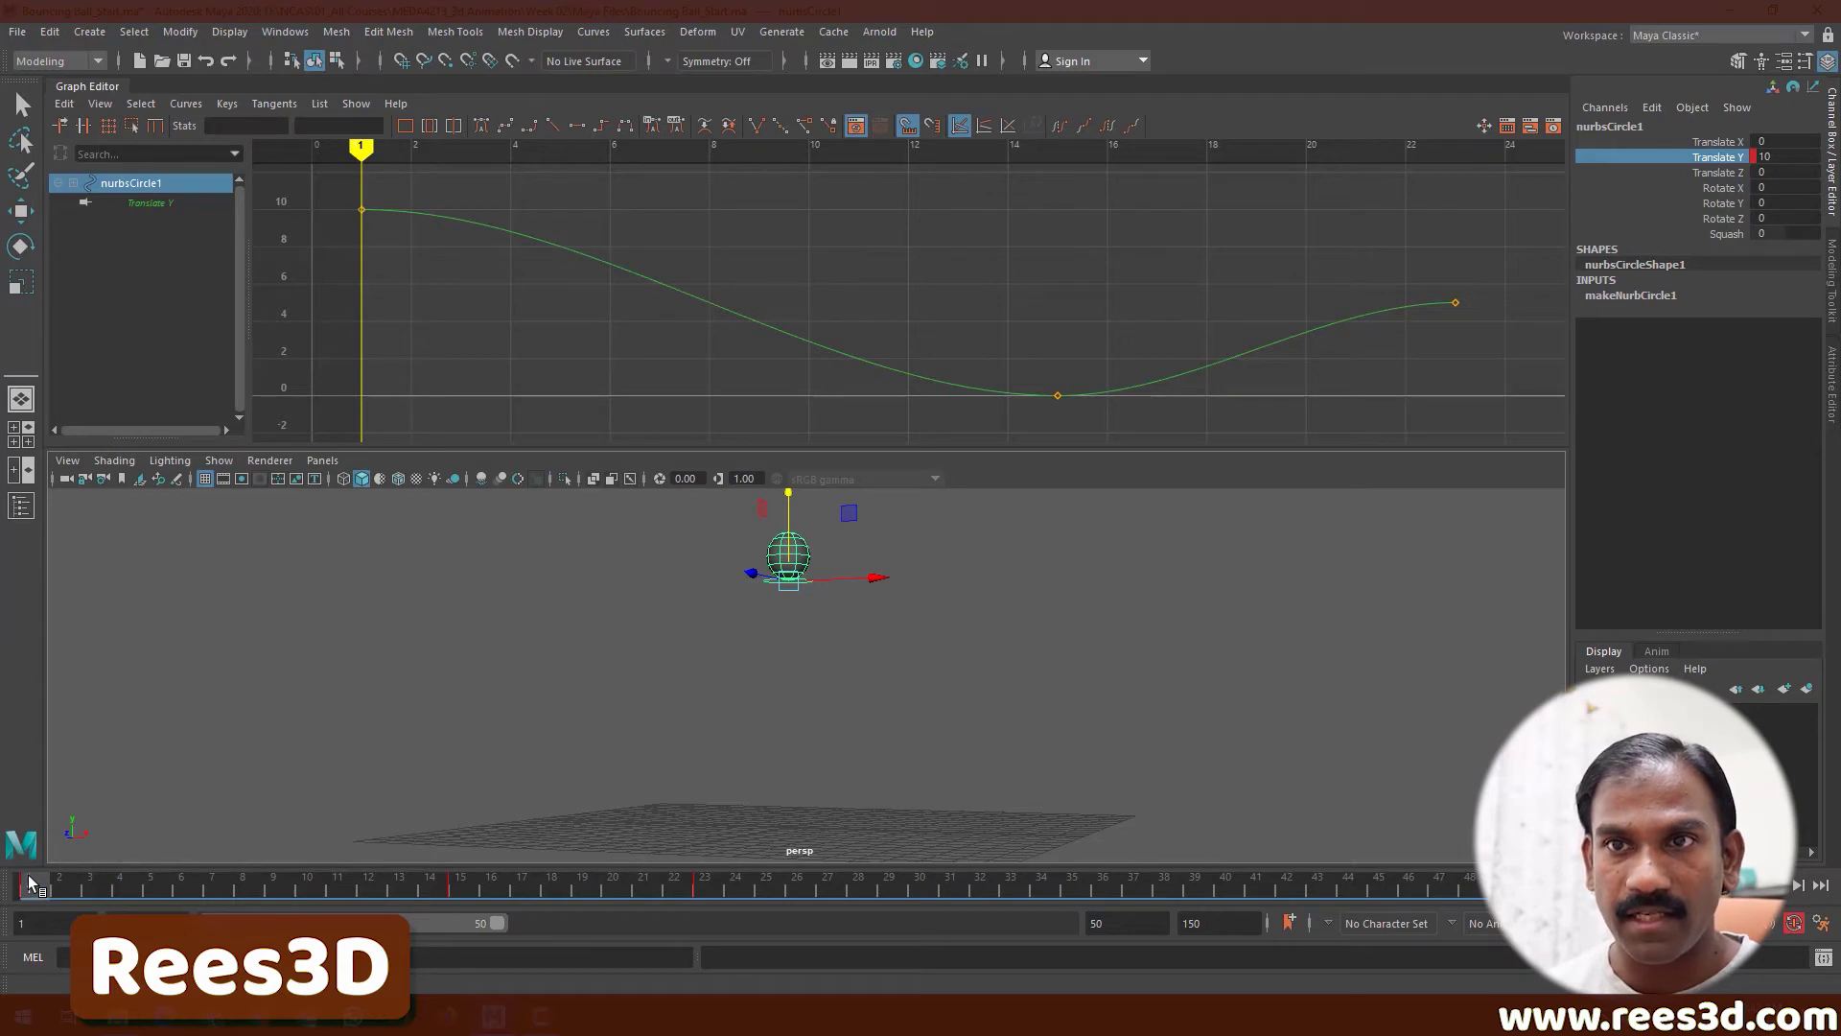
- Scrub through the Translate Y curve in the Graph Editor to compare it with the ball's motion, ending at frame 1
left_click_drag(29, 884, 222, 889)
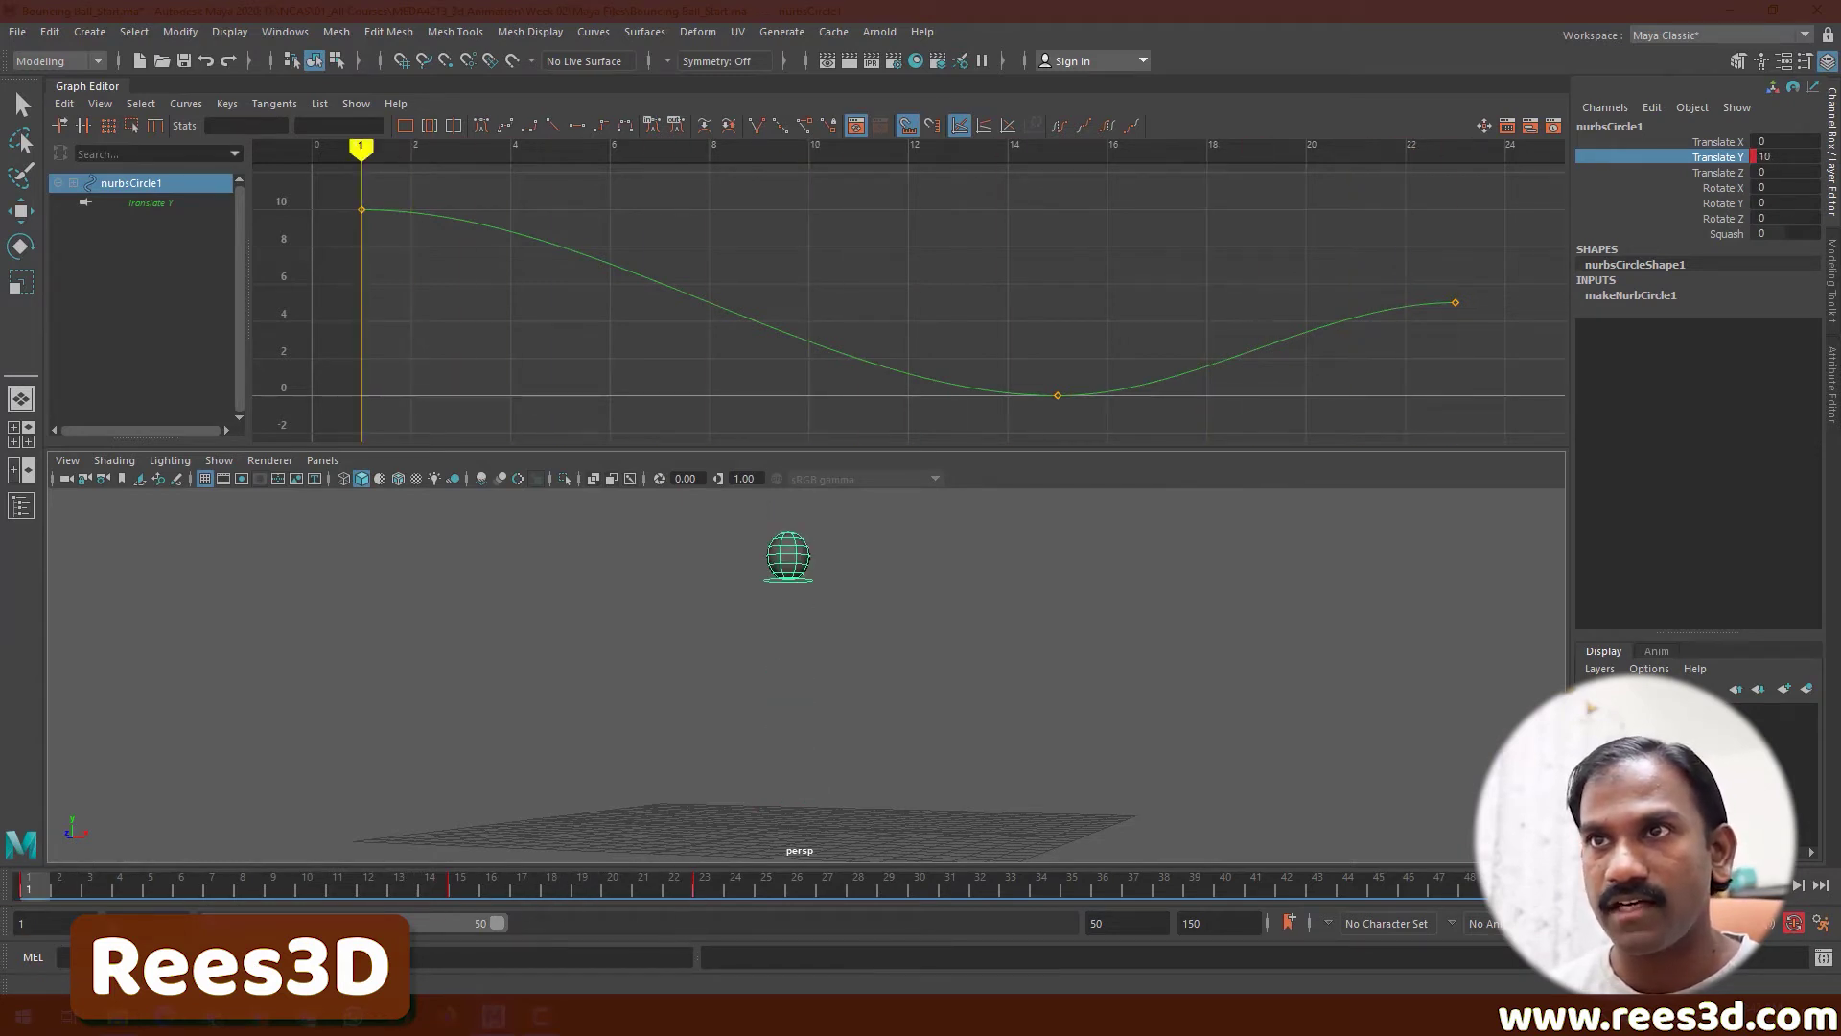
left_click(511, 145)
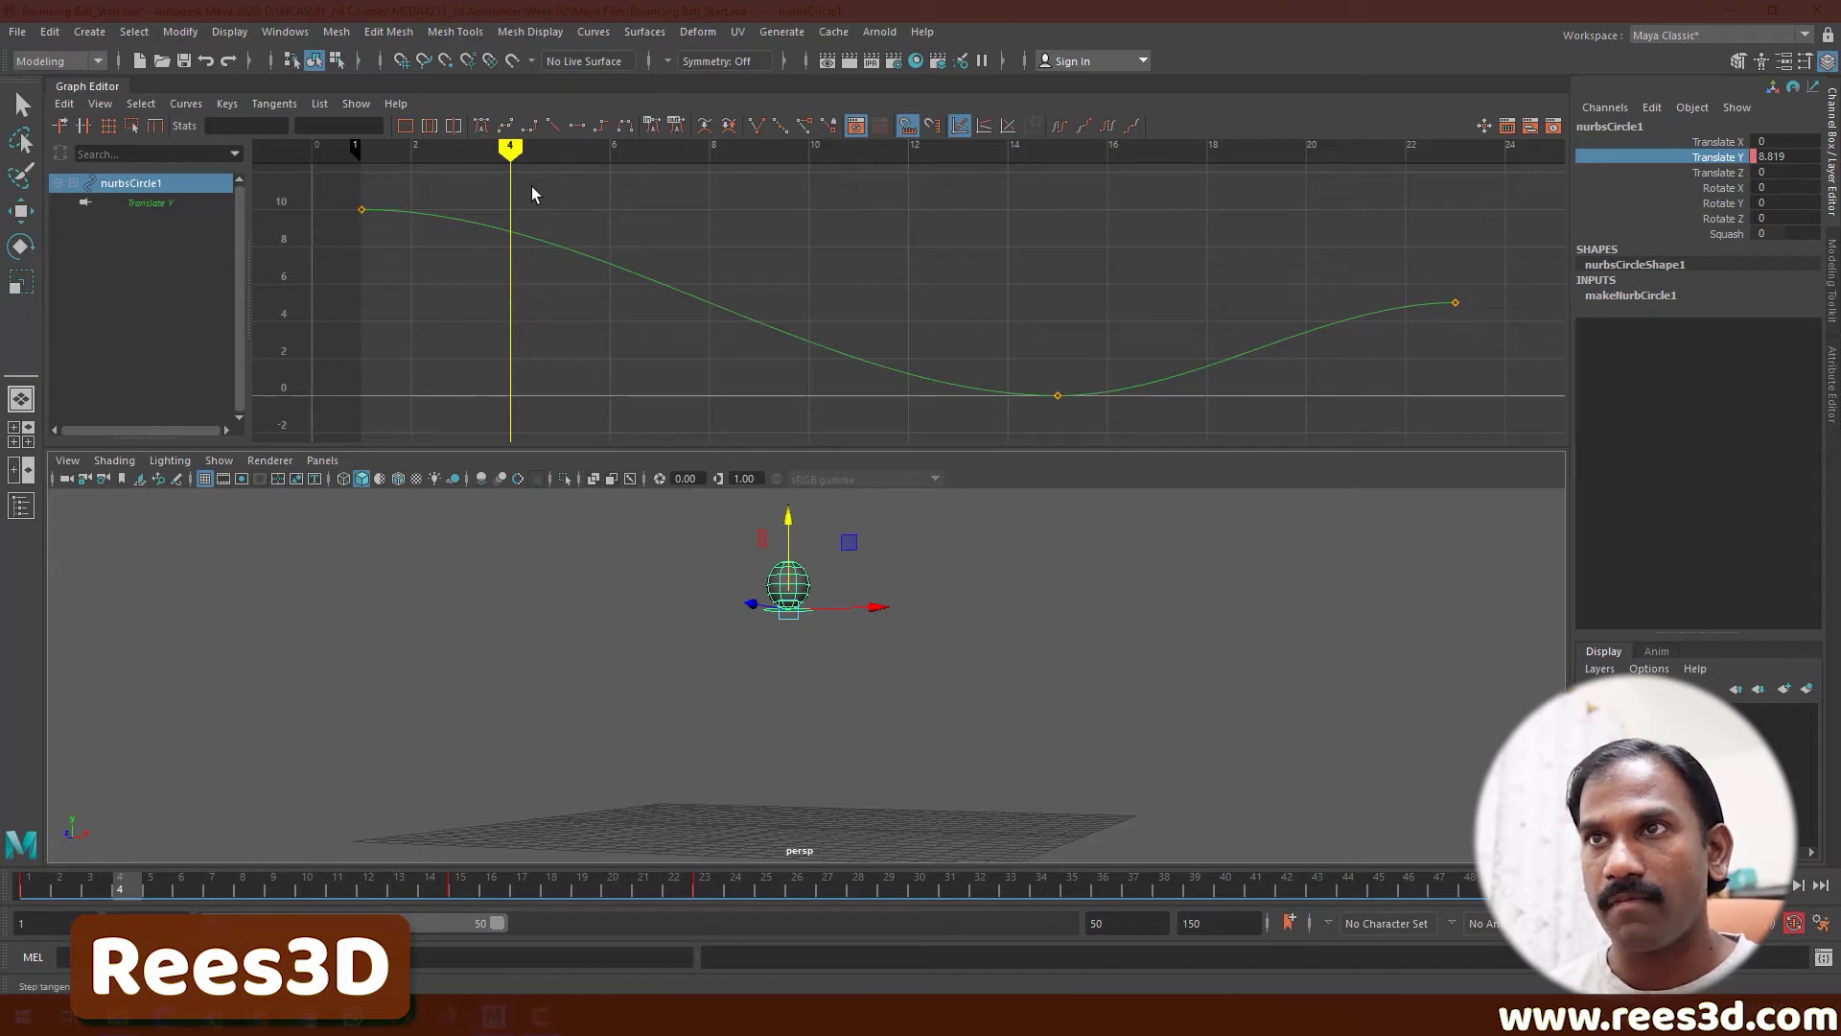
mouse_move(510, 147)
left_mouse_down()
mouse_move(758, 147)
mouse_move(659, 147)
left_mouse_up()
mouse_move(540, 192)
left_mouse_down()
mouse_move(515, 192)
mouse_move(609, 146)
left_mouse_up()
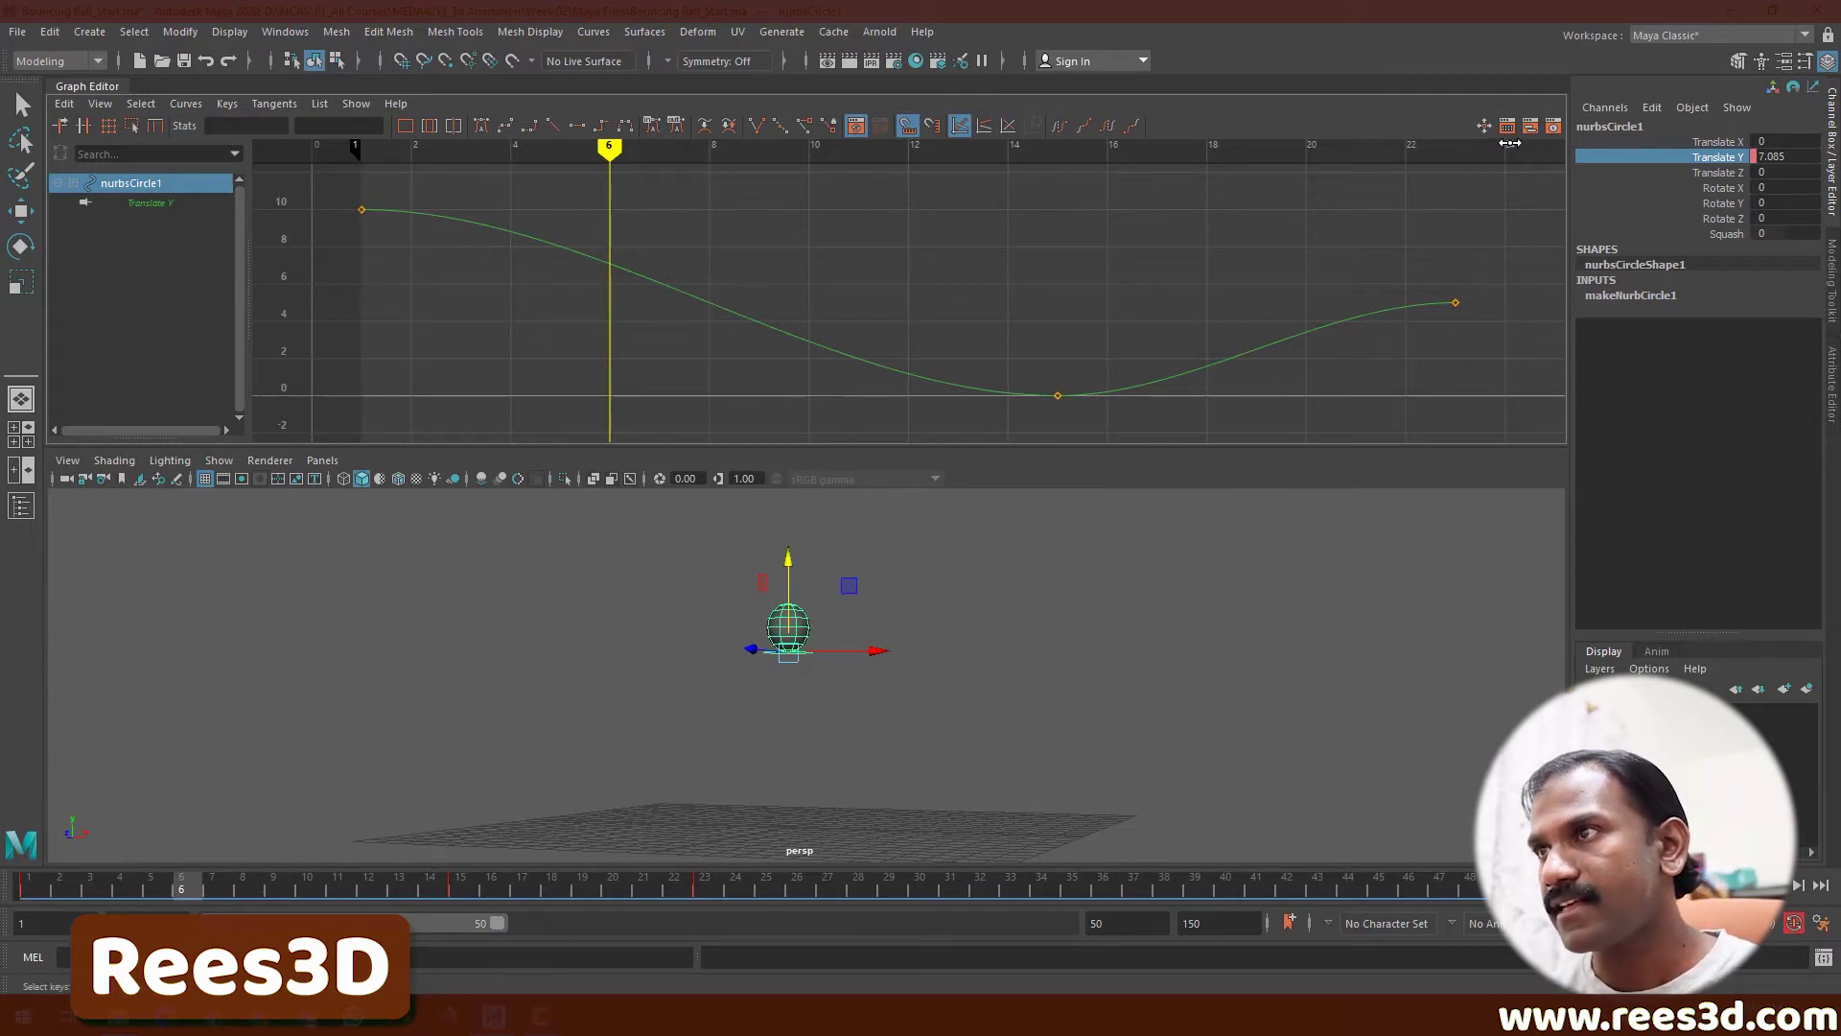
mouse_move(515, 155)
left_mouse_down()
mouse_move(361, 153)
mouse_move(1080, 176)
mouse_move(1105, 154)
left_mouse_up()
left_click_drag(815, 185, 362, 163)
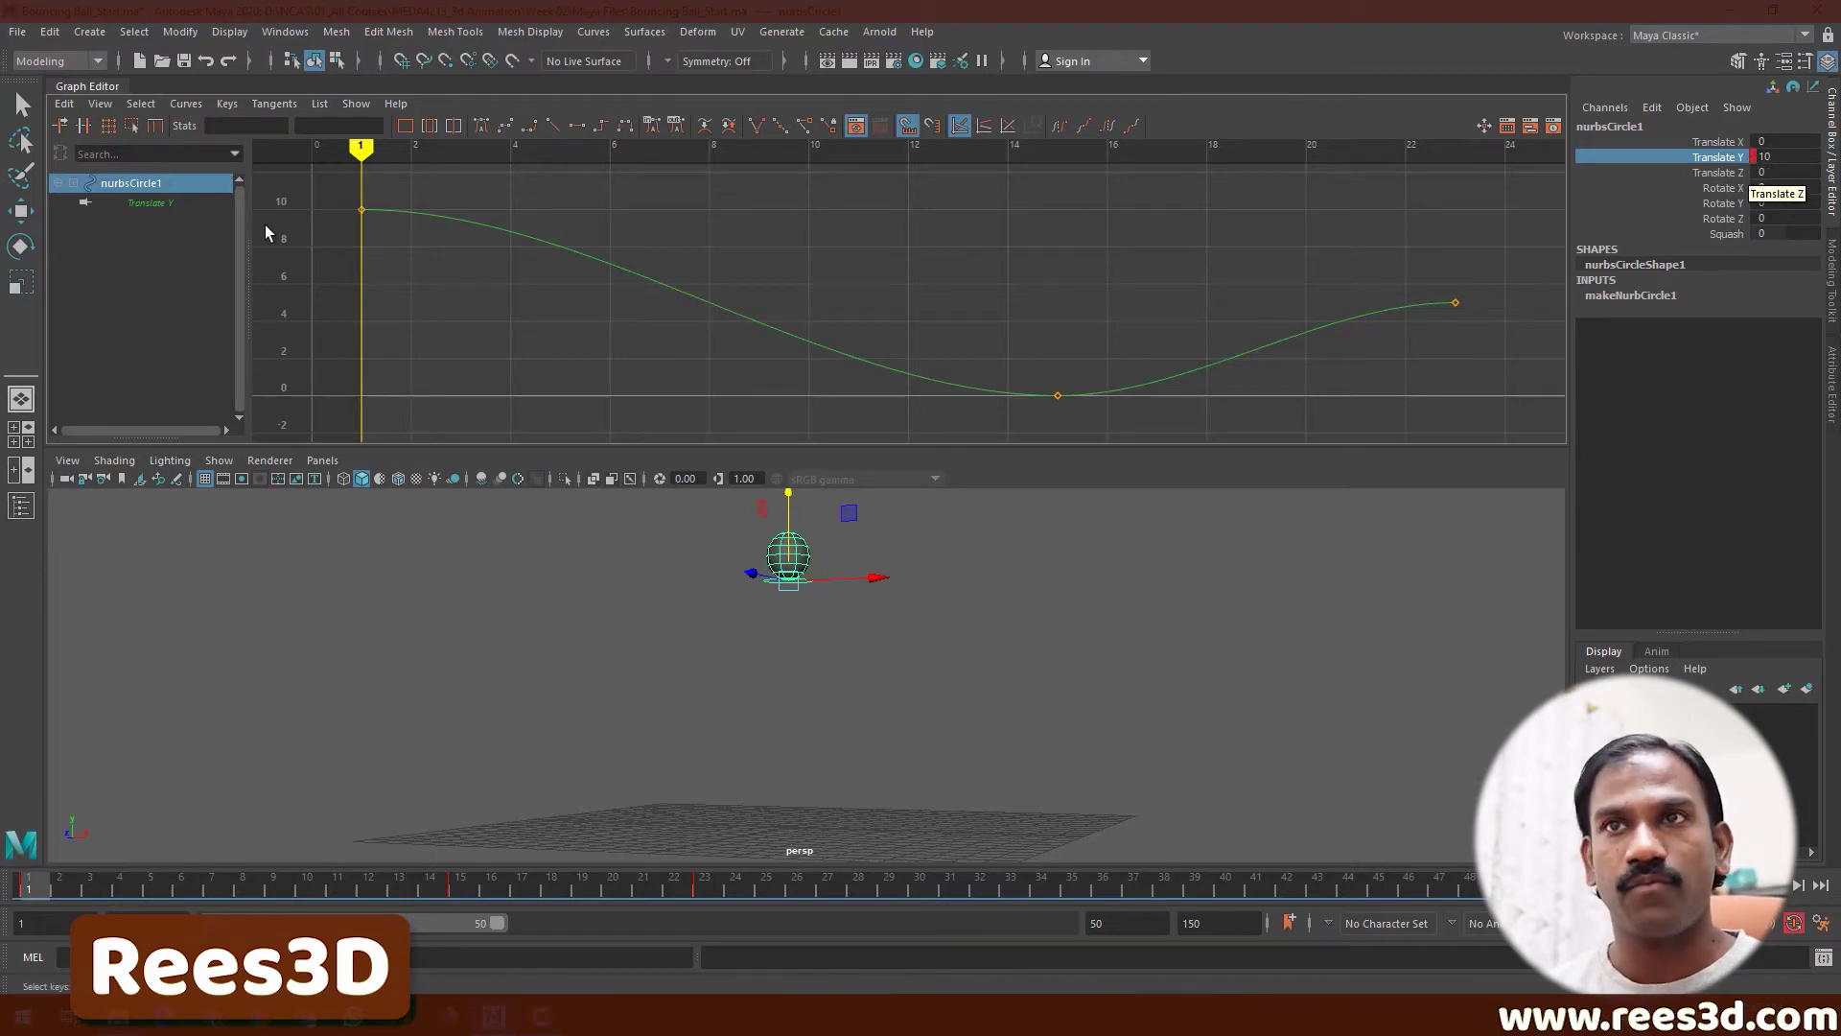
- Isolate the Translate Y curve and inspect its keys at frames 1, 15 and 23 against the ball's height, returning to frame 1
left_click(164, 204)
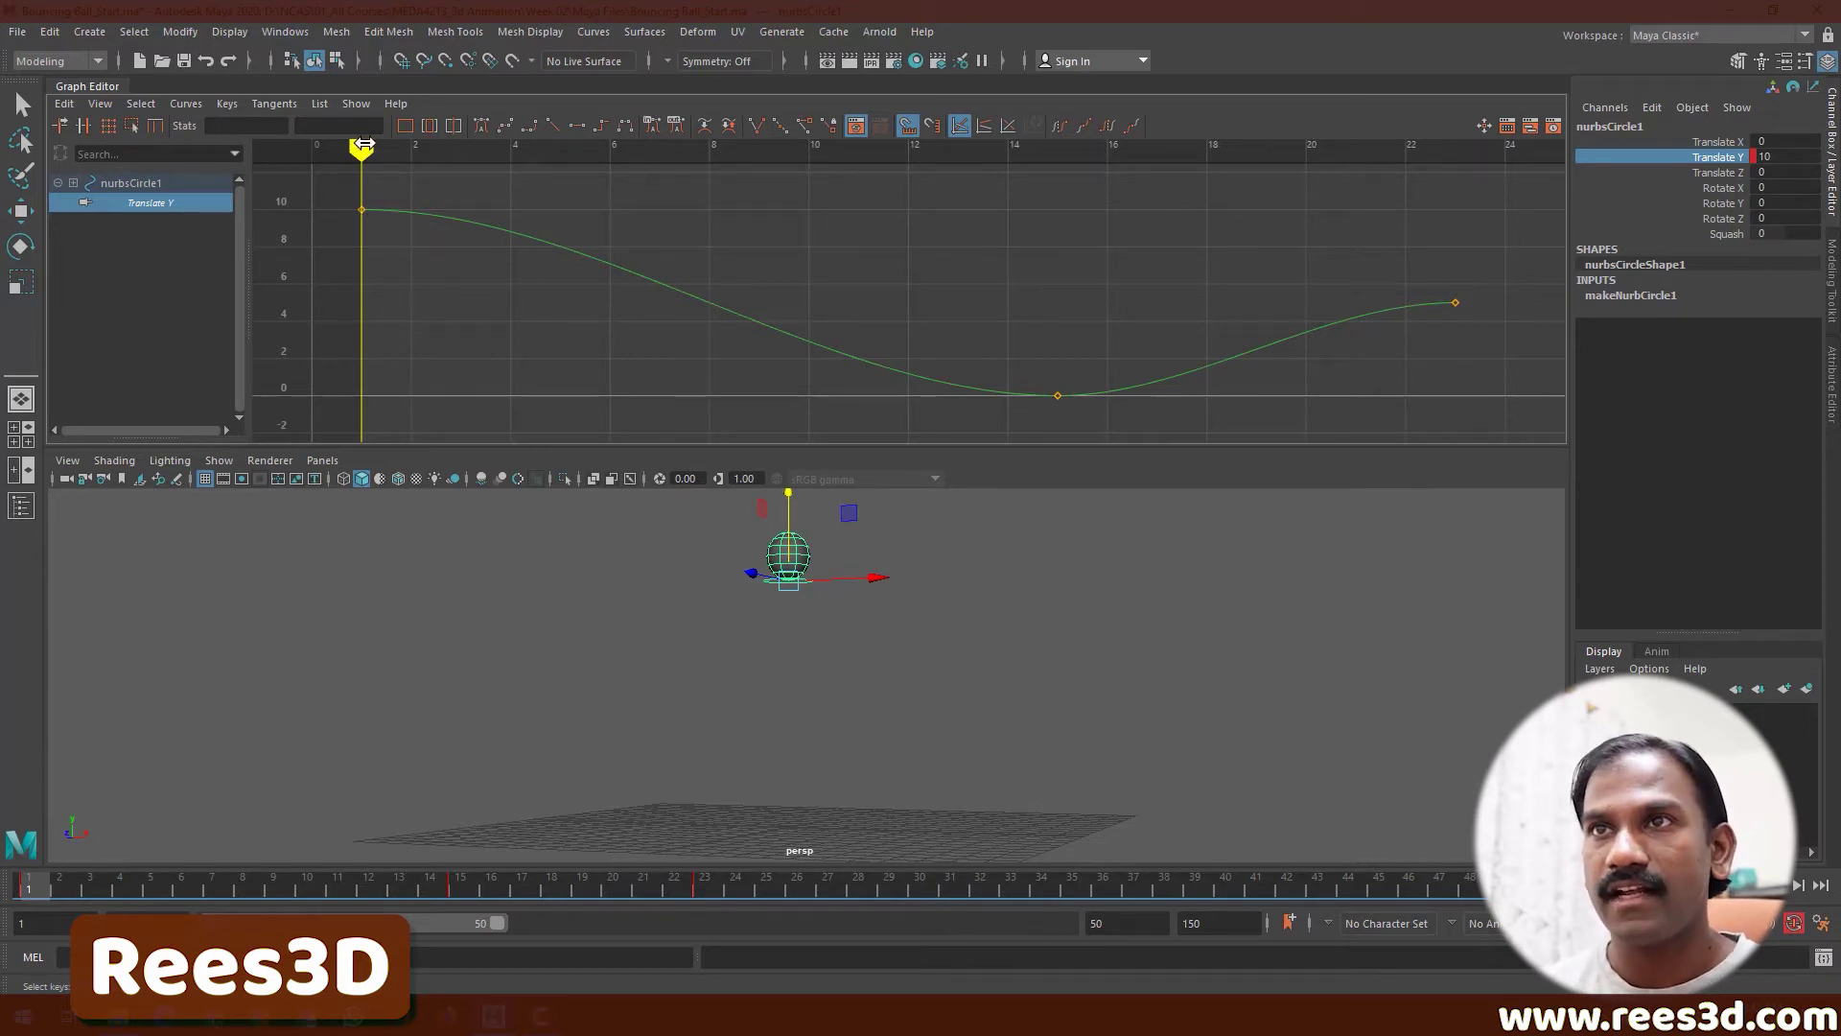
left_click(362, 210)
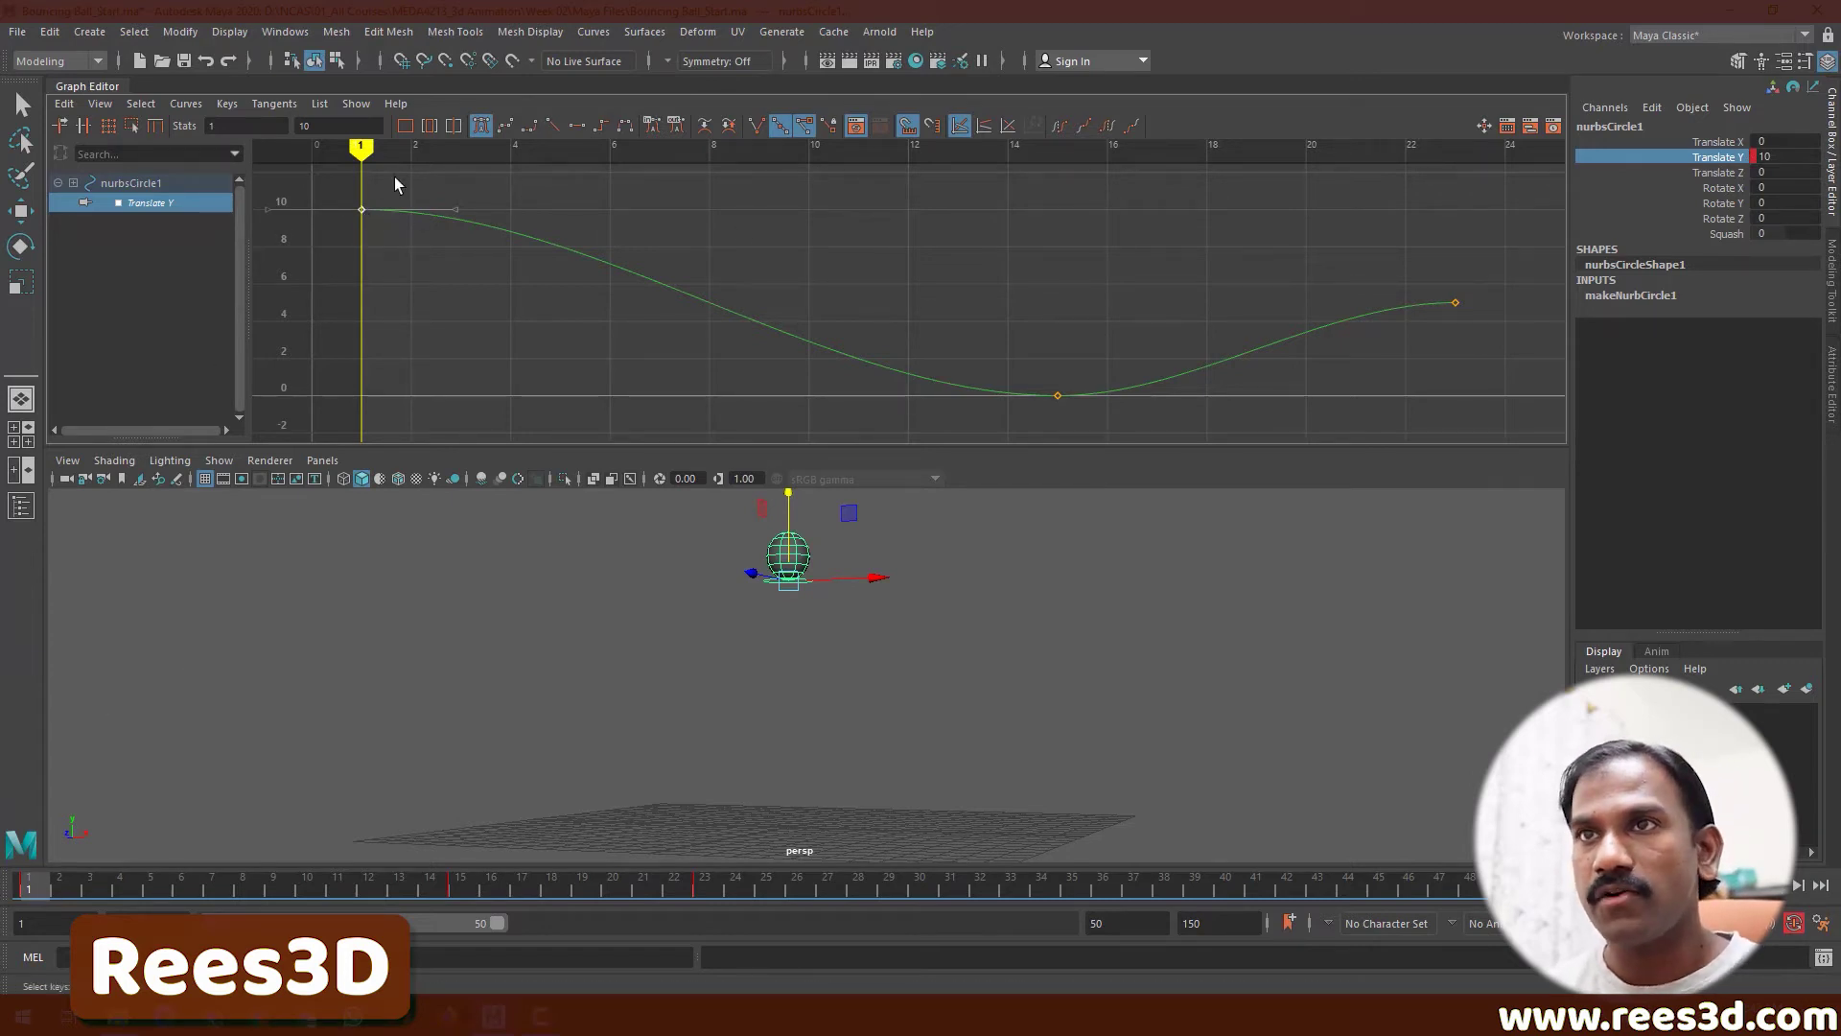
mouse_move(364, 149)
left_mouse_down()
mouse_move(1089, 246)
mouse_move(1068, 239)
mouse_move(1062, 159)
left_mouse_up()
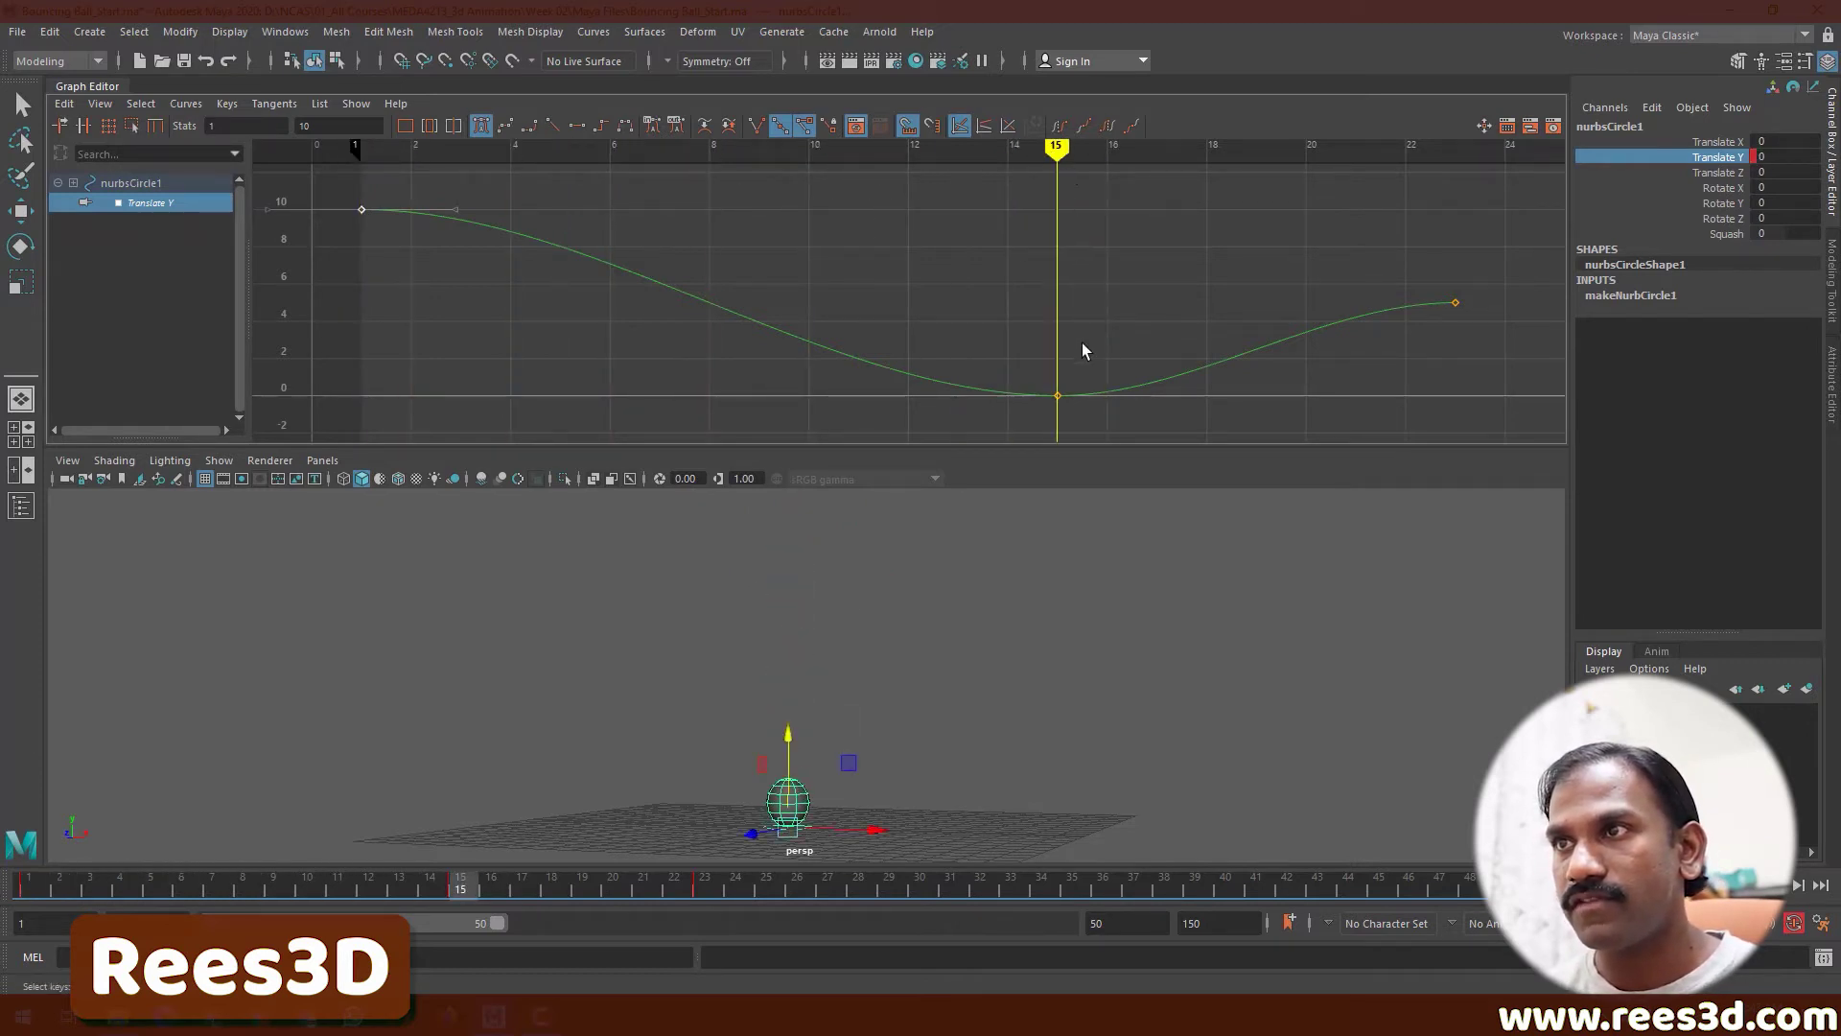
left_click_drag(1091, 430, 1091, 431)
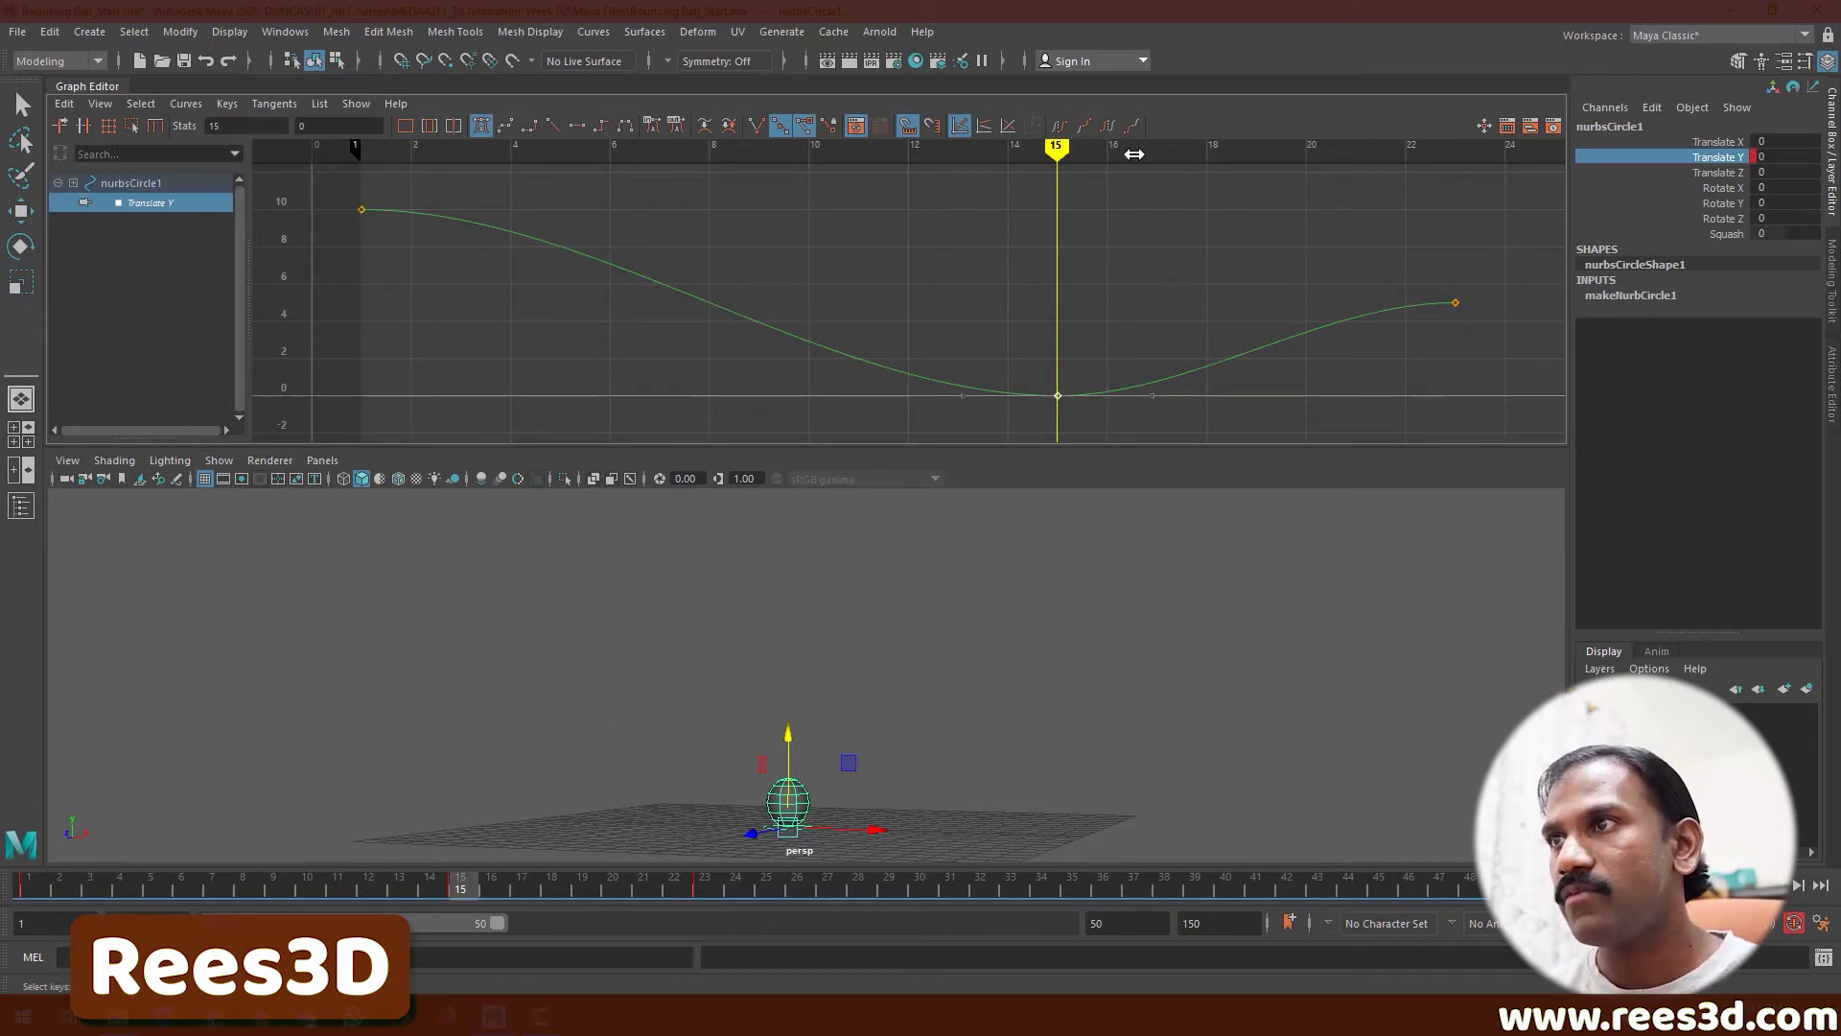
left_click_drag(1059, 145, 1454, 182)
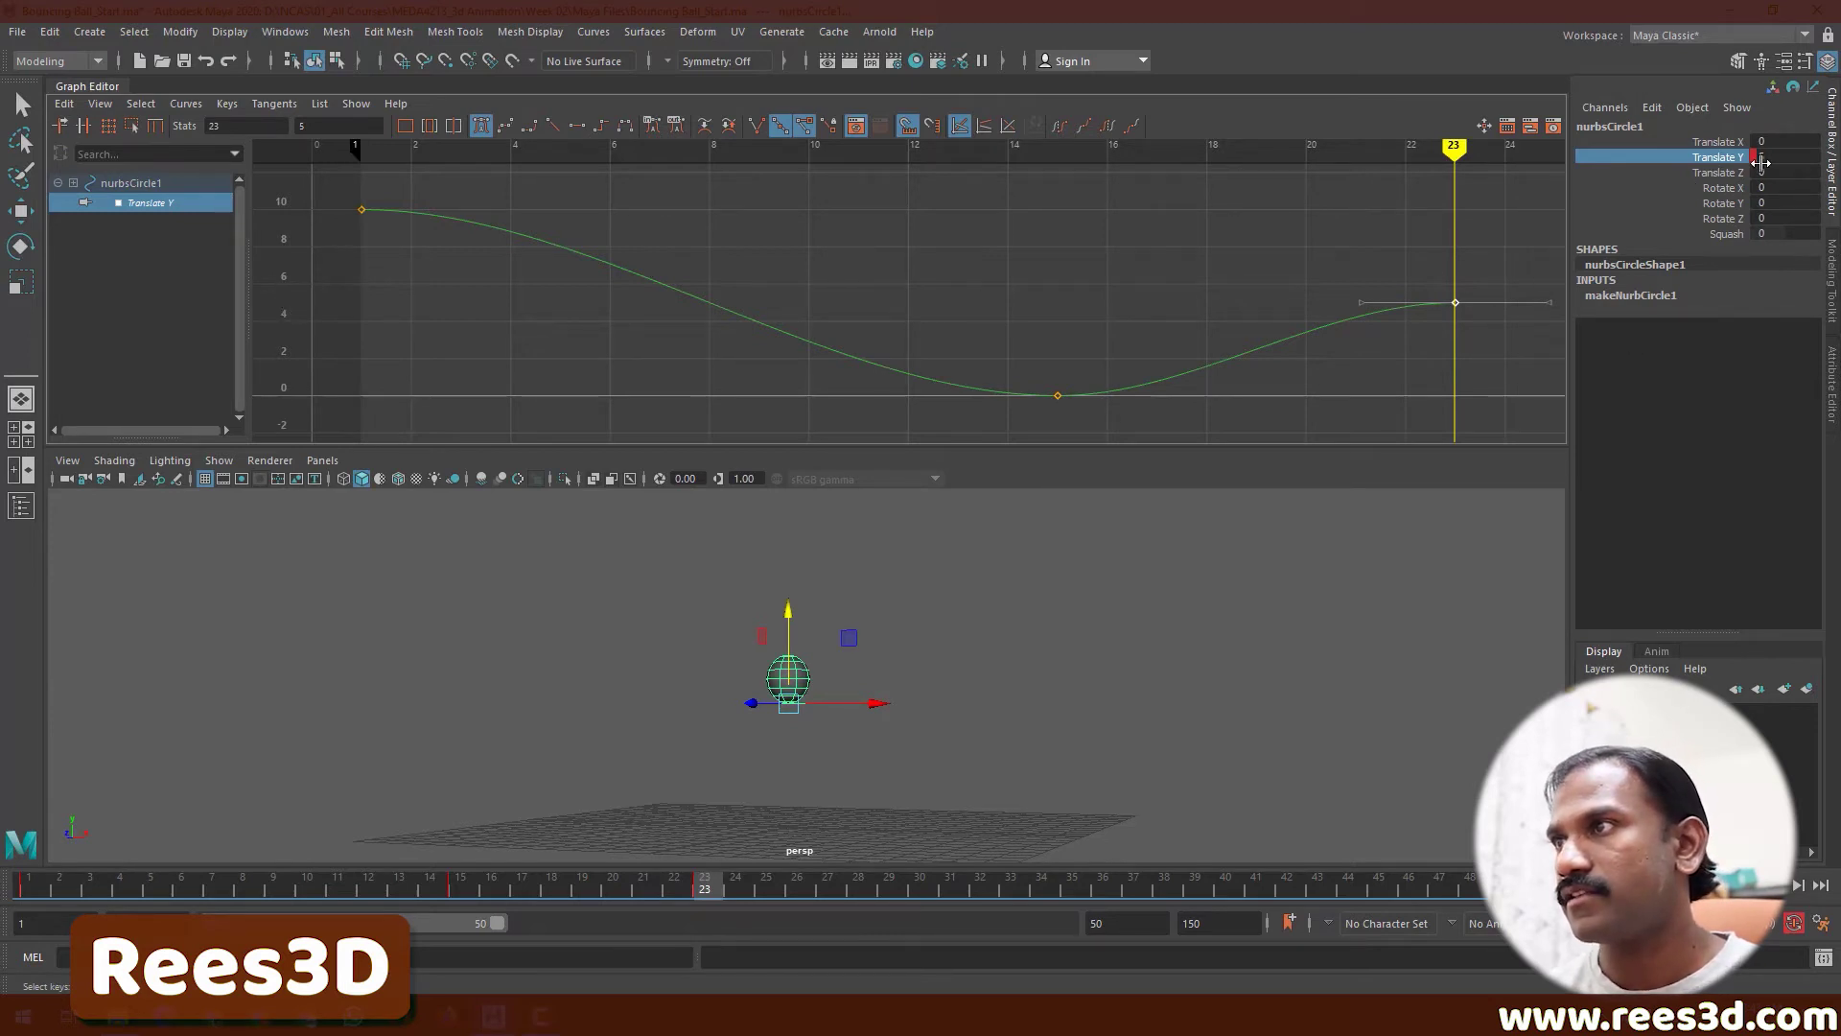
mouse_move(1442, 147)
left_mouse_down()
mouse_move(1109, 177)
mouse_move(374, 173)
left_mouse_up()
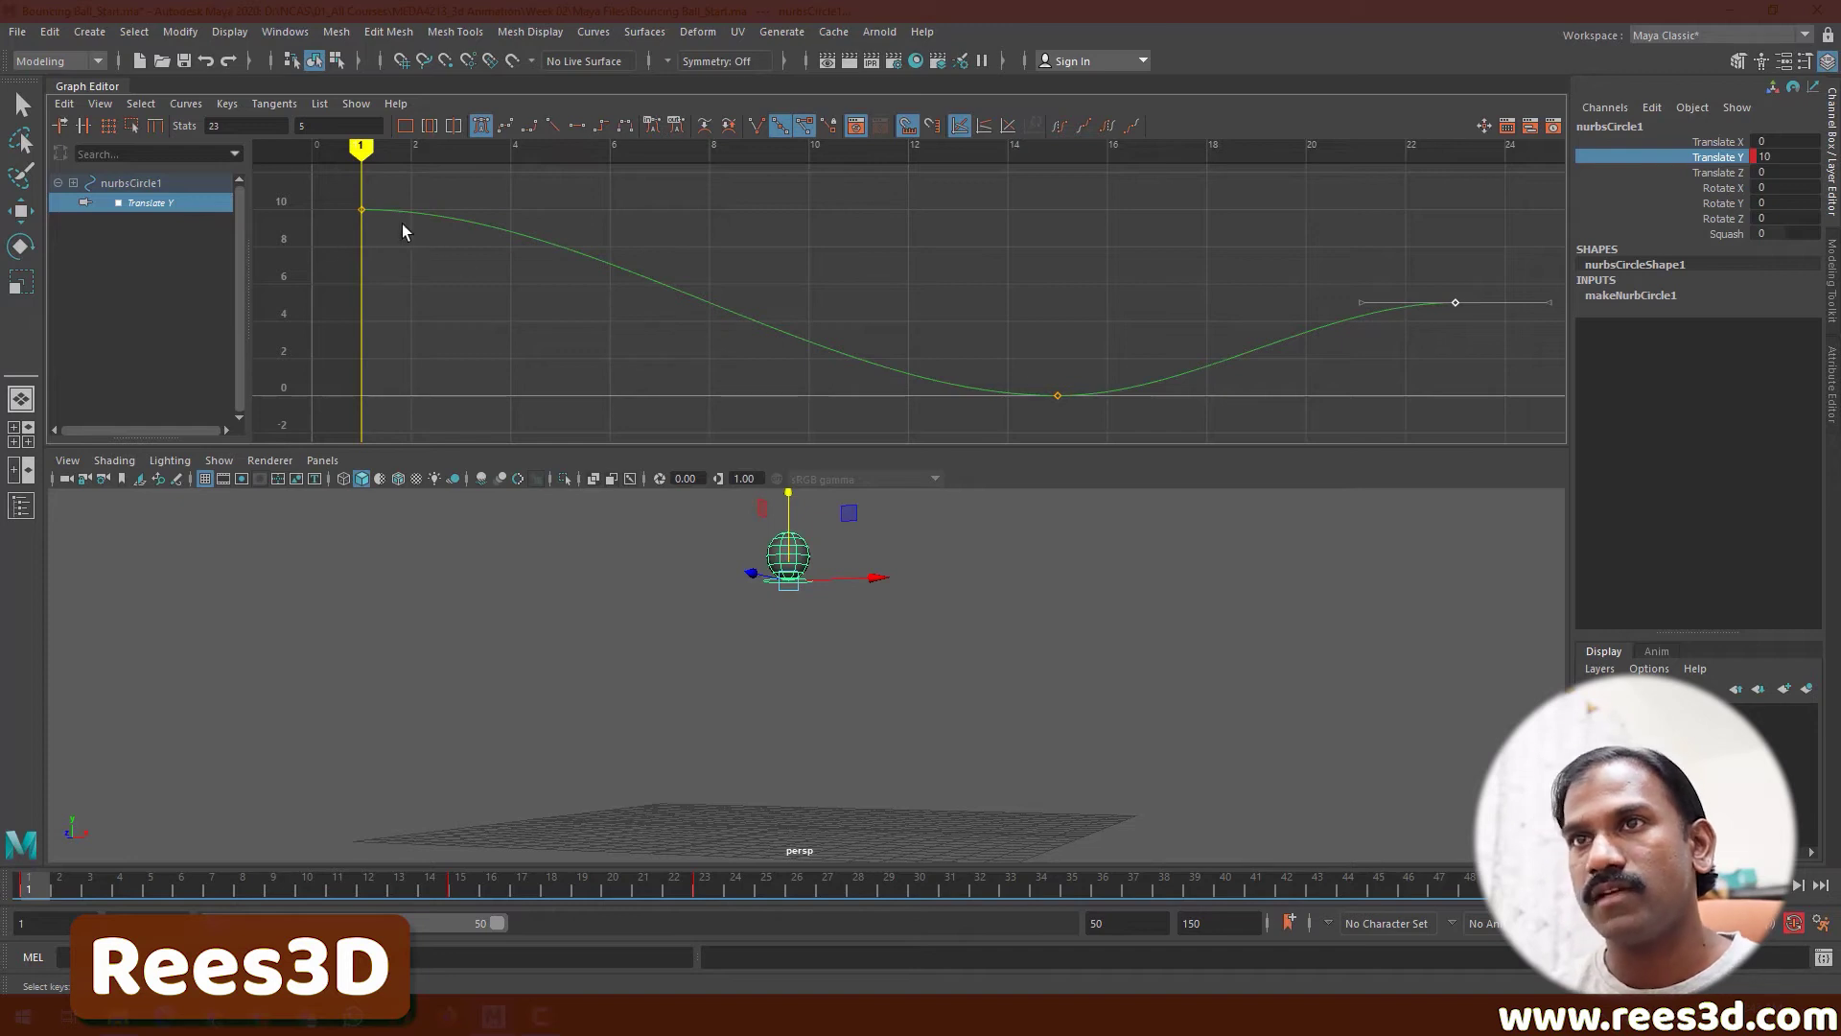
- Set the tangents of the Translate Y key at frame 15 to Linear and play the animation
left_click_drag(389, 189, 345, 240)
left_click_drag(1005, 334, 1078, 416)
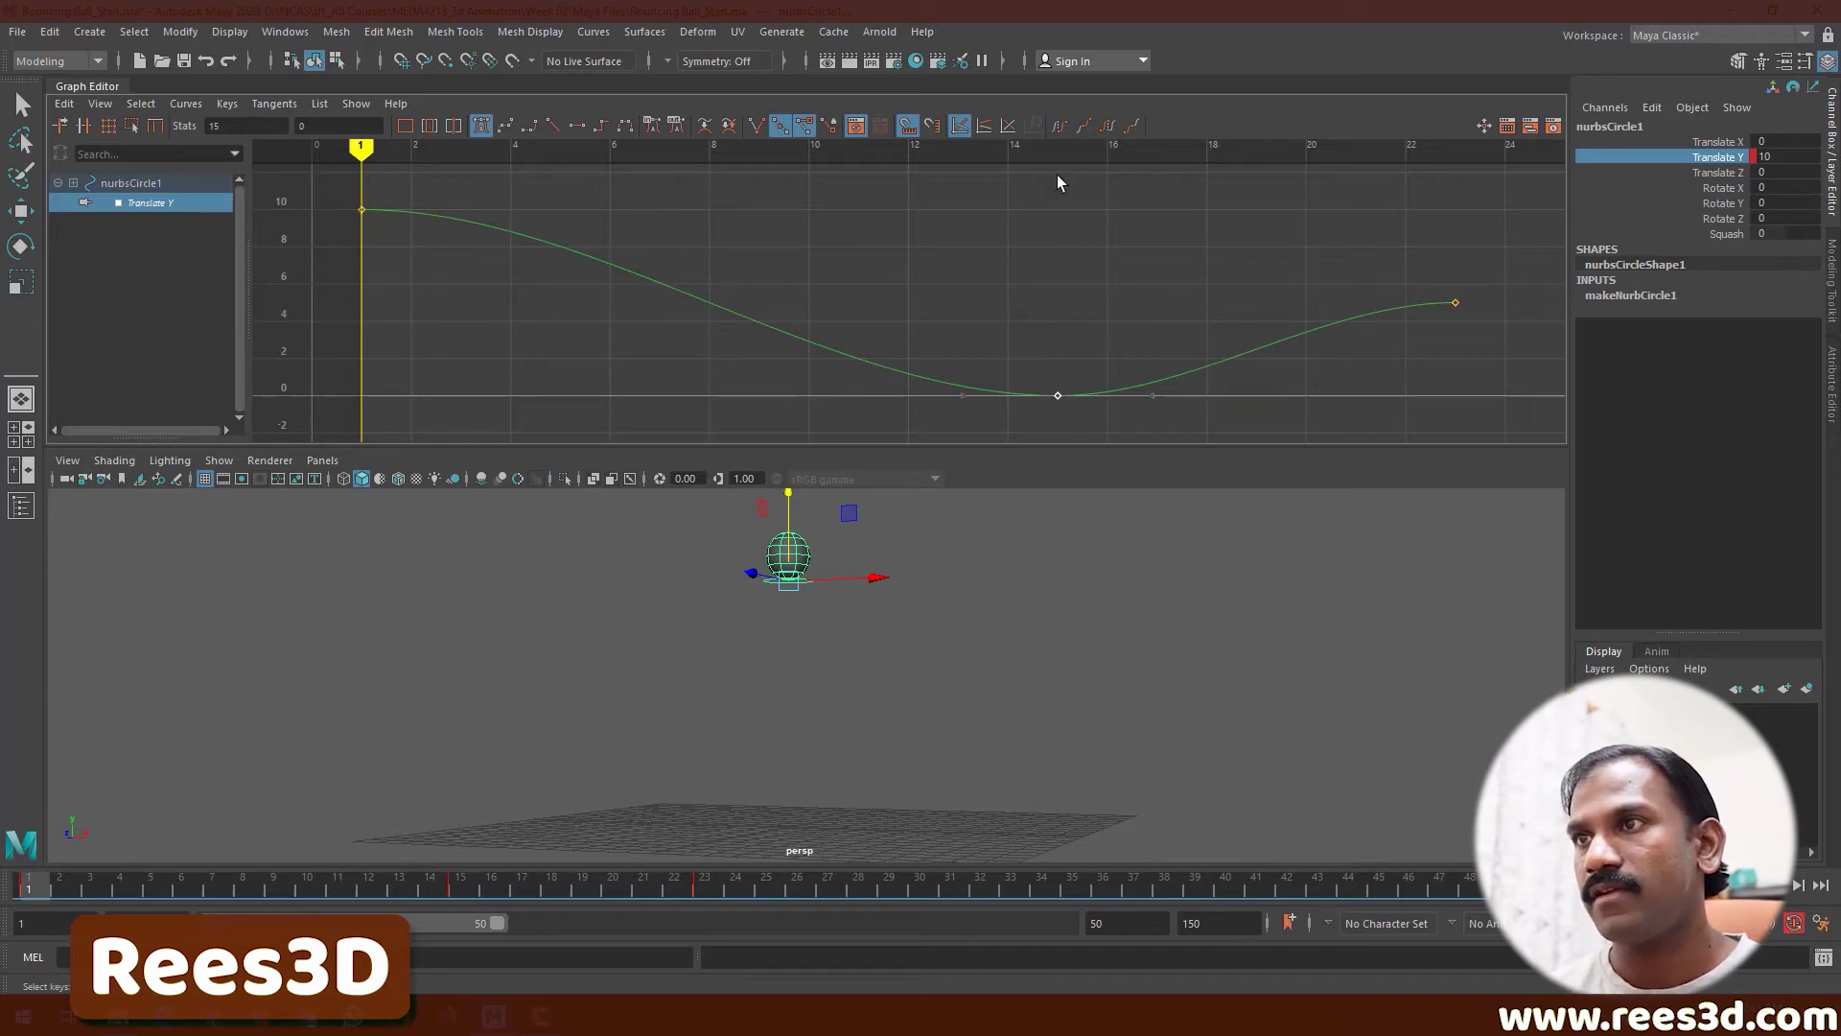
left_click(1043, 383)
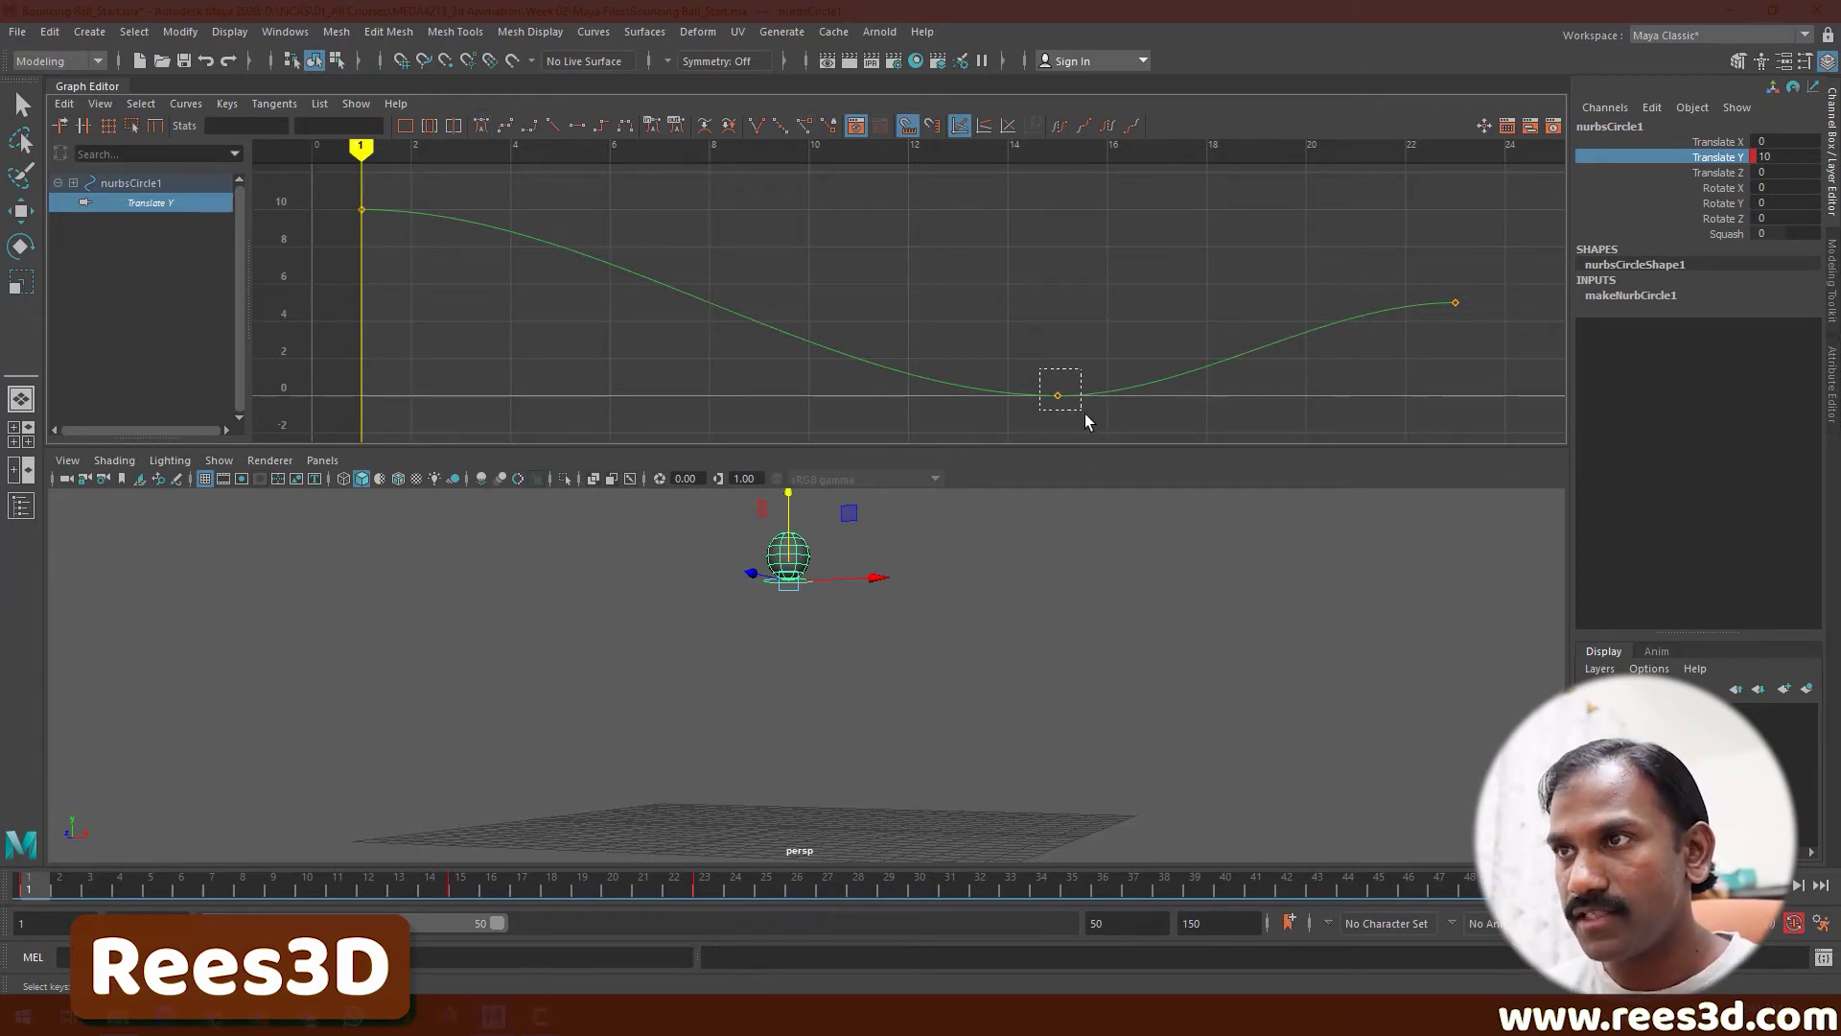
left_click_drag(1086, 416, 1082, 410)
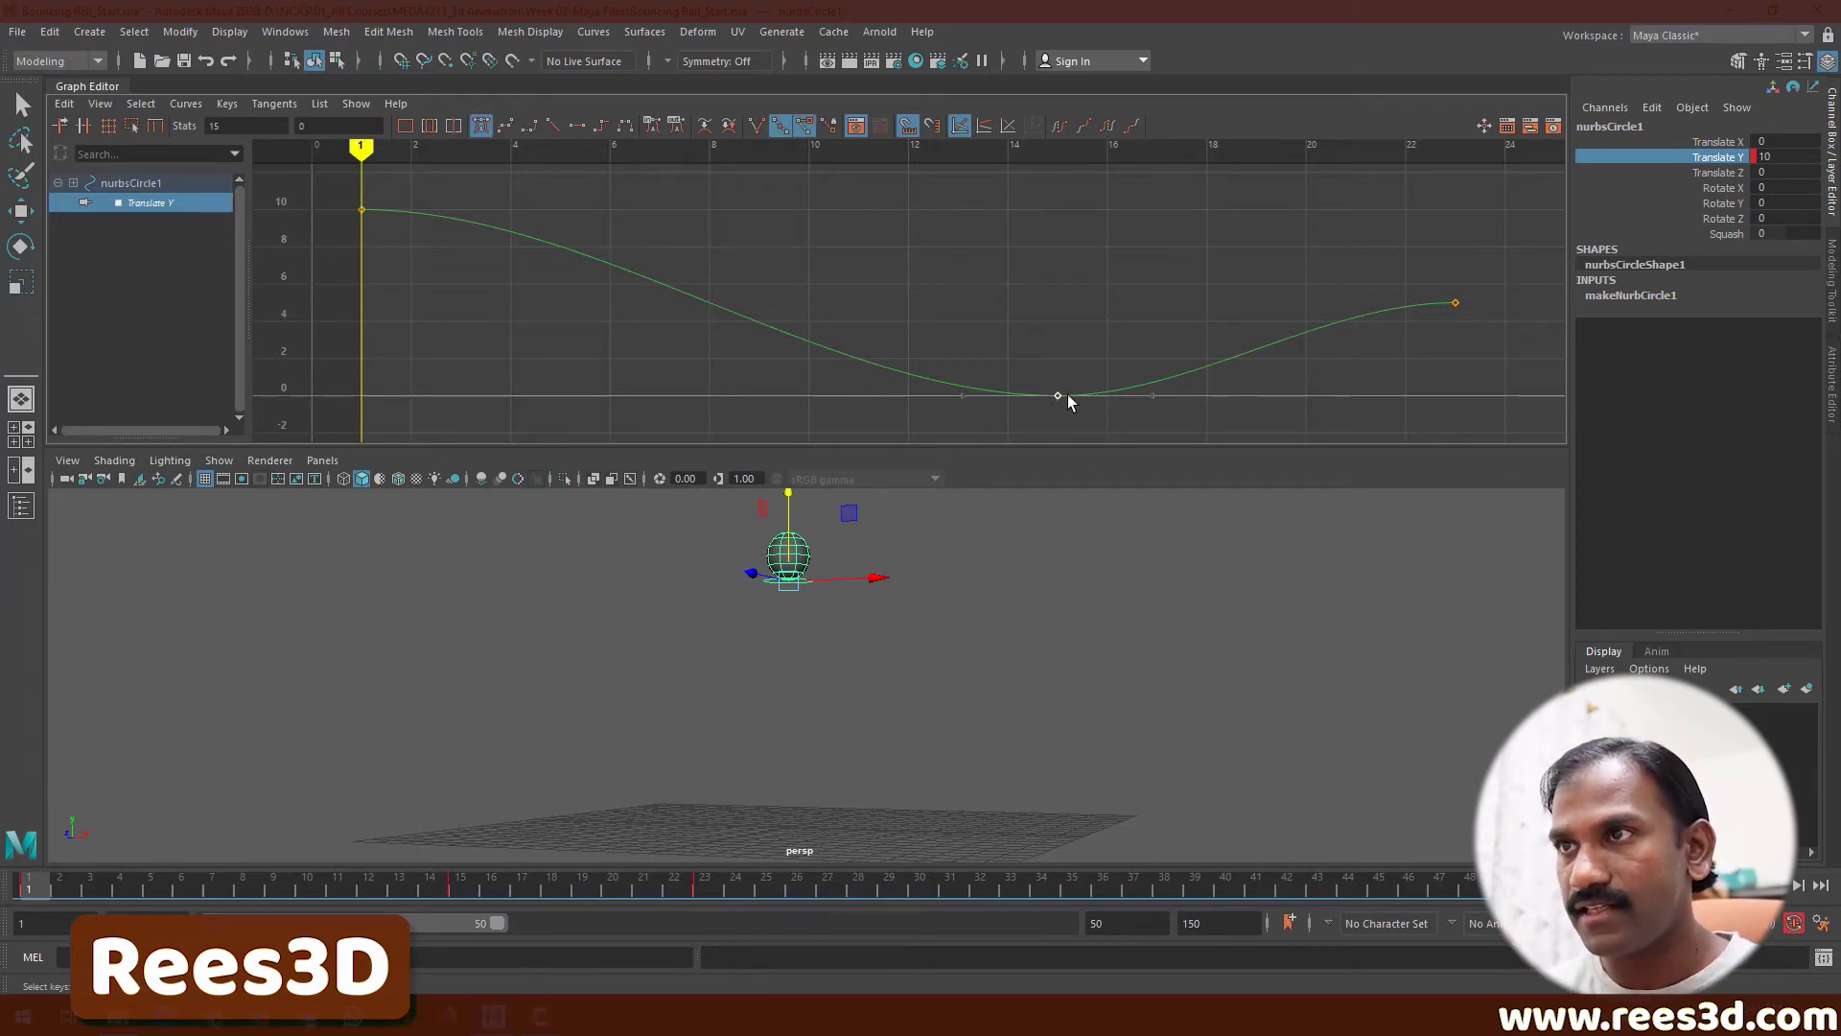
left_click(276, 103)
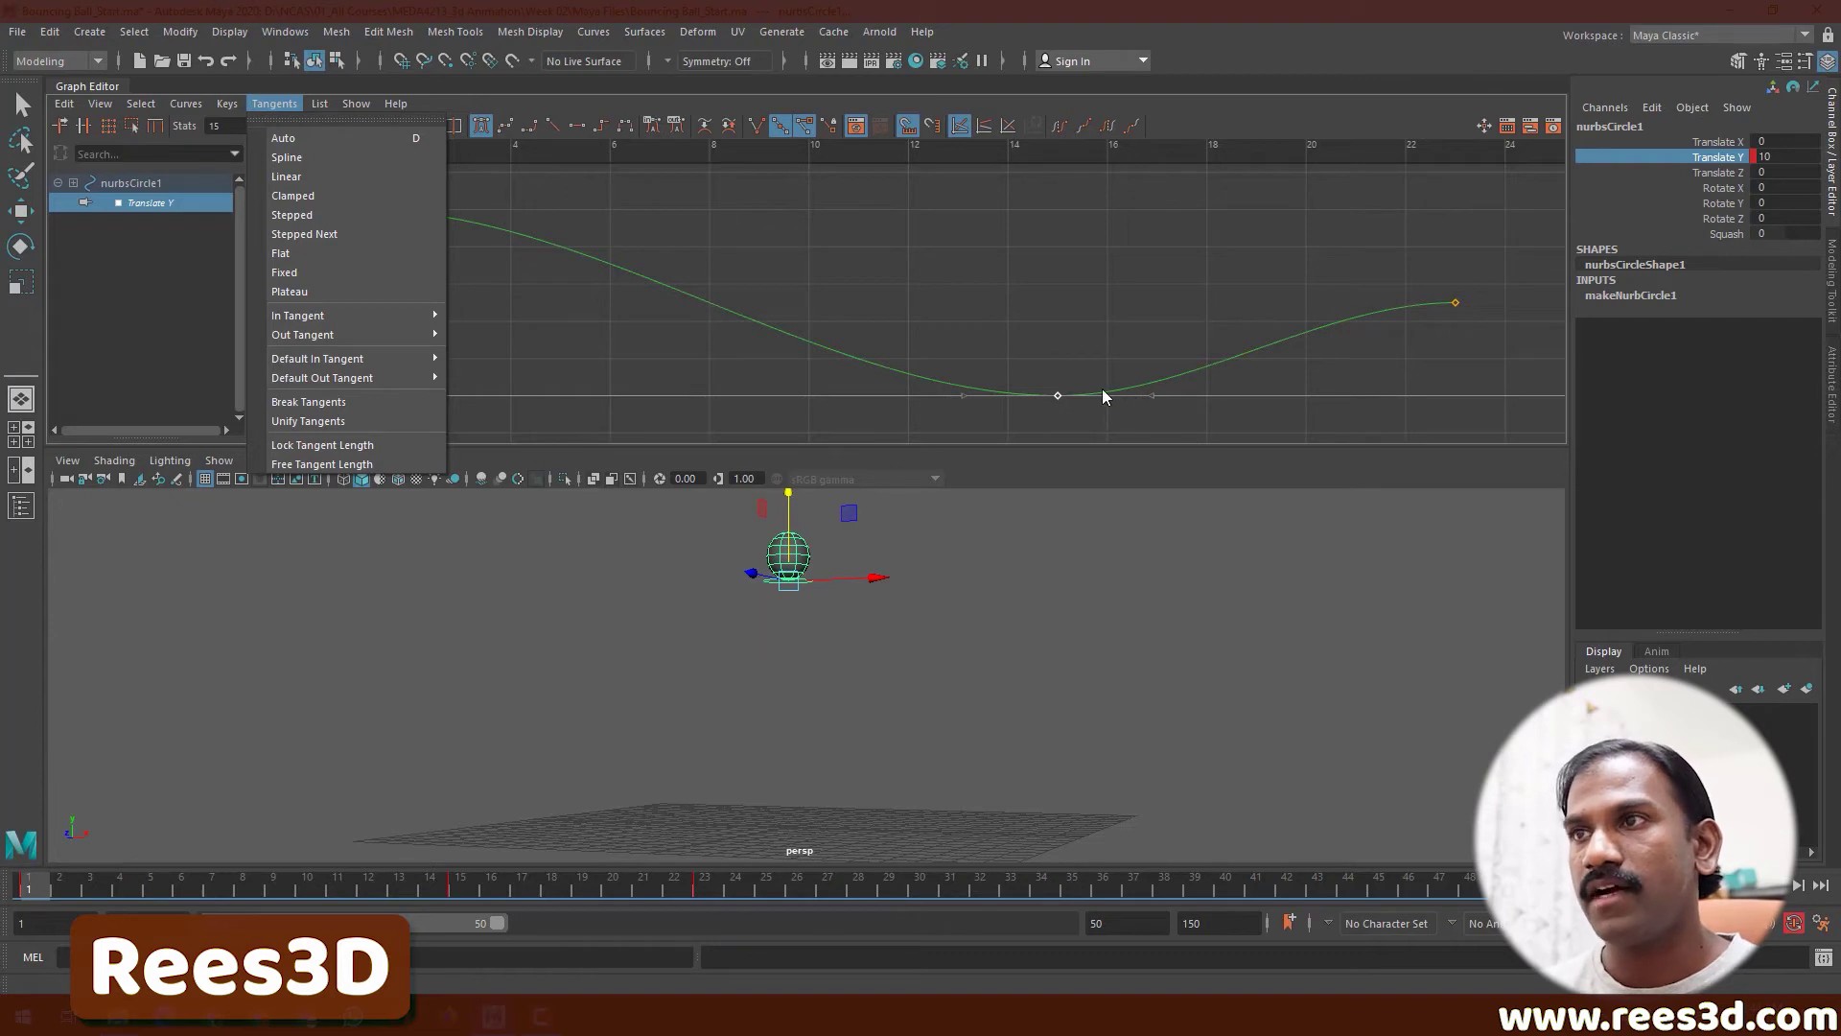
left_click(287, 177)
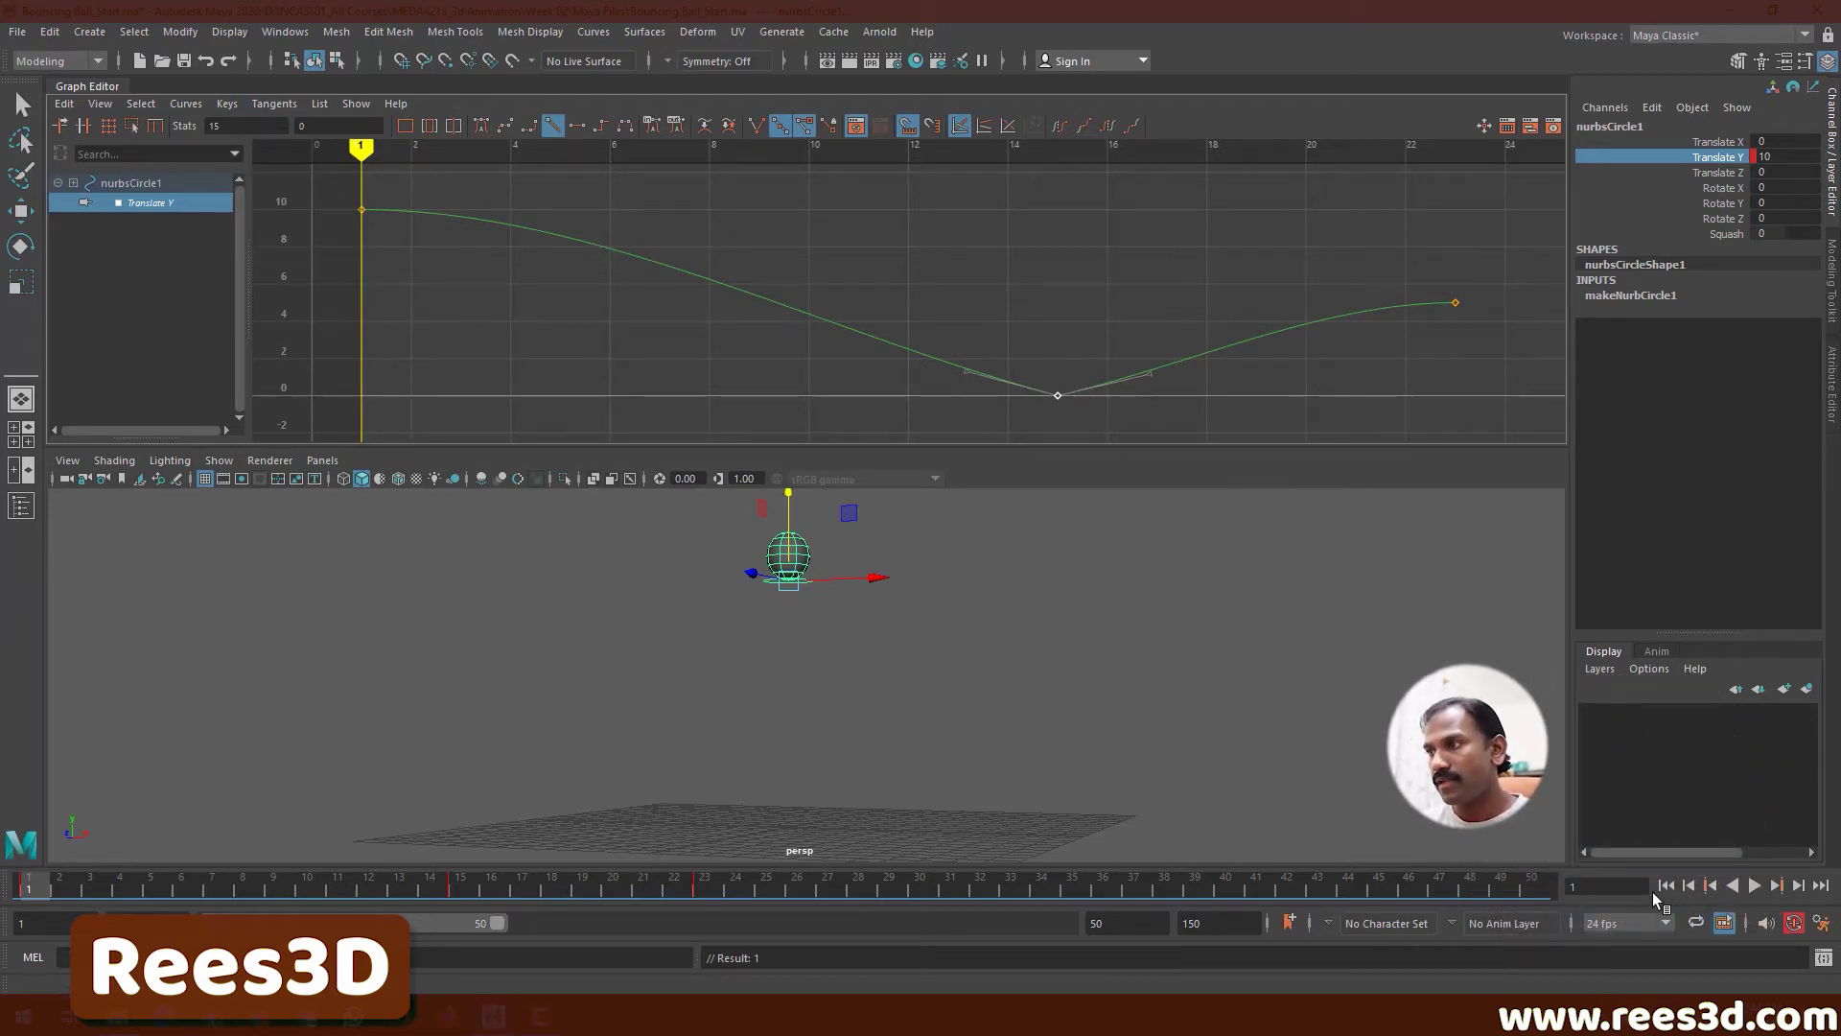
left_click(1758, 889)
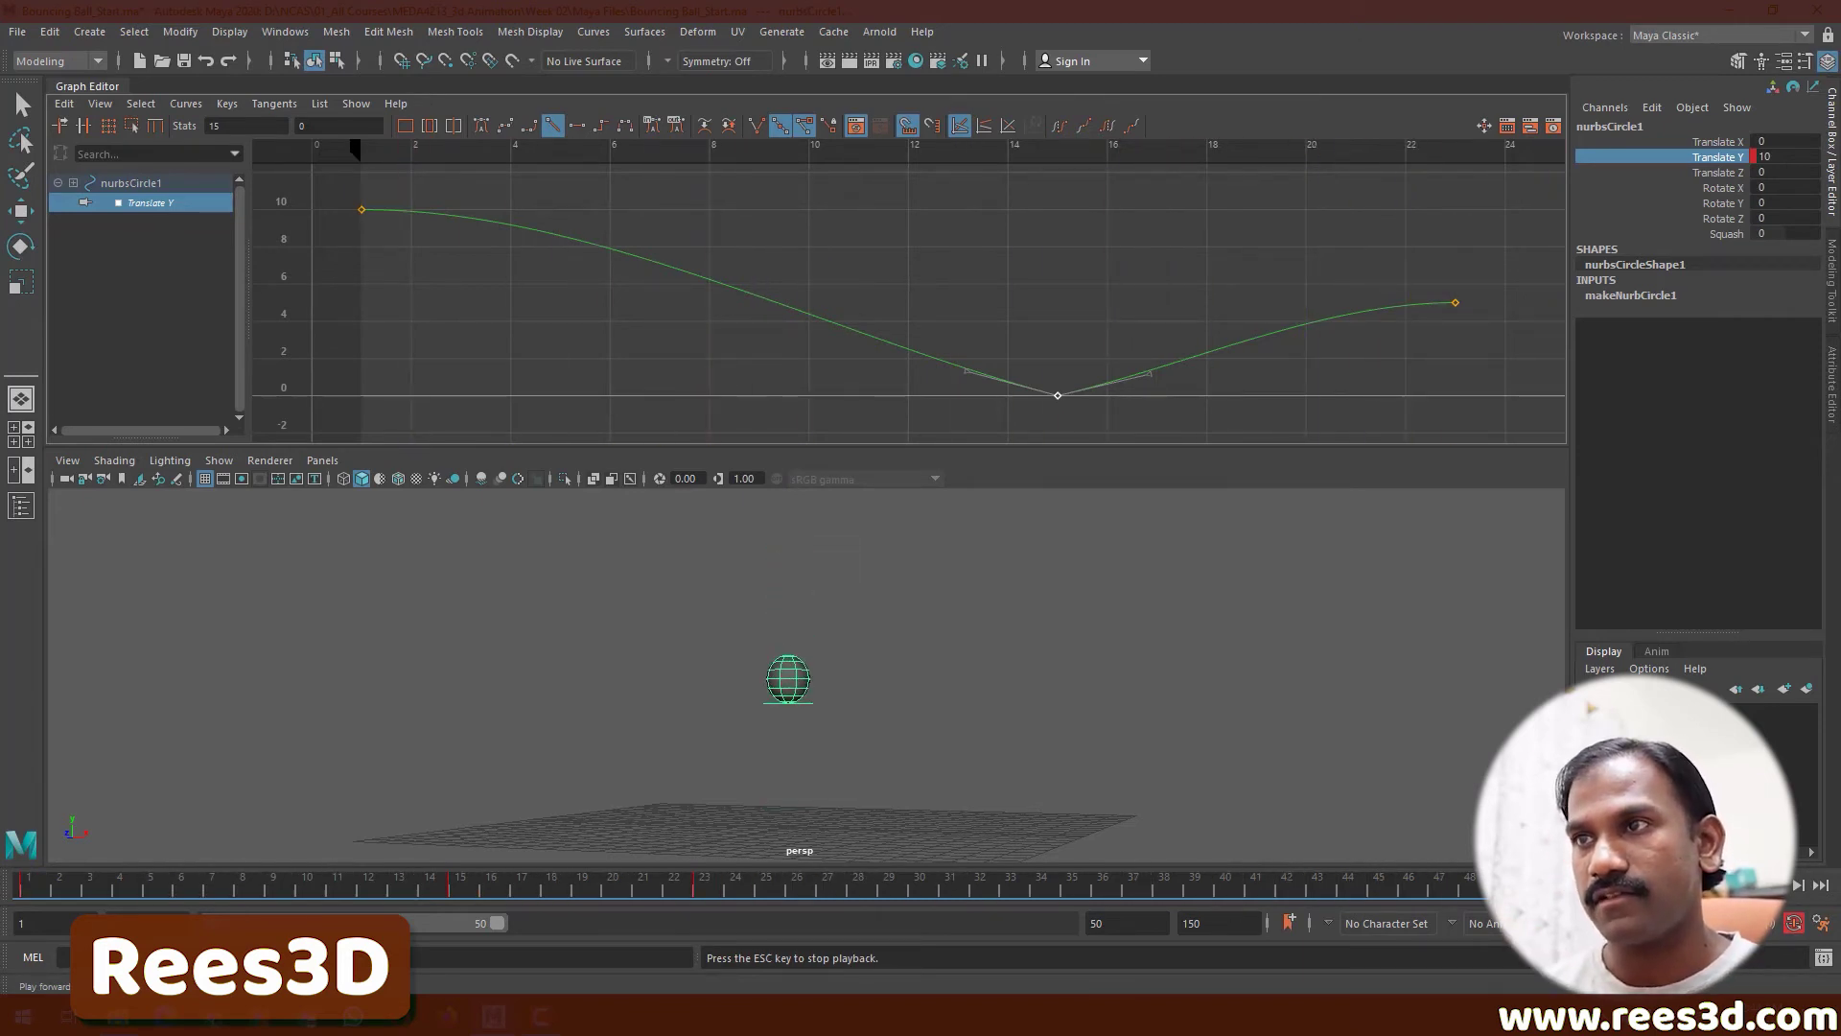
key("Escape")
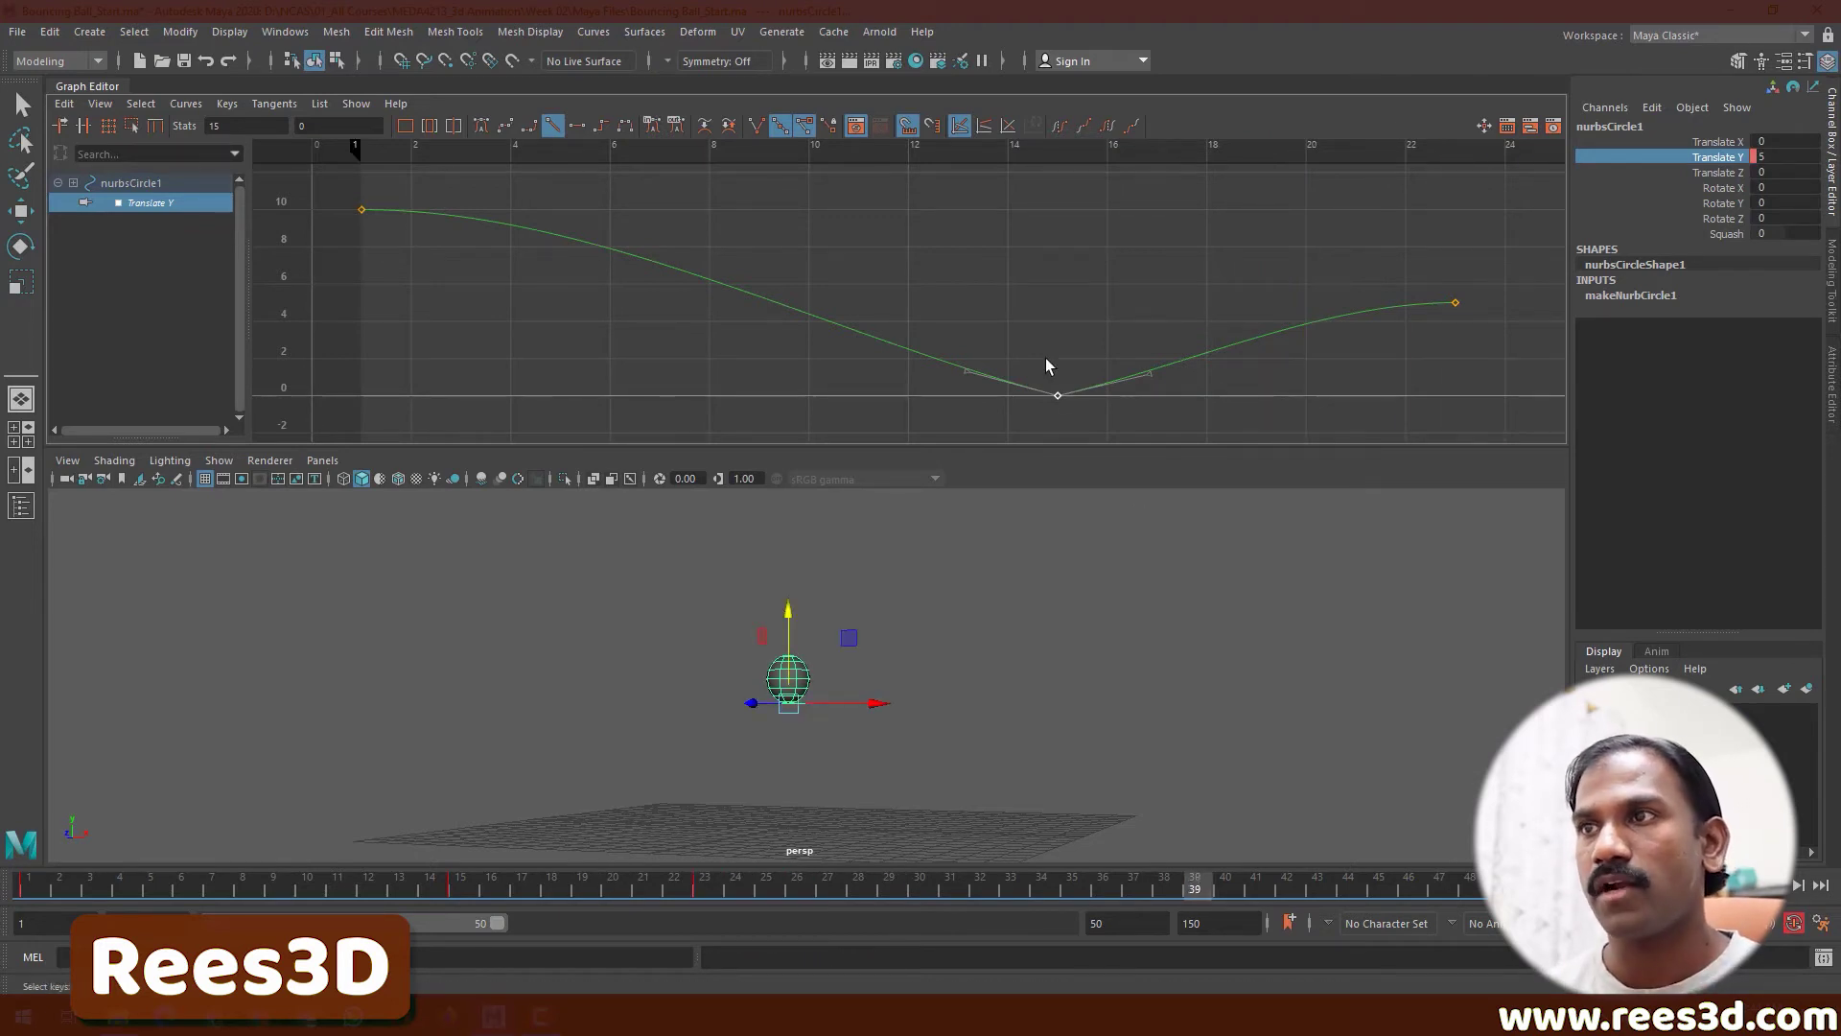
- Steepen the incoming tangent of the frame 15 key and break its tangents
left_click_drag(978, 378, 1004, 345)
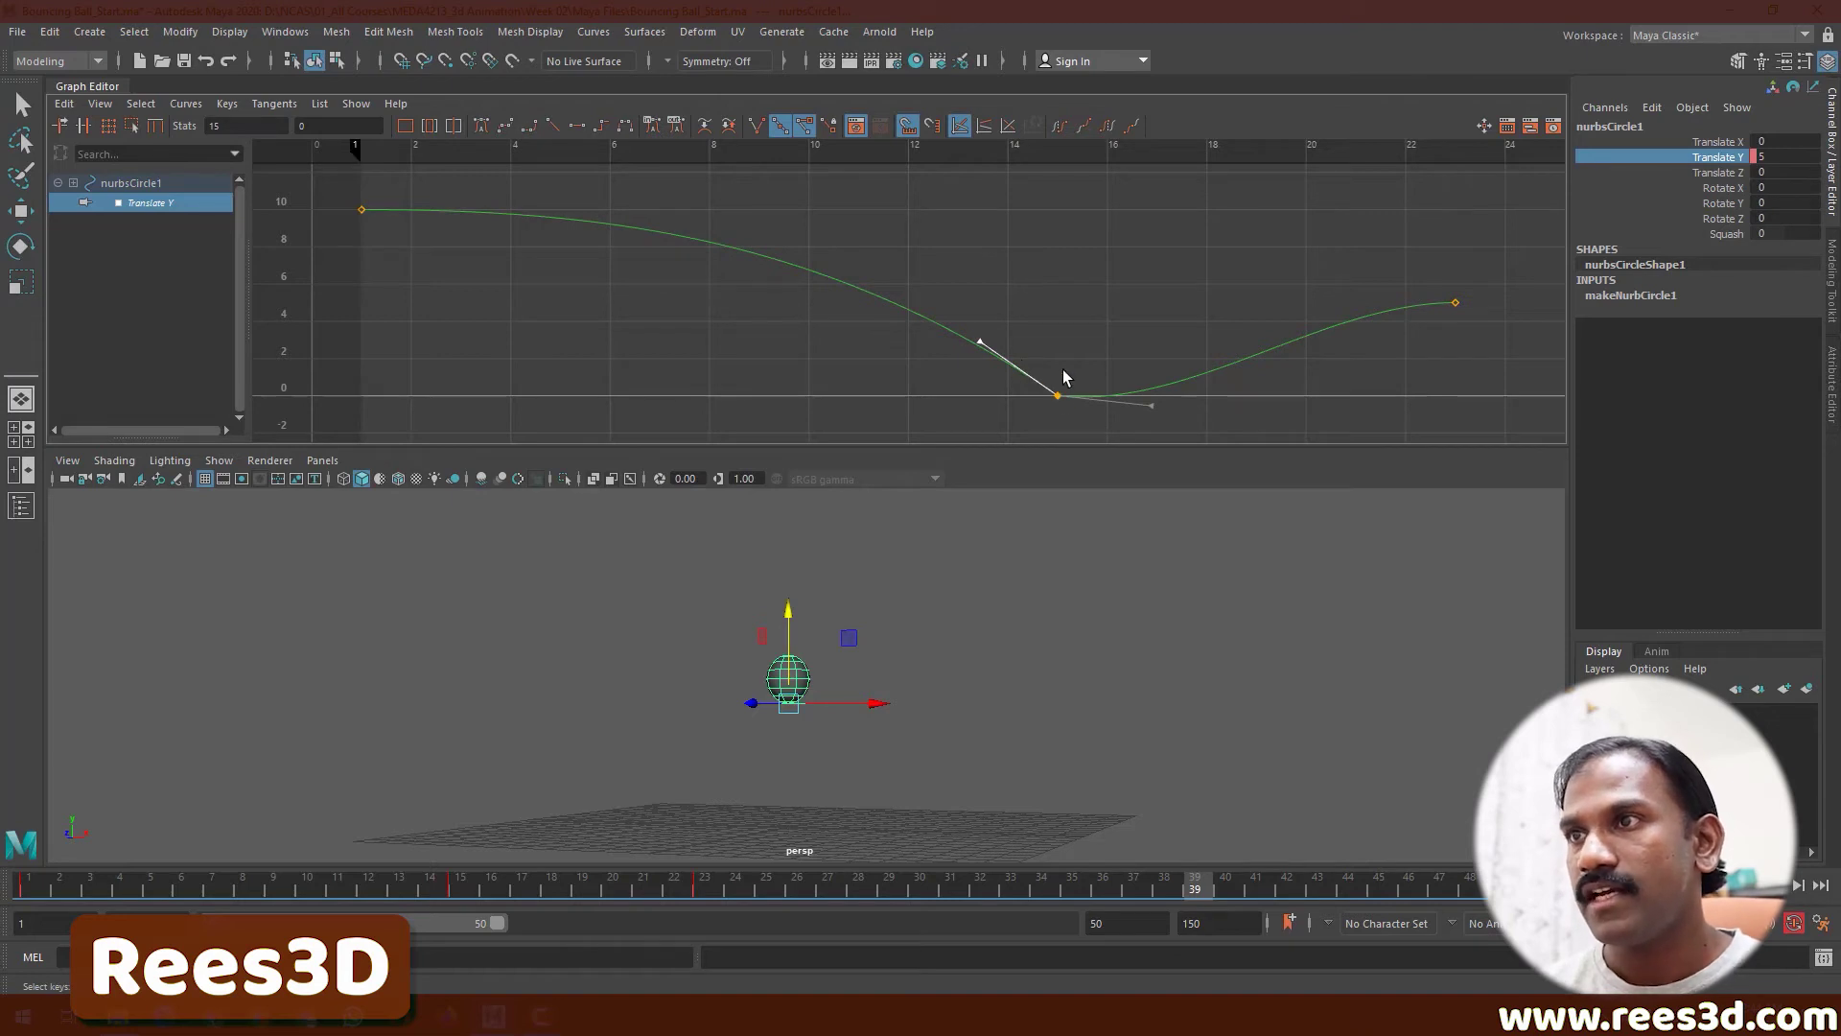
left_click(1057, 399)
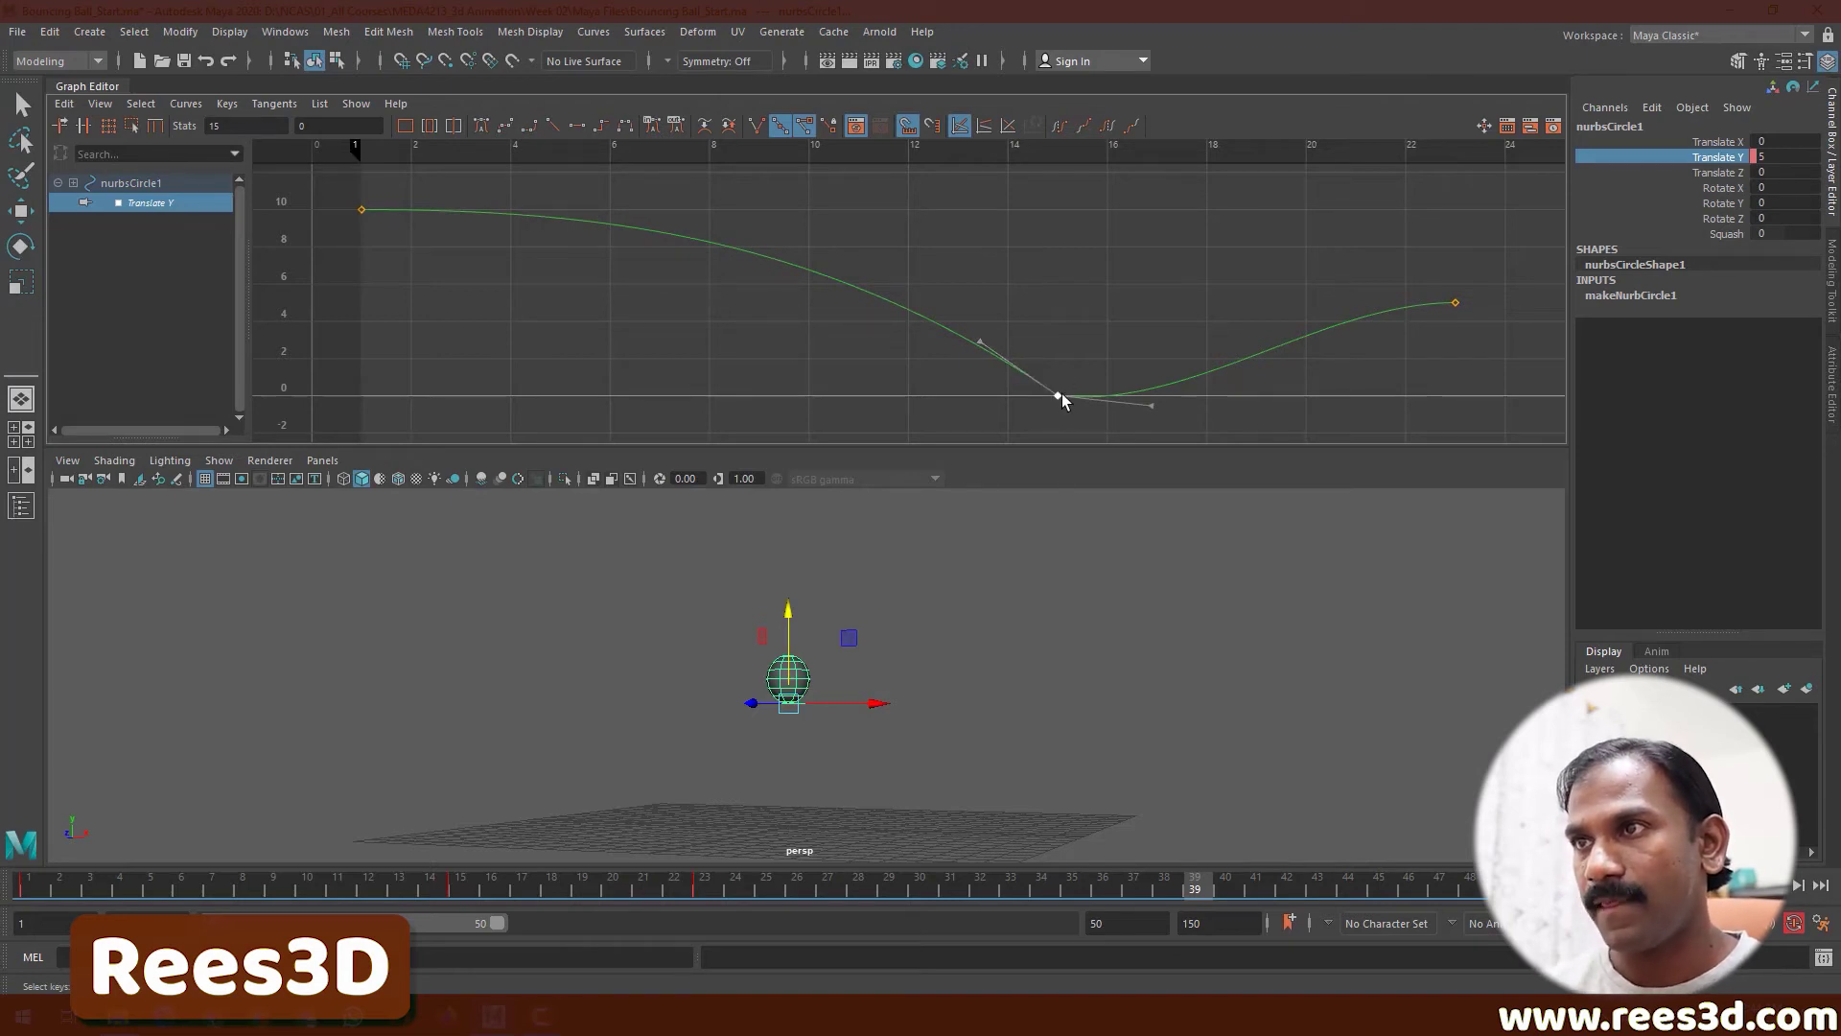
right_click(1060, 394)
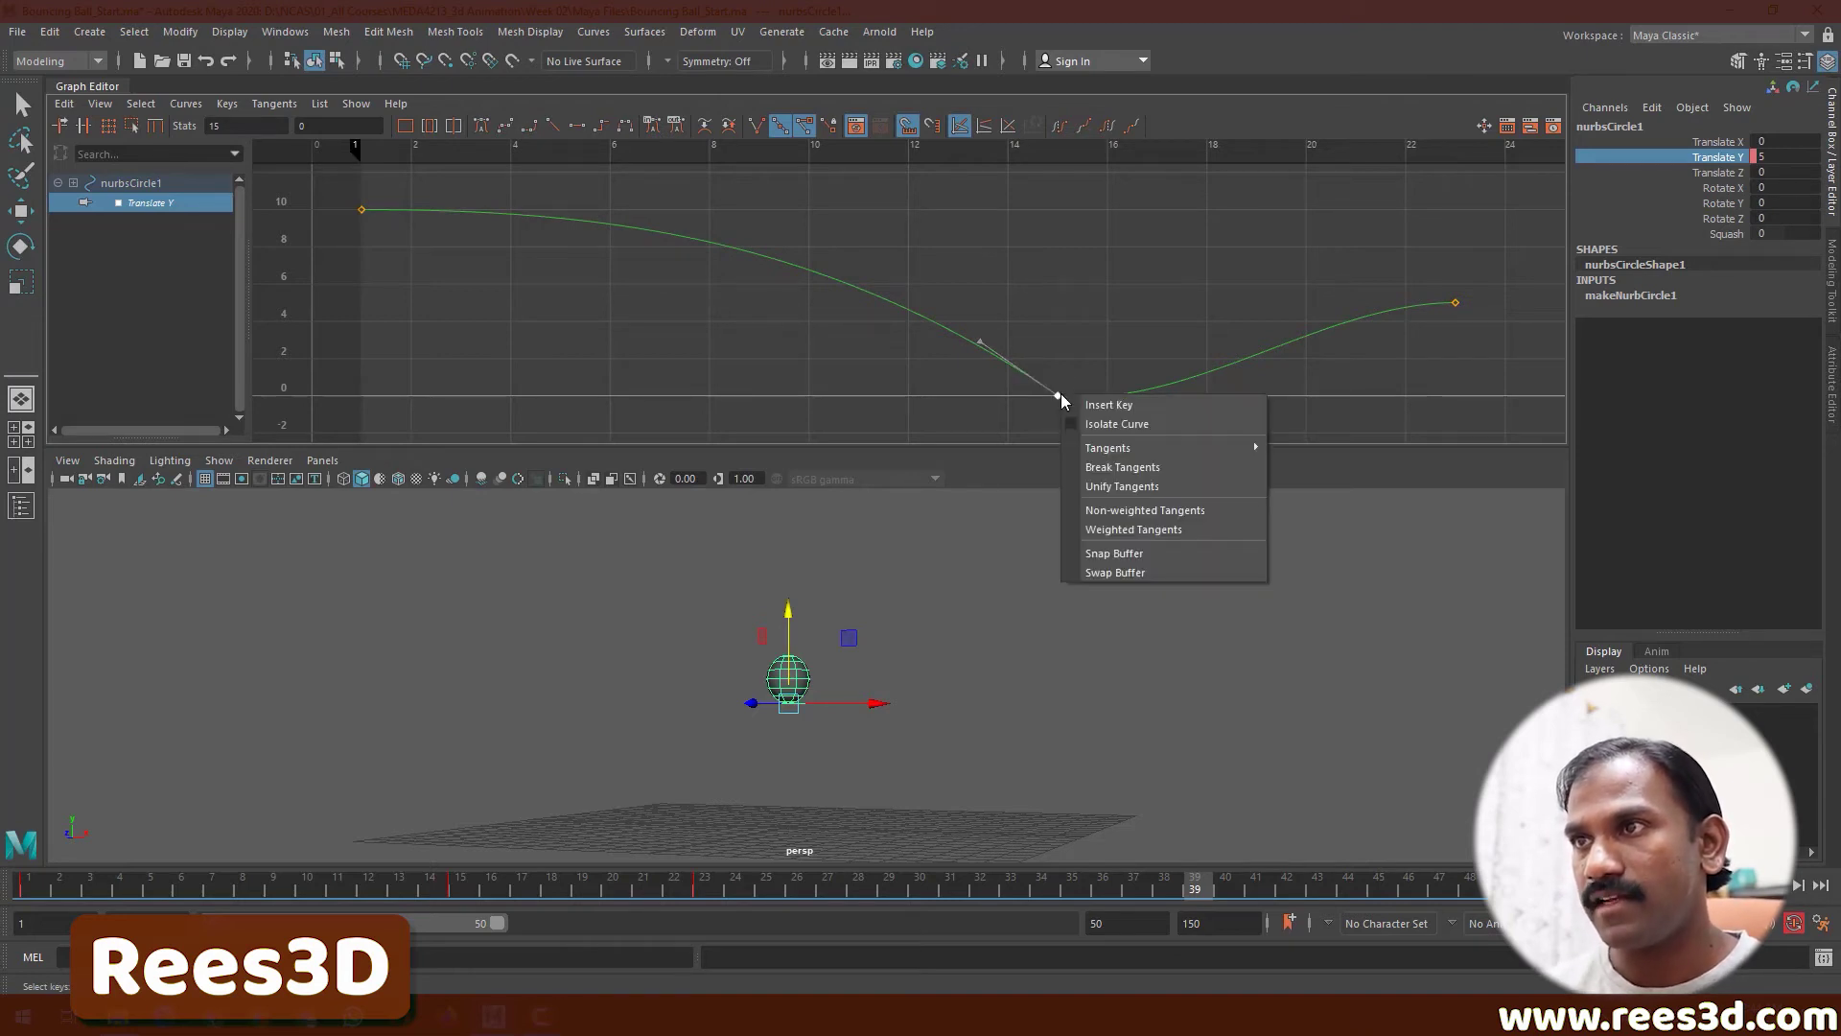
left_click(1121, 468)
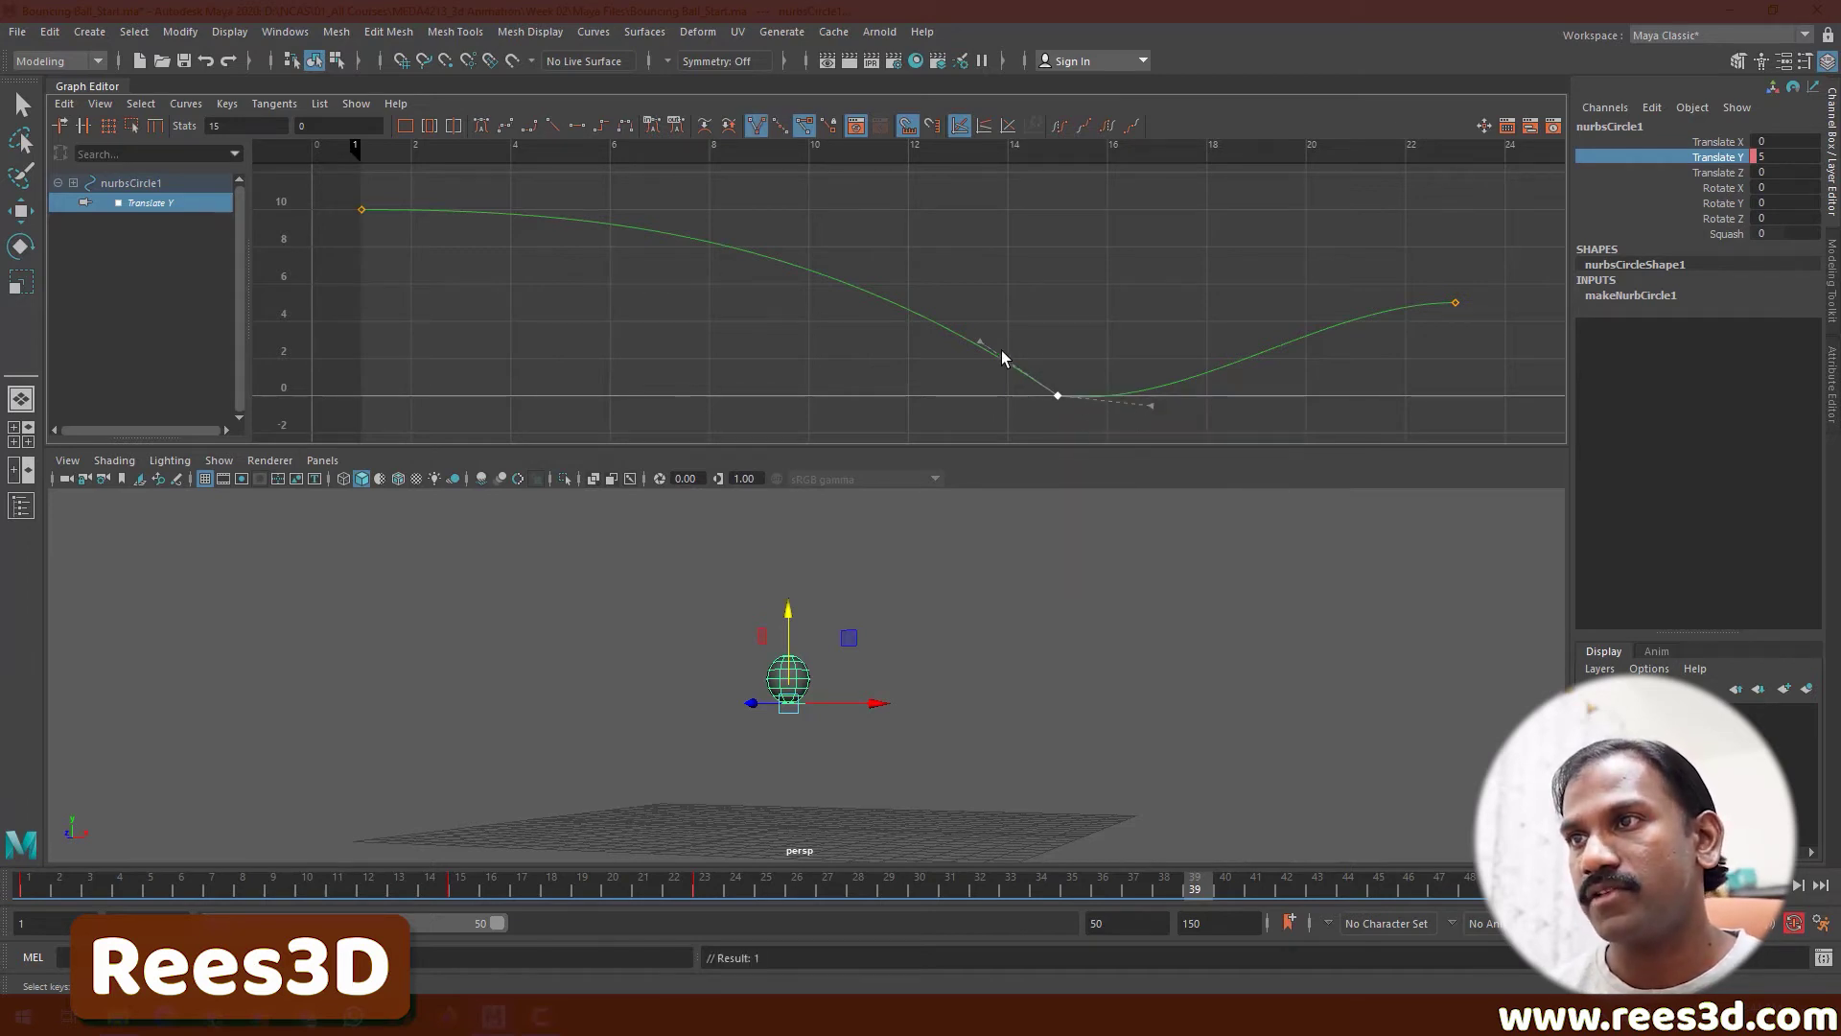
- Angle both broken tangents of the frame 15 key upward to form a sharp V at ground contact, and play from frame 1
left_click_drag(983, 345, 1008, 323)
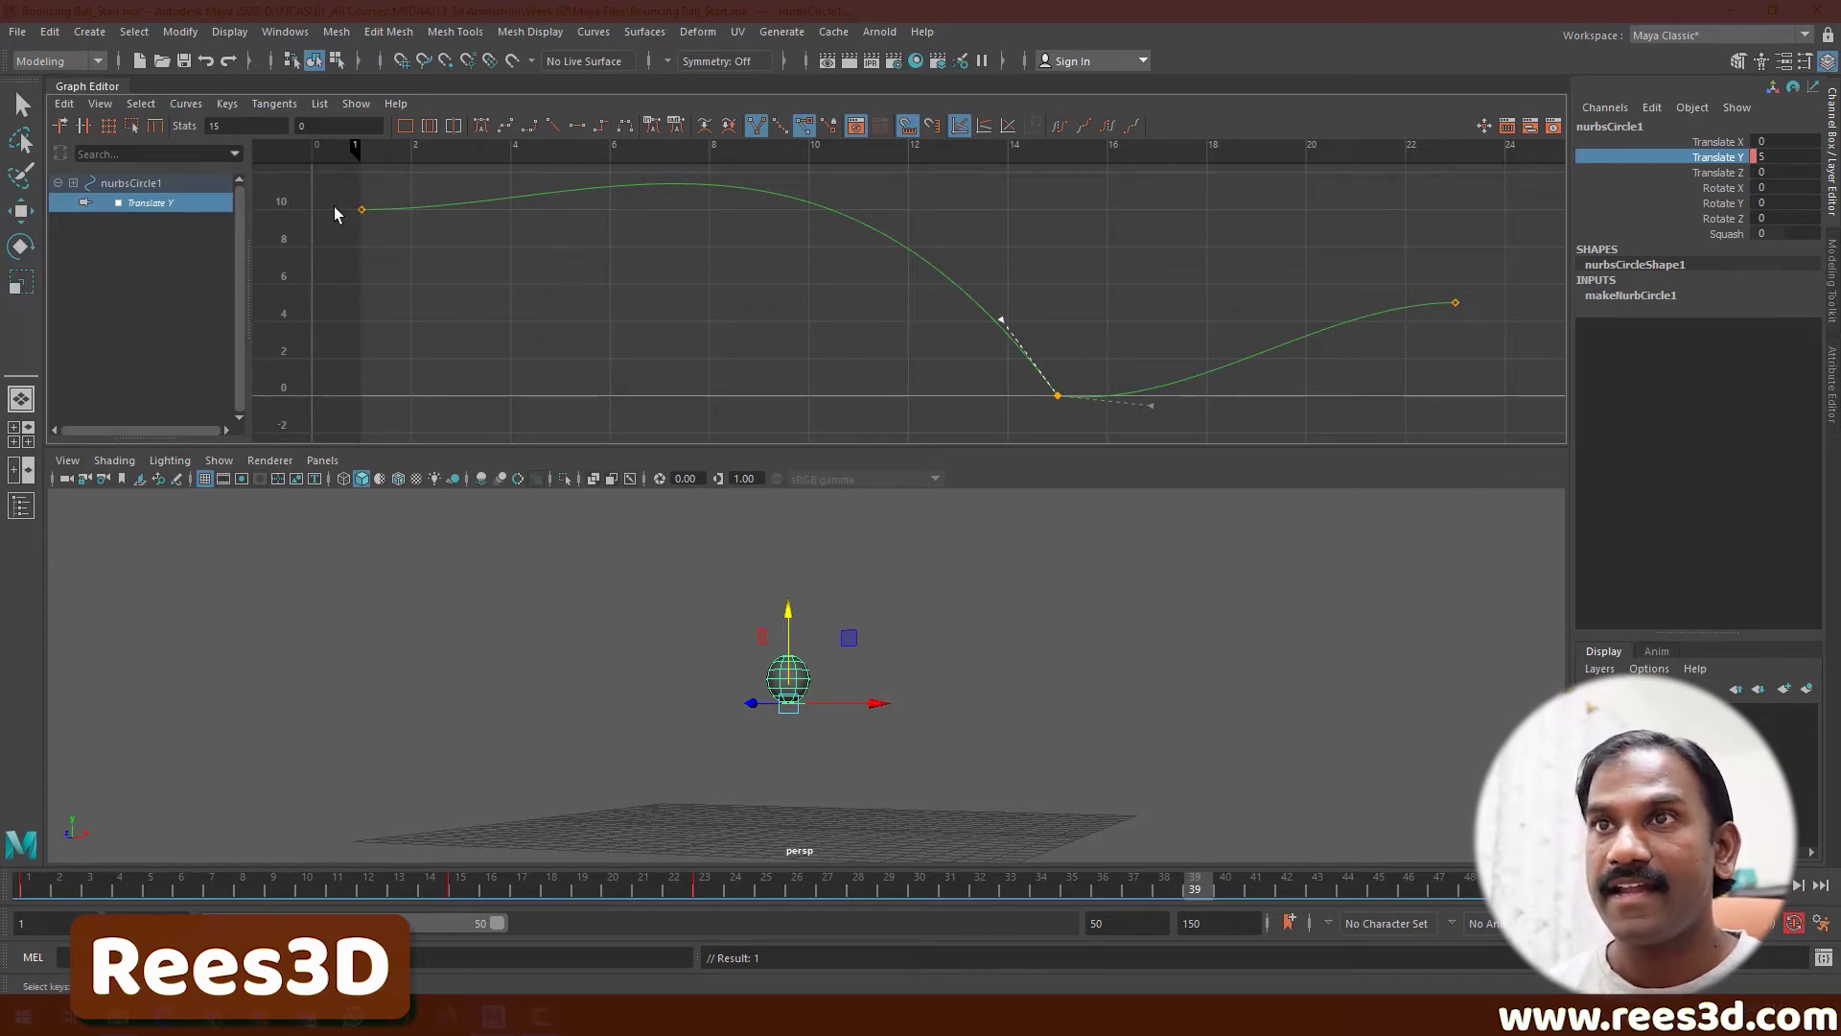
left_click_drag(1002, 320, 990, 345)
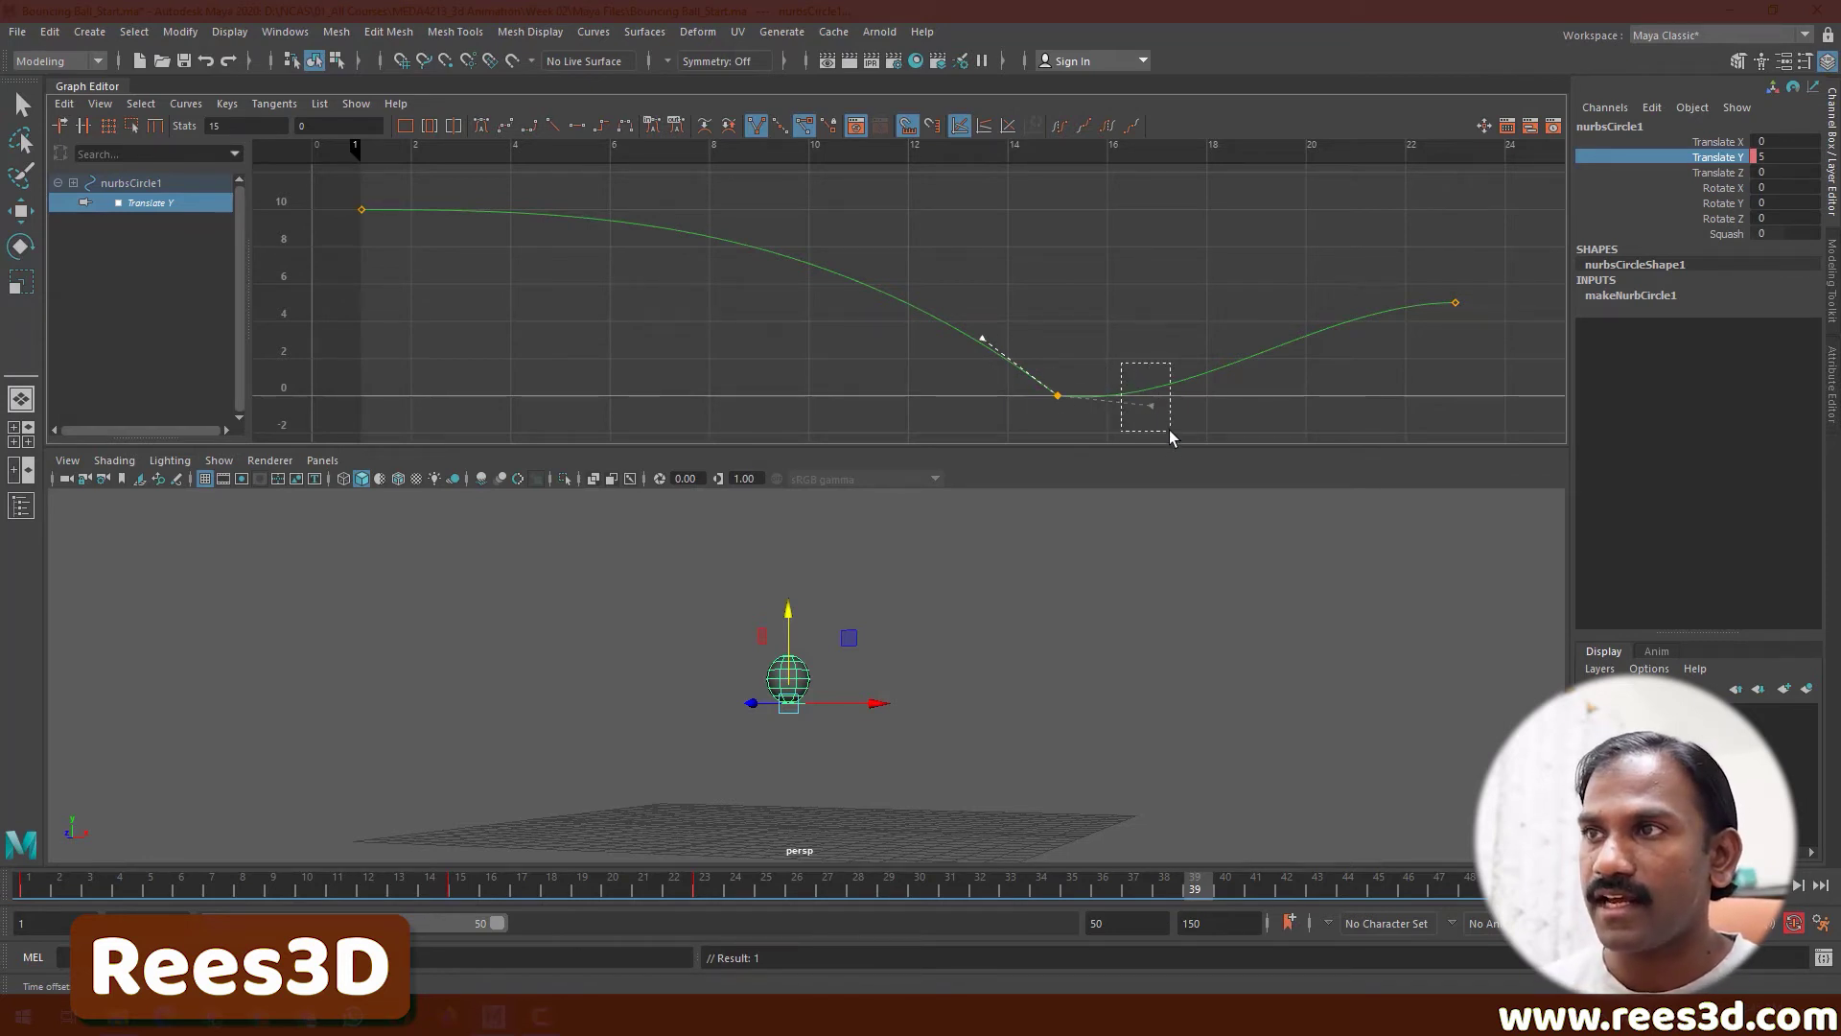
left_click_drag(1152, 406, 1126, 352)
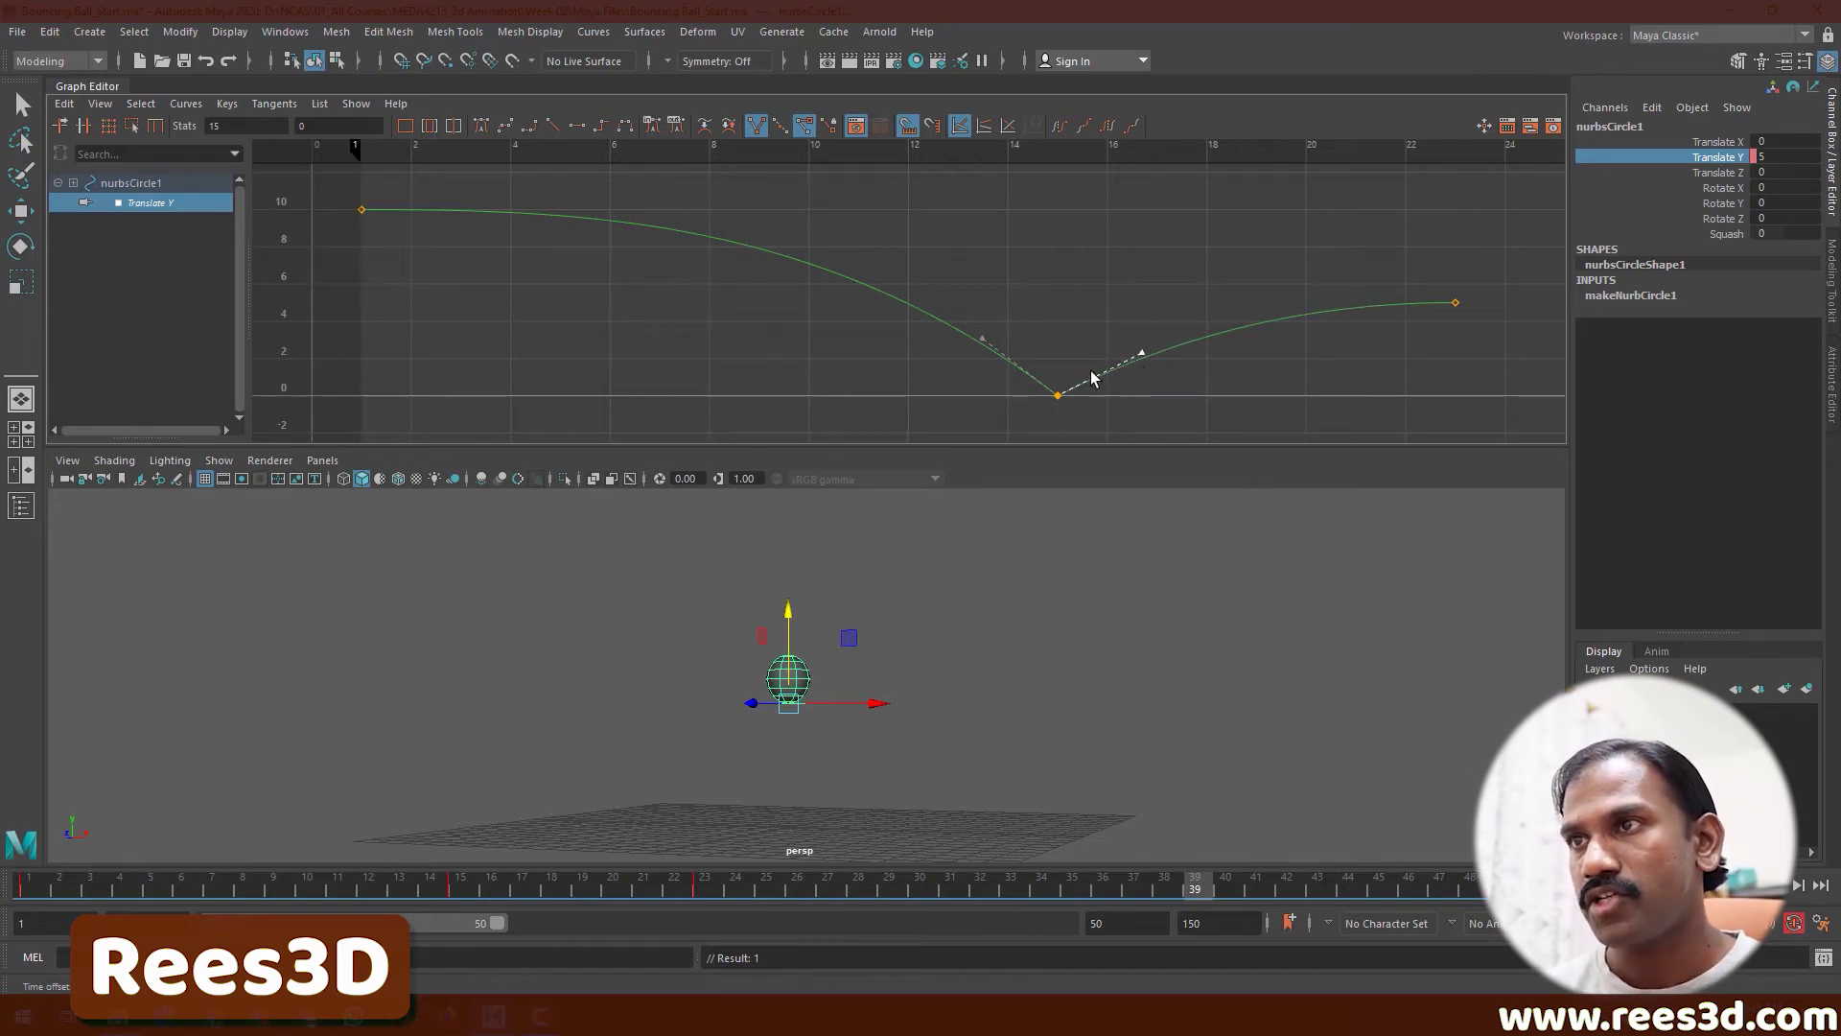
left_click(1666, 885)
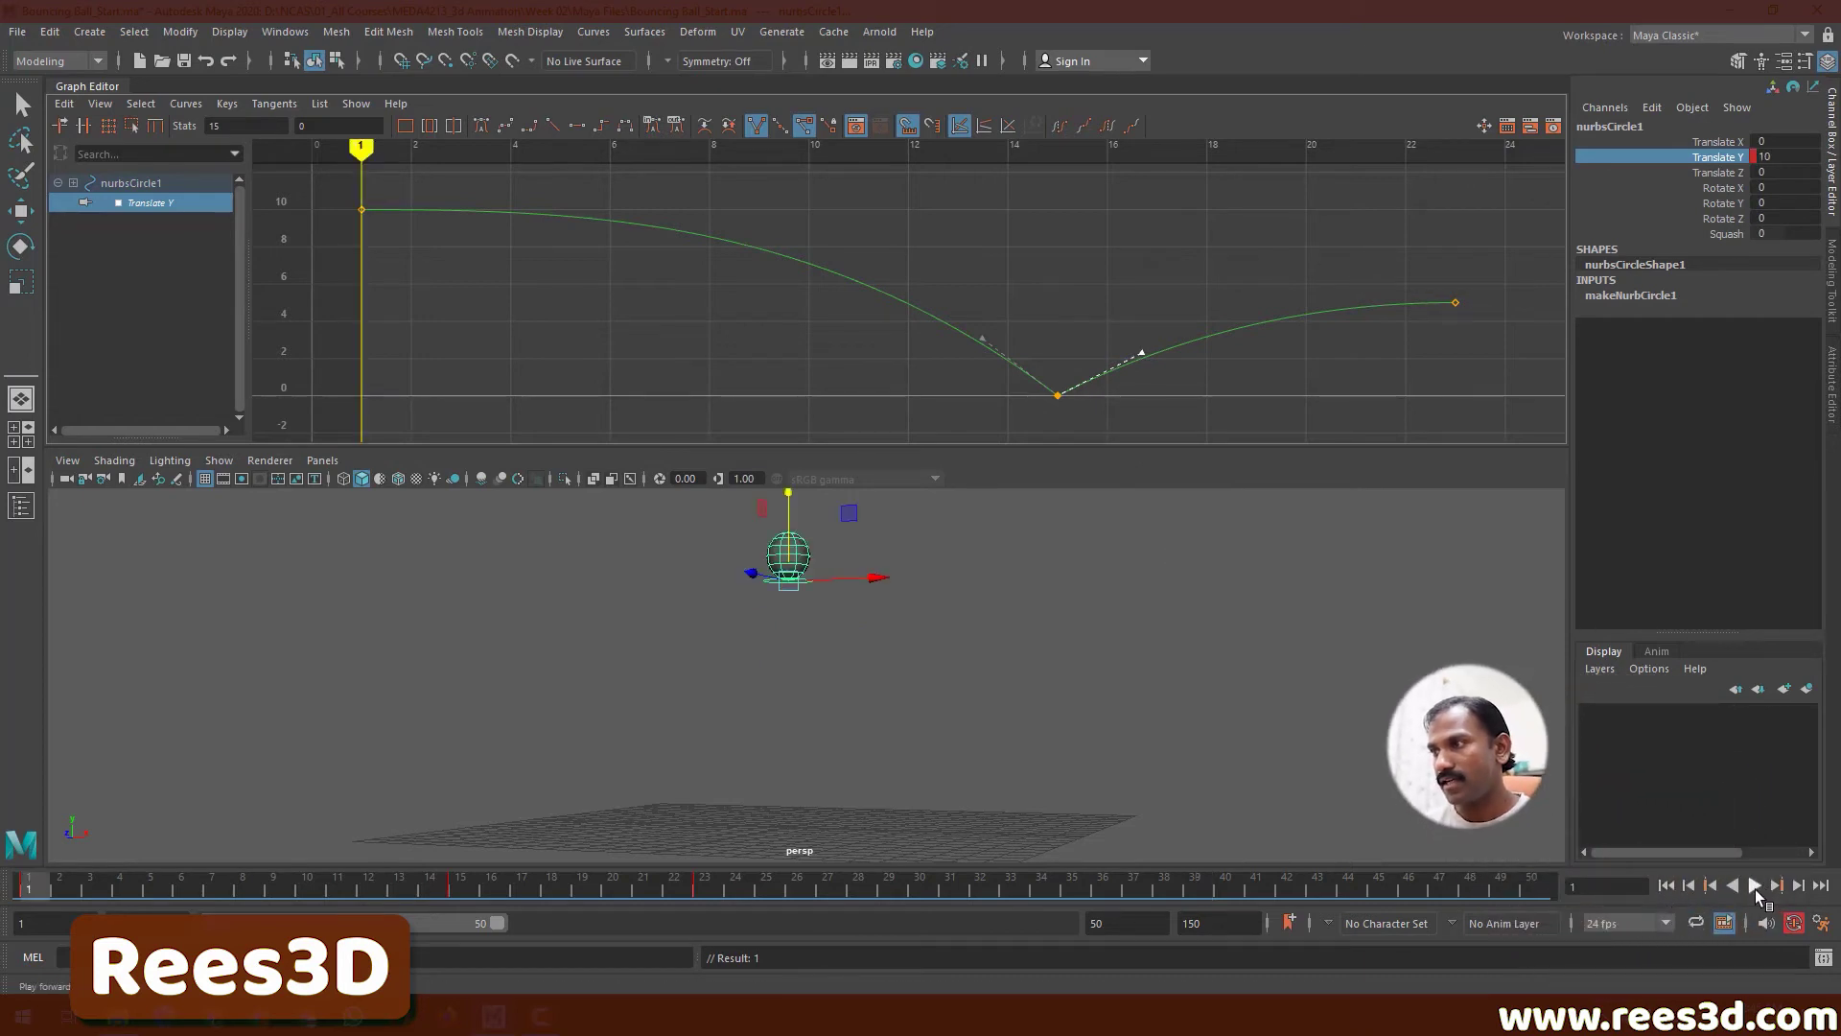
left_click(1754, 887)
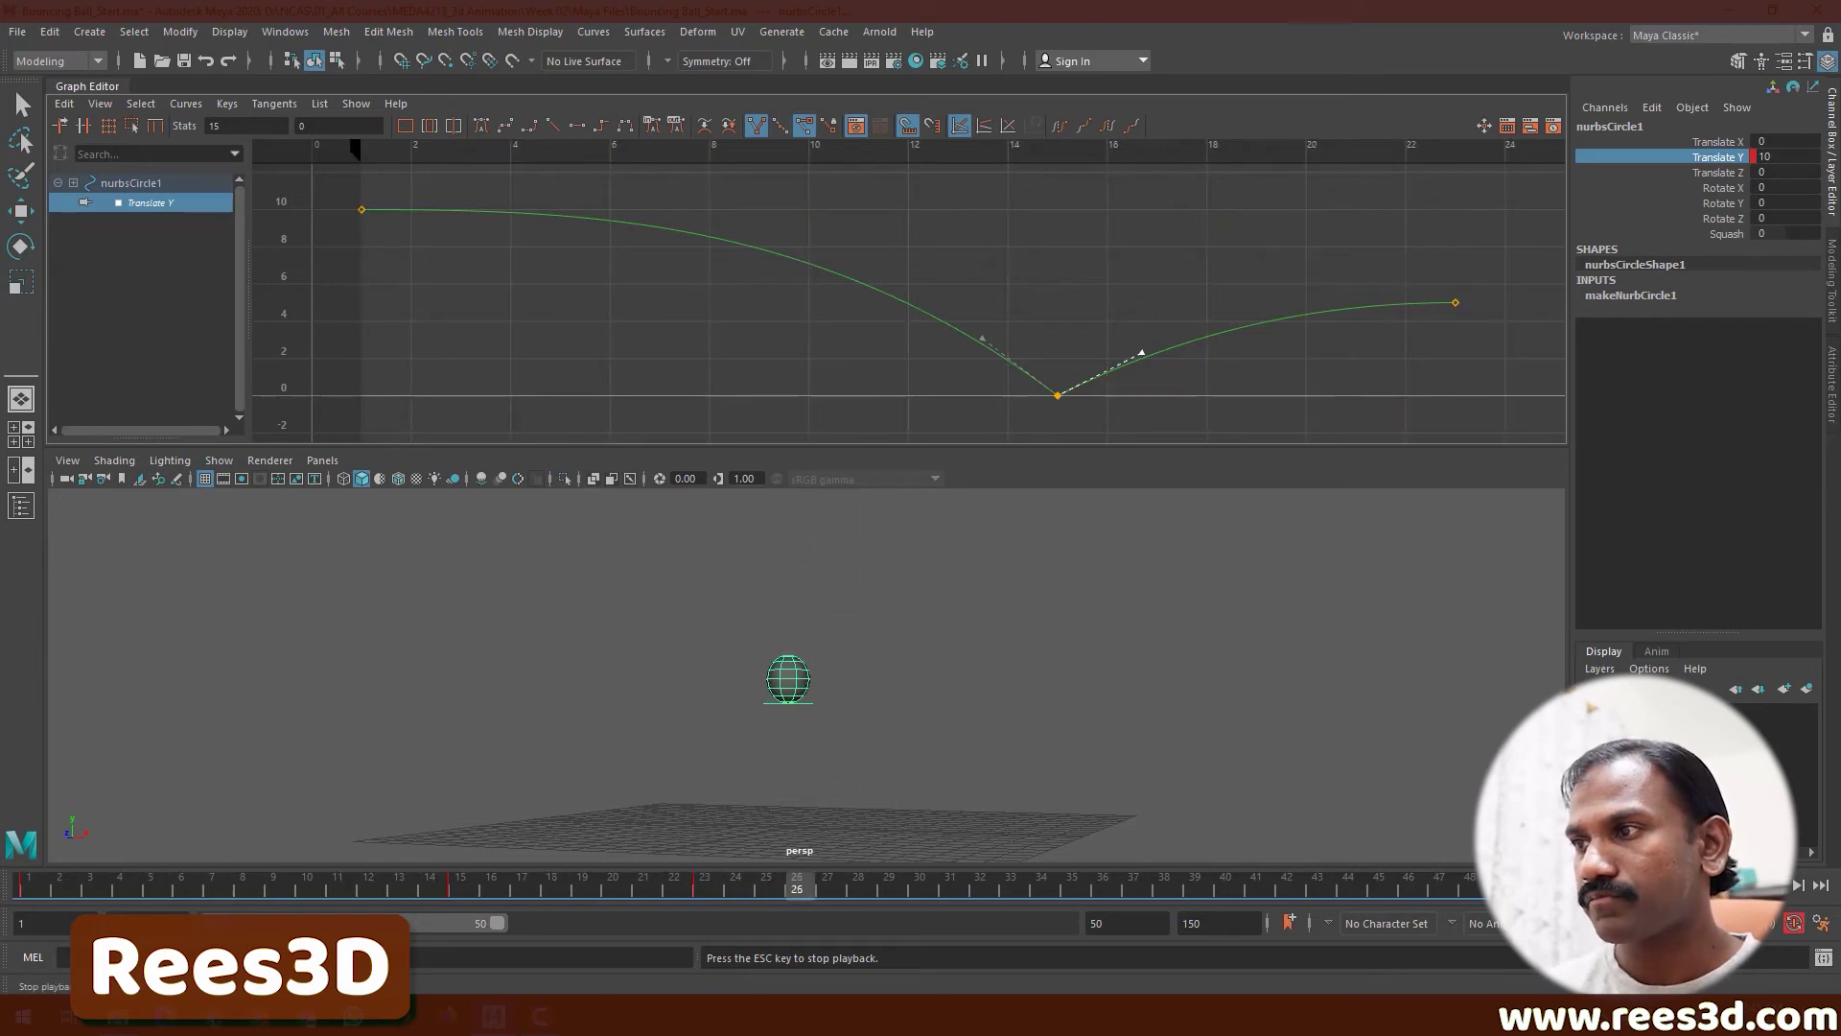
key("Escape")
- At frame 30, lower the ball and set the control's Translate Y to 0, and play the animation from frame 1
mouse_move(227, 879)
left_mouse_down()
mouse_move(28, 879)
mouse_move(338, 880)
mouse_move(675, 941)
mouse_move(797, 937)
mouse_move(559, 918)
mouse_move(882, 942)
mouse_move(716, 921)
mouse_move(920, 925)
left_mouse_up()
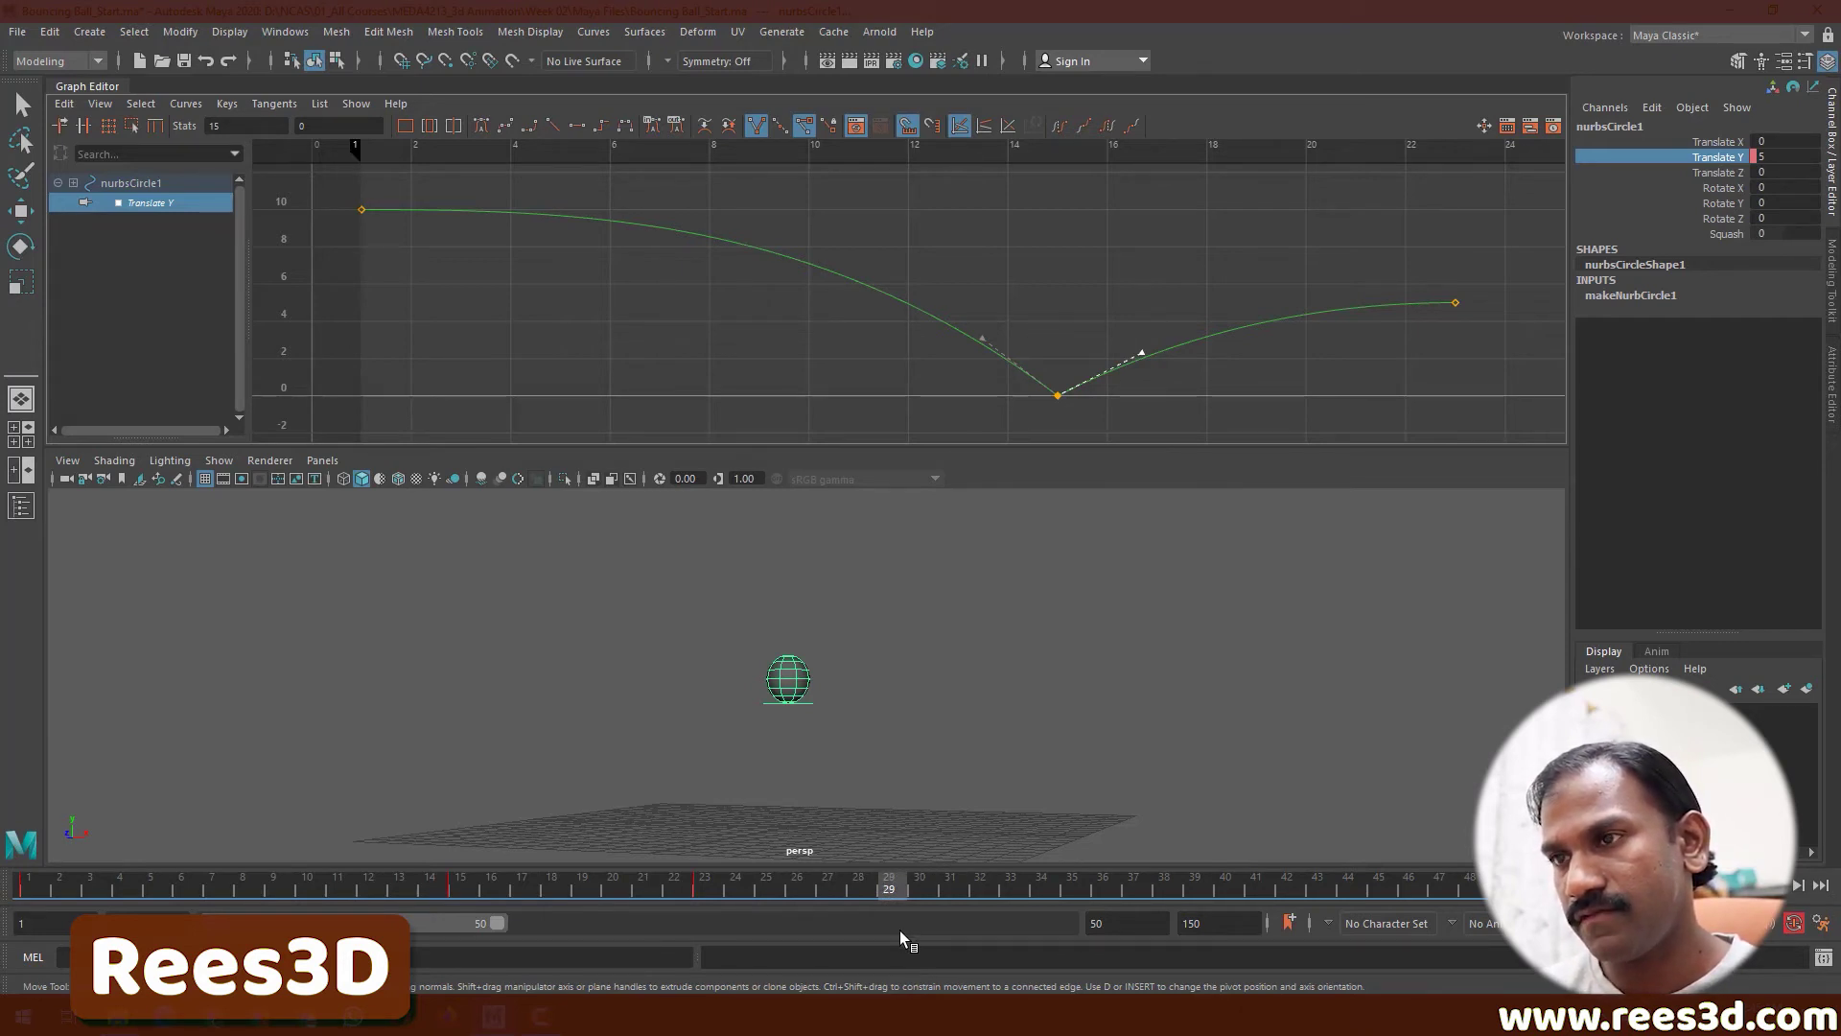
left_click(922, 929)
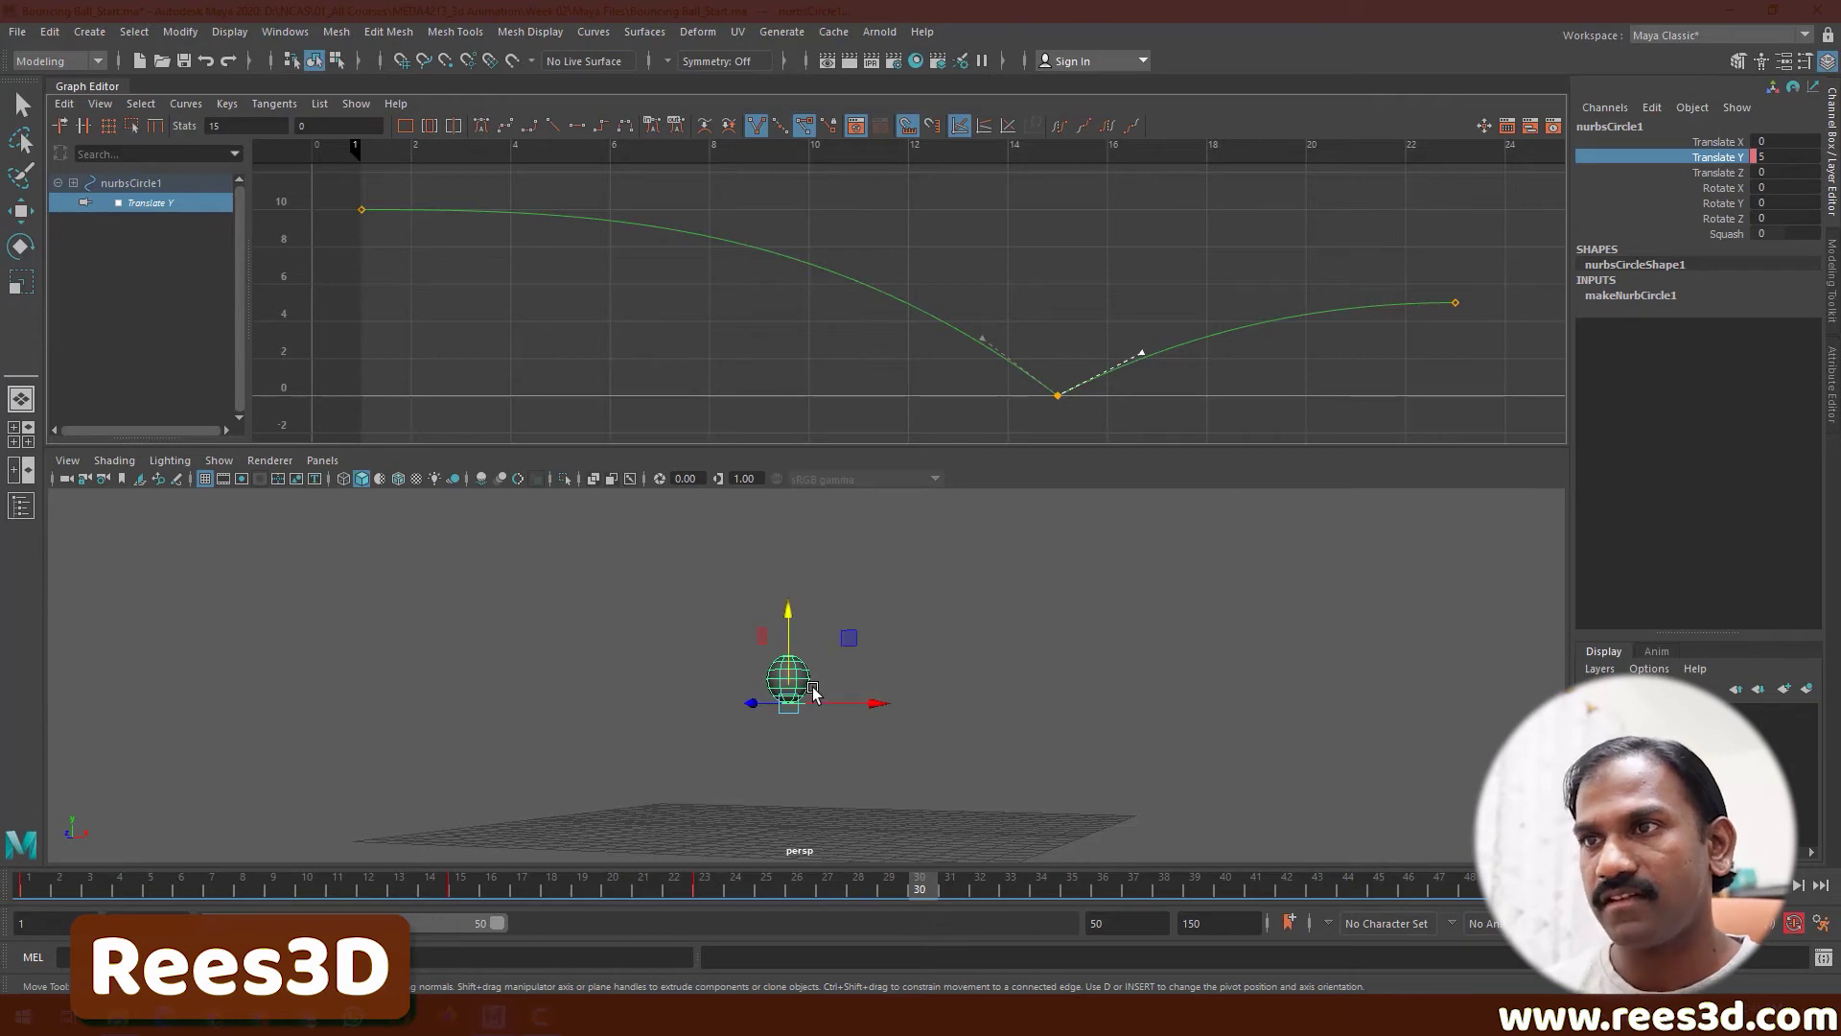
left_click_drag(793, 617, 793, 727)
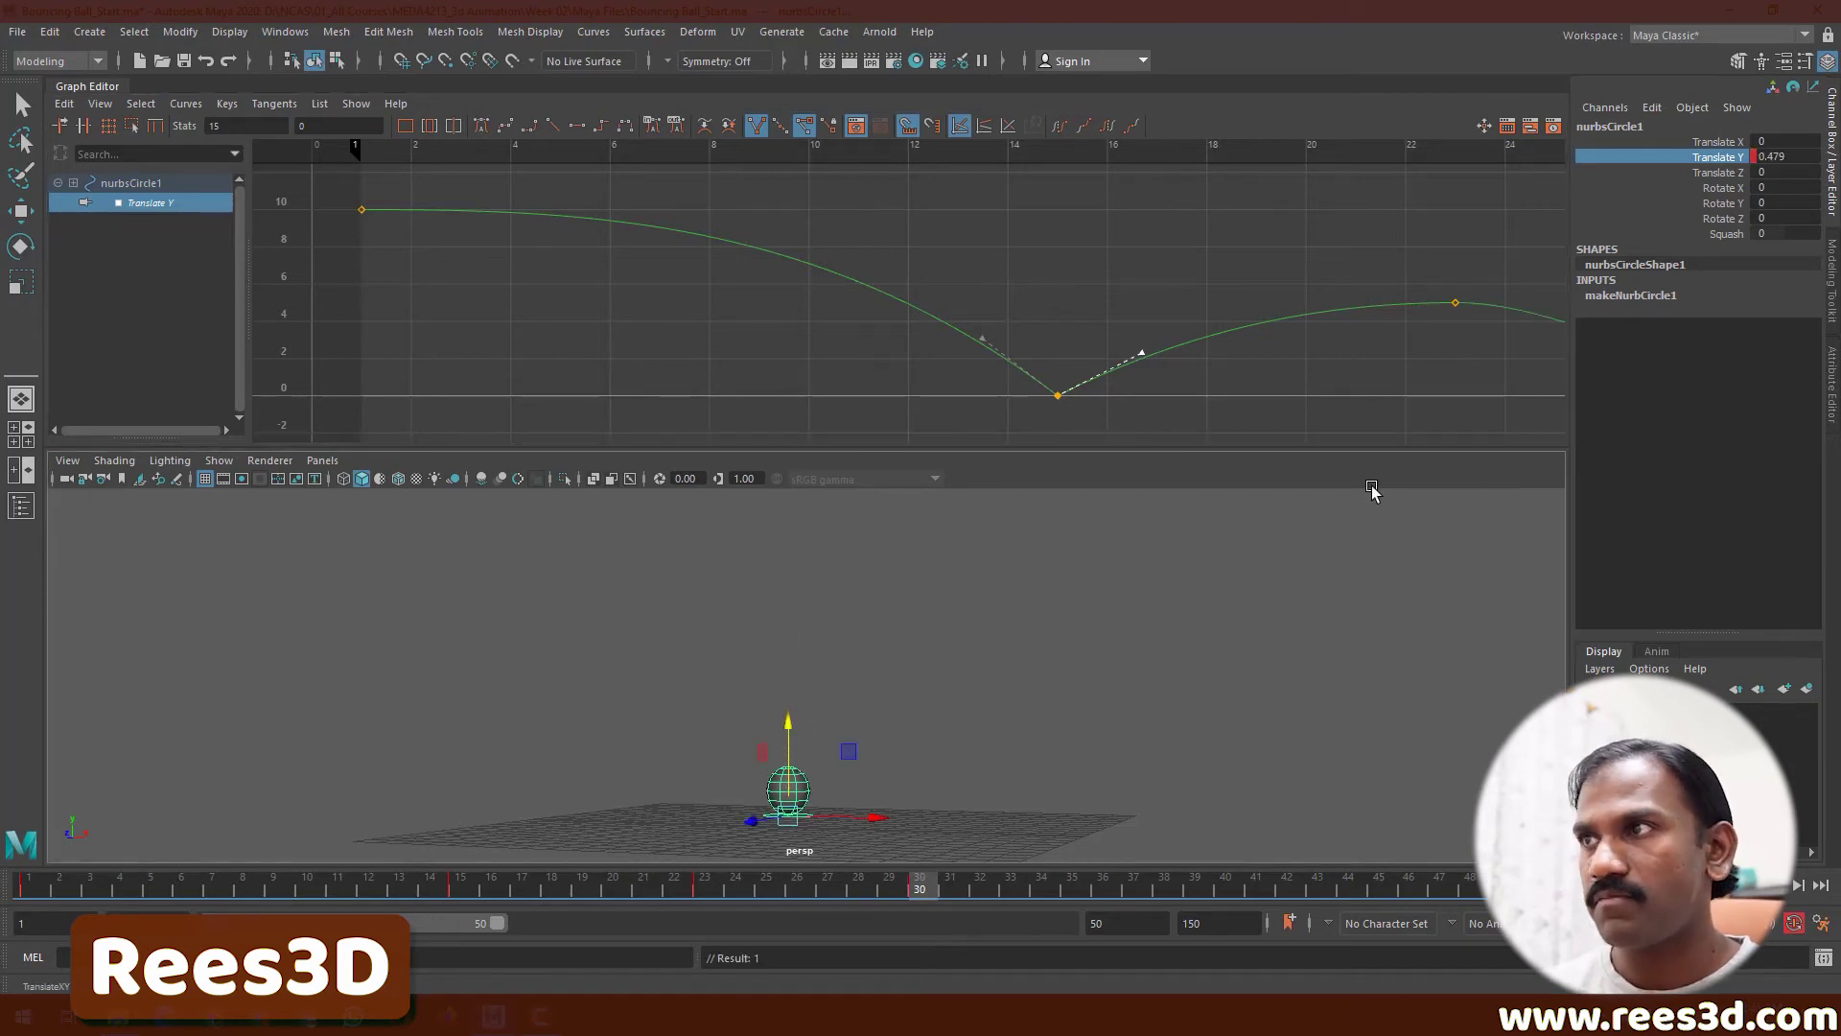
double_click(1790, 157)
type("0")
key("Return")
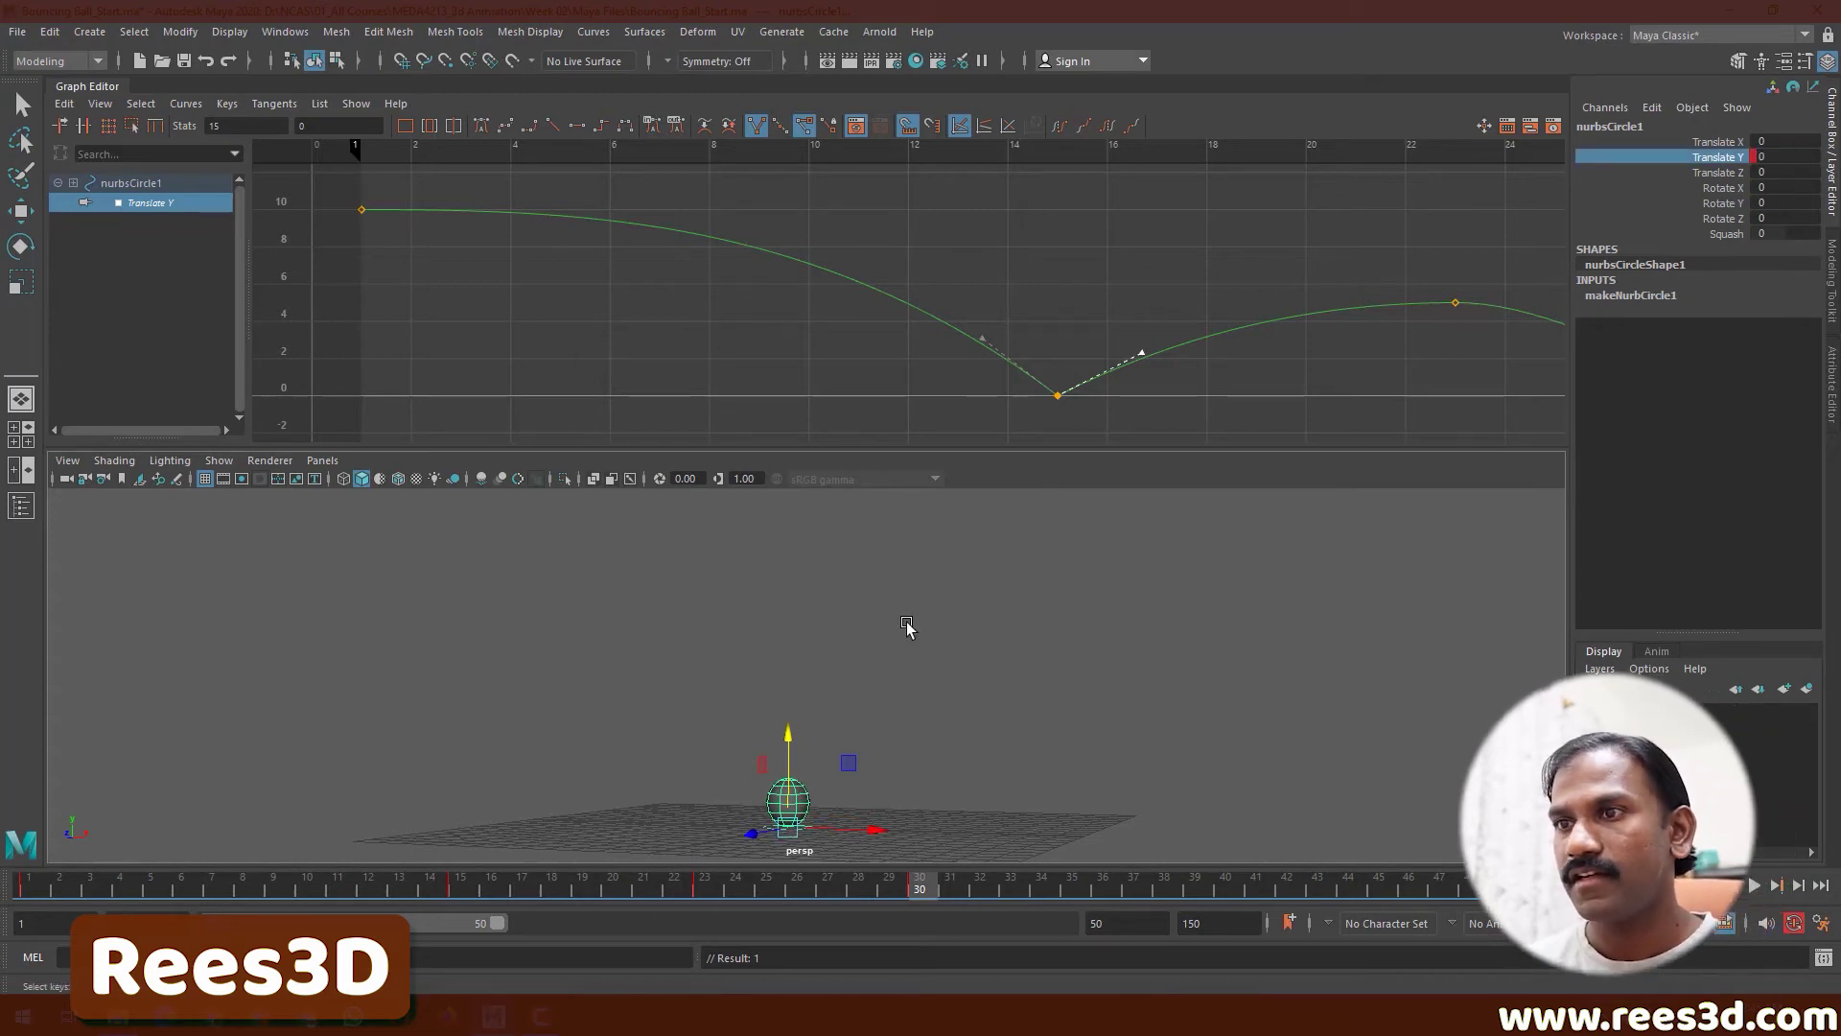
left_click(1667, 885)
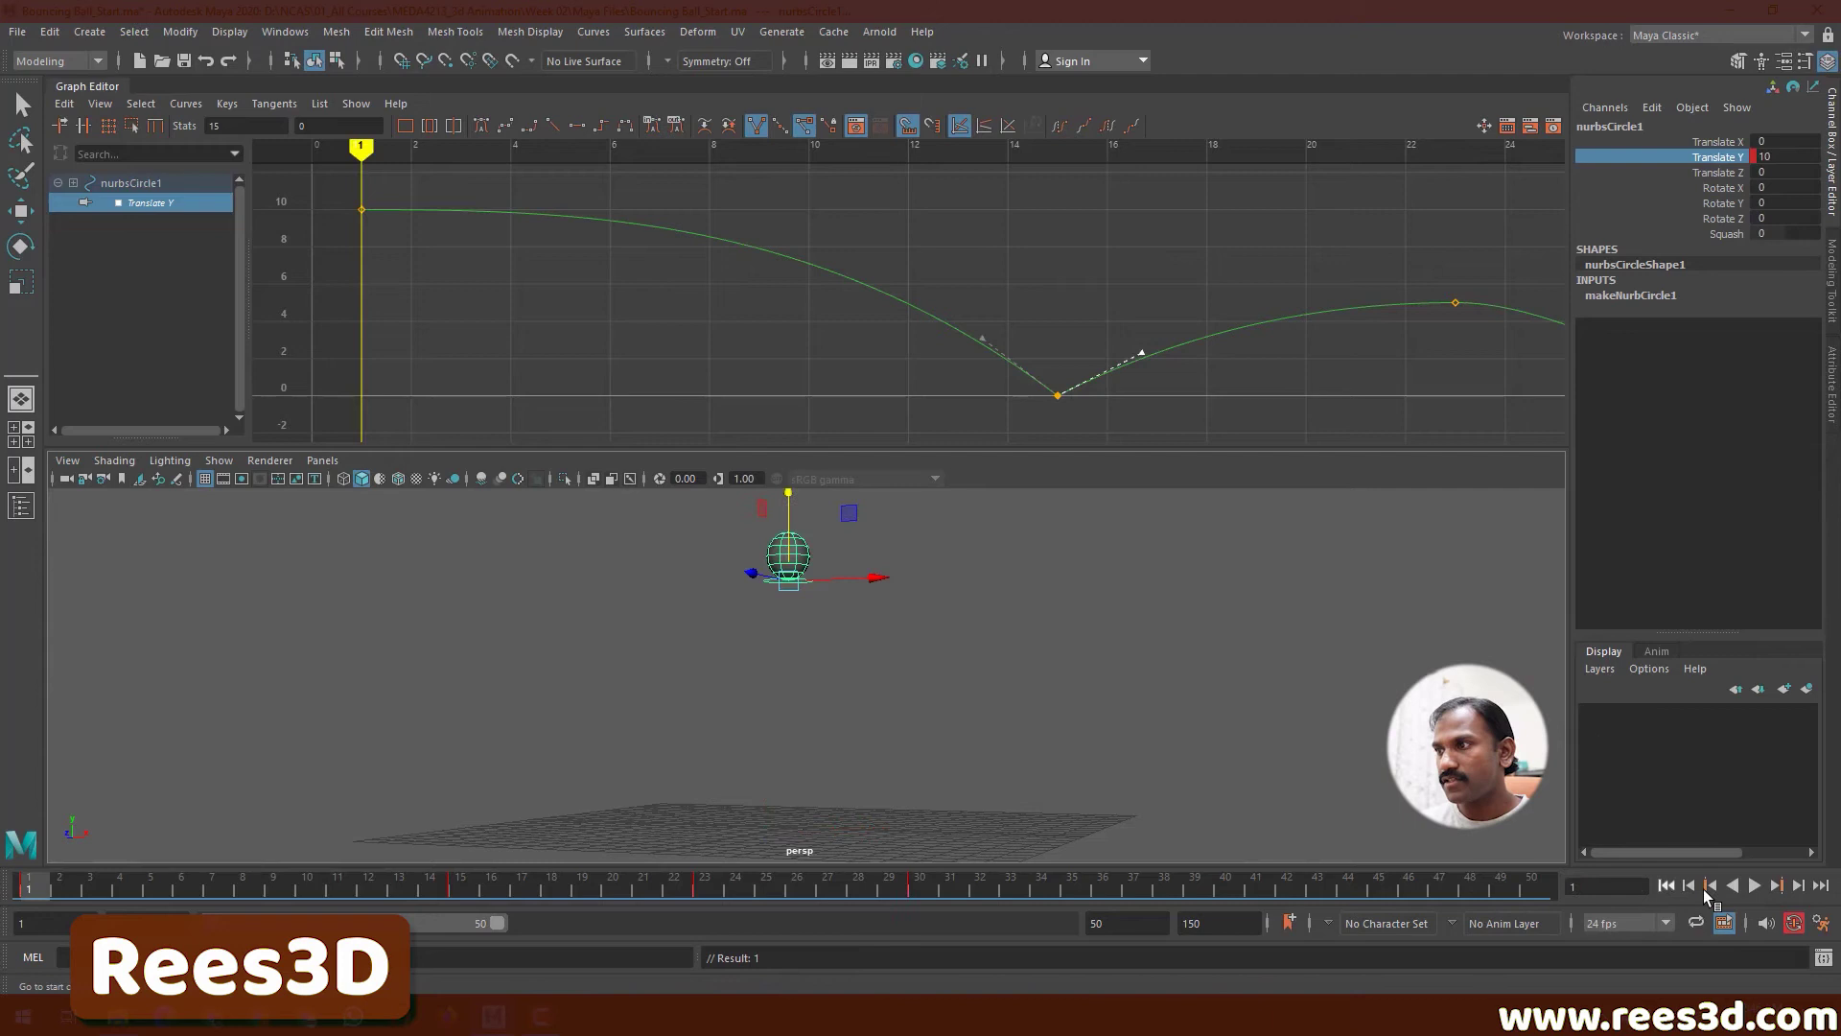
left_click(1752, 890)
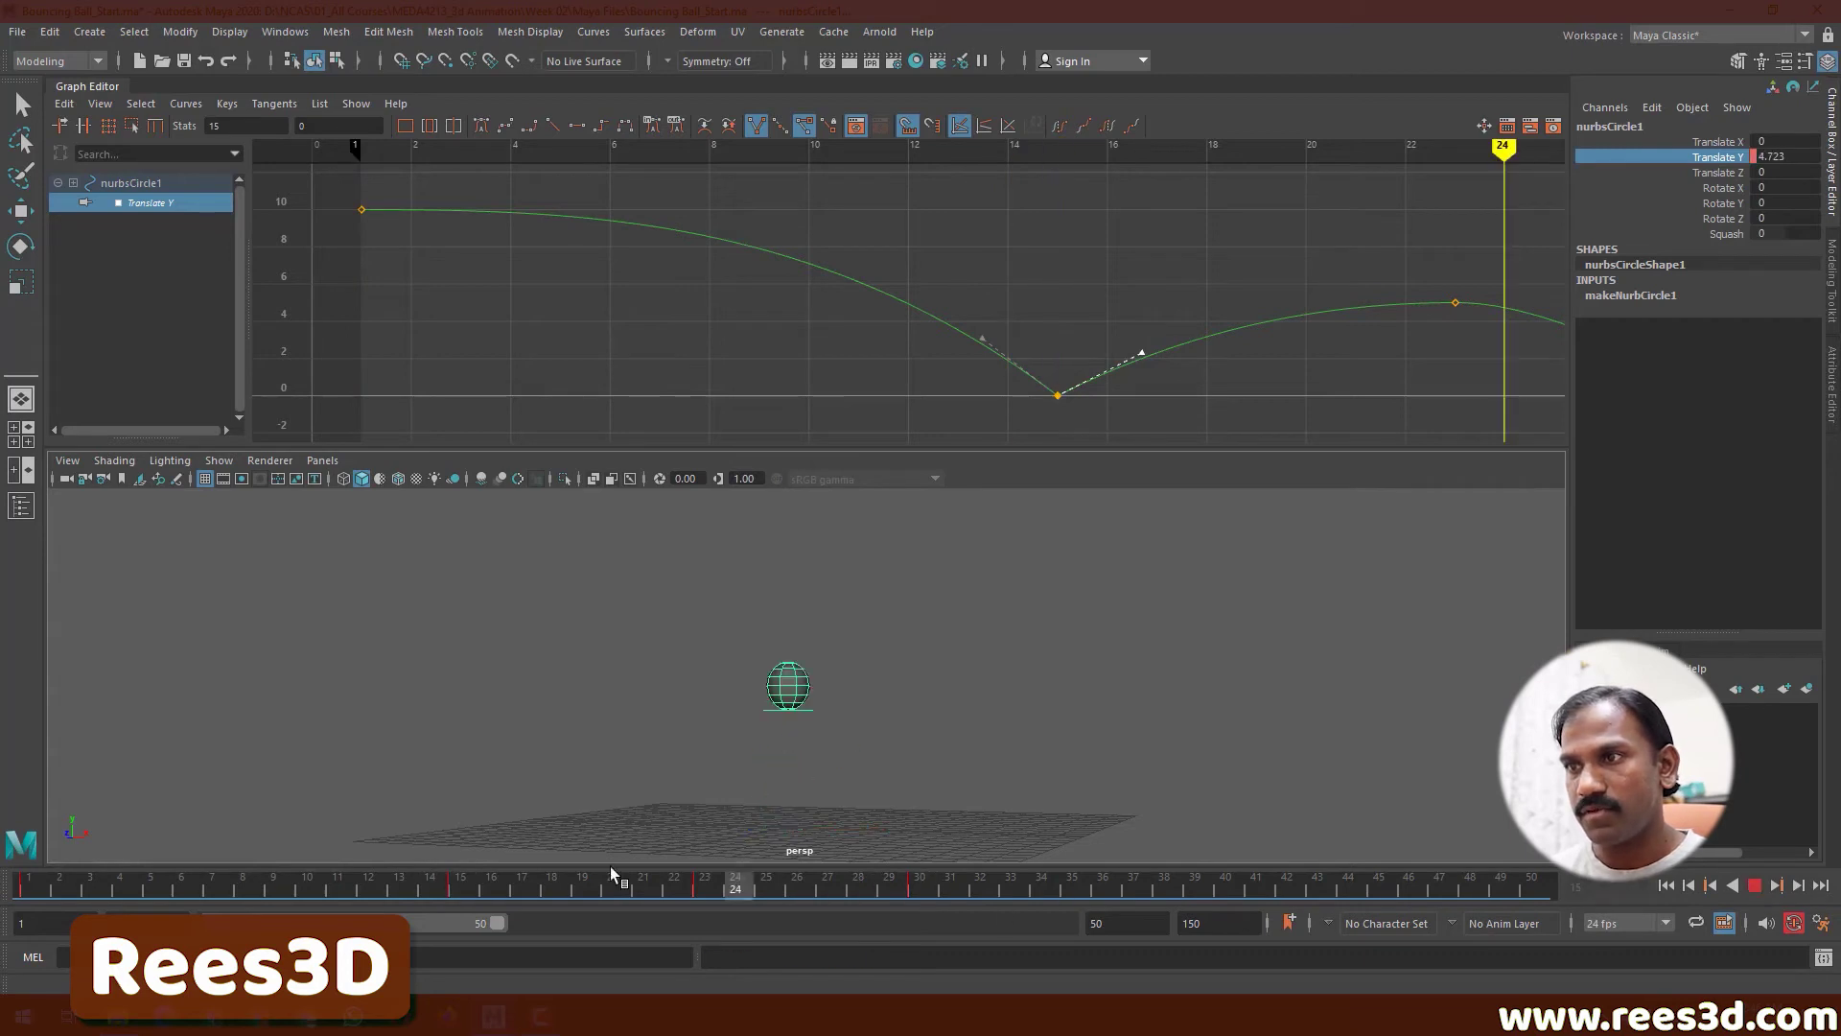
- At frame 34, raise the ball and key the control with Translate Y set to 2.5
left_click_drag(671, 887, 1036, 900)
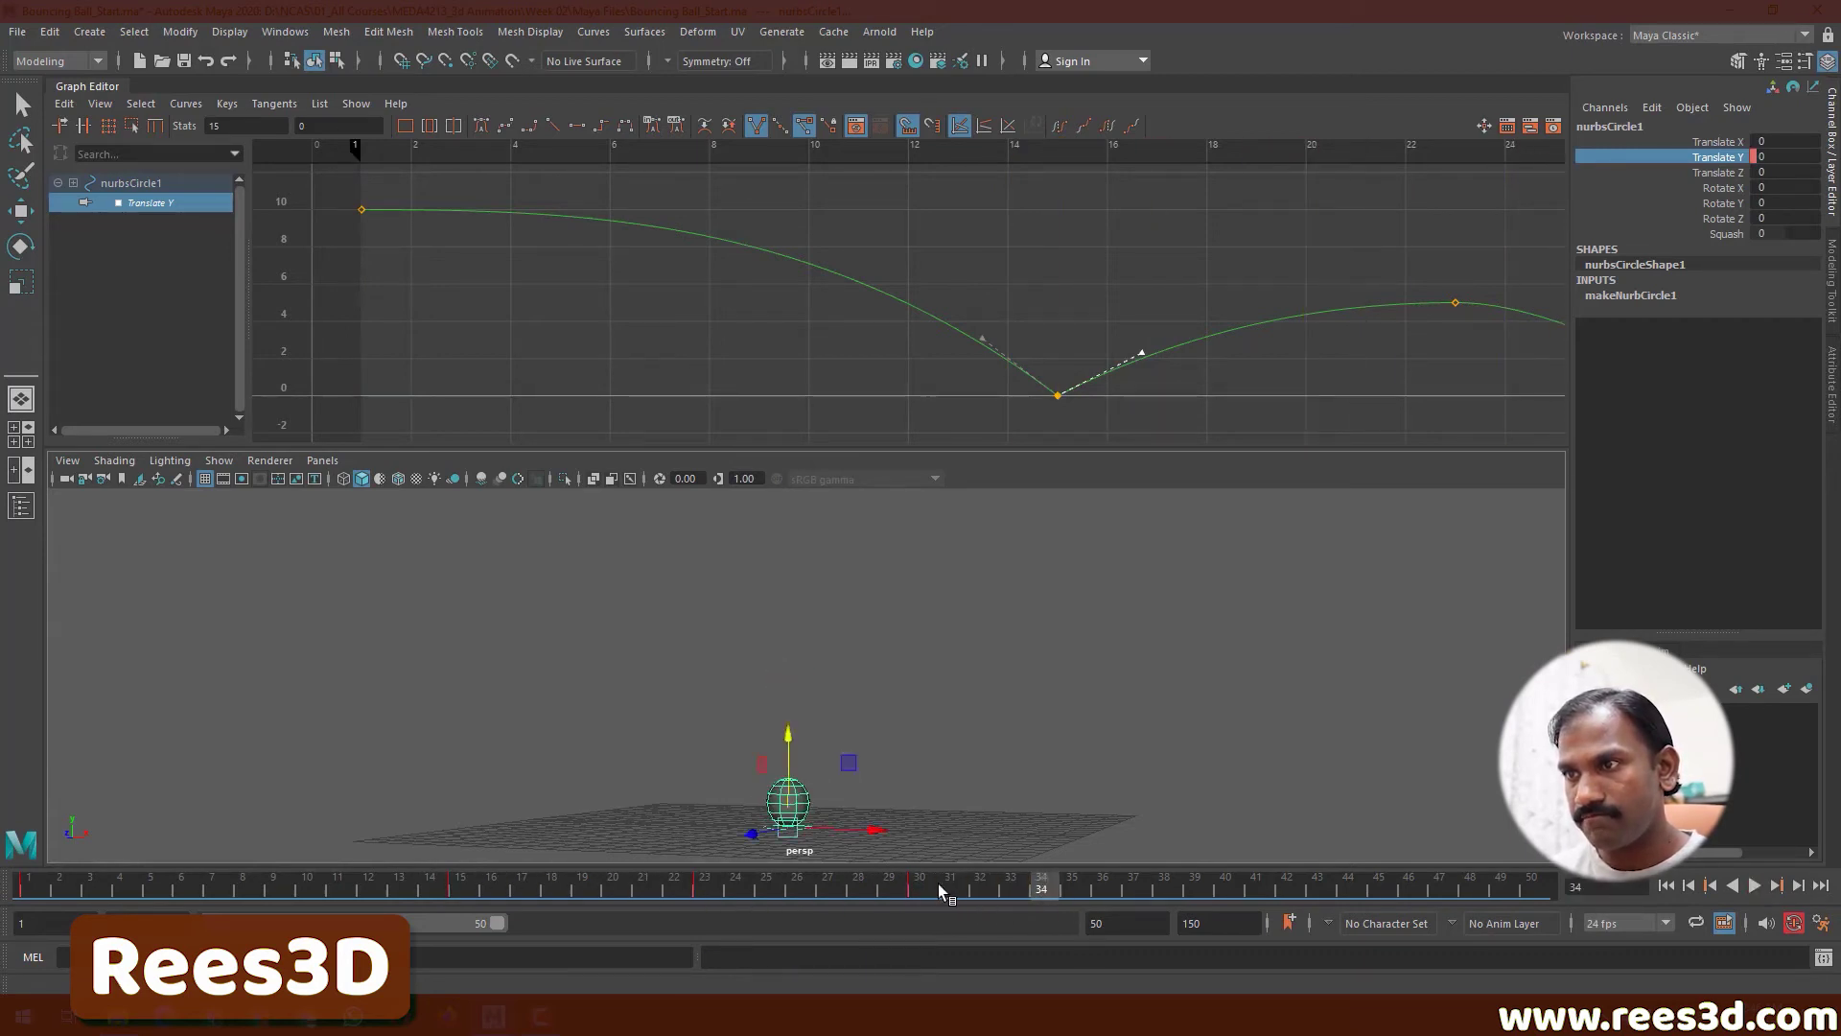
left_click_drag(787, 734, 787, 681)
key("s")
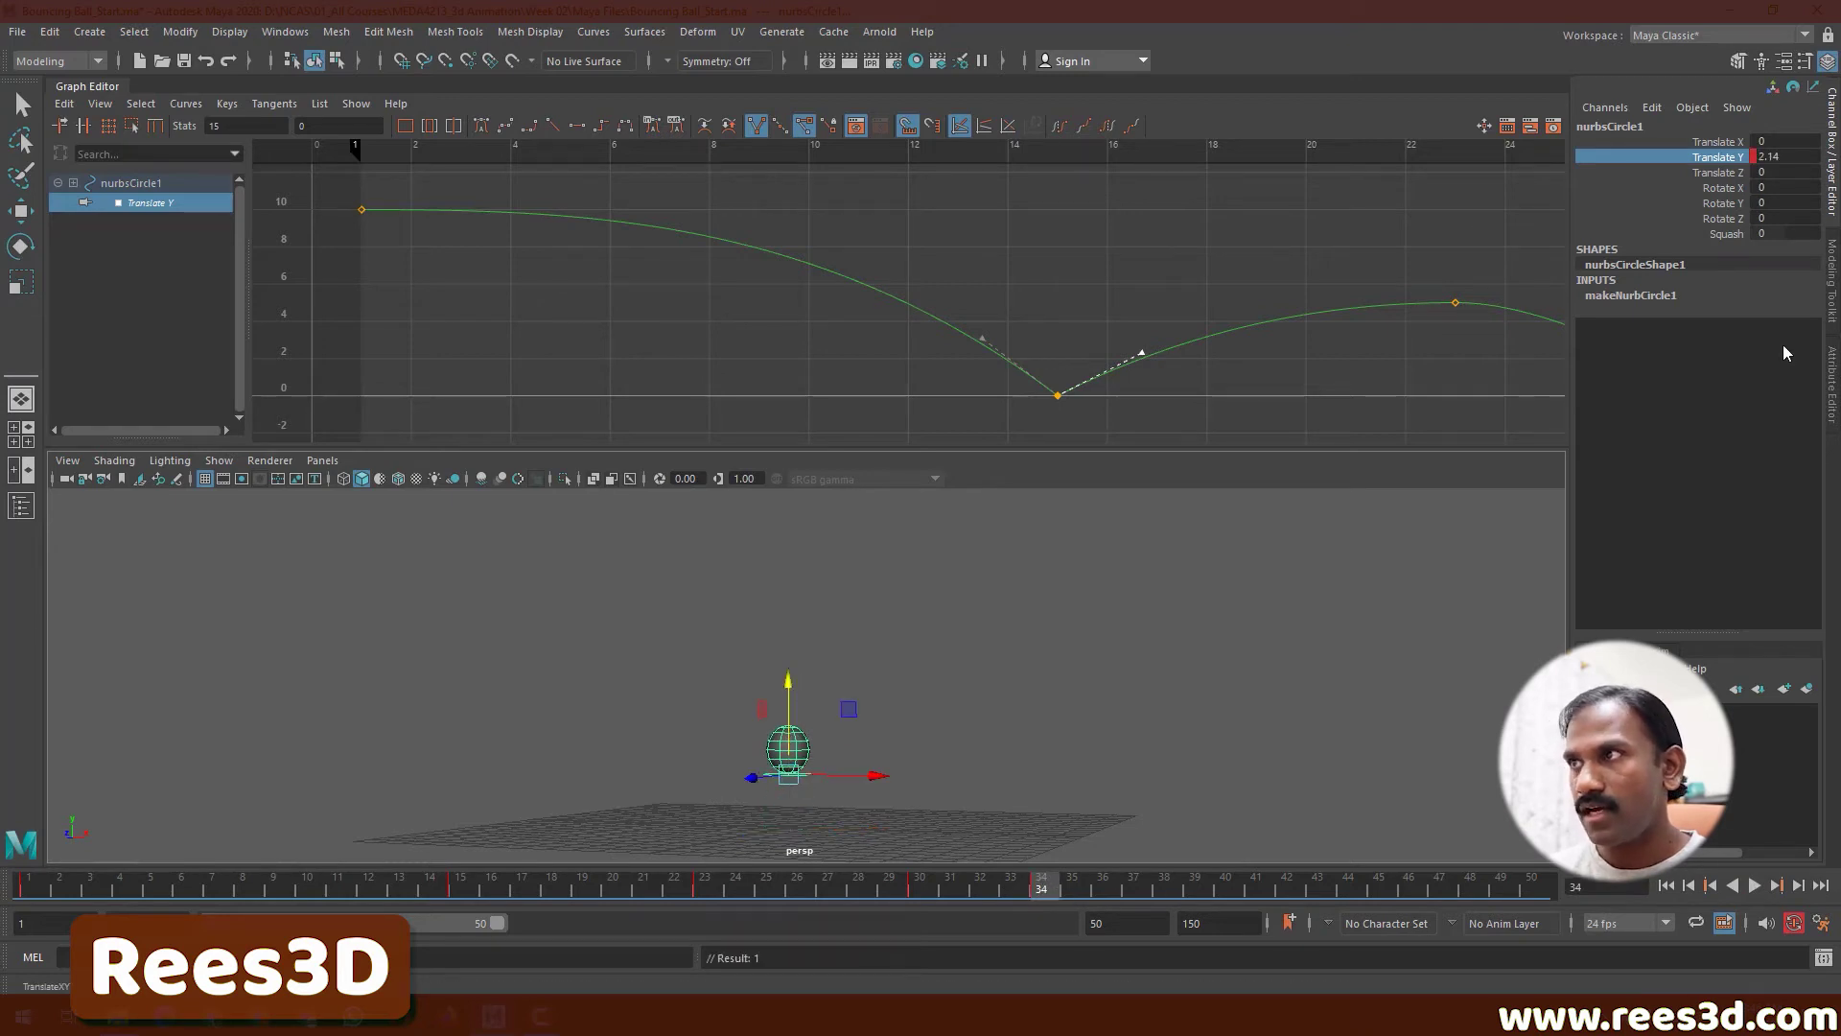
double_click(1799, 157)
key("Return")
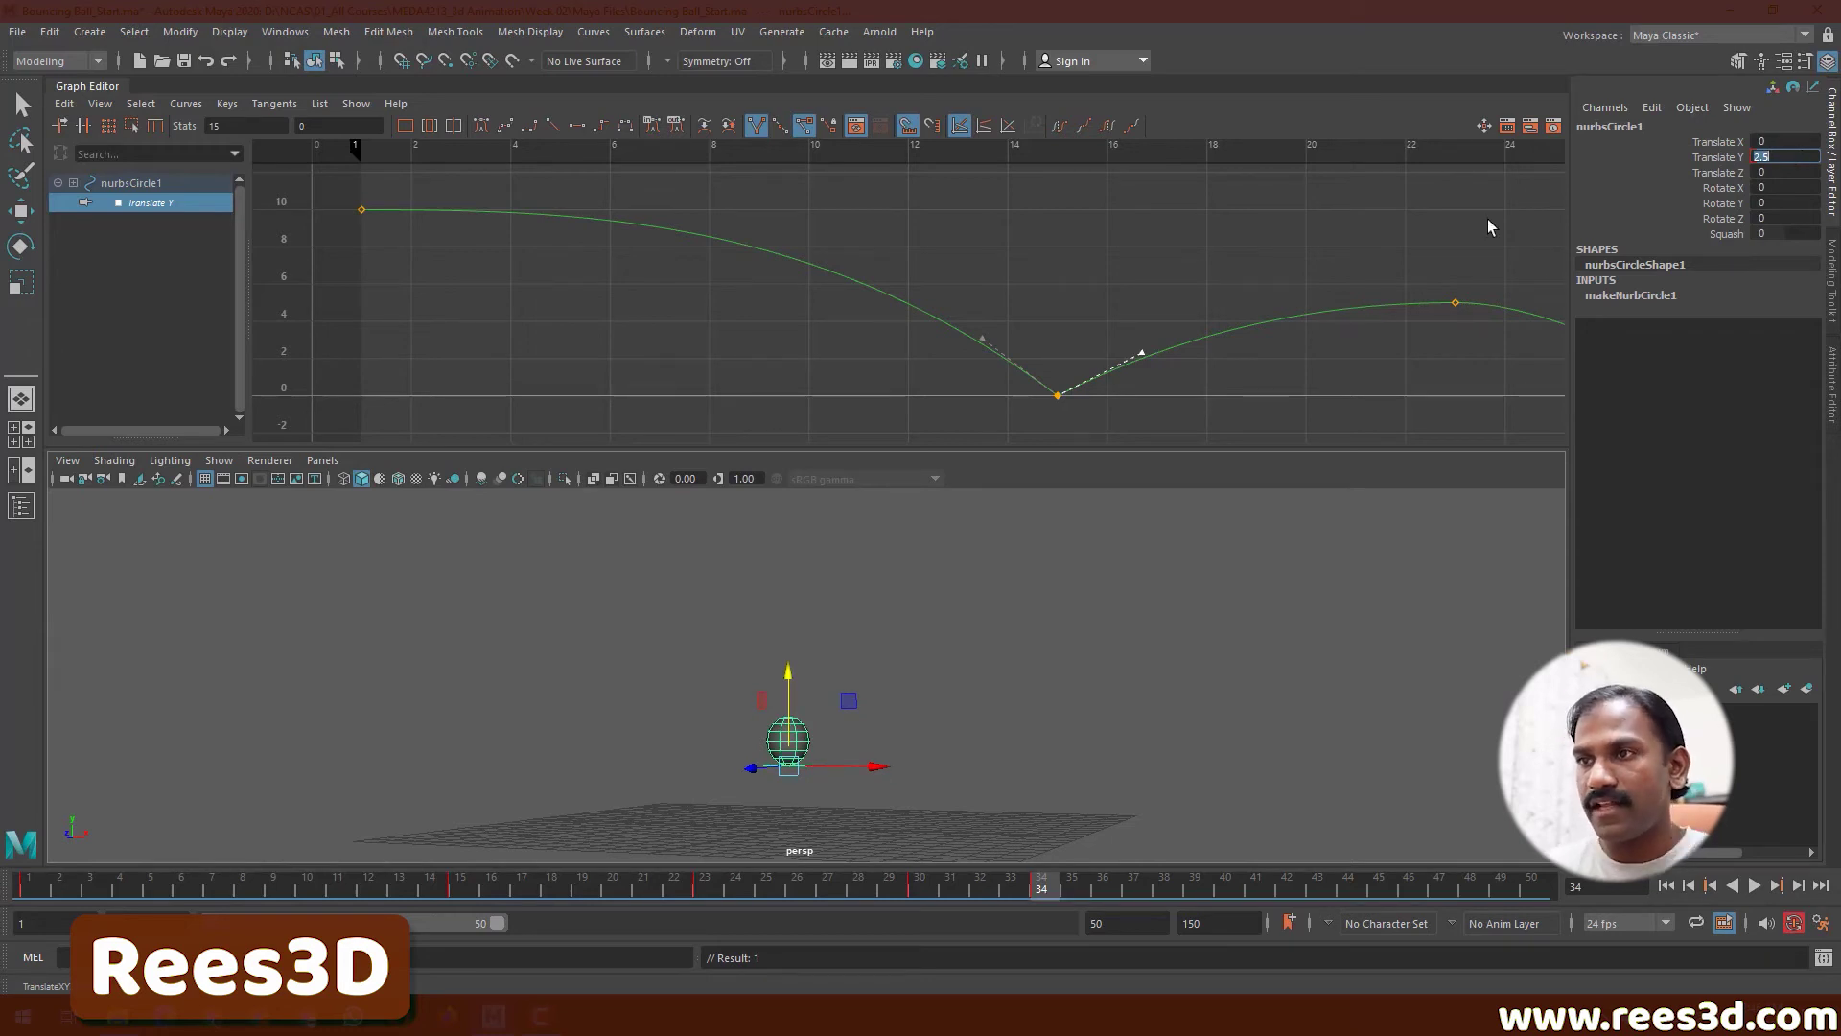
- At frame 38, key the control with Translate Y set to 0, and play the animation from frame 1
key("alt+v")
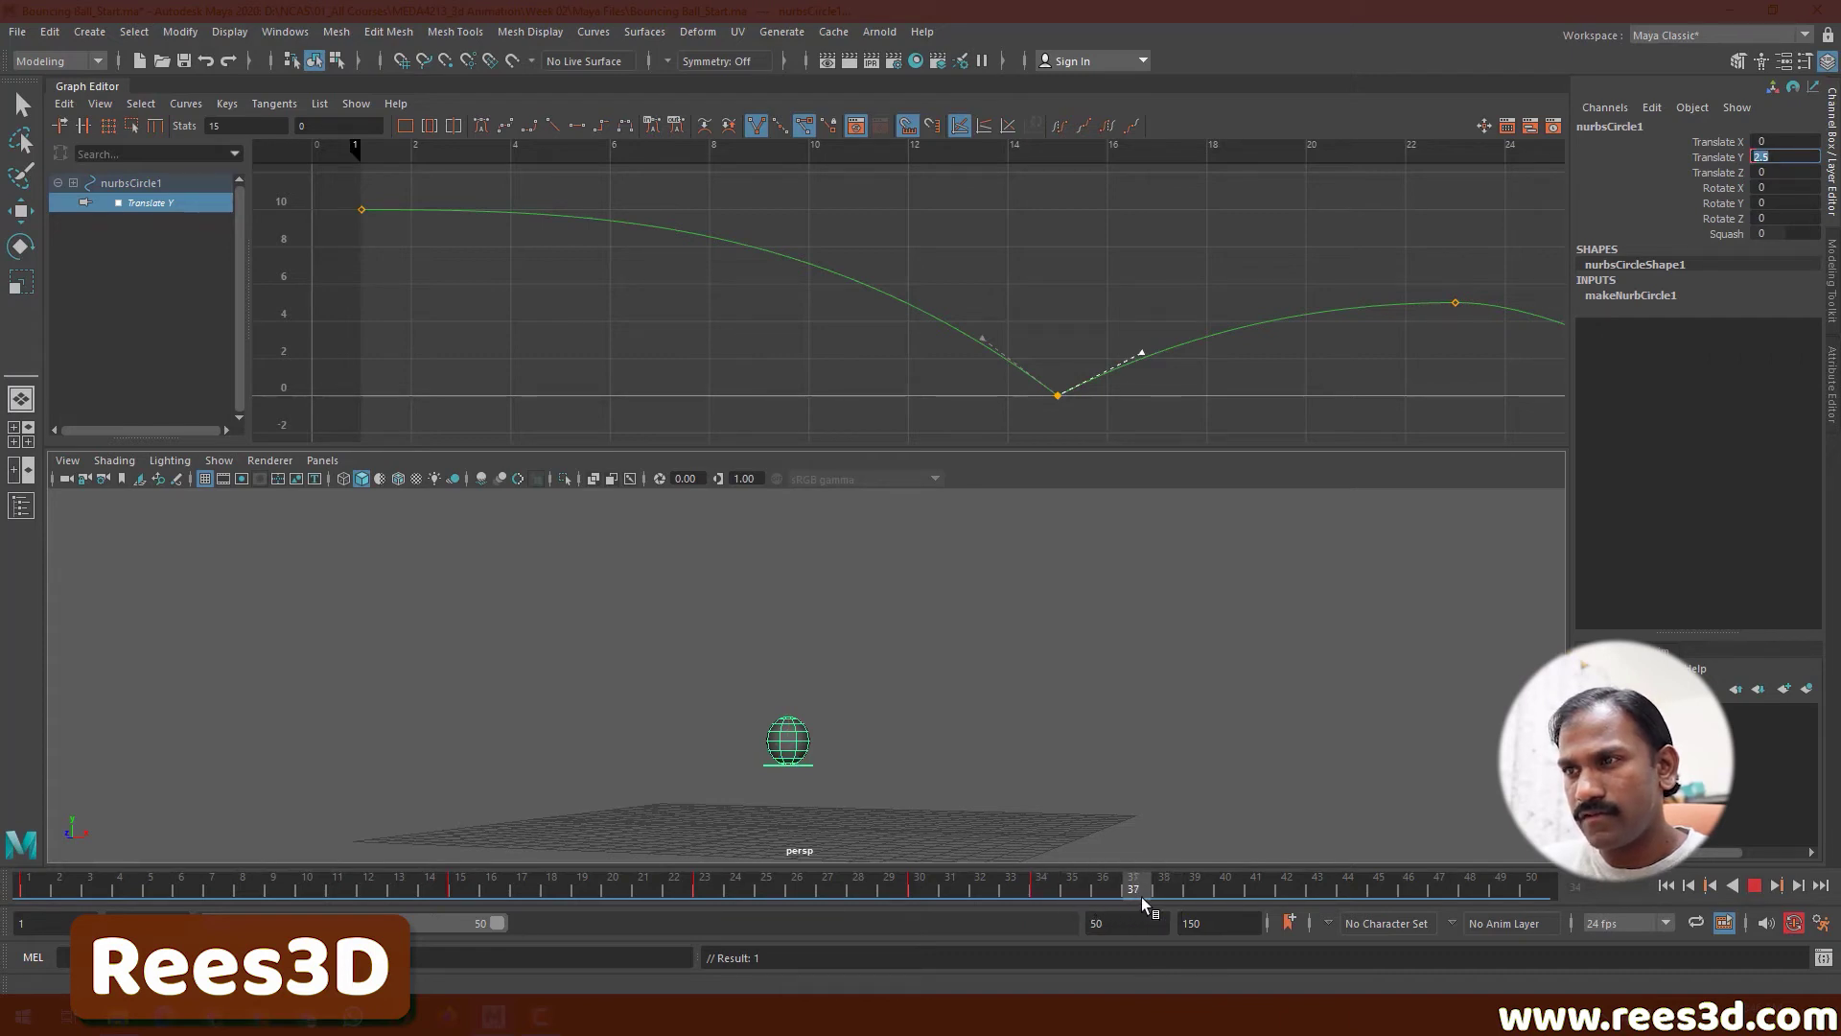
key("alt+v")
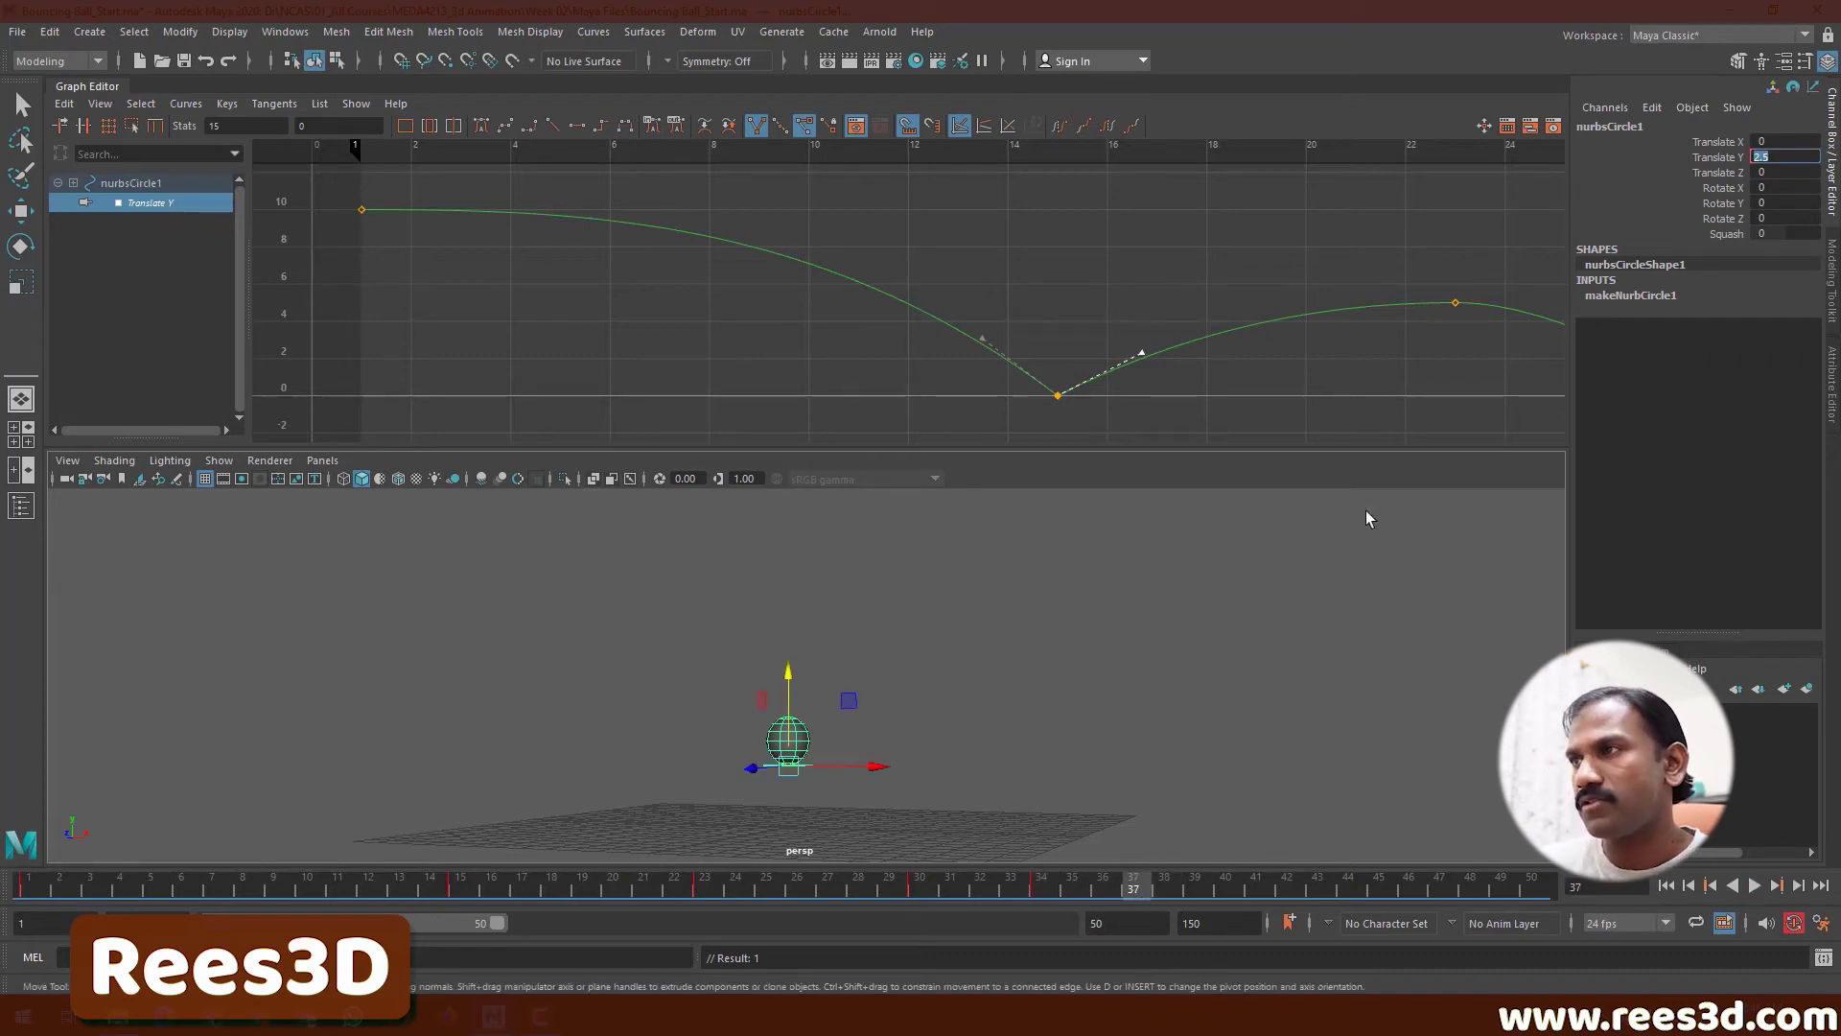
left_click(1177, 896)
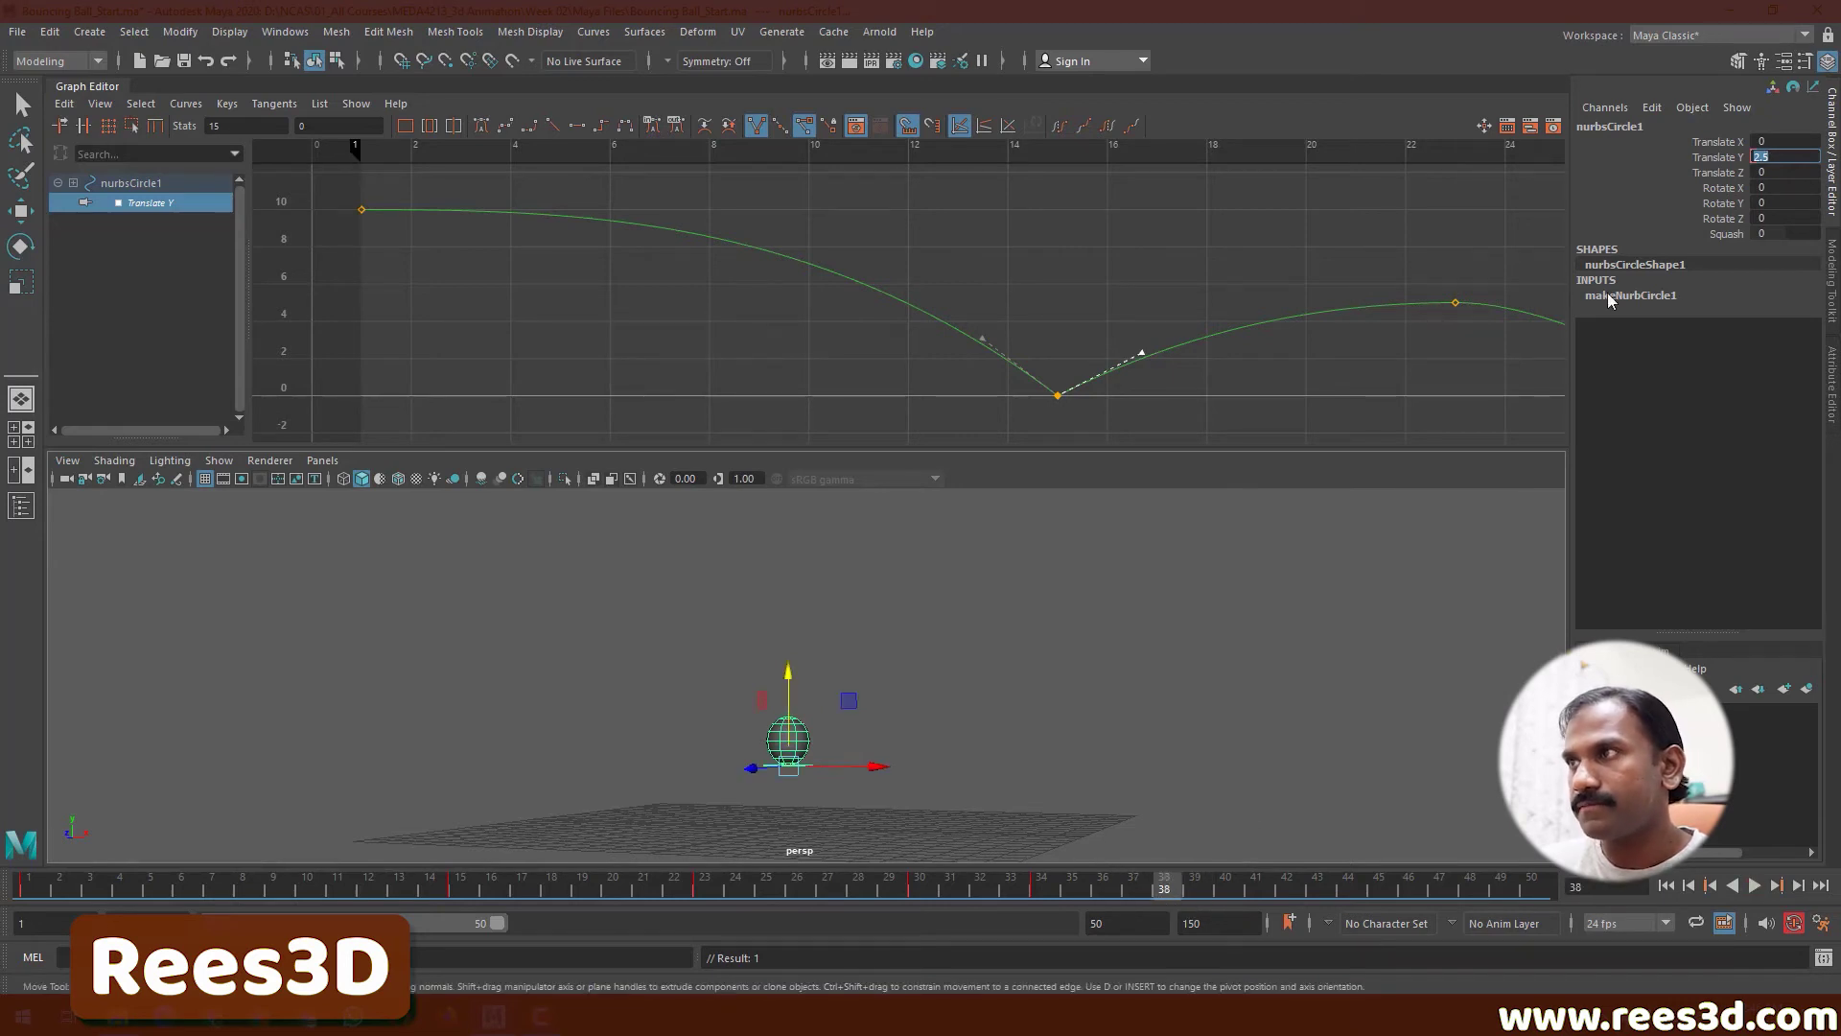
type("0")
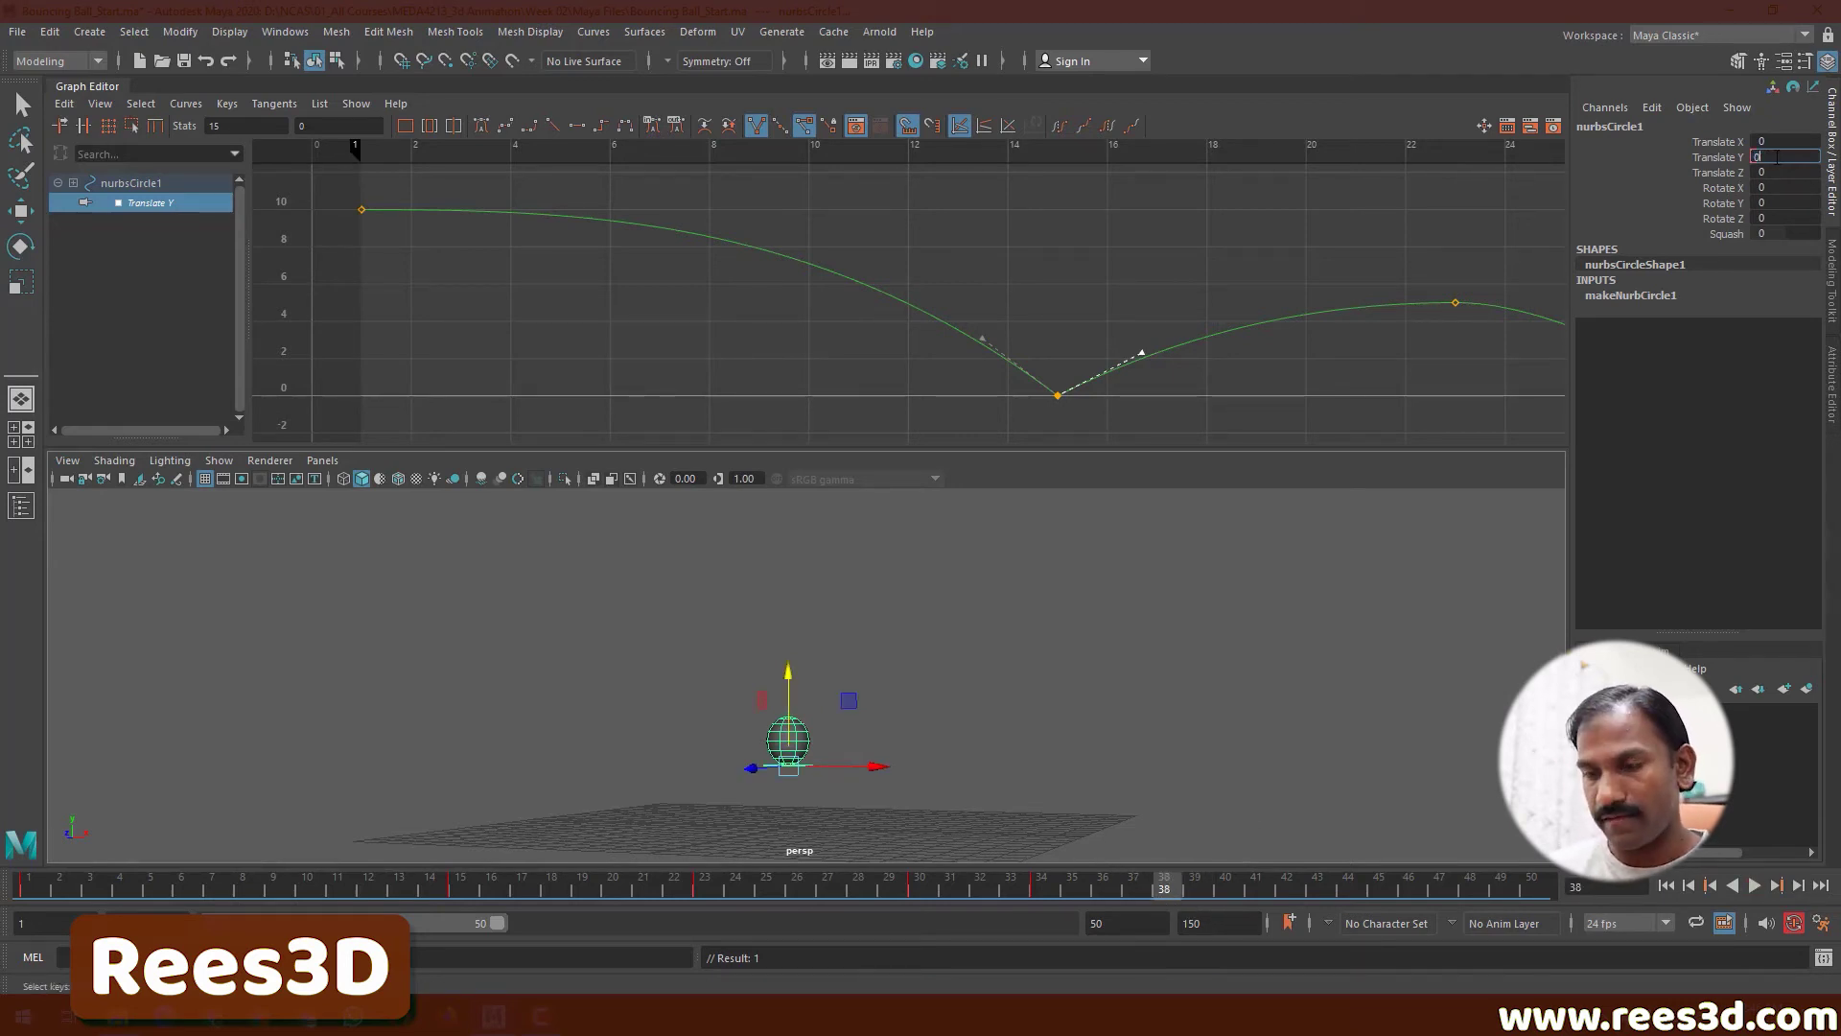
key("Return")
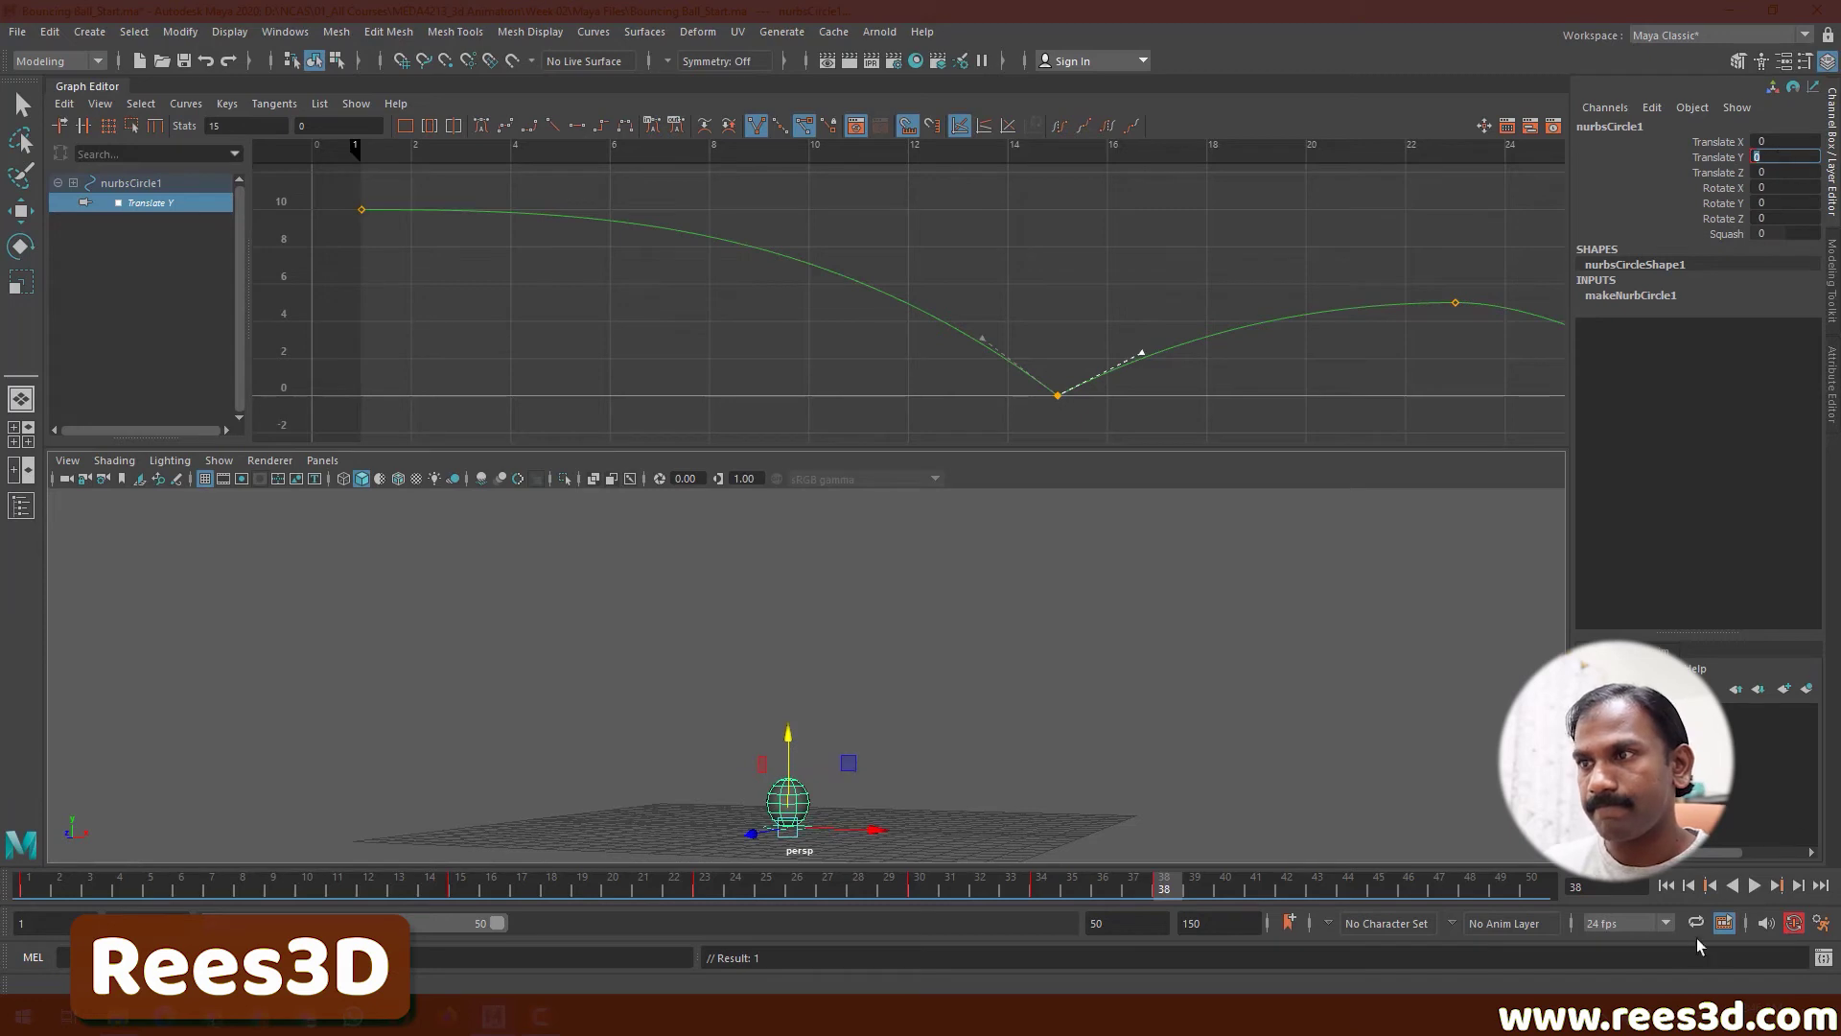
left_click(1672, 887)
left_click(1756, 885)
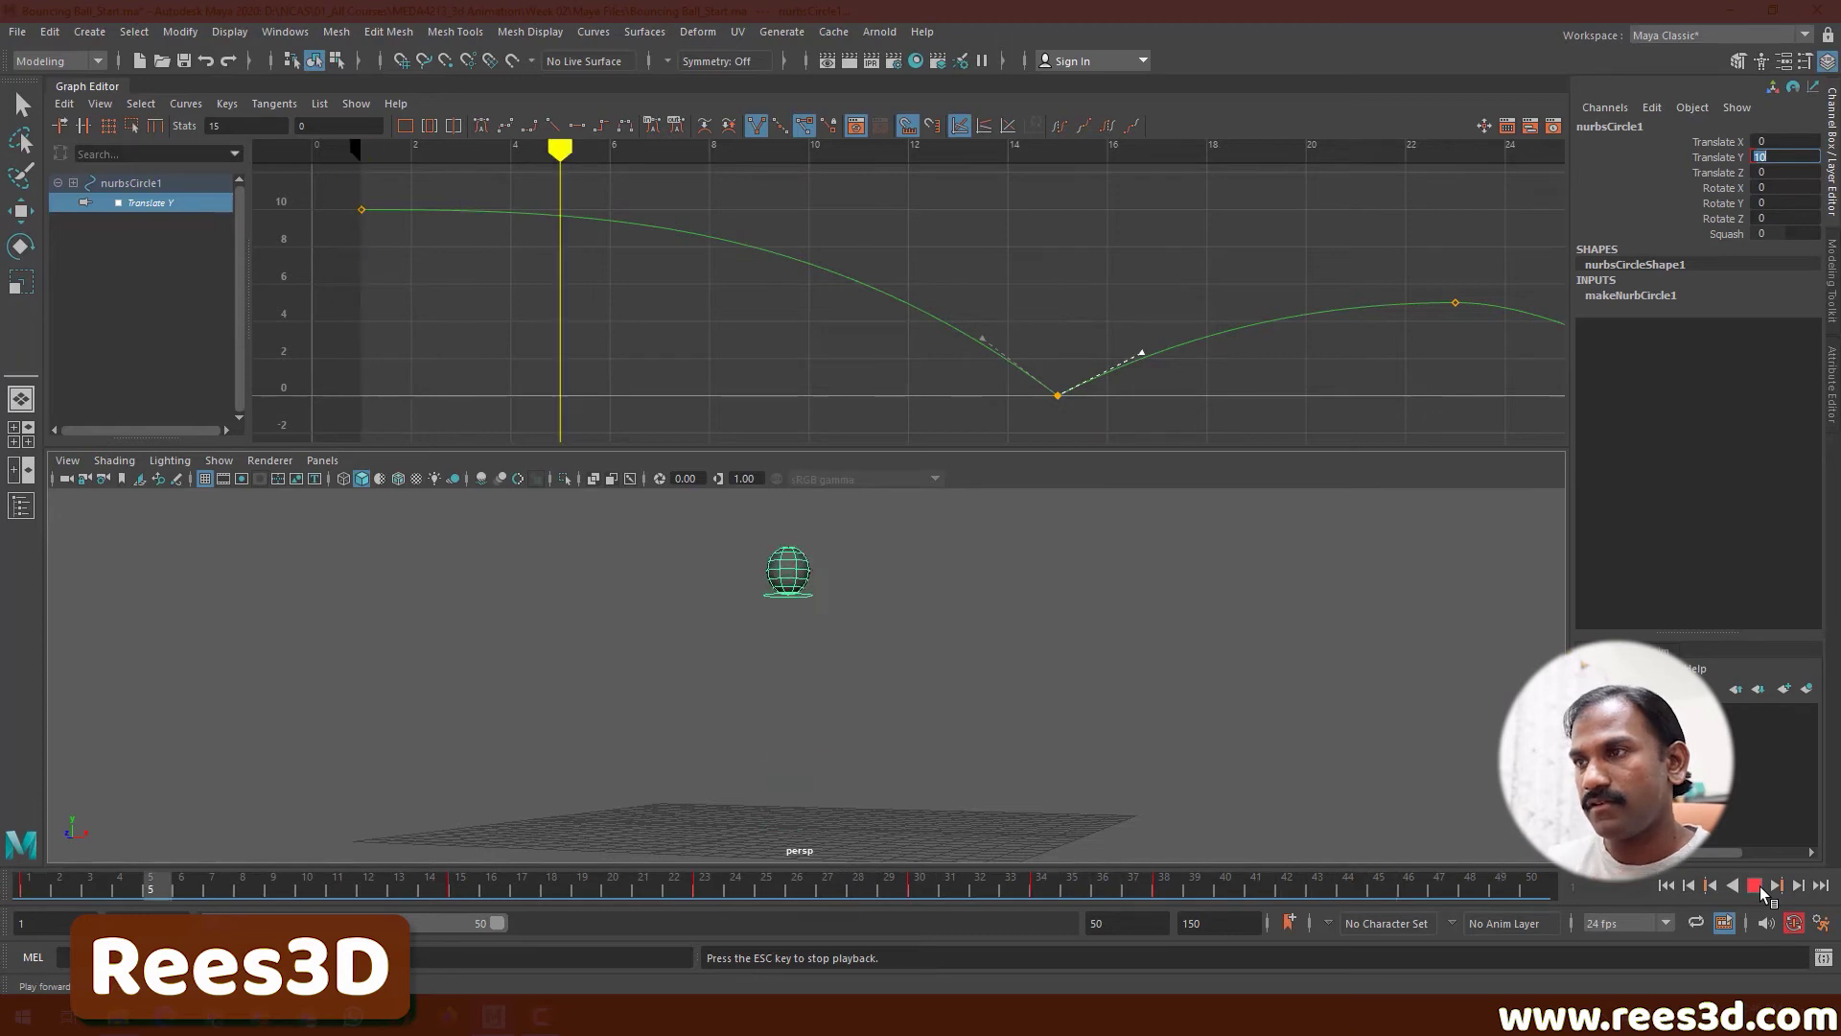
key("Escape")
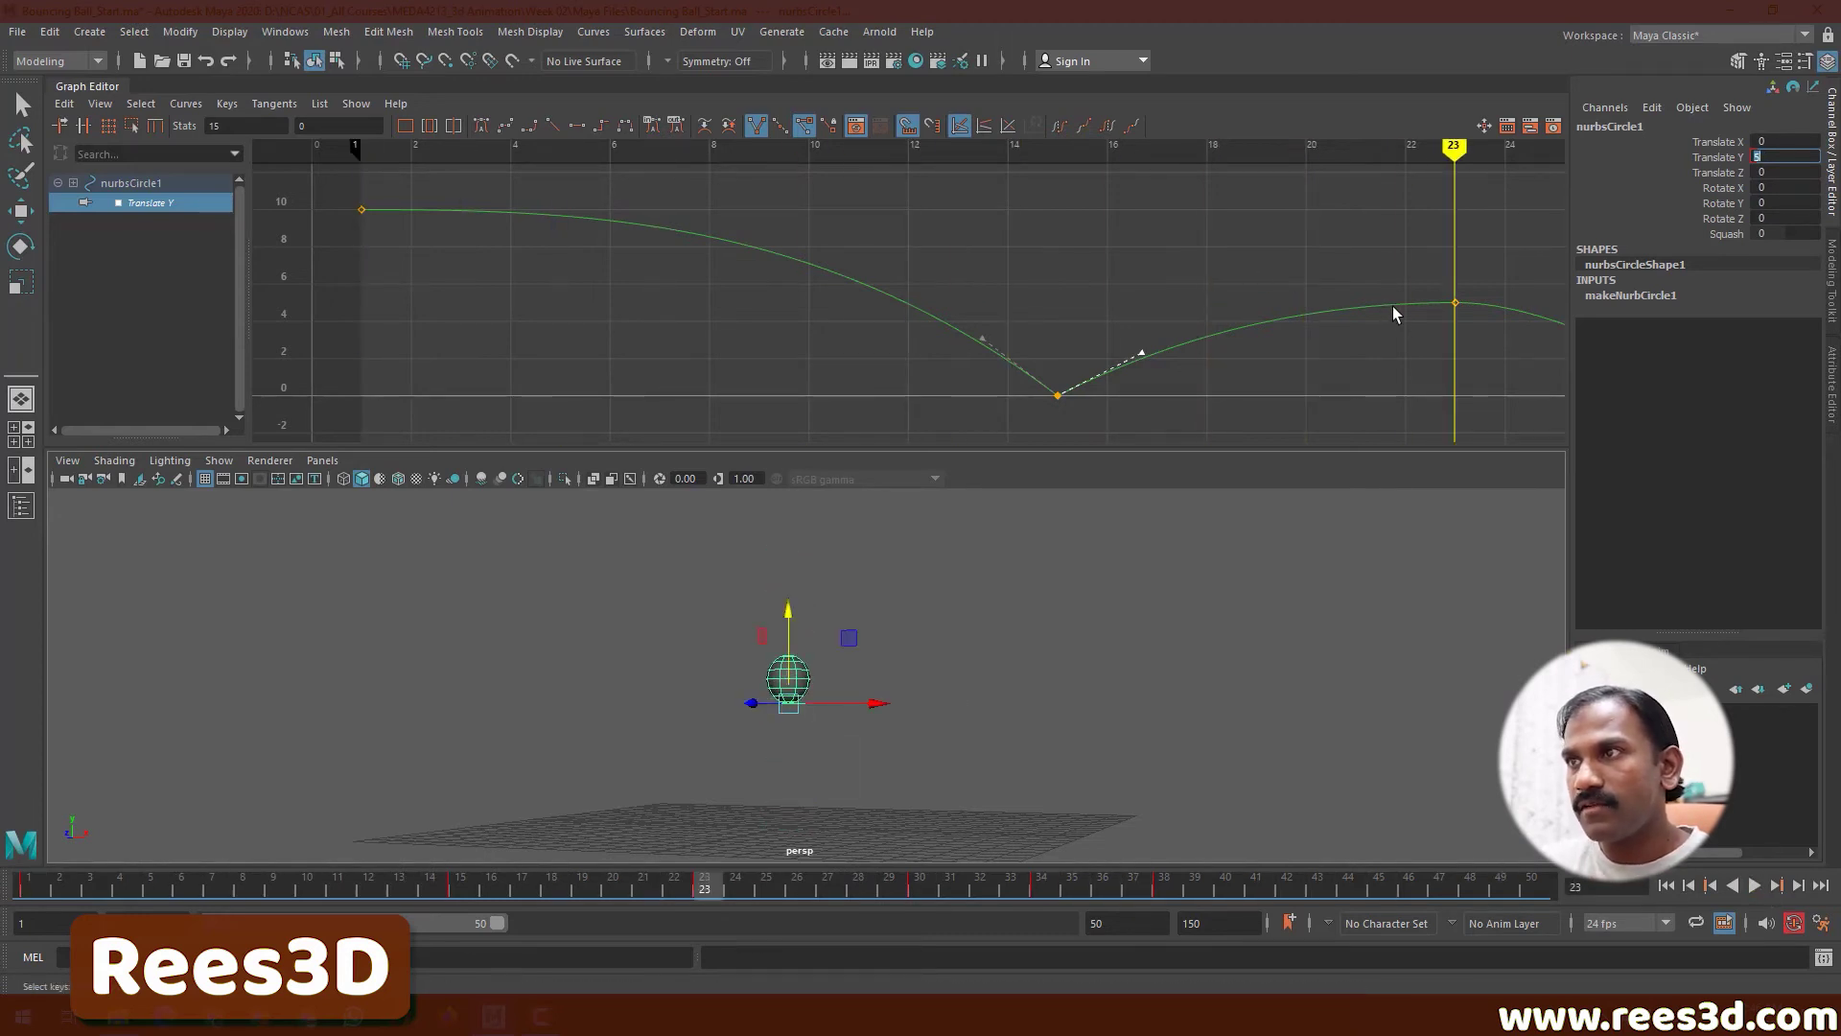
- Select the ground-contact keys at frames 30 and 38 on the Translate Y curve and break their tangents
right_click_drag(1392, 307, 1204, 358, "alt")
mouse_move(1205, 357)
middle_mouse_down("alt")
mouse_move(1257, 357)
mouse_move(1192, 372)
middle_mouse_up("alt")
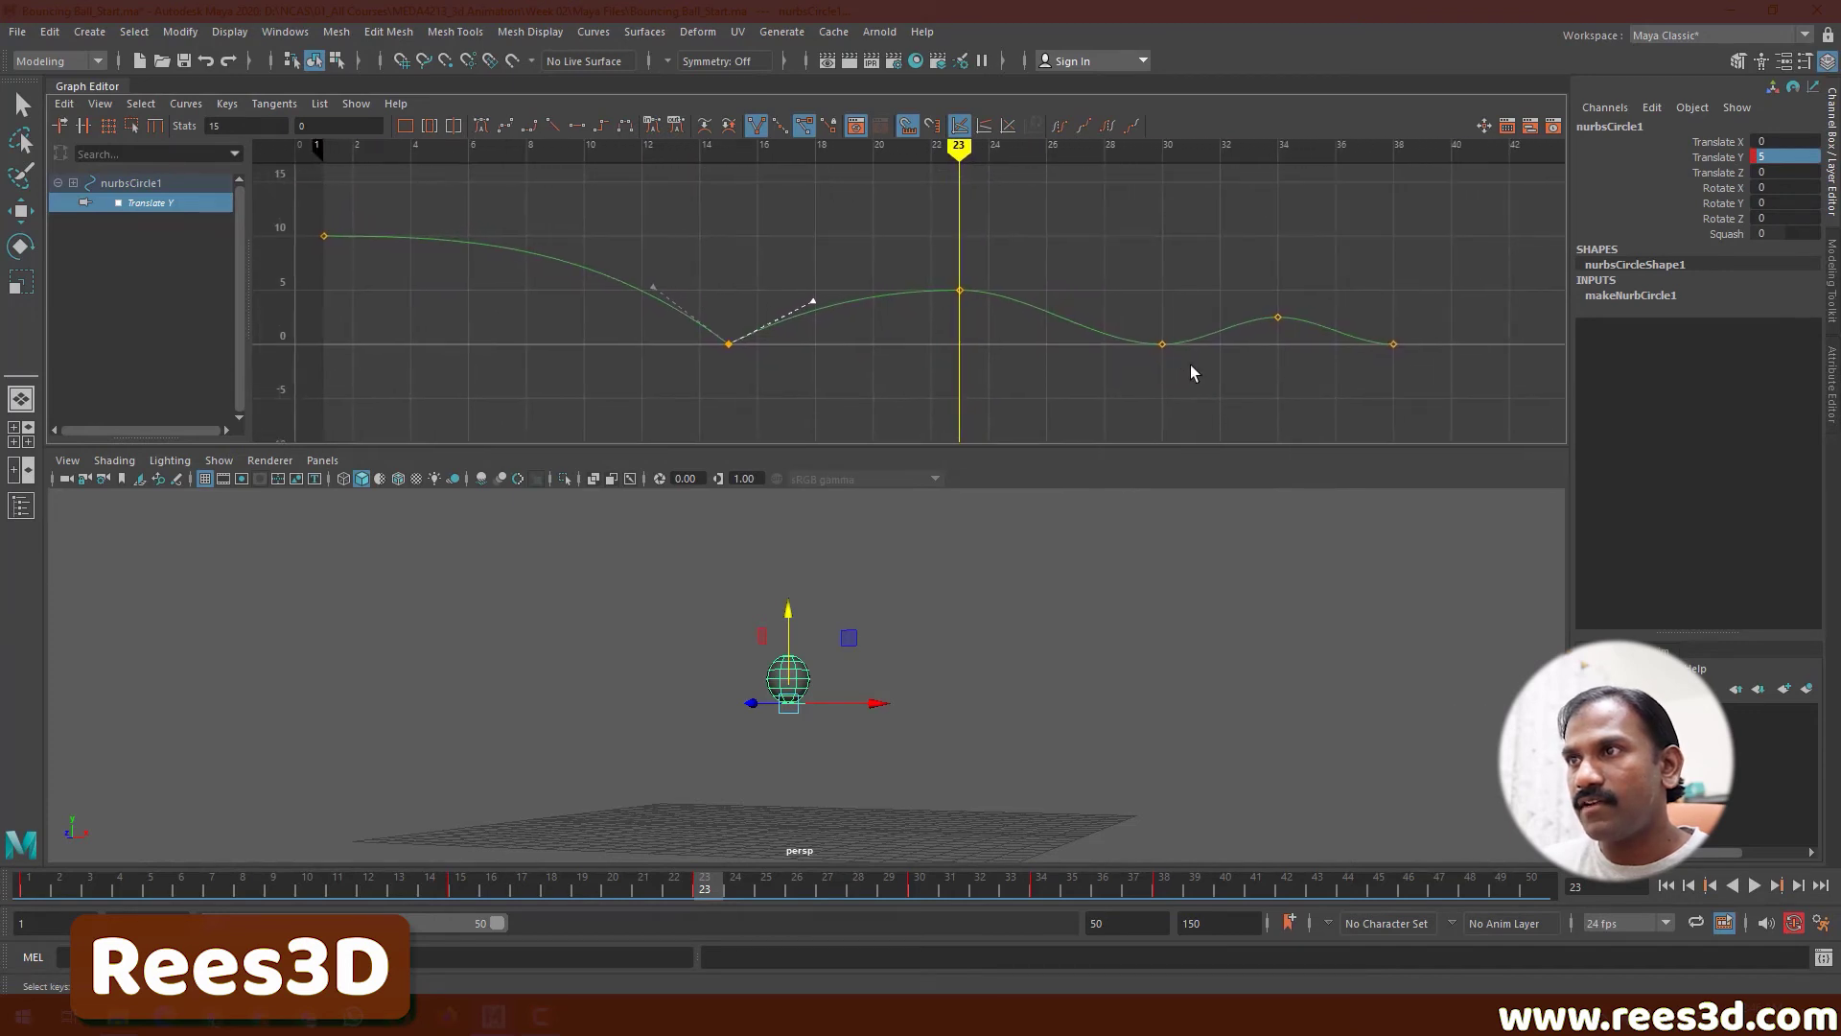
left_click_drag(1202, 381, 1207, 378)
key("w")
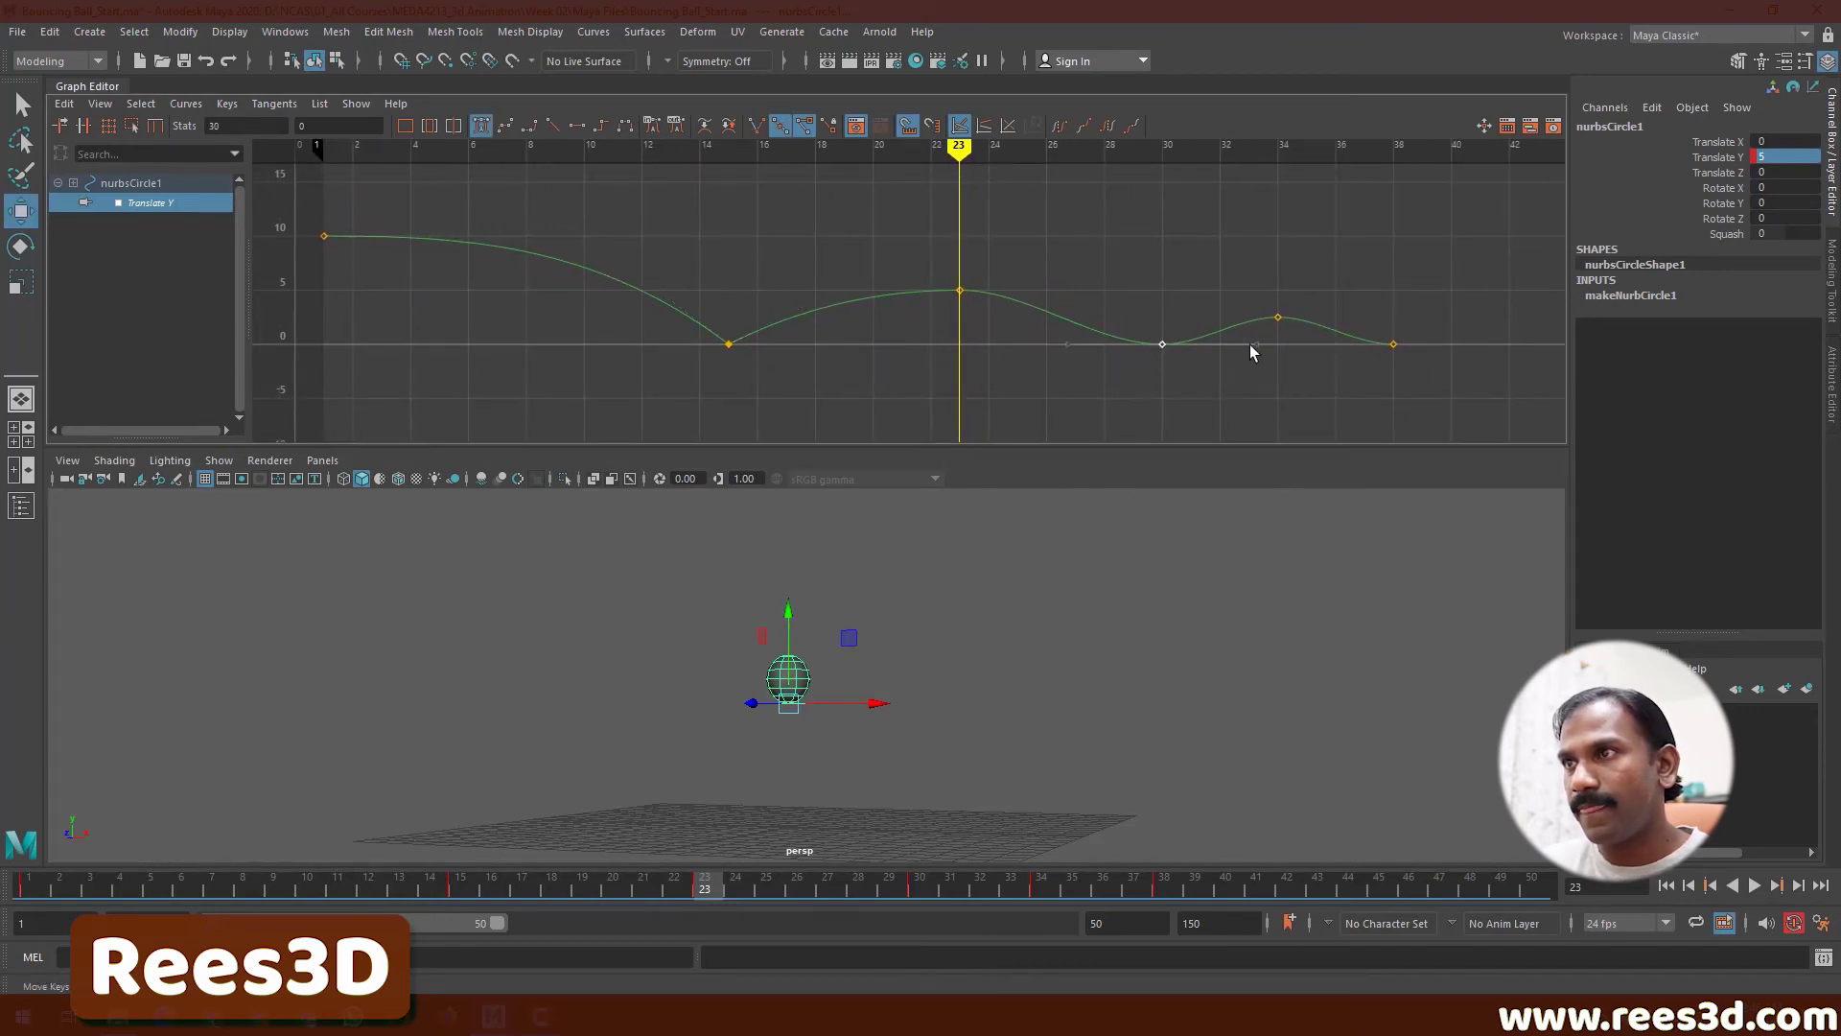
left_click_drag(1365, 313, 1434, 370)
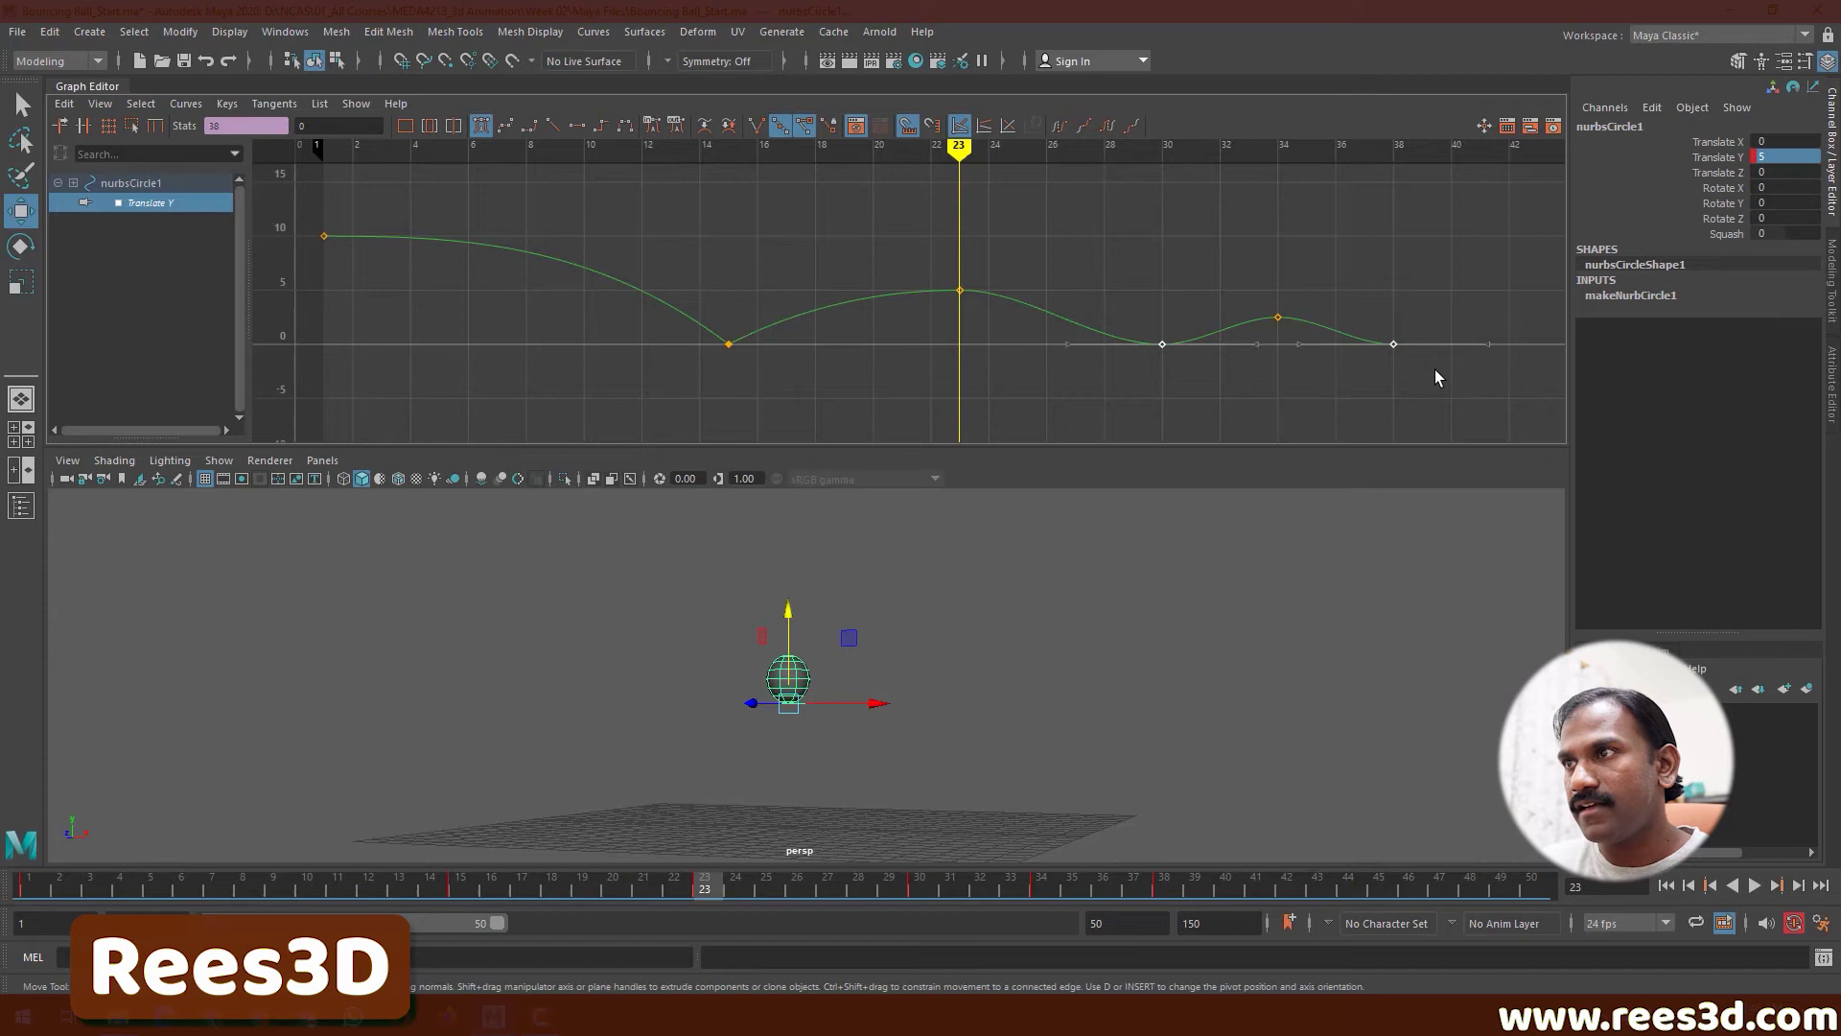
right_click(1385, 343)
left_click(1475, 414)
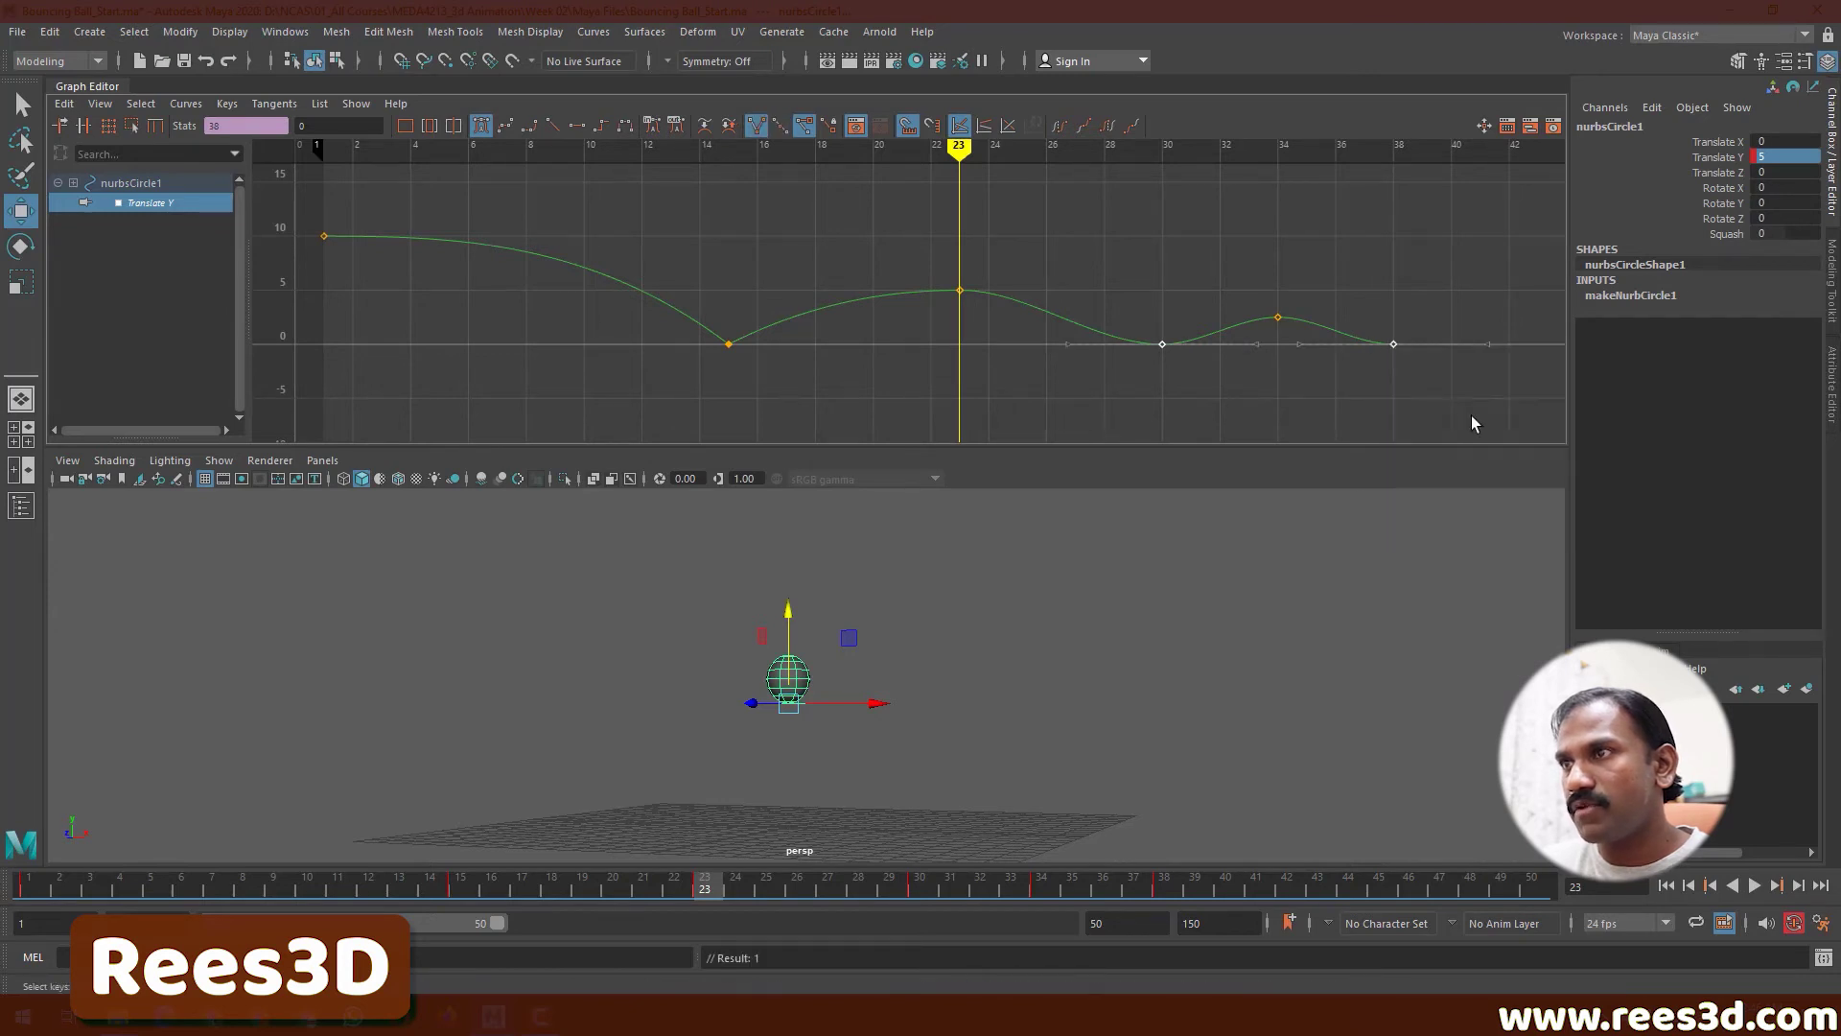
- Angle both tangents at frame 30 and the incoming tangent at frame 38 upward for sharp contacts, and play from frame 1
left_click_drag(1097, 379, 1097, 374)
middle_click_drag(1101, 342, 1110, 316)
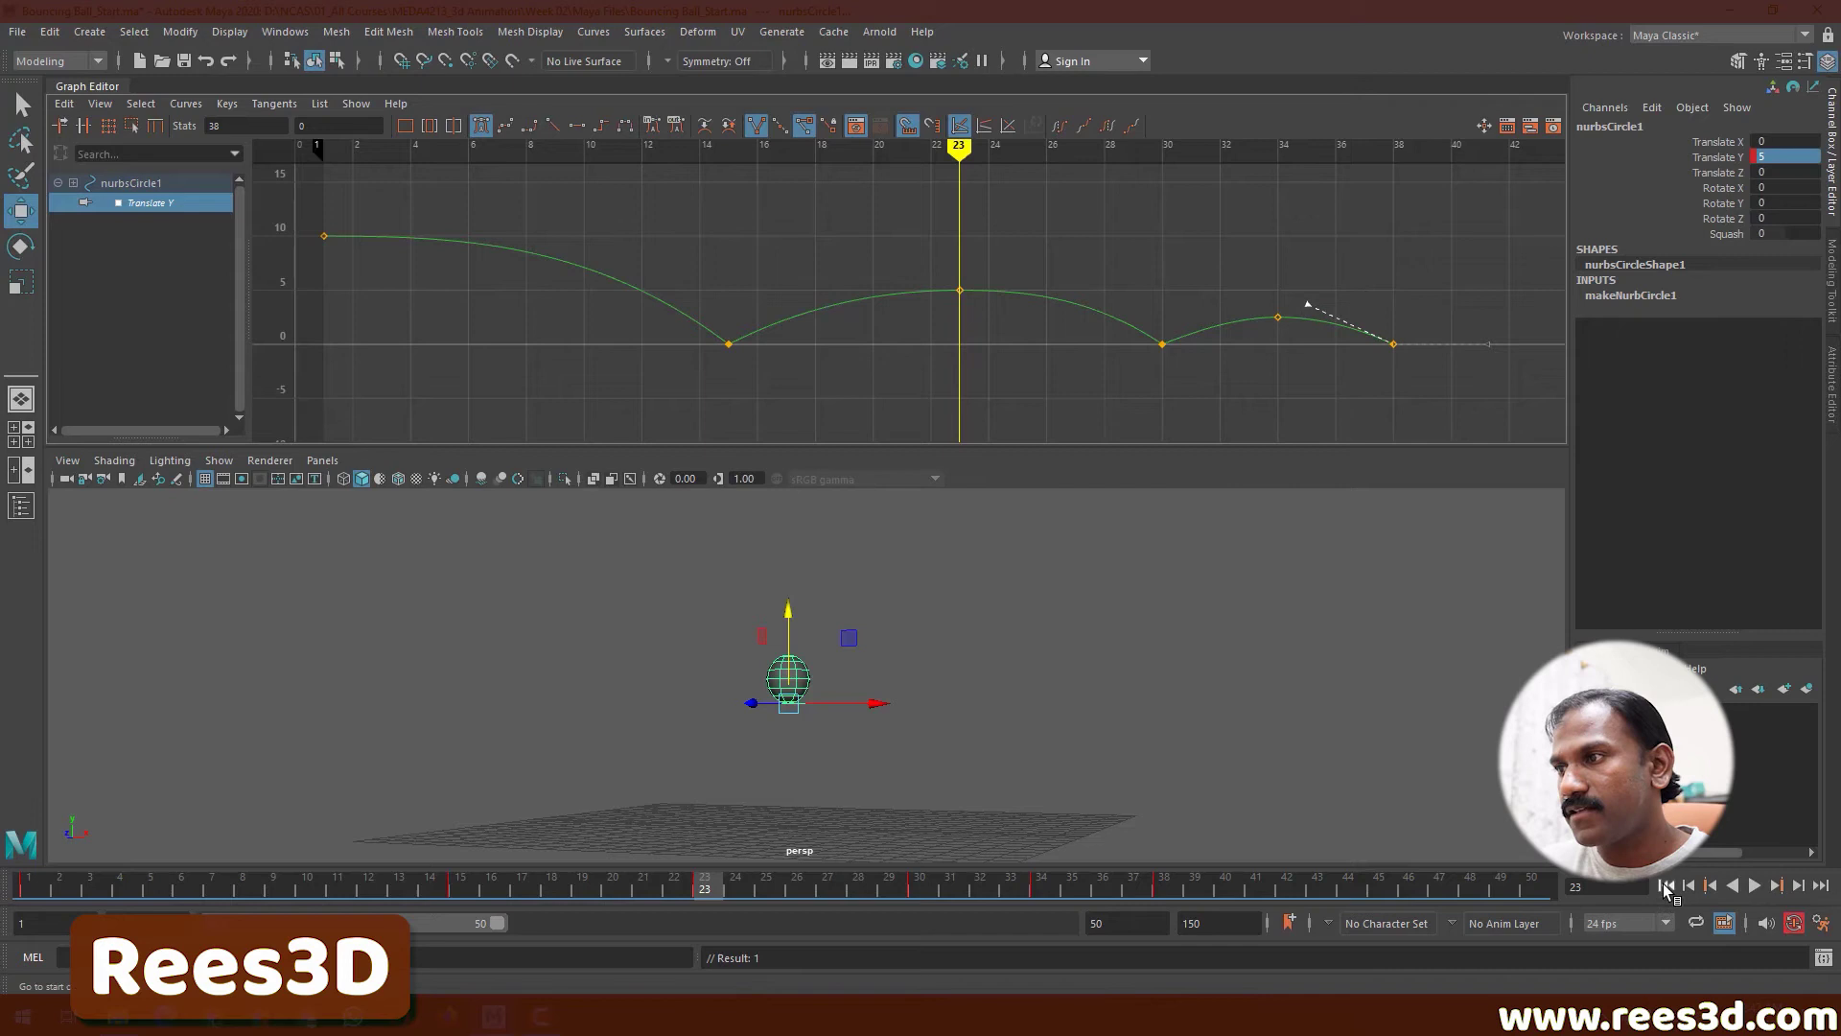
left_click(1665, 885)
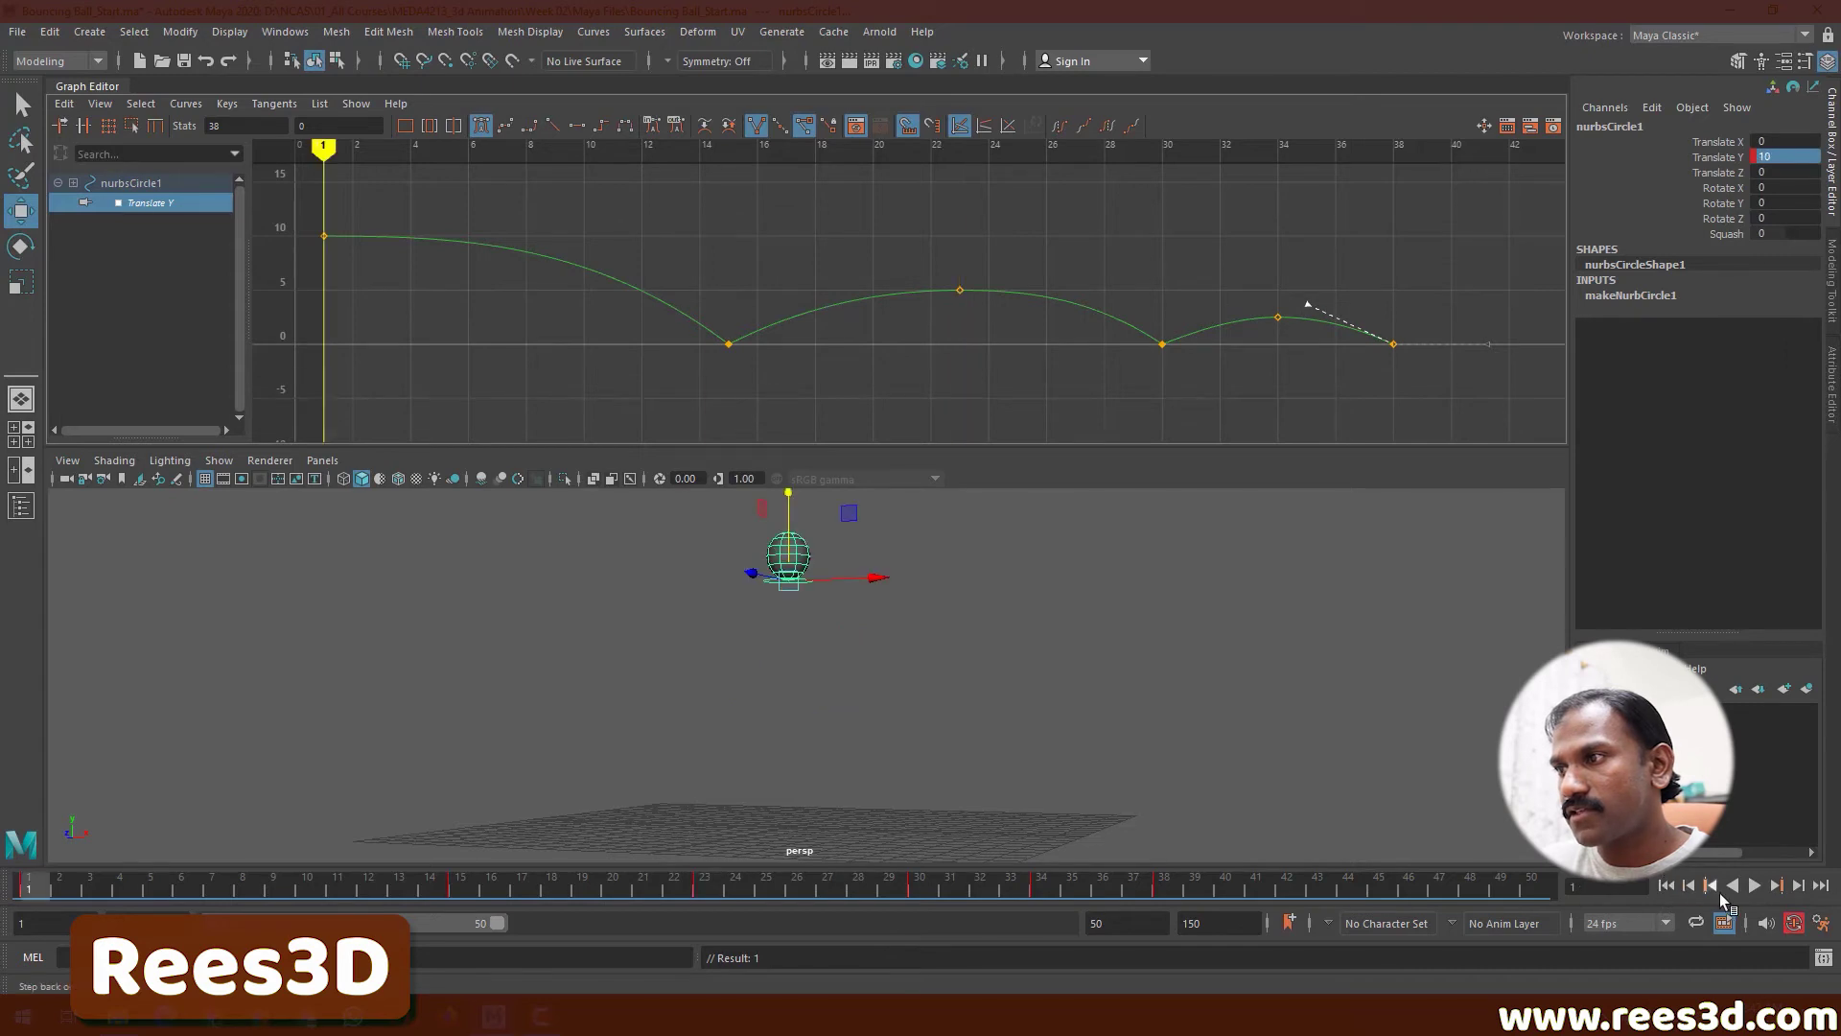
left_click(1747, 887)
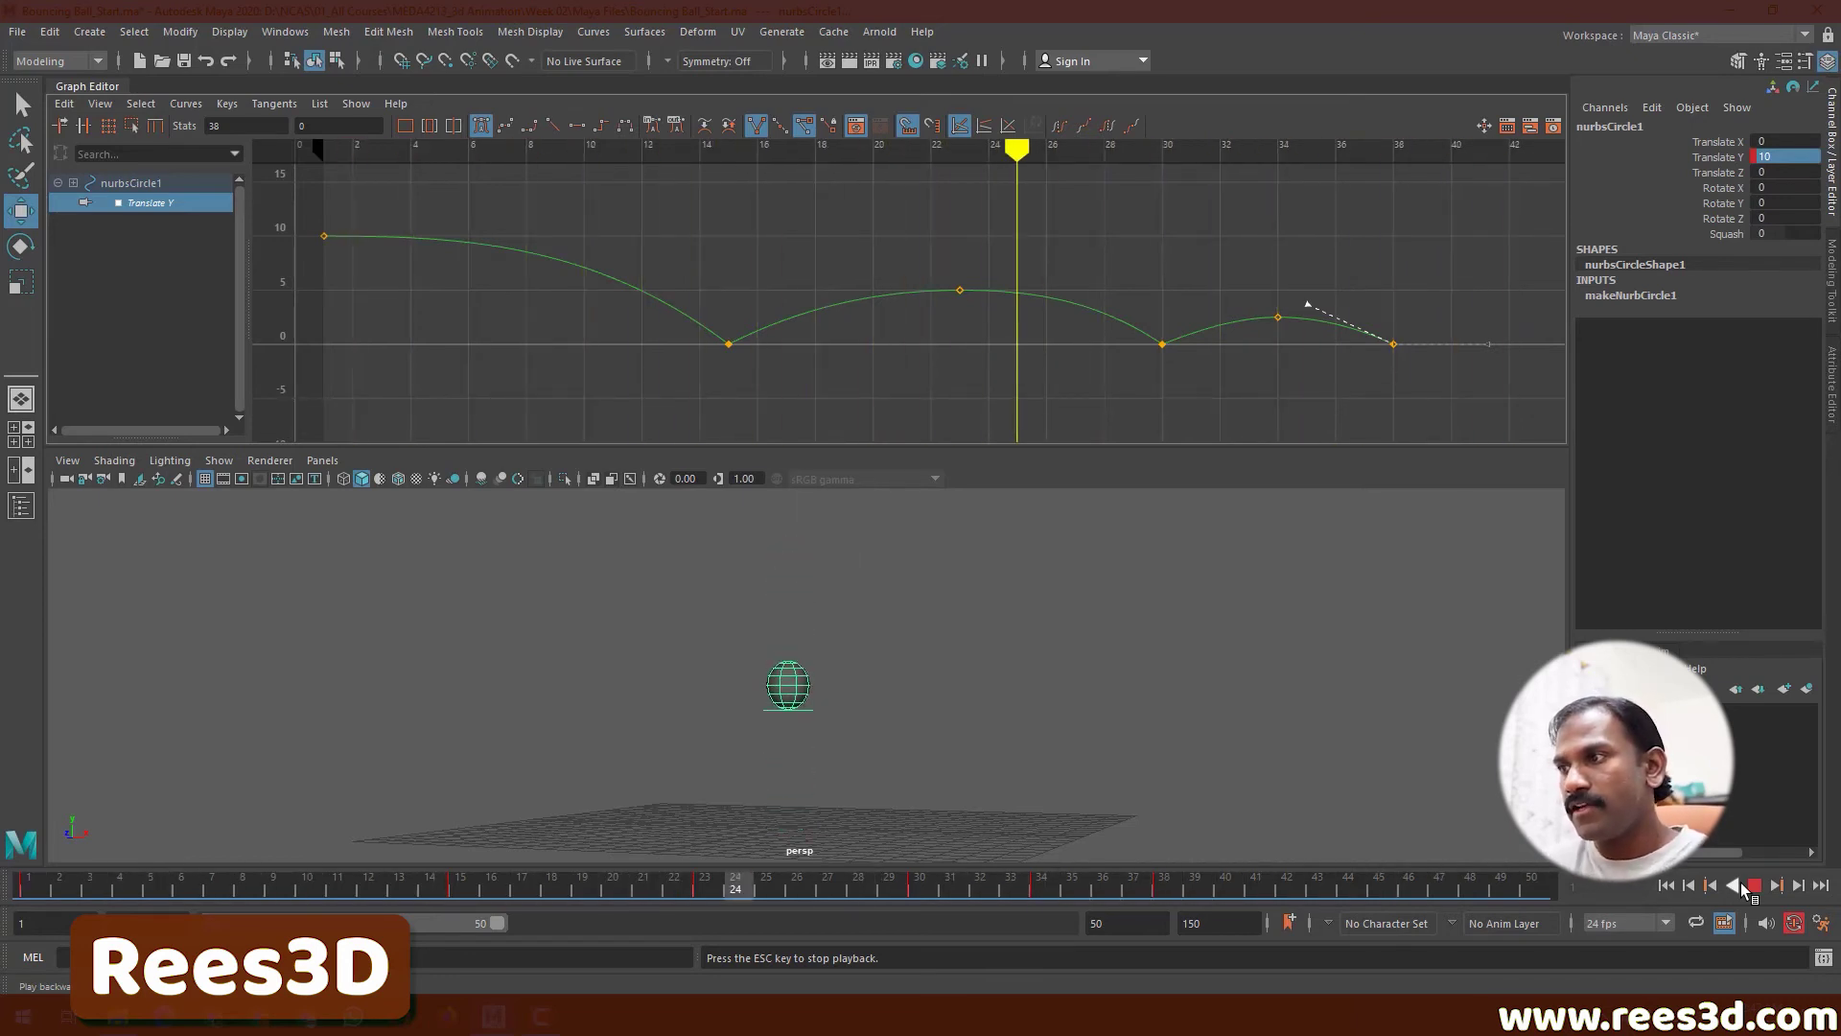
left_click(1753, 885)
- Return to frame 1 and key the control's Squash attribute at 0
left_click(1665, 886)
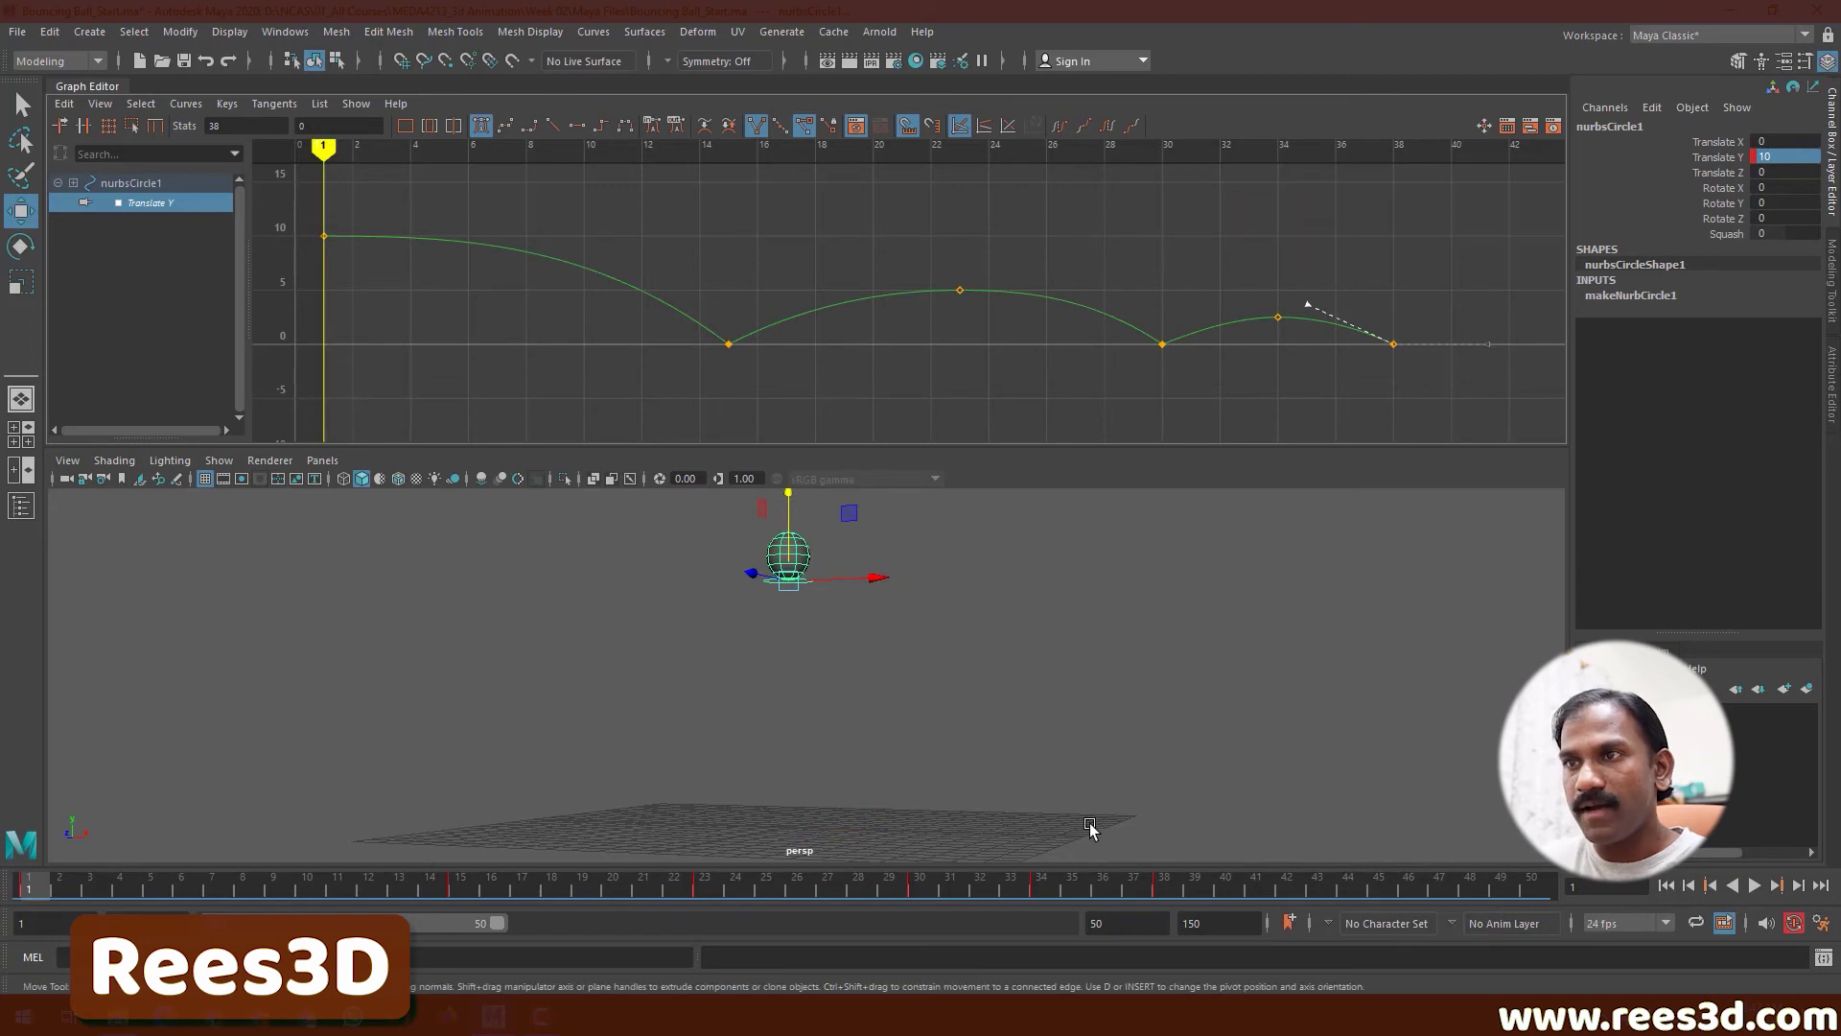
mouse_move(62, 887)
left_mouse_down()
mouse_move(296, 876)
mouse_move(29, 887)
left_mouse_up()
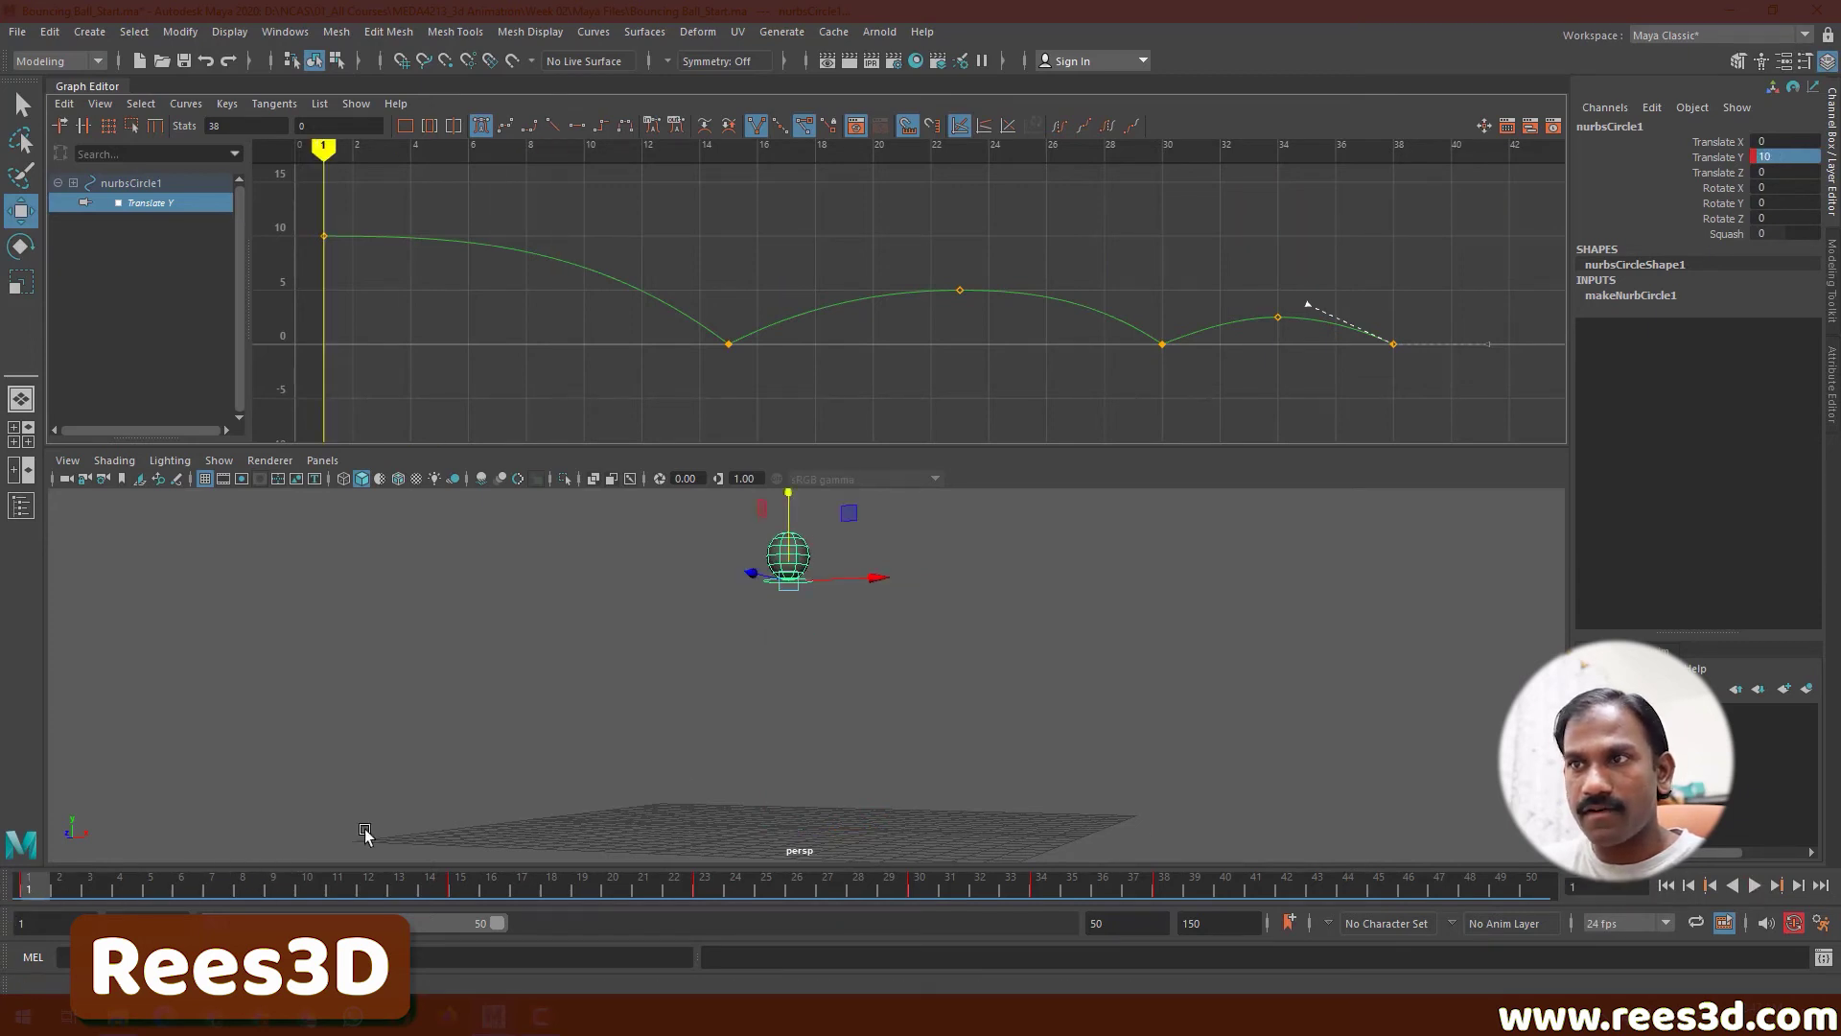
left_click(1719, 234)
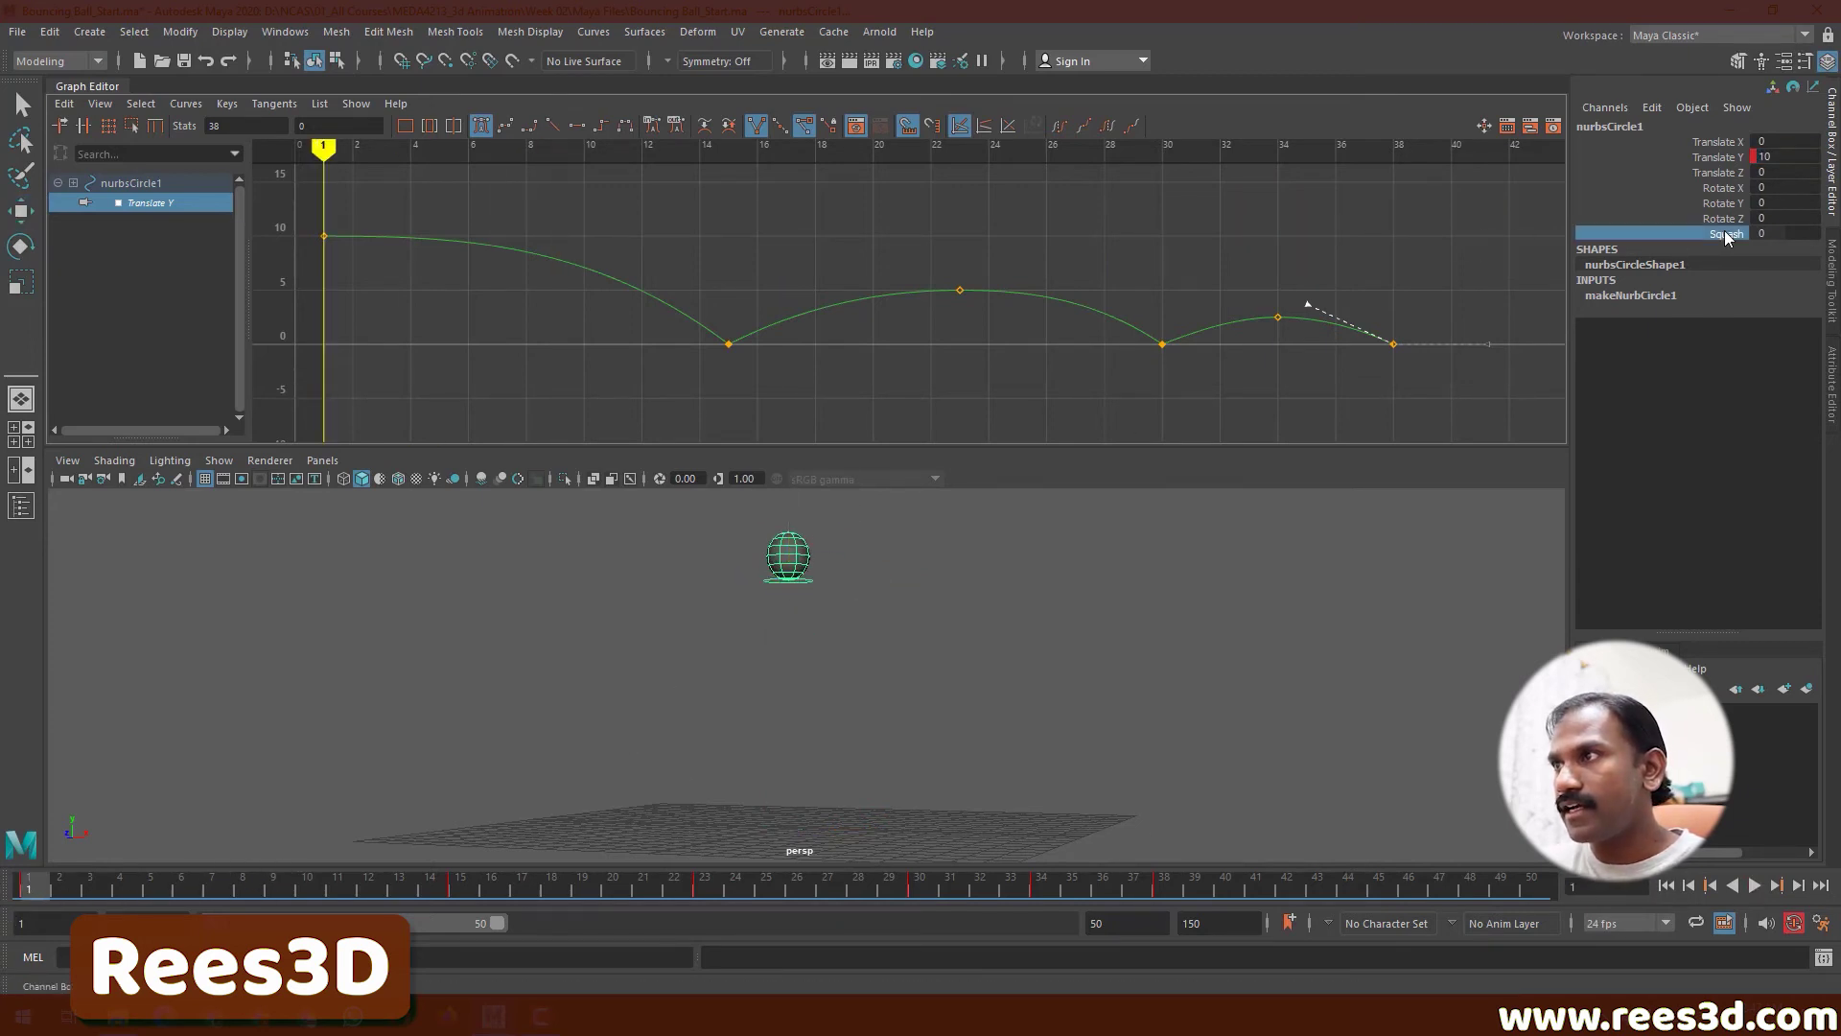
right_click(1724, 232)
left_click(1688, 267)
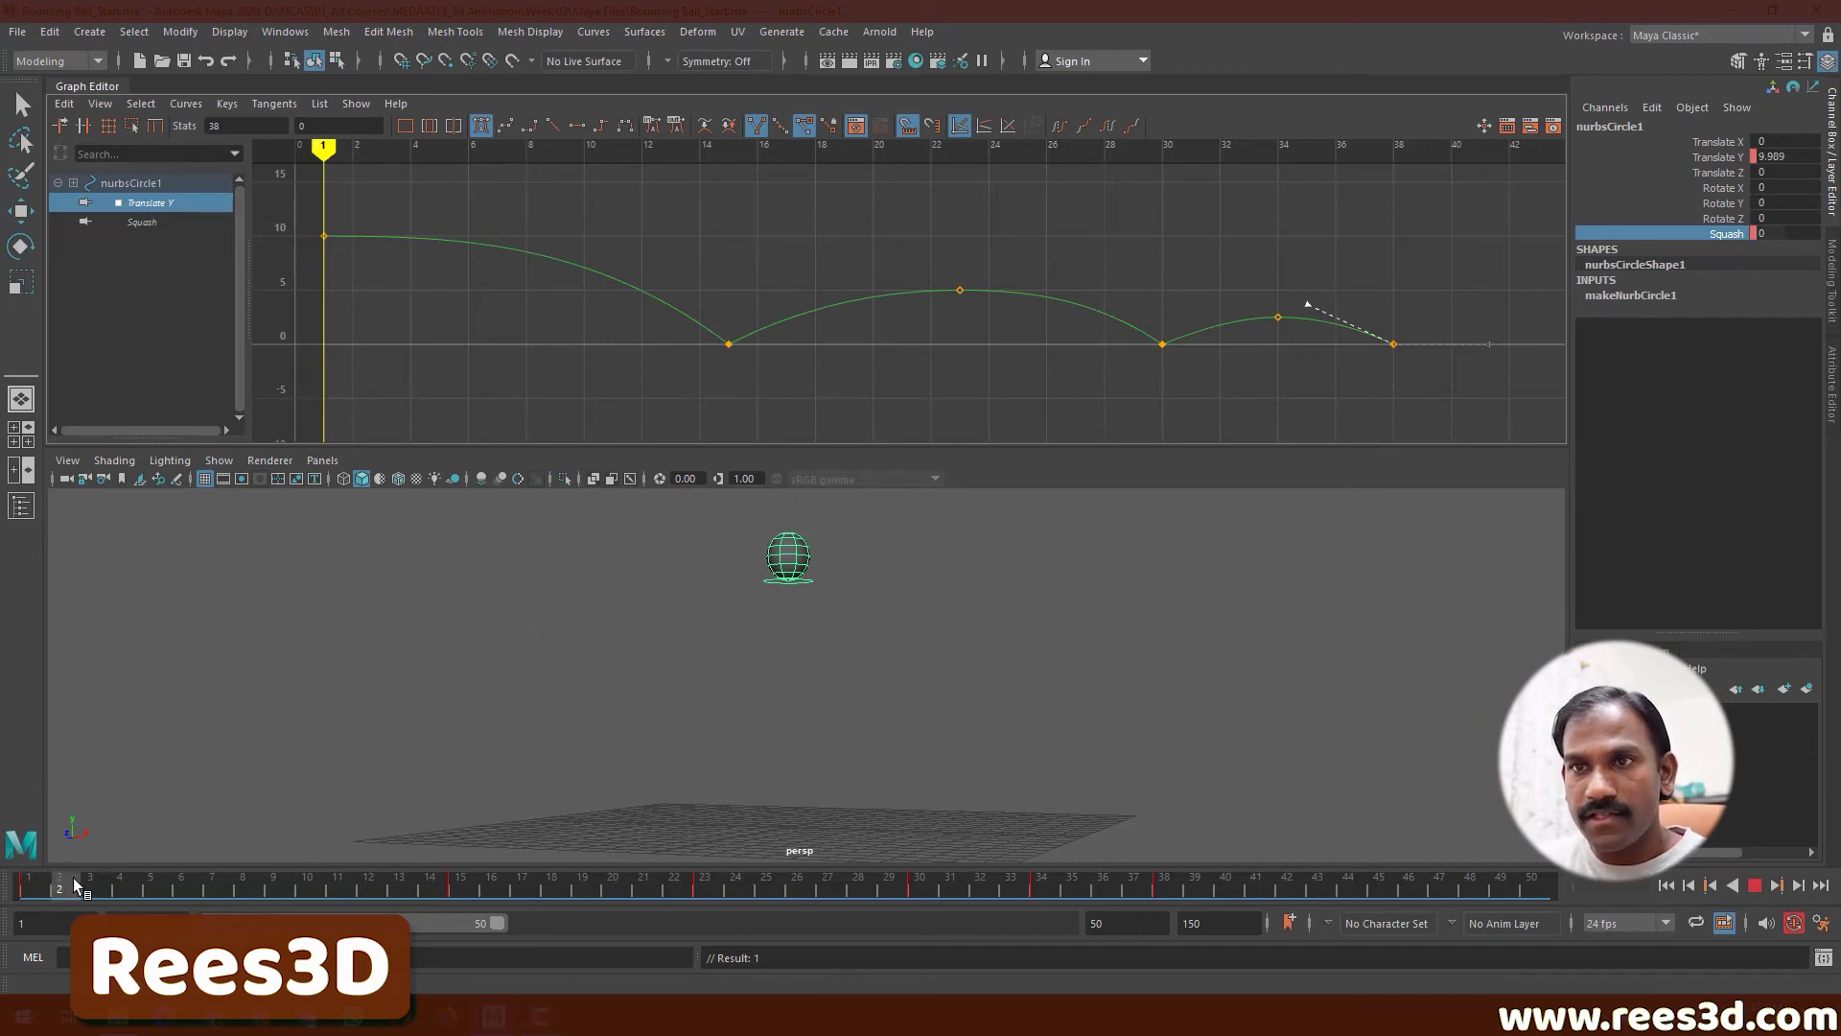
- At frame 14, stretch the ball by setting the control's Squash to -10, and play the animation from frame 1
left_click_drag(74, 884, 444, 902)
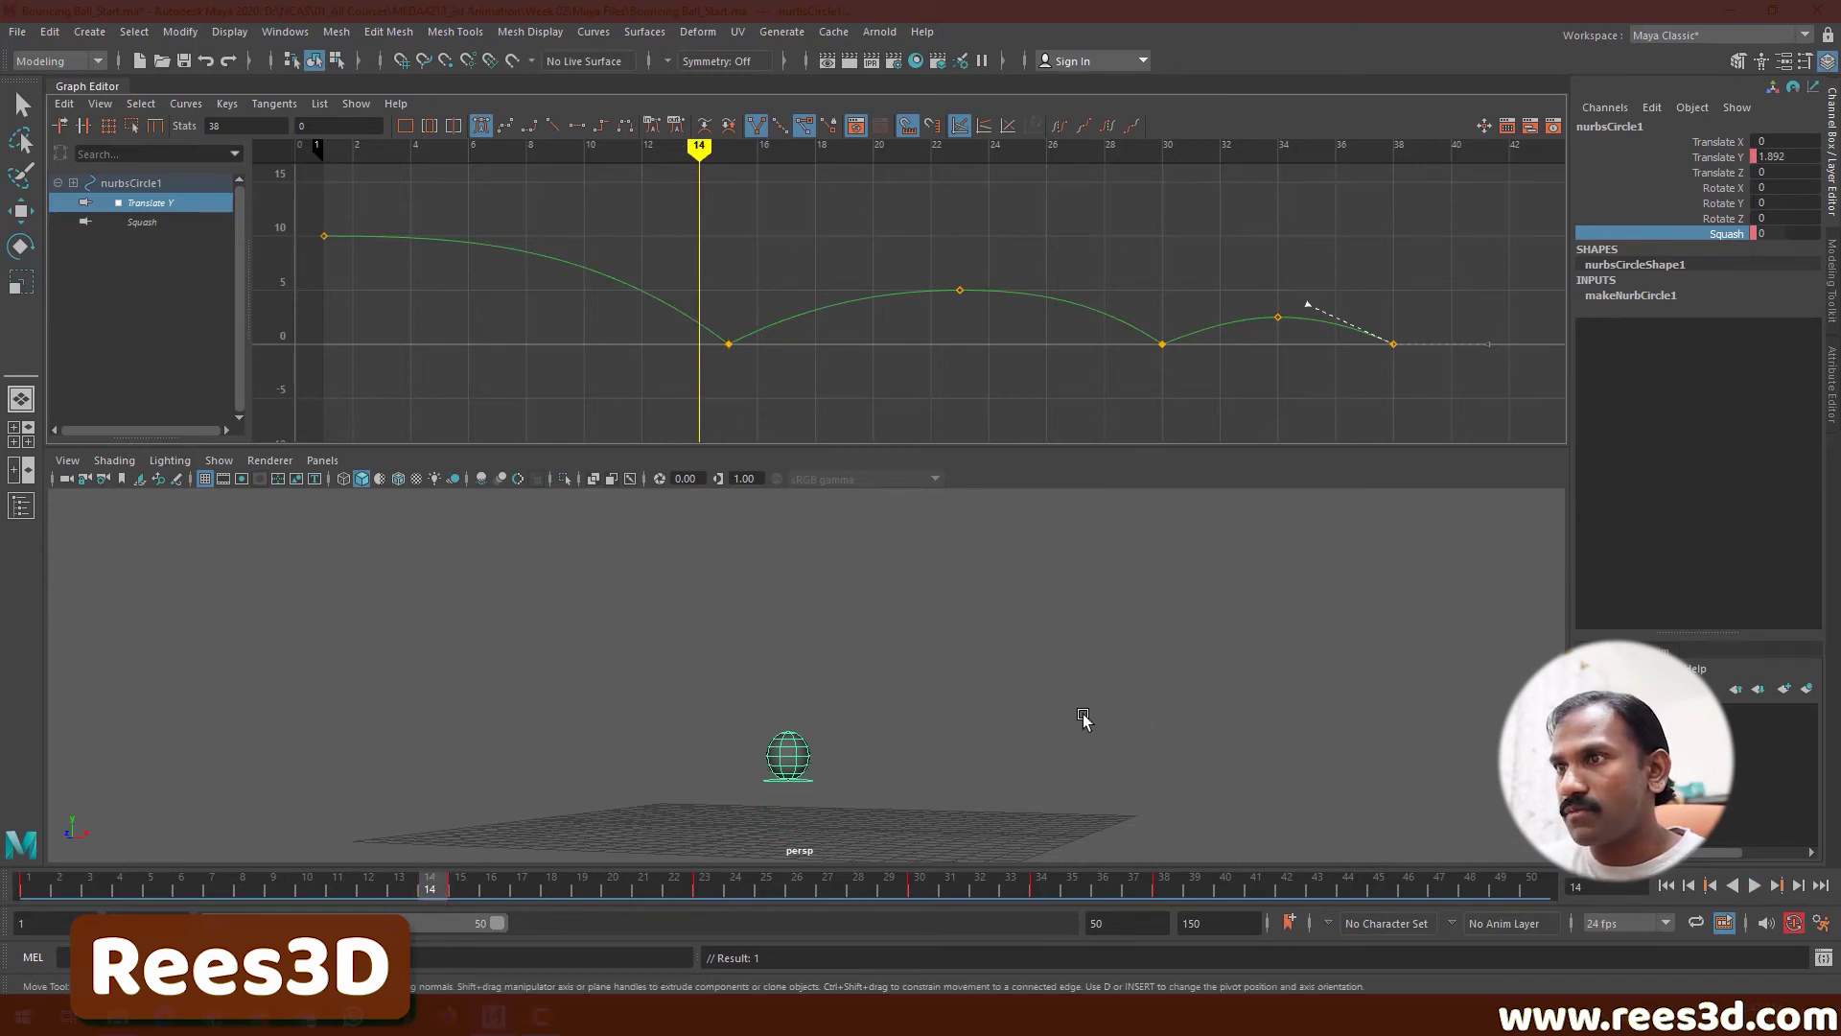
middle_click_drag(1085, 723, 1098, 688)
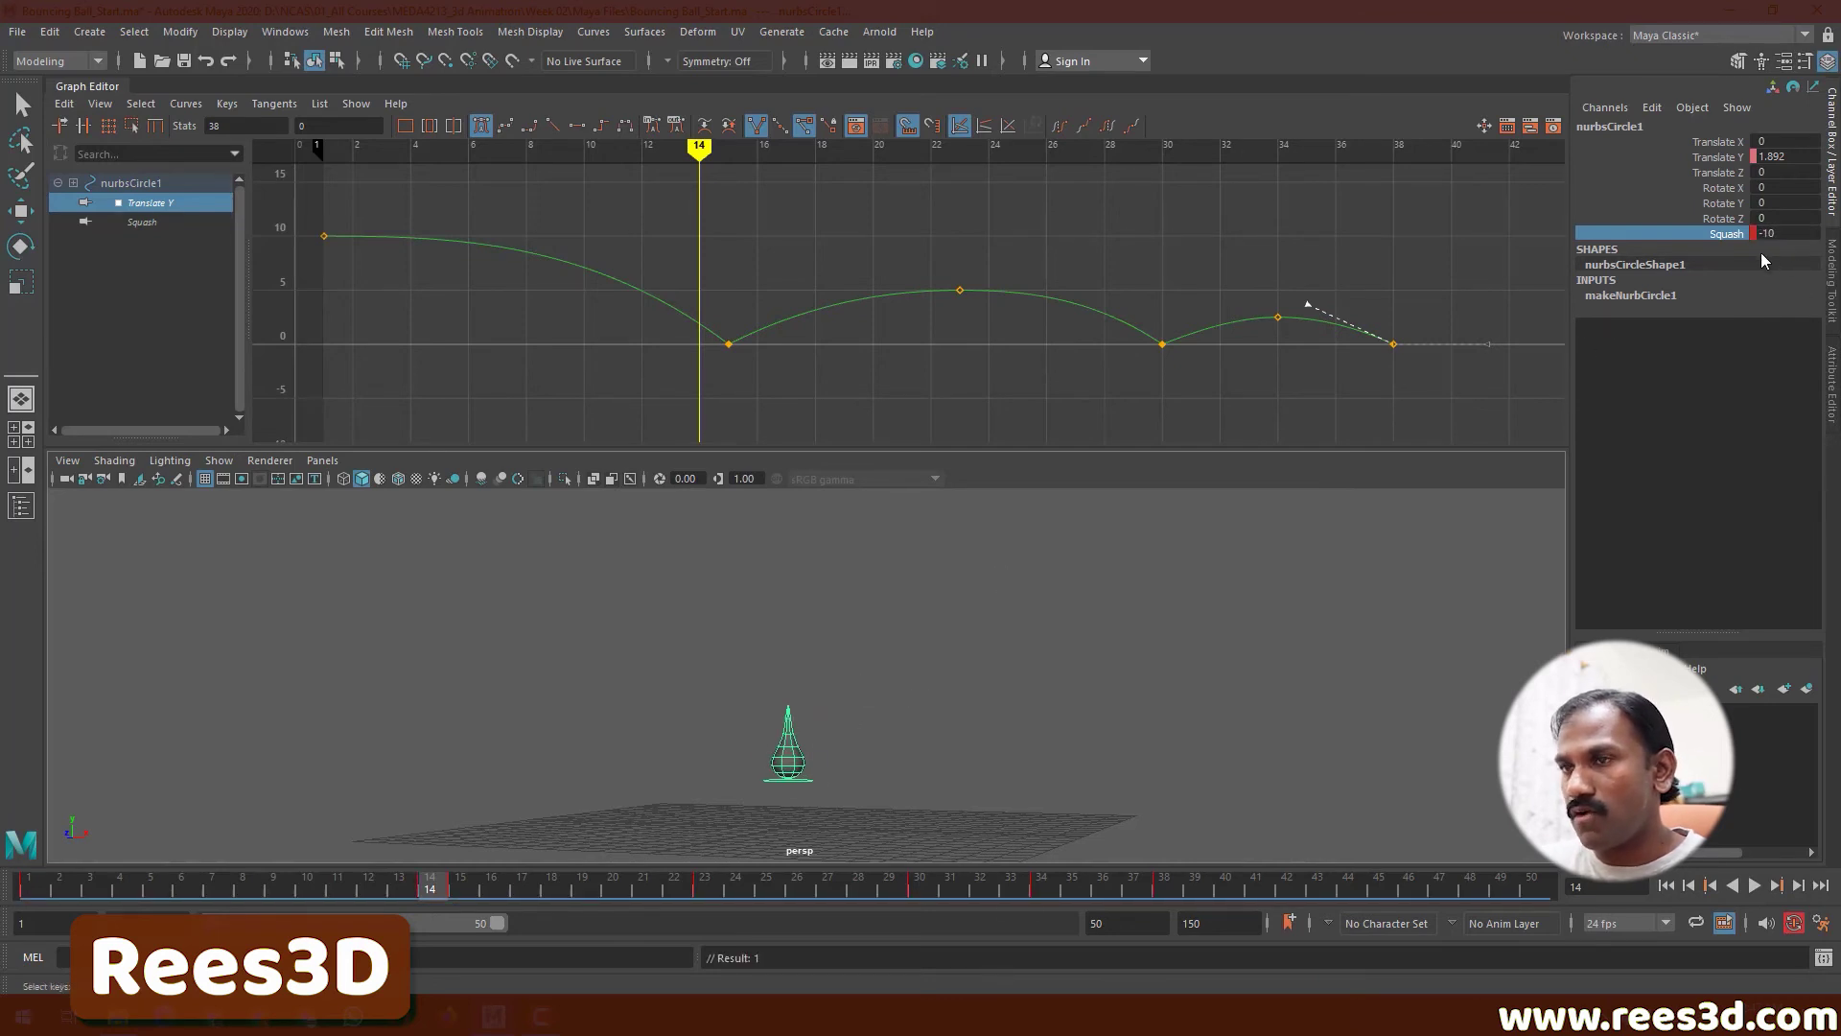
key("alt+v")
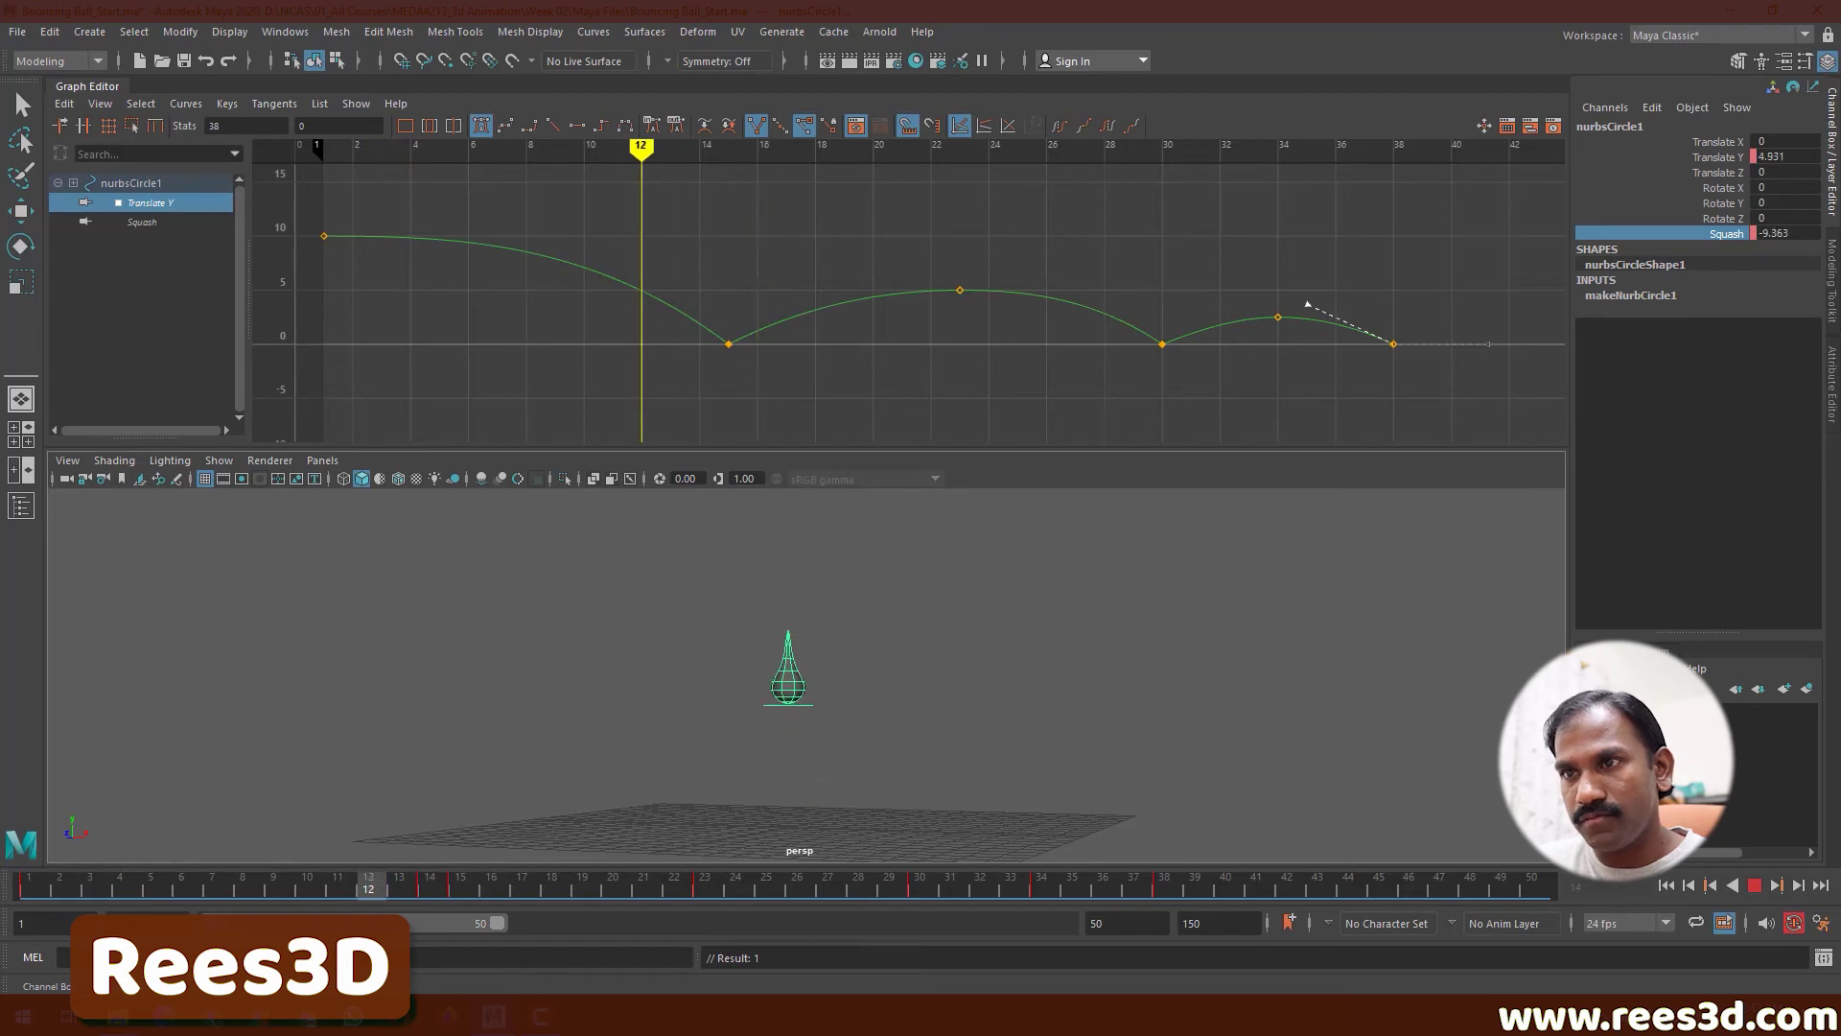
key("alt+shift+v")
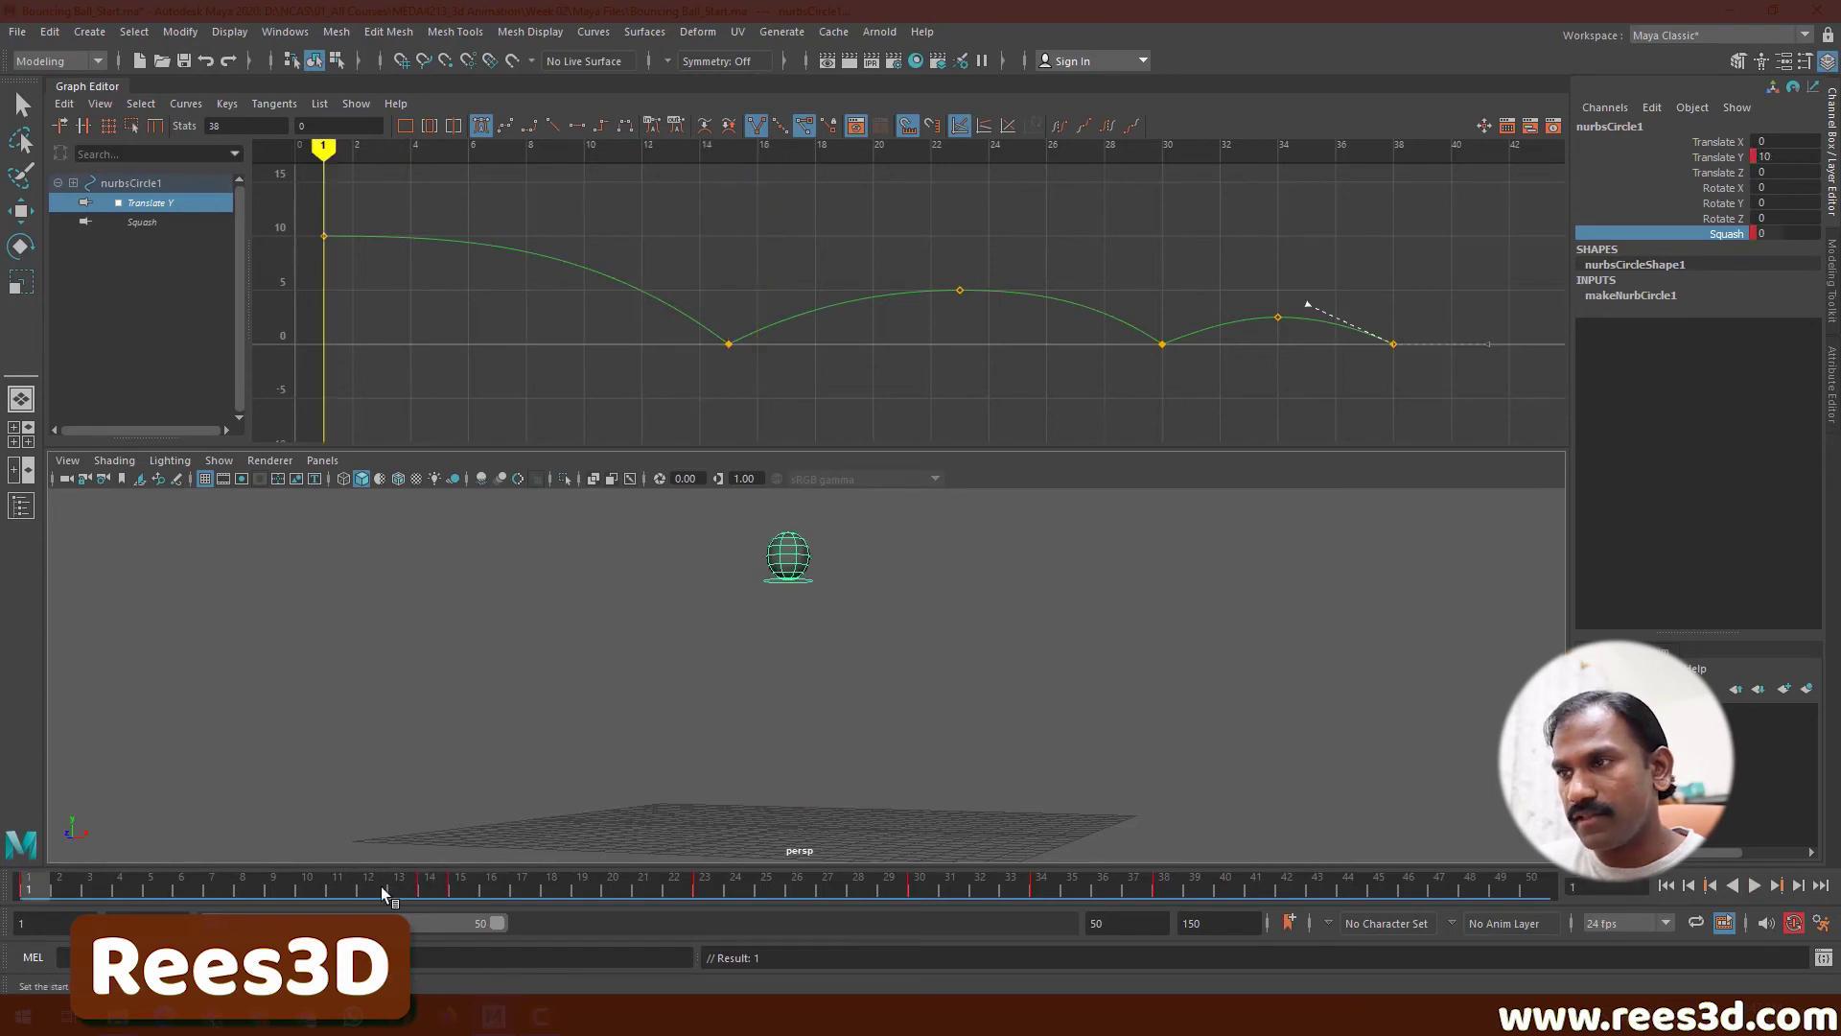
left_click(1747, 888)
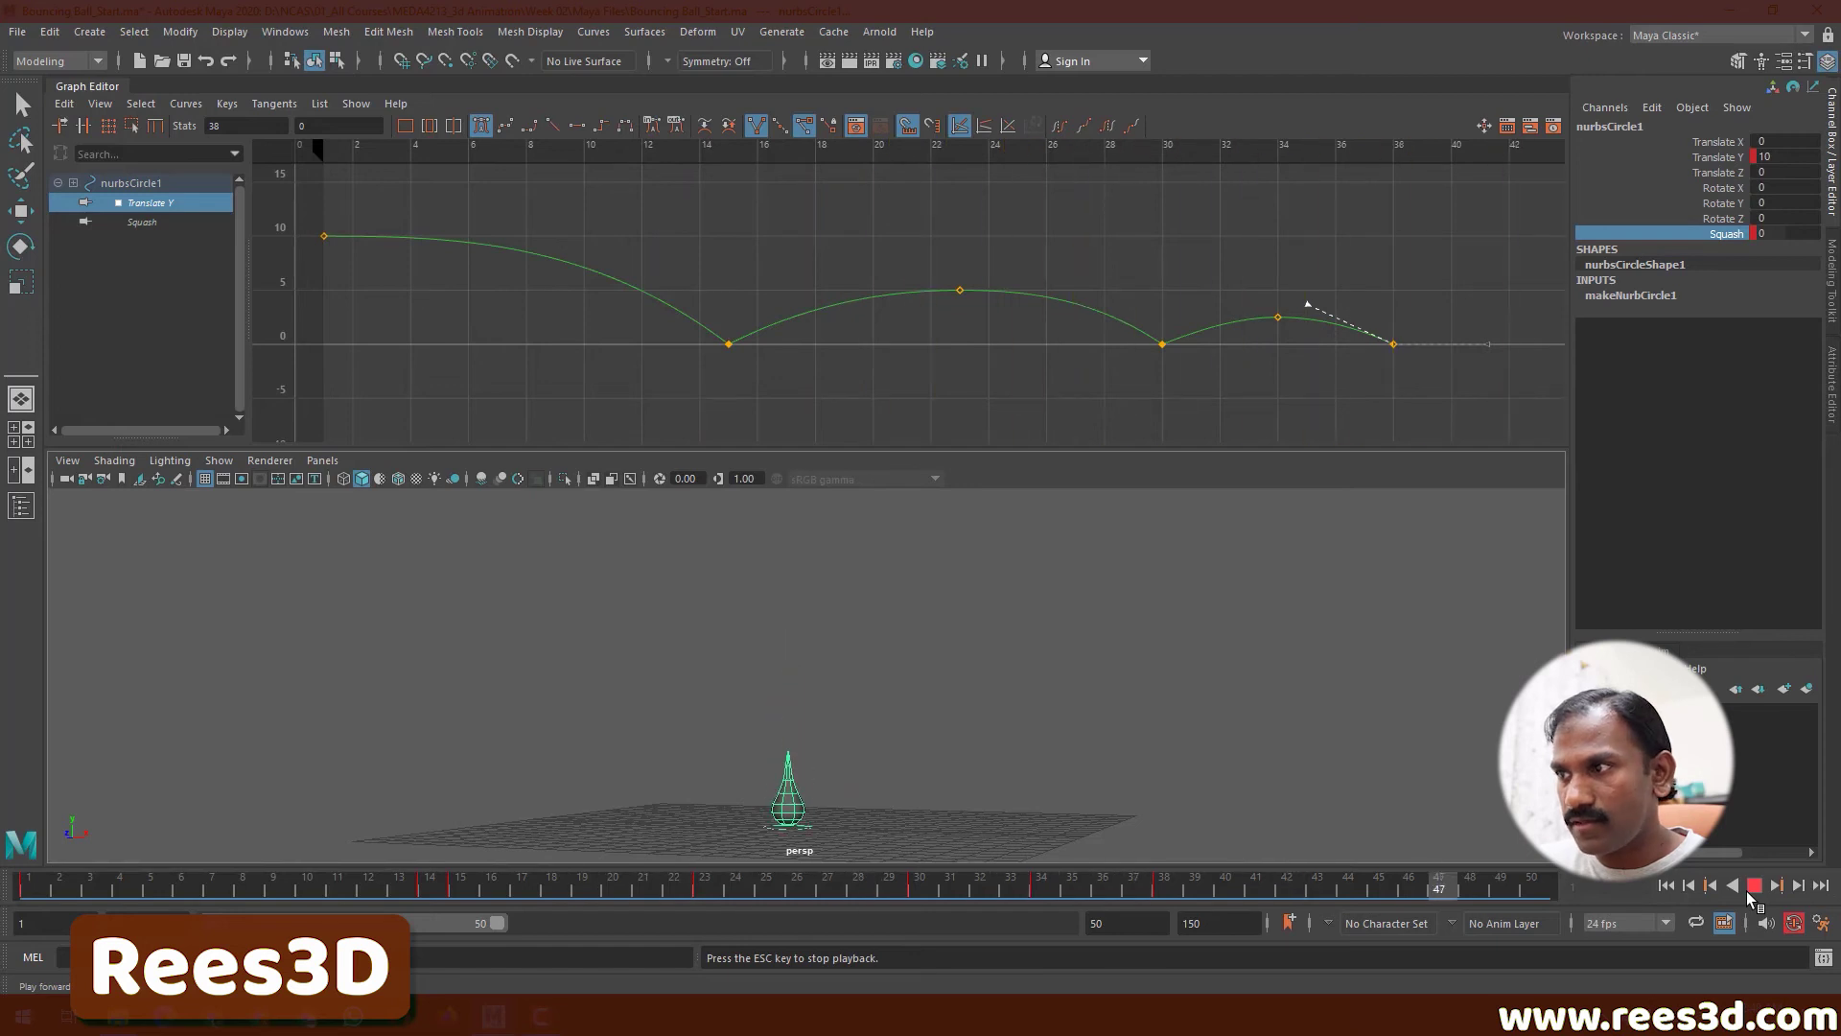
- Move to frame 15, undo the accidental change to the frame 38 key's tangent, and collapse the Graph Editor
left_click(418, 884)
left_click_drag(418, 884, 476, 892)
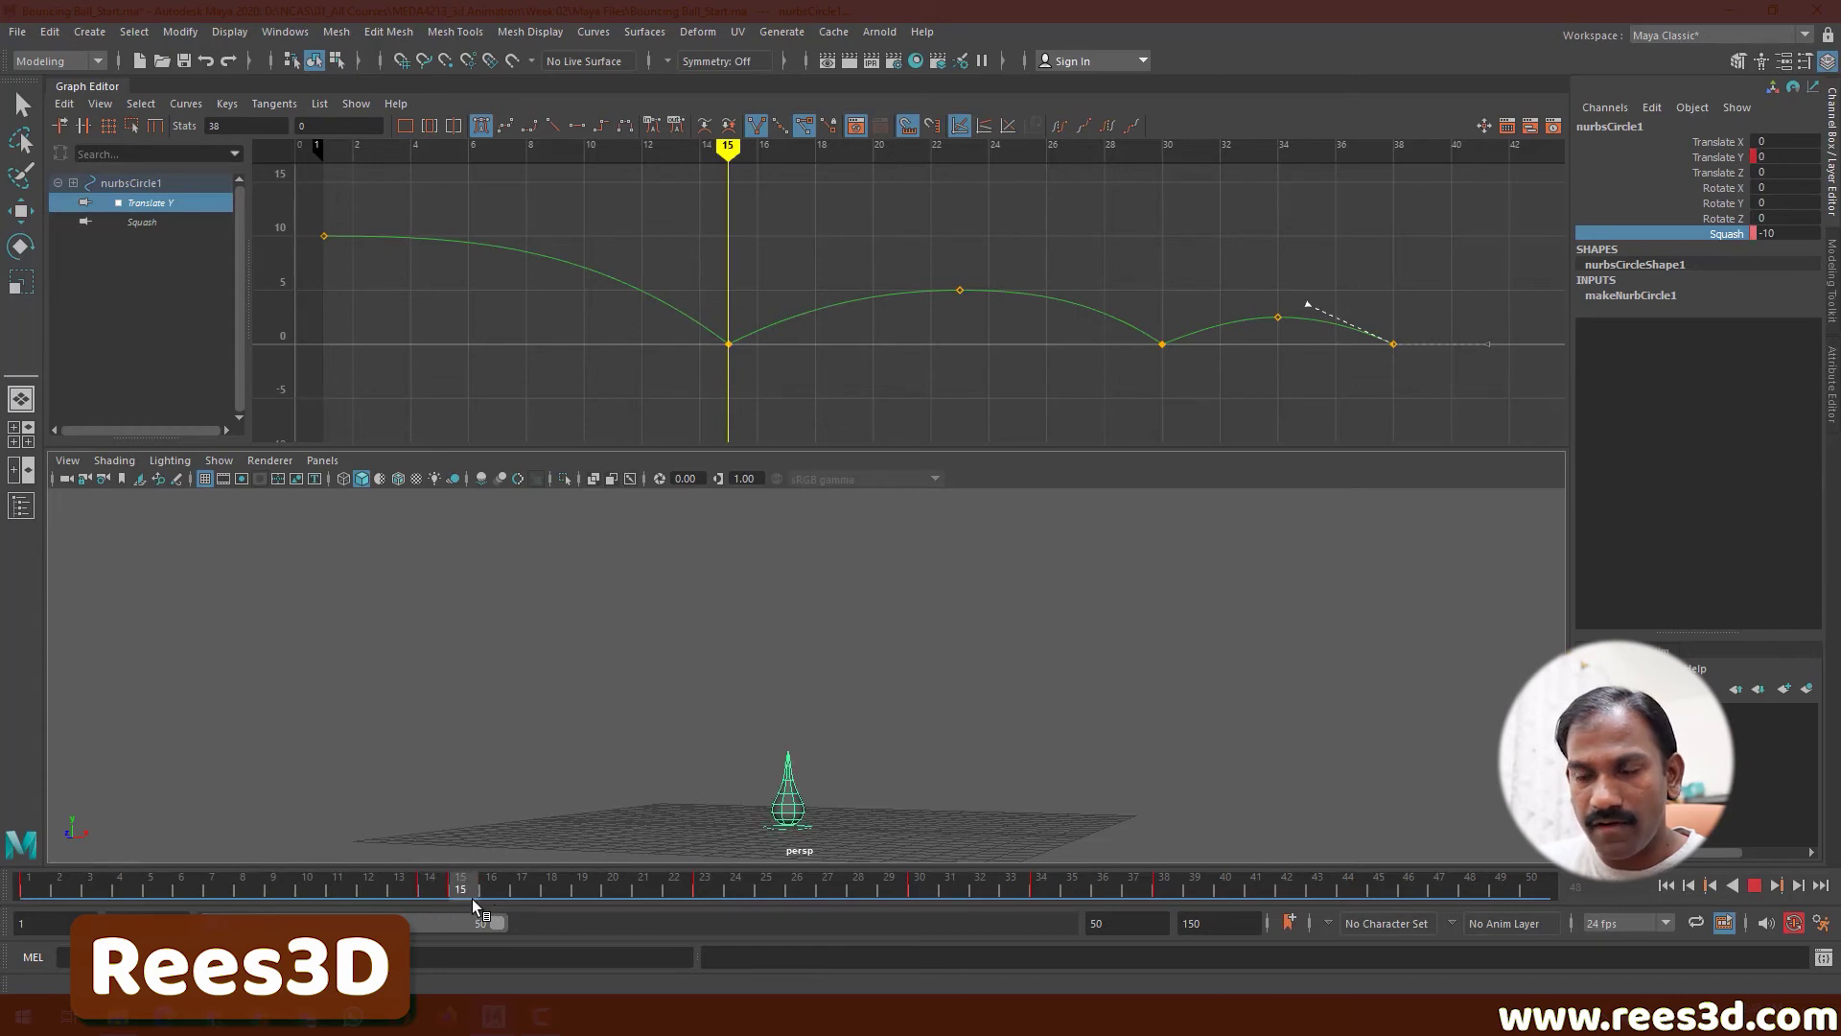
left_click_drag(472, 900, 495, 899)
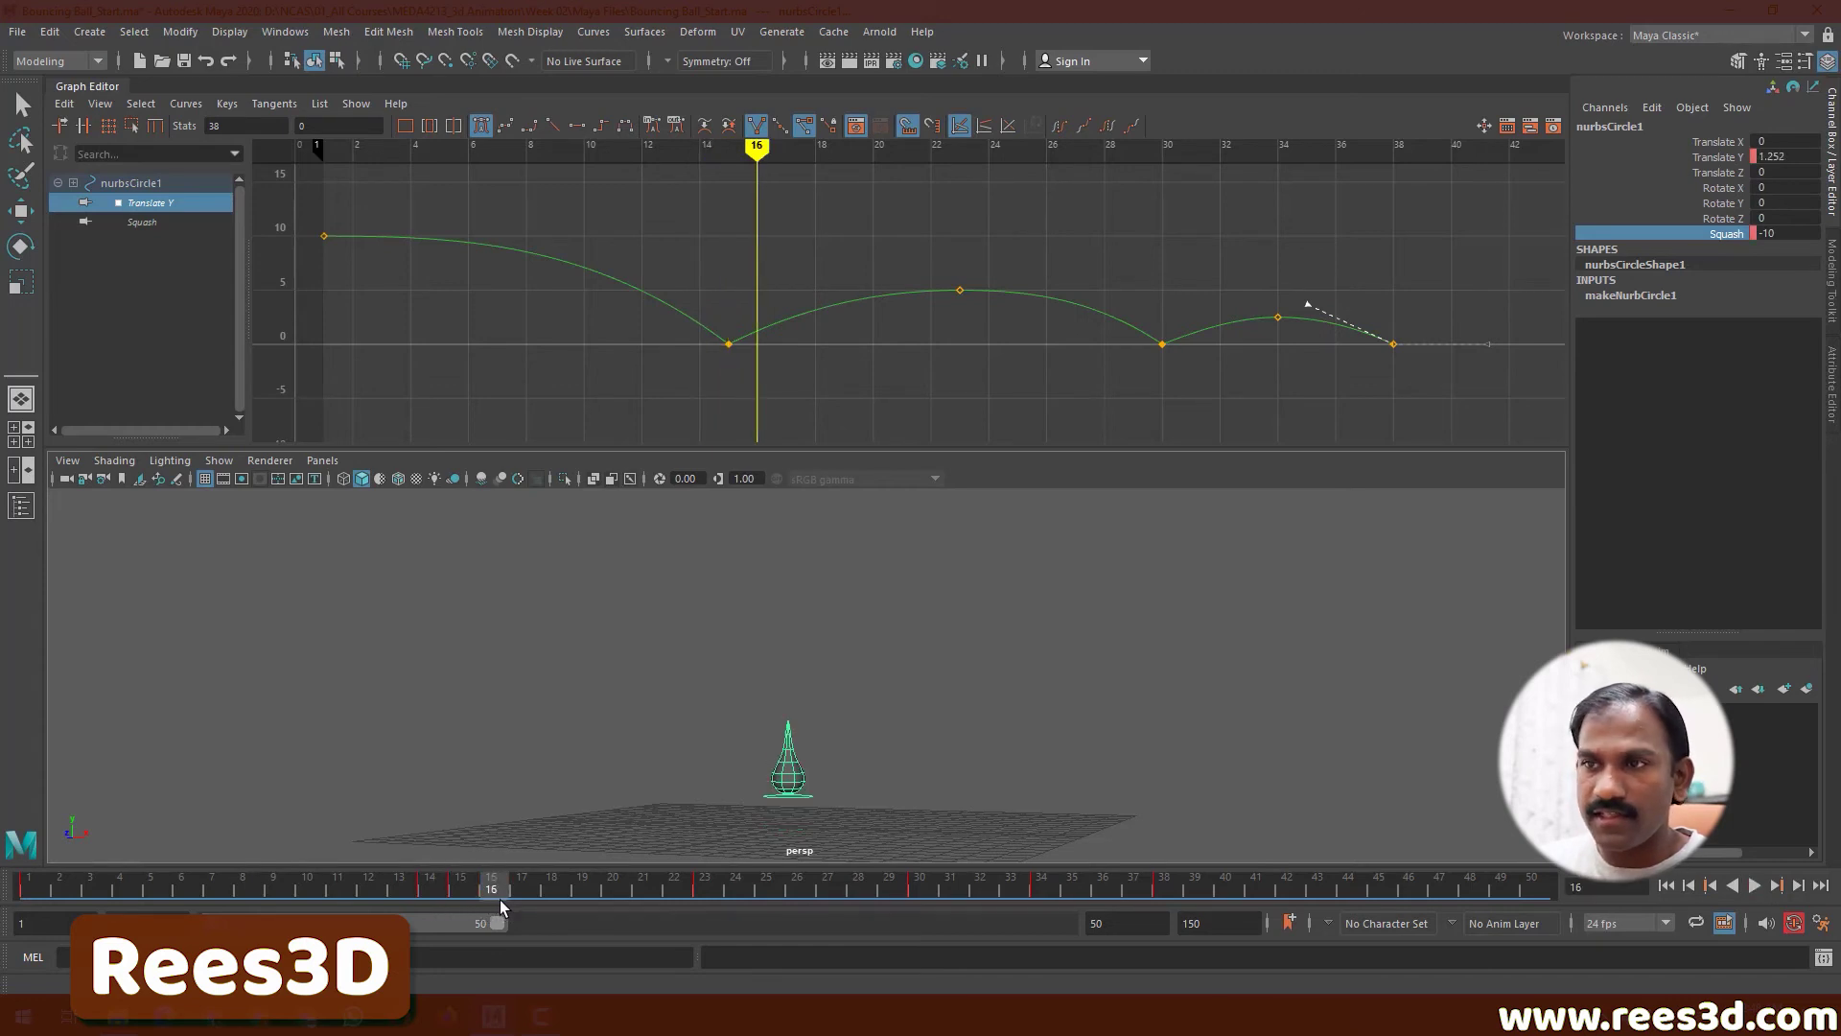
key("comma")
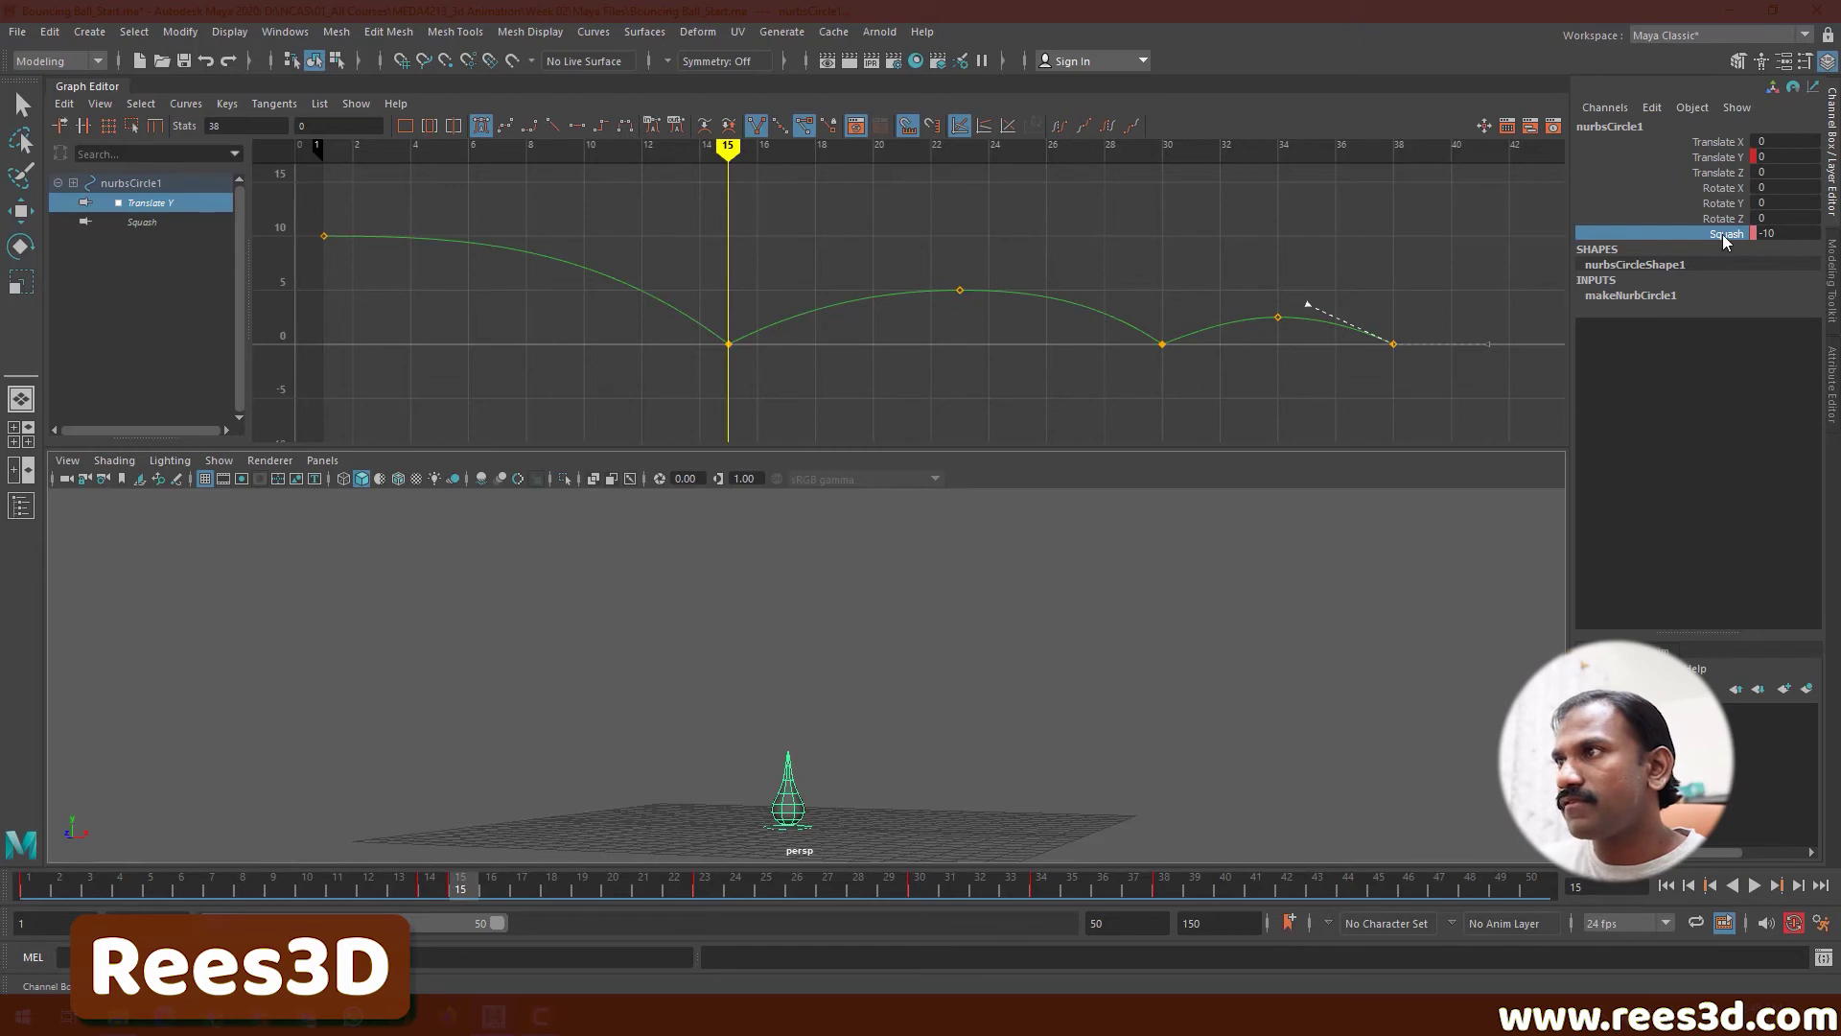
middle_click_drag(1327, 293, 810, 277)
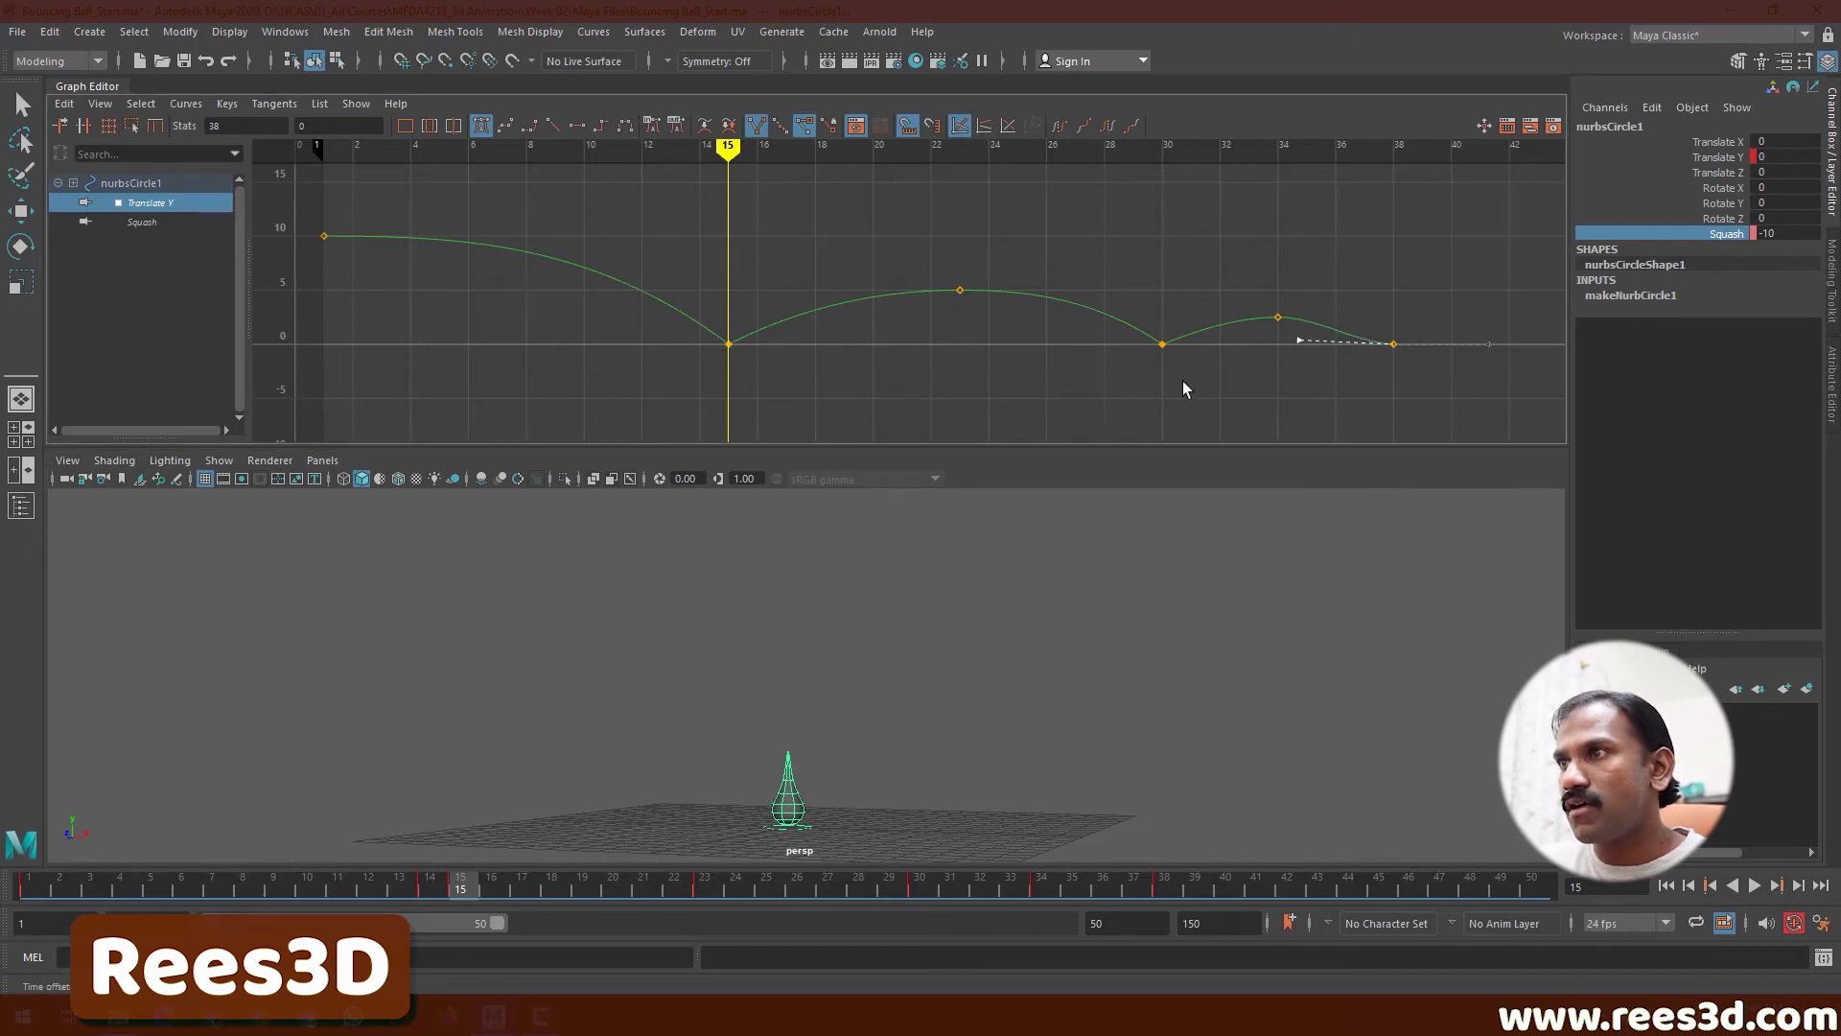
key("ctrl+z")
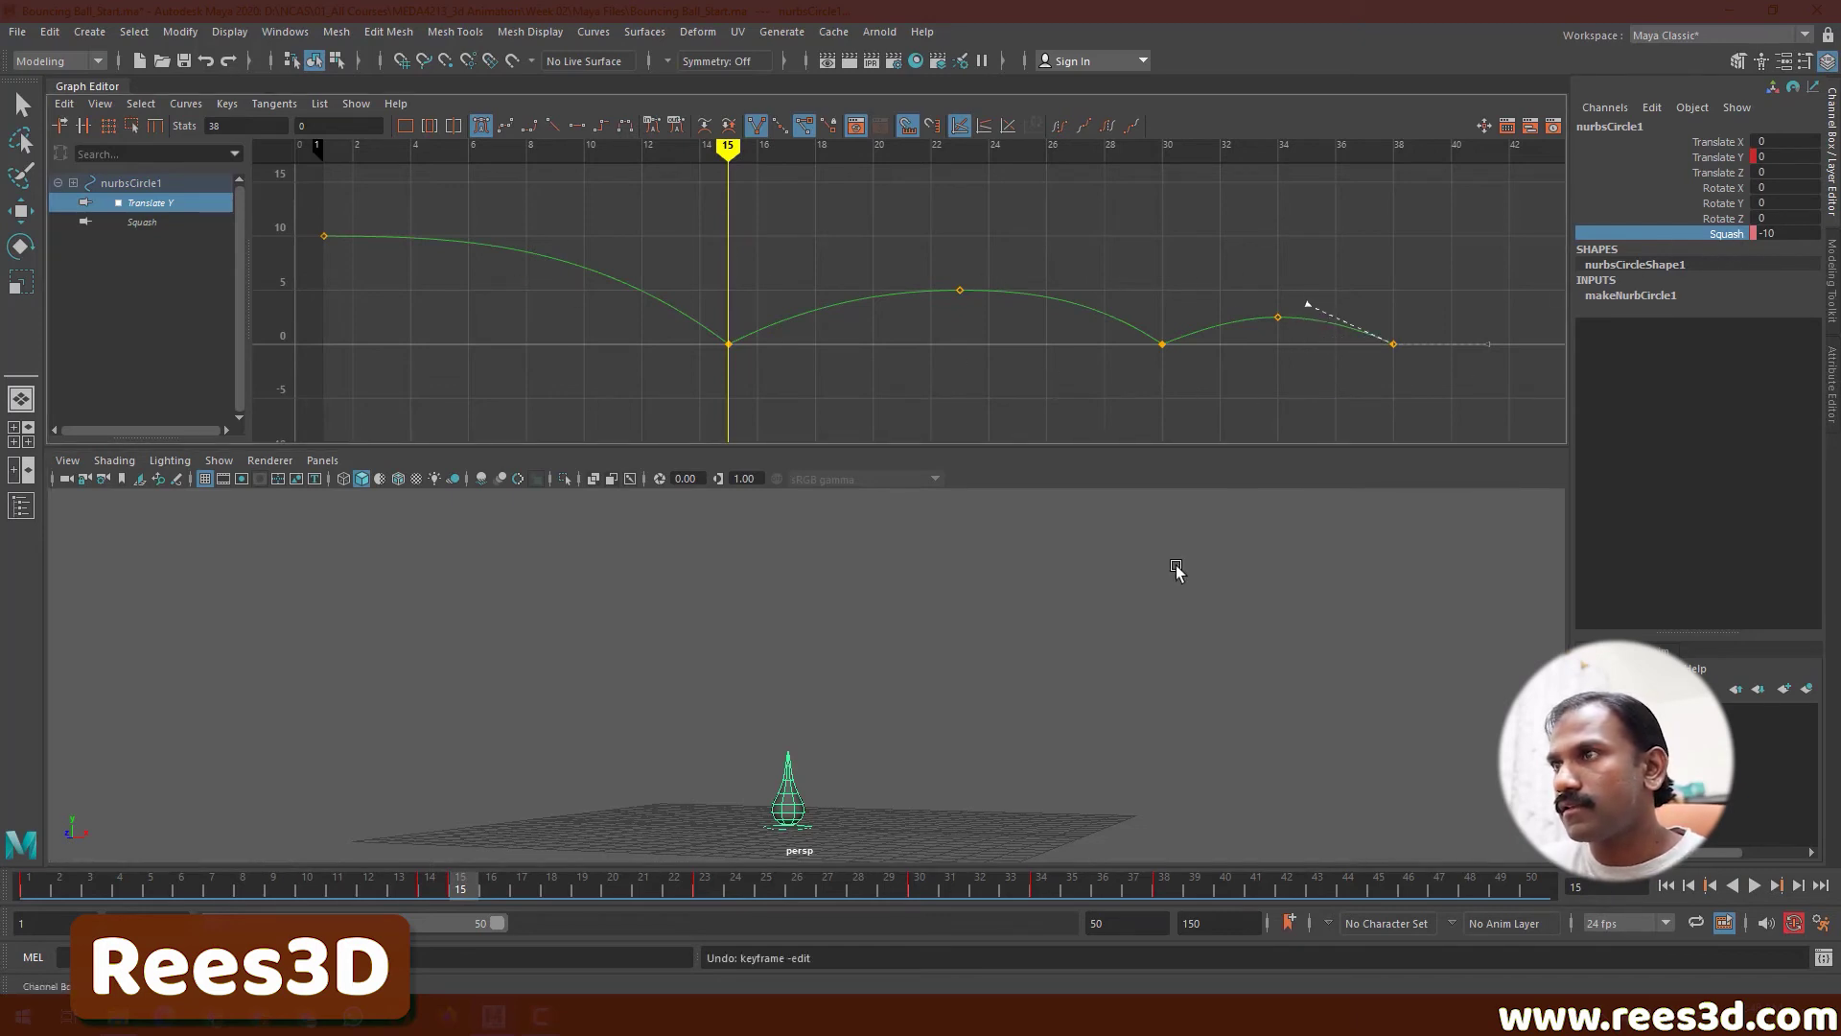
left_click(102, 86)
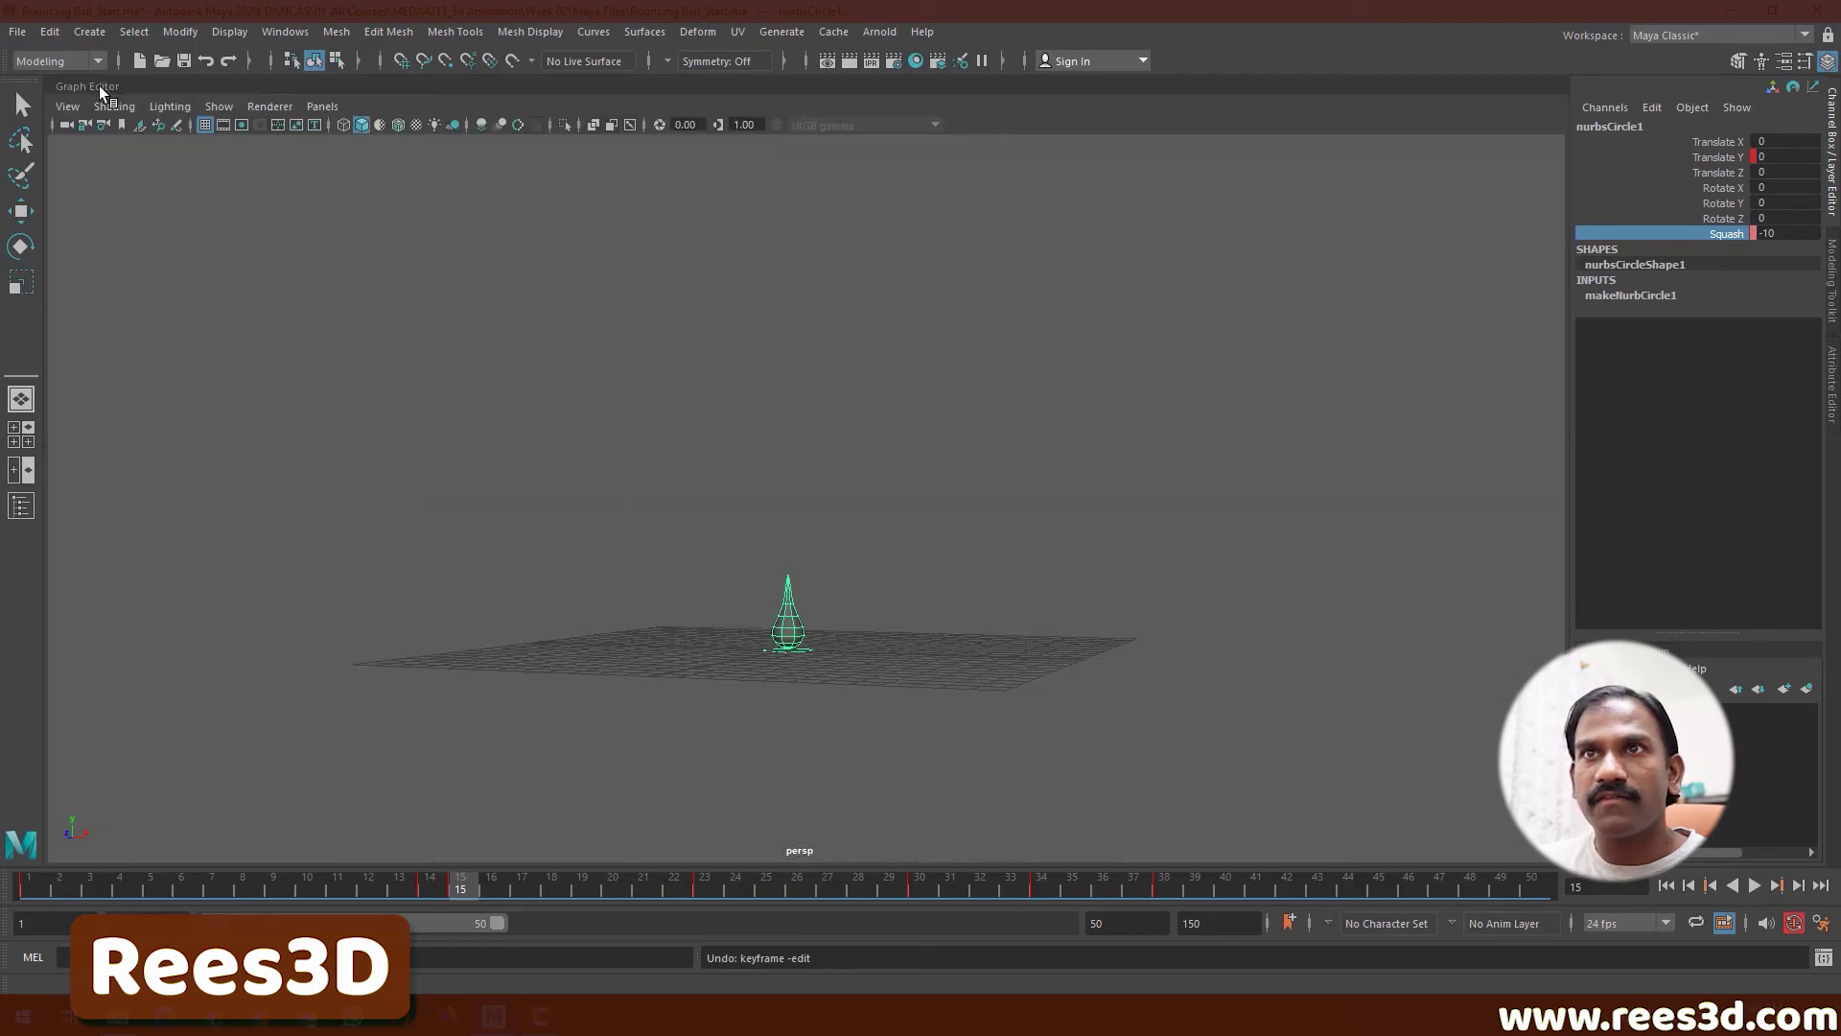
- At frame 15, flatten the ball by setting the control's Squash to 10, and play the animation from frame 1
right_click_drag(959, 403, 1390, 480, "alt")
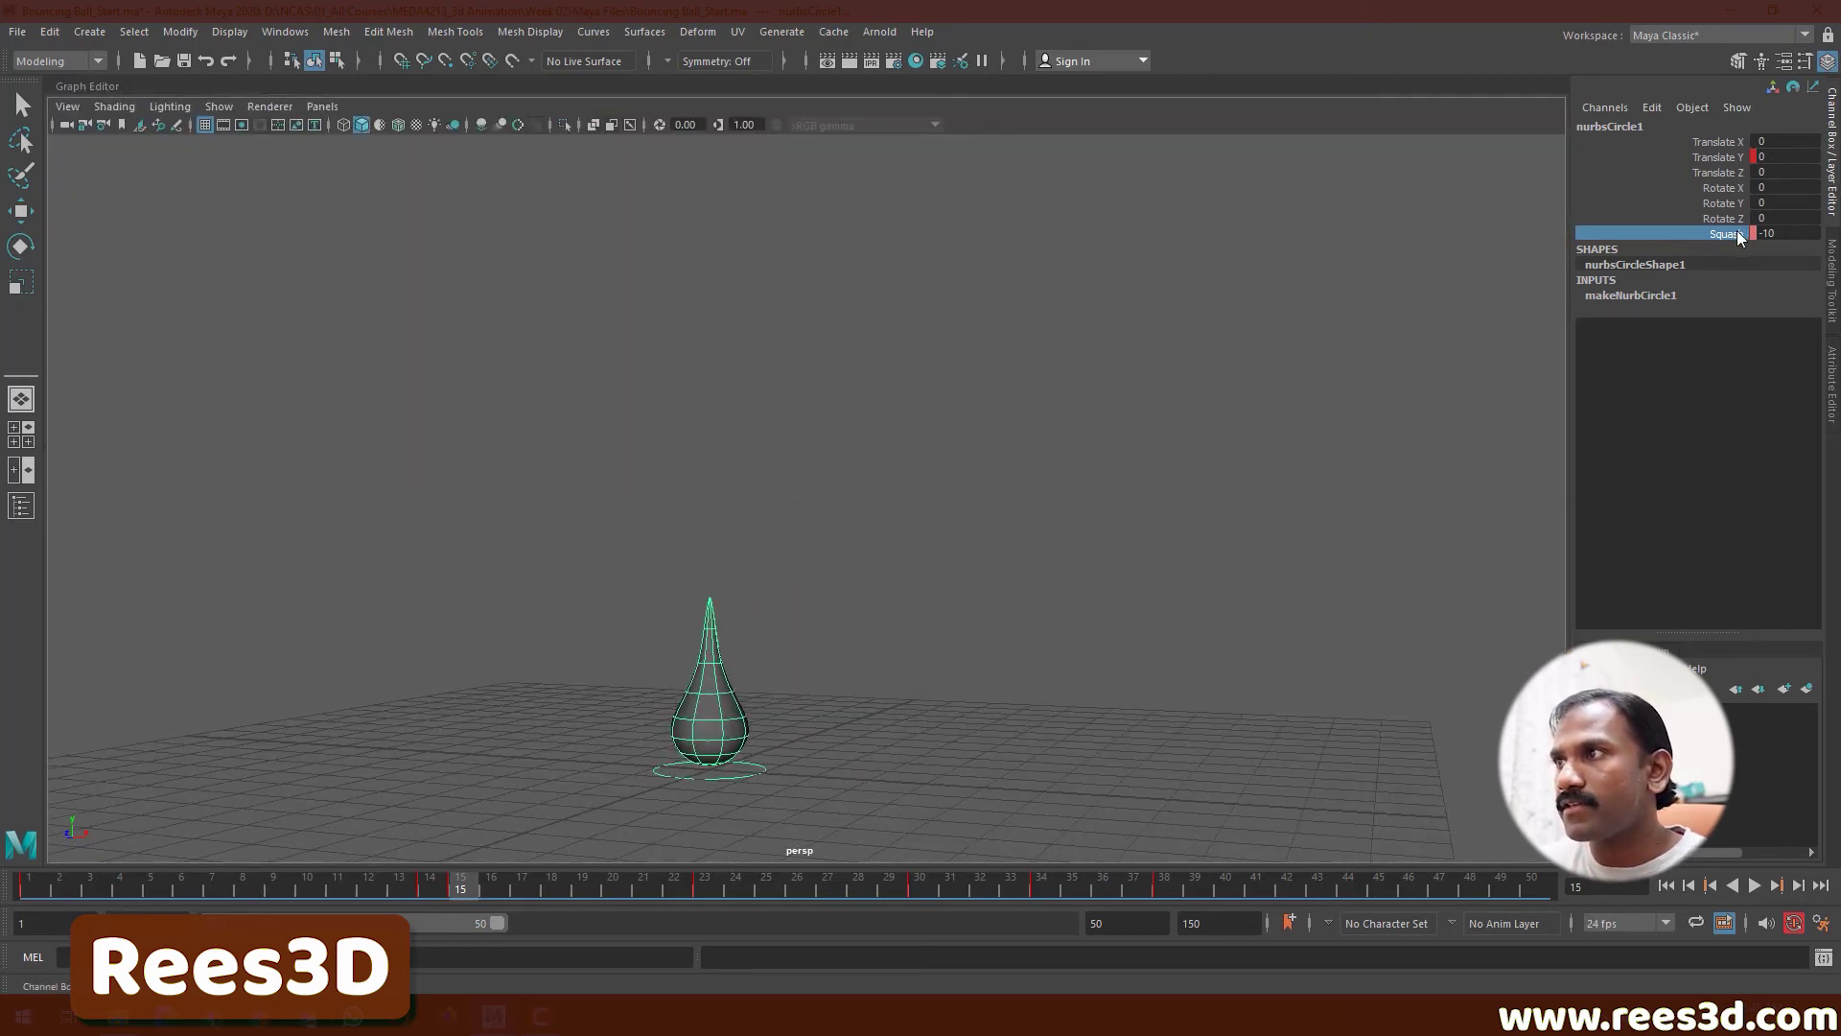
middle_click_drag(1271, 387, 1546, 393)
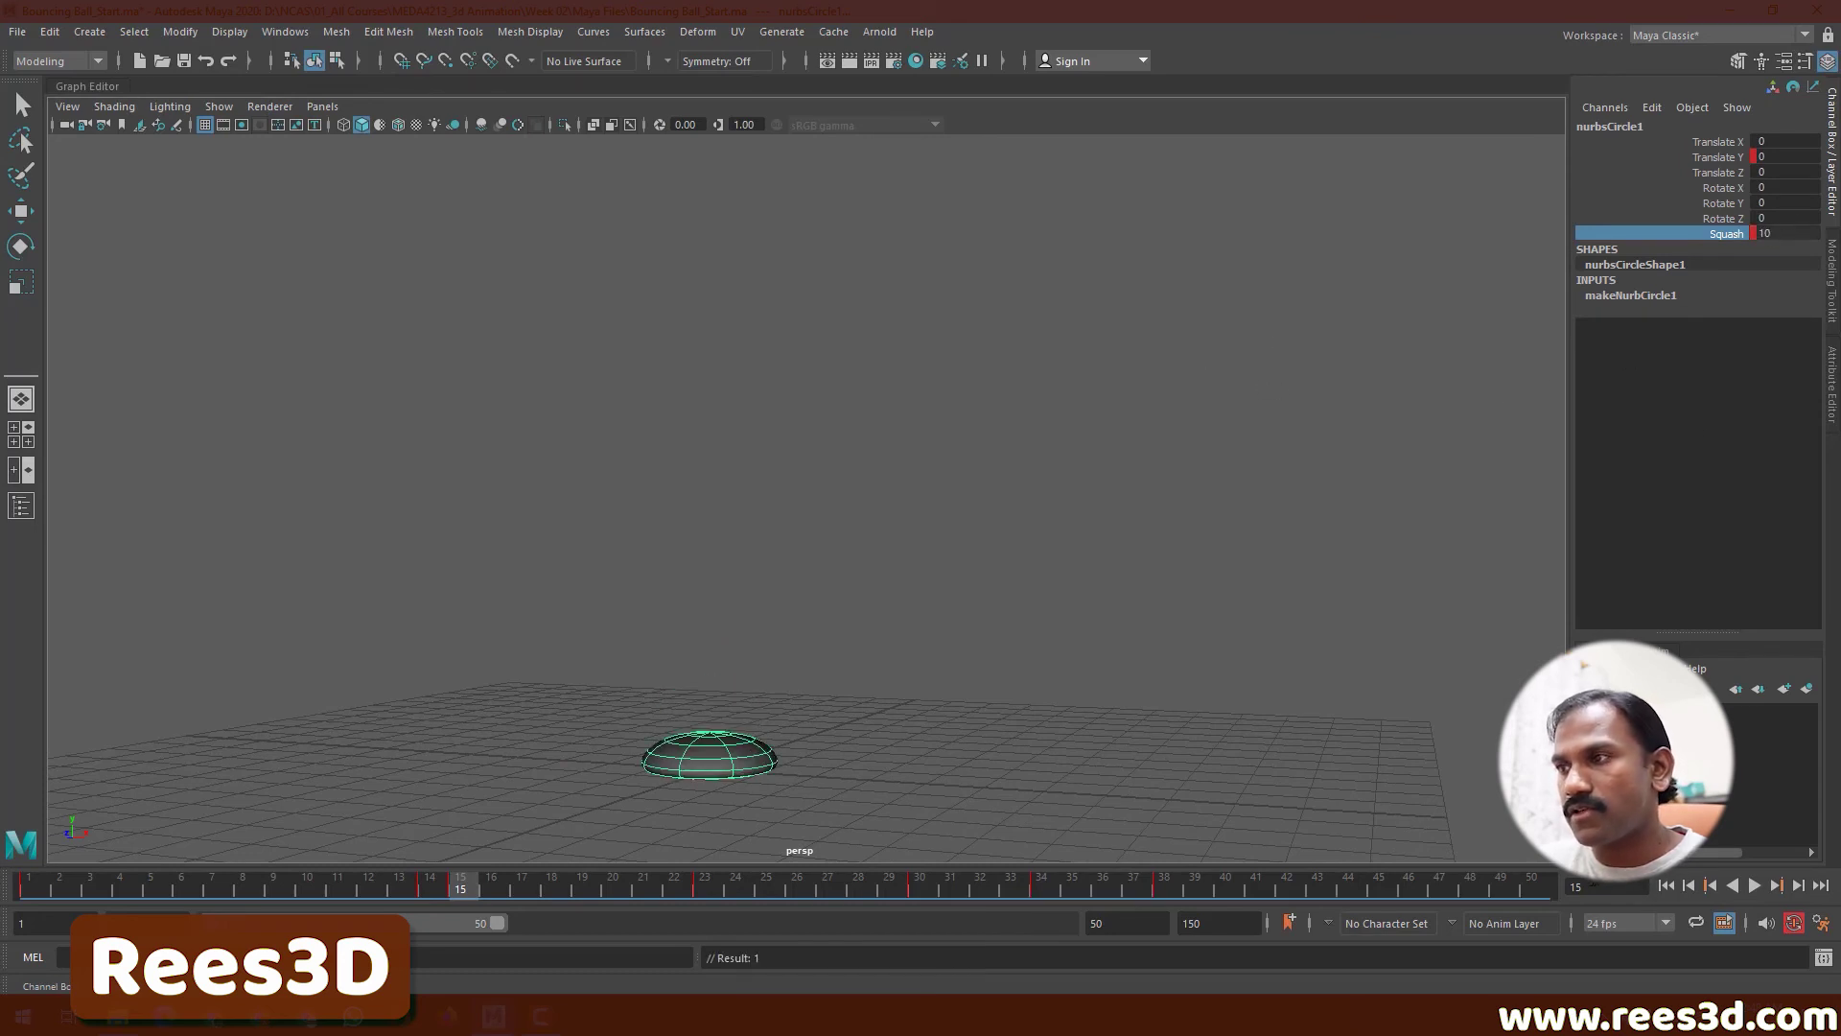
mouse_move(445, 896)
left_mouse_down()
mouse_move(504, 899)
mouse_move(462, 888)
left_mouse_up()
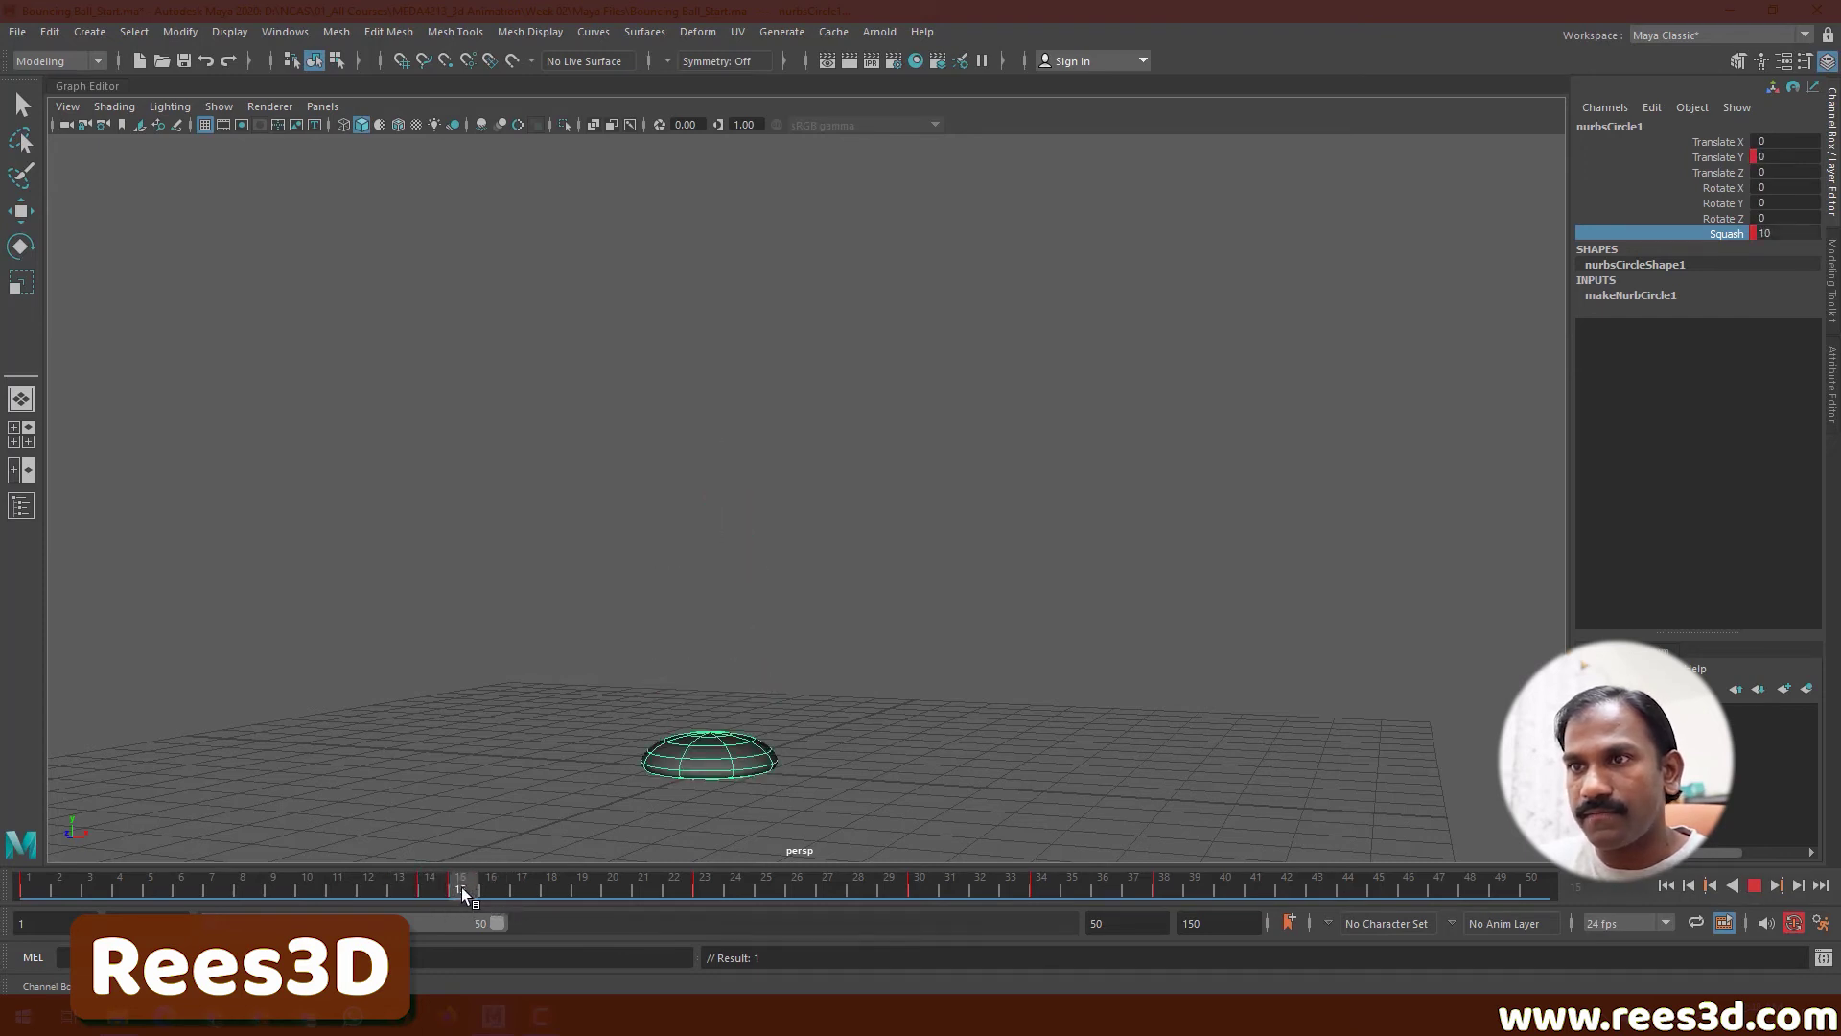
left_click(1678, 886)
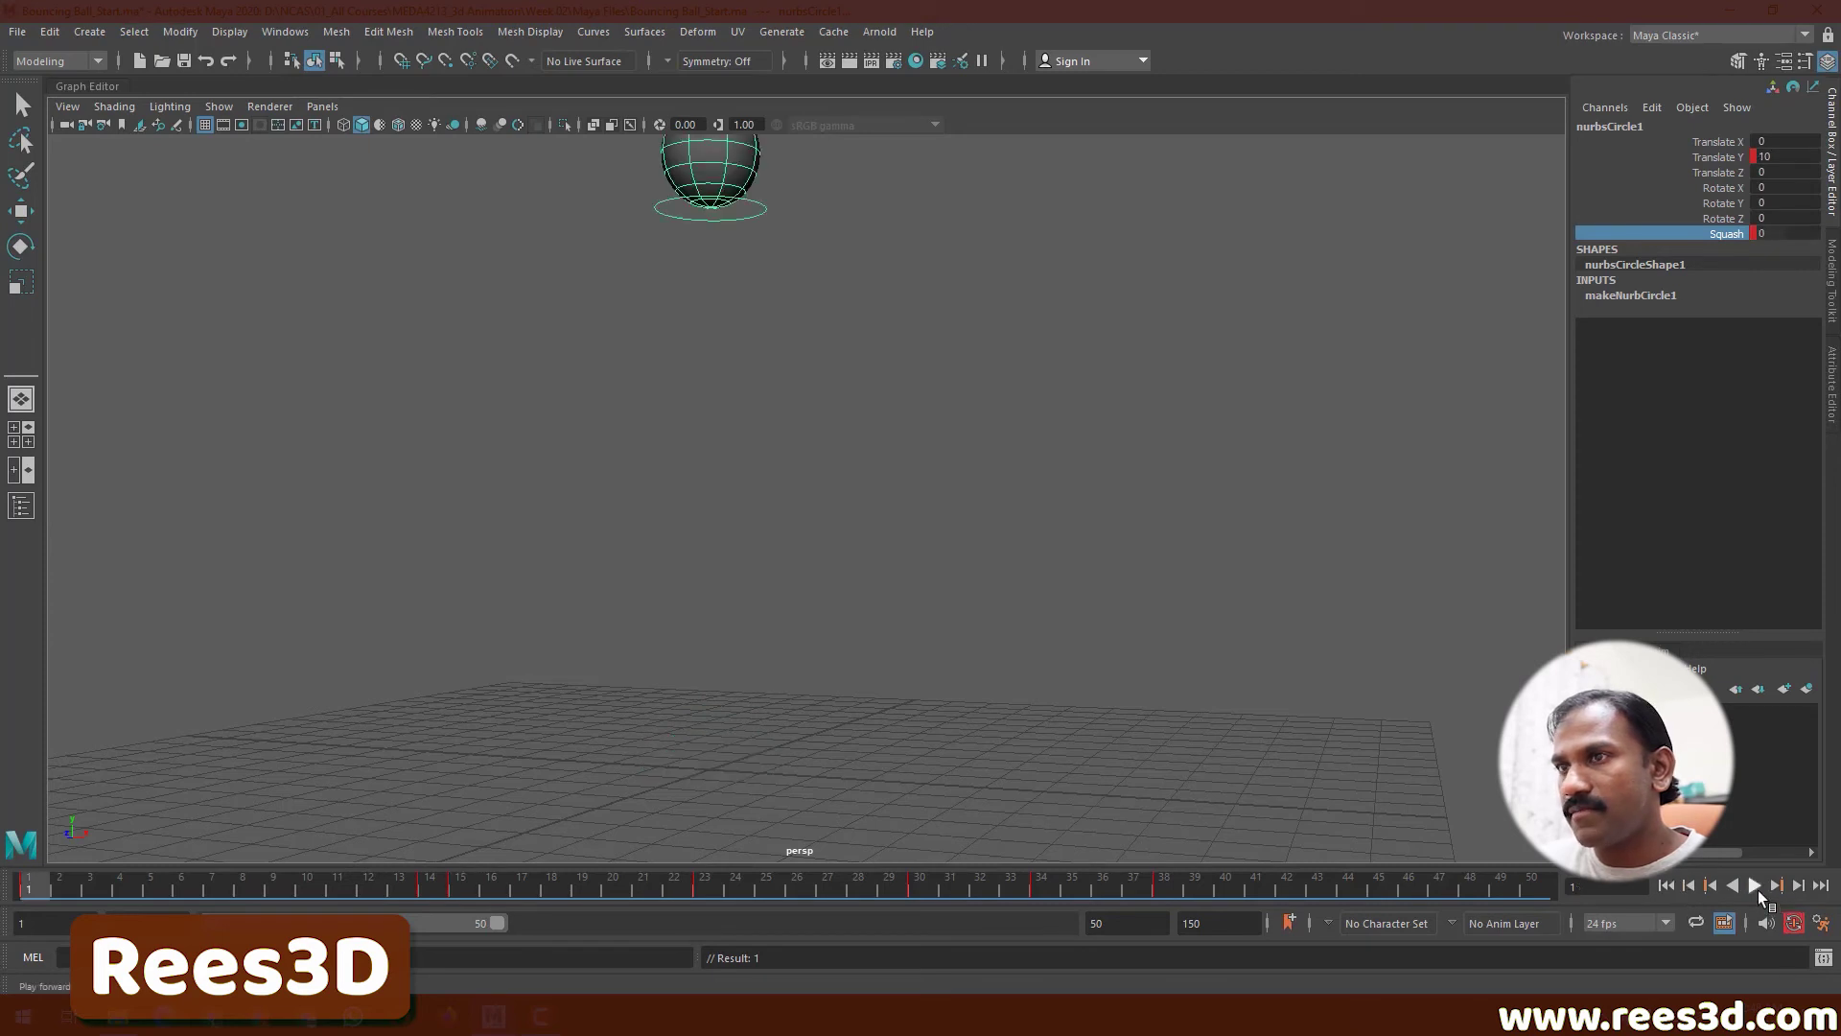
left_click(1755, 886)
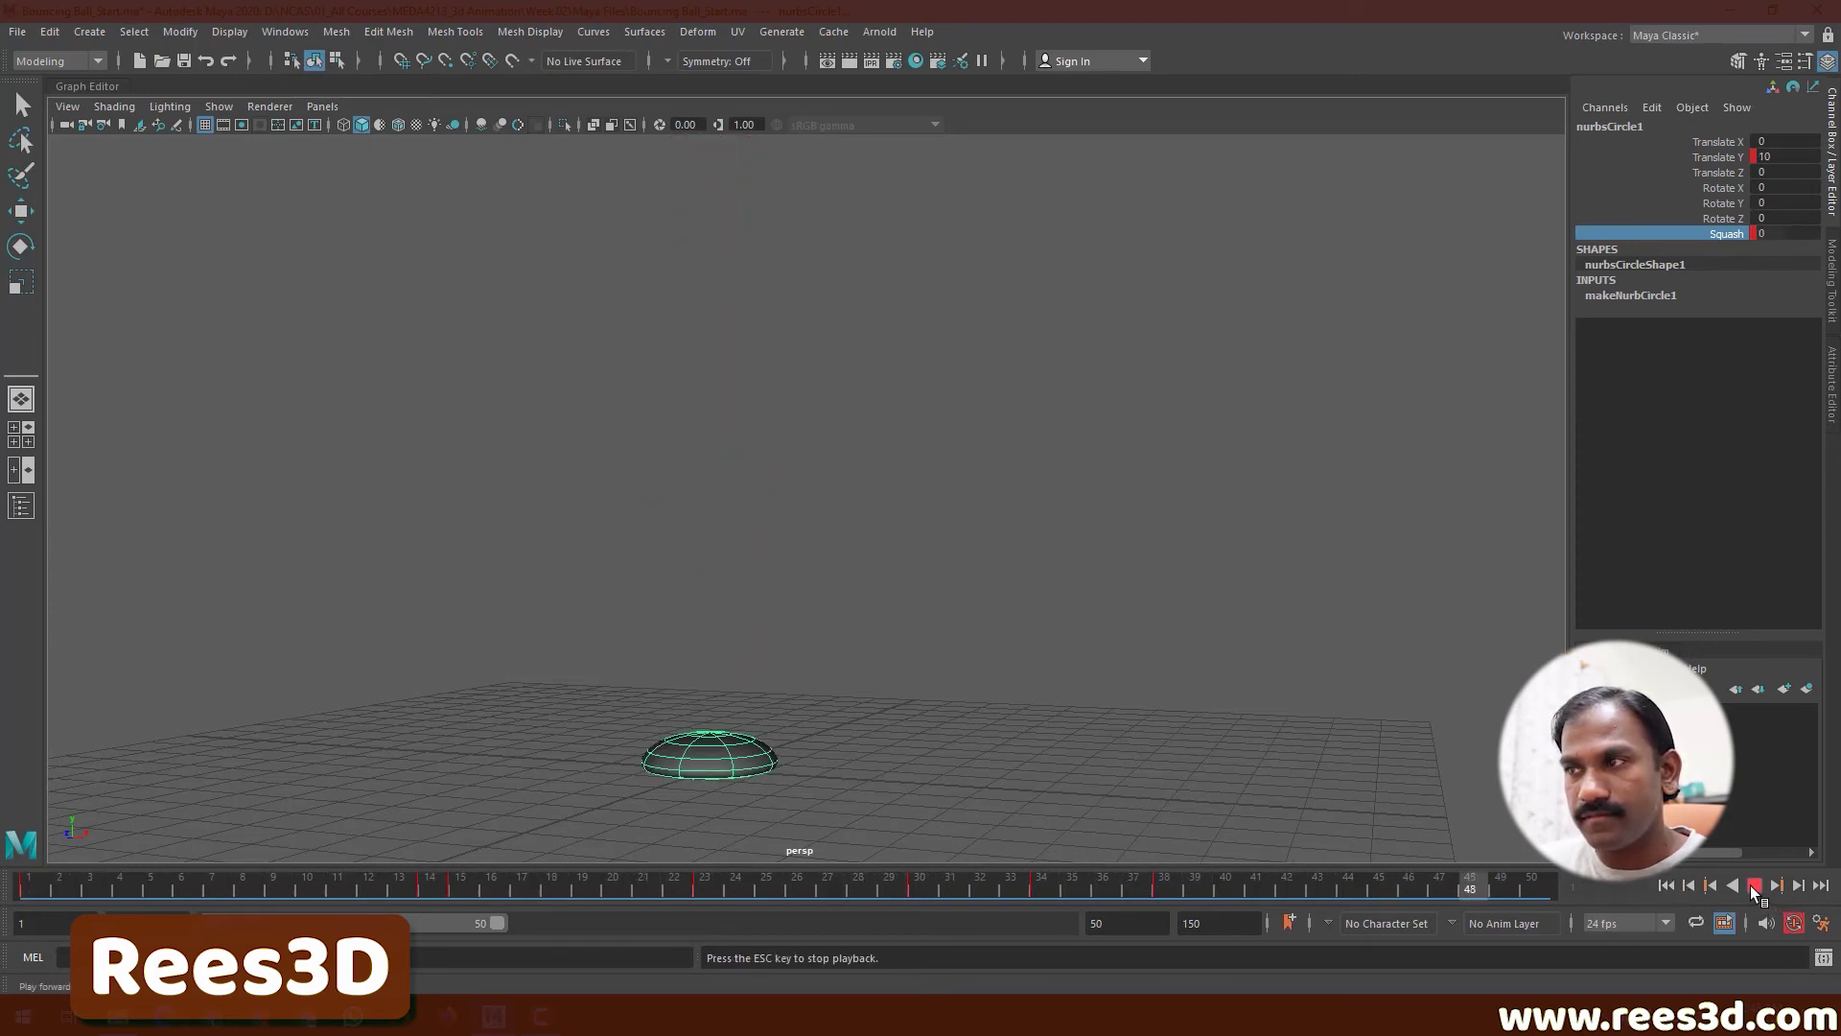
left_click(1750, 885)
- Move to frame 23 and restore the ball's round shape by setting the control's Squash to 0
left_click_drag(451, 892, 700, 913)
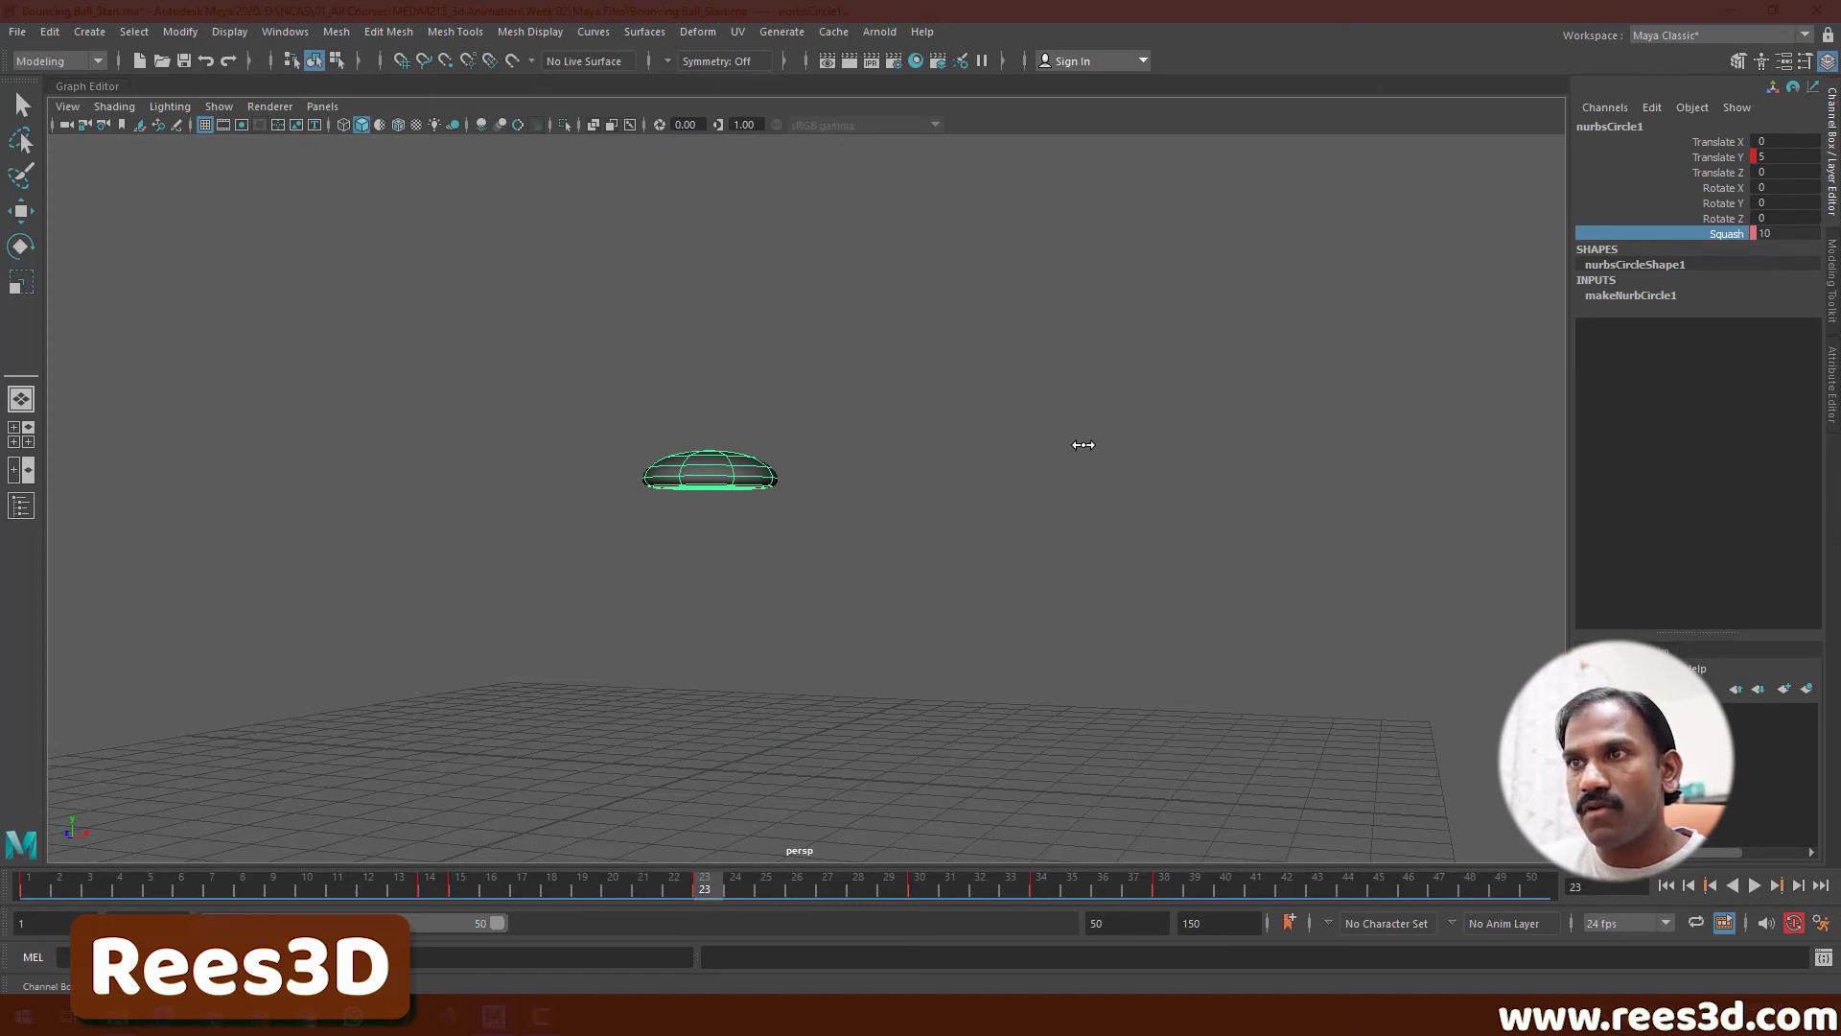
double_click(1765, 234)
type("0")
key("Return")
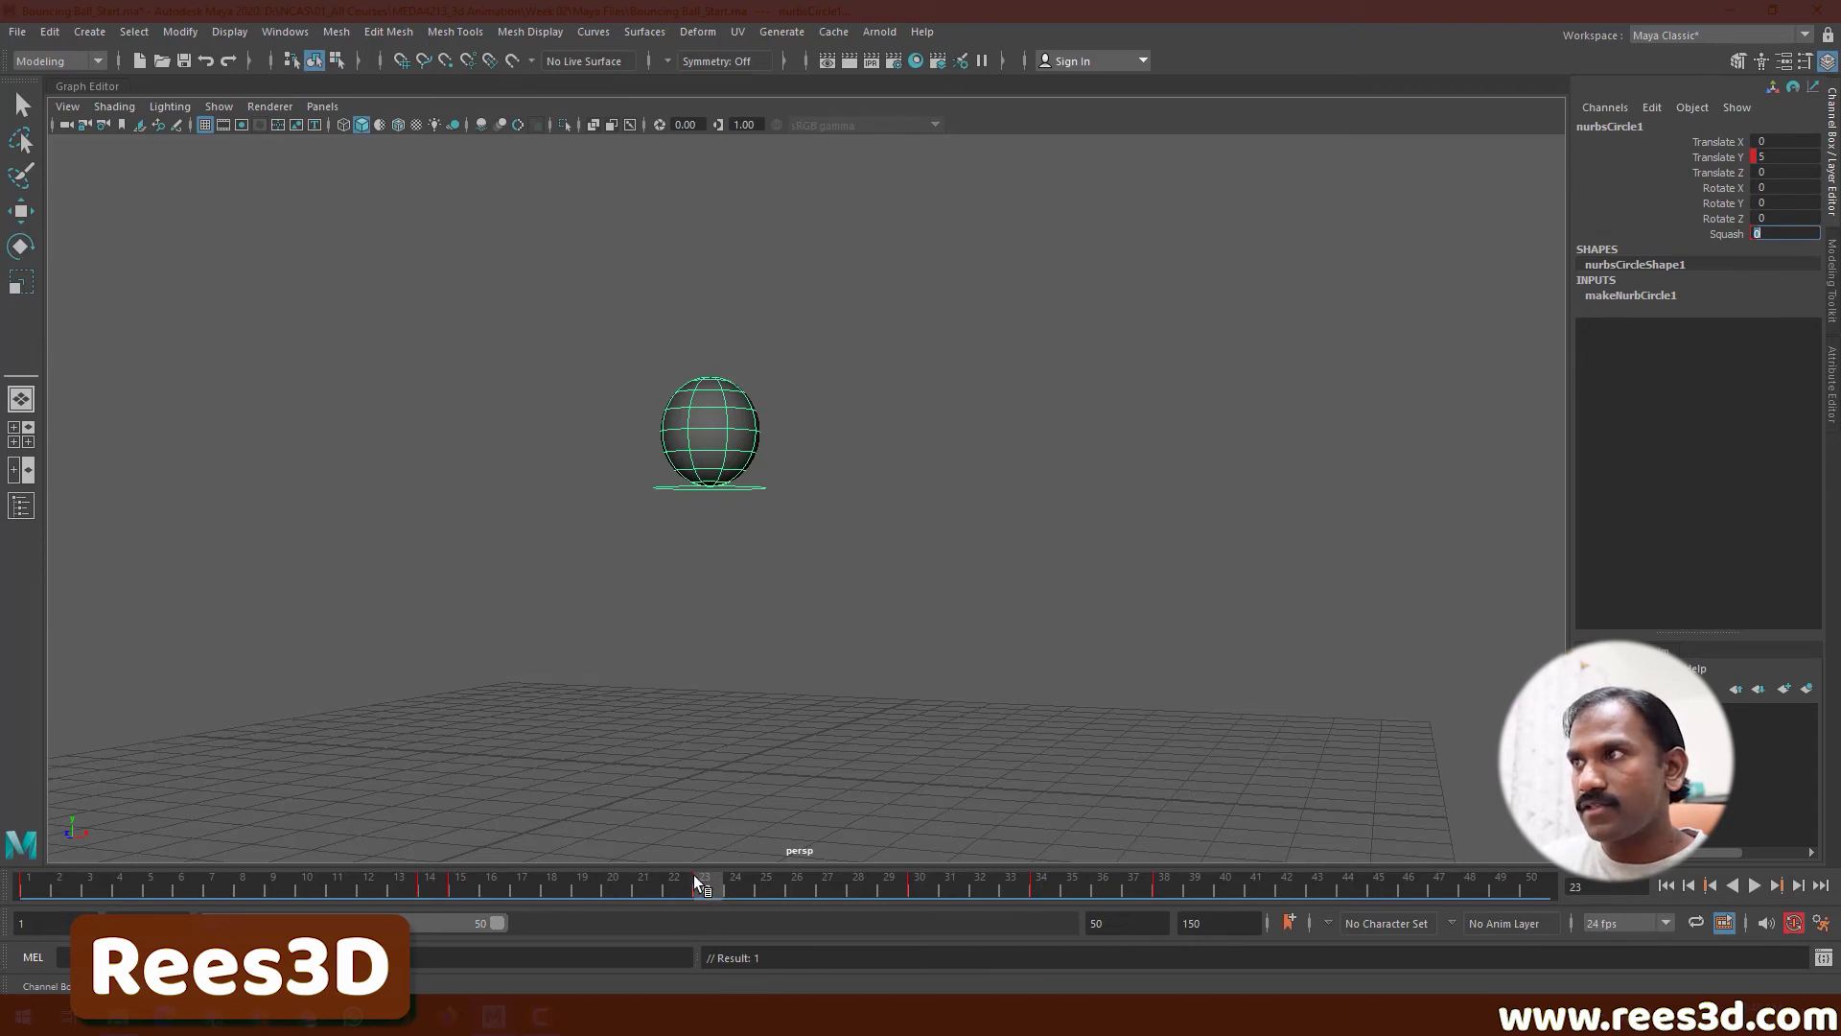
- At frame 29, stretch the ball by setting the control's Squash to -6
left_click_drag(693, 875, 902, 904)
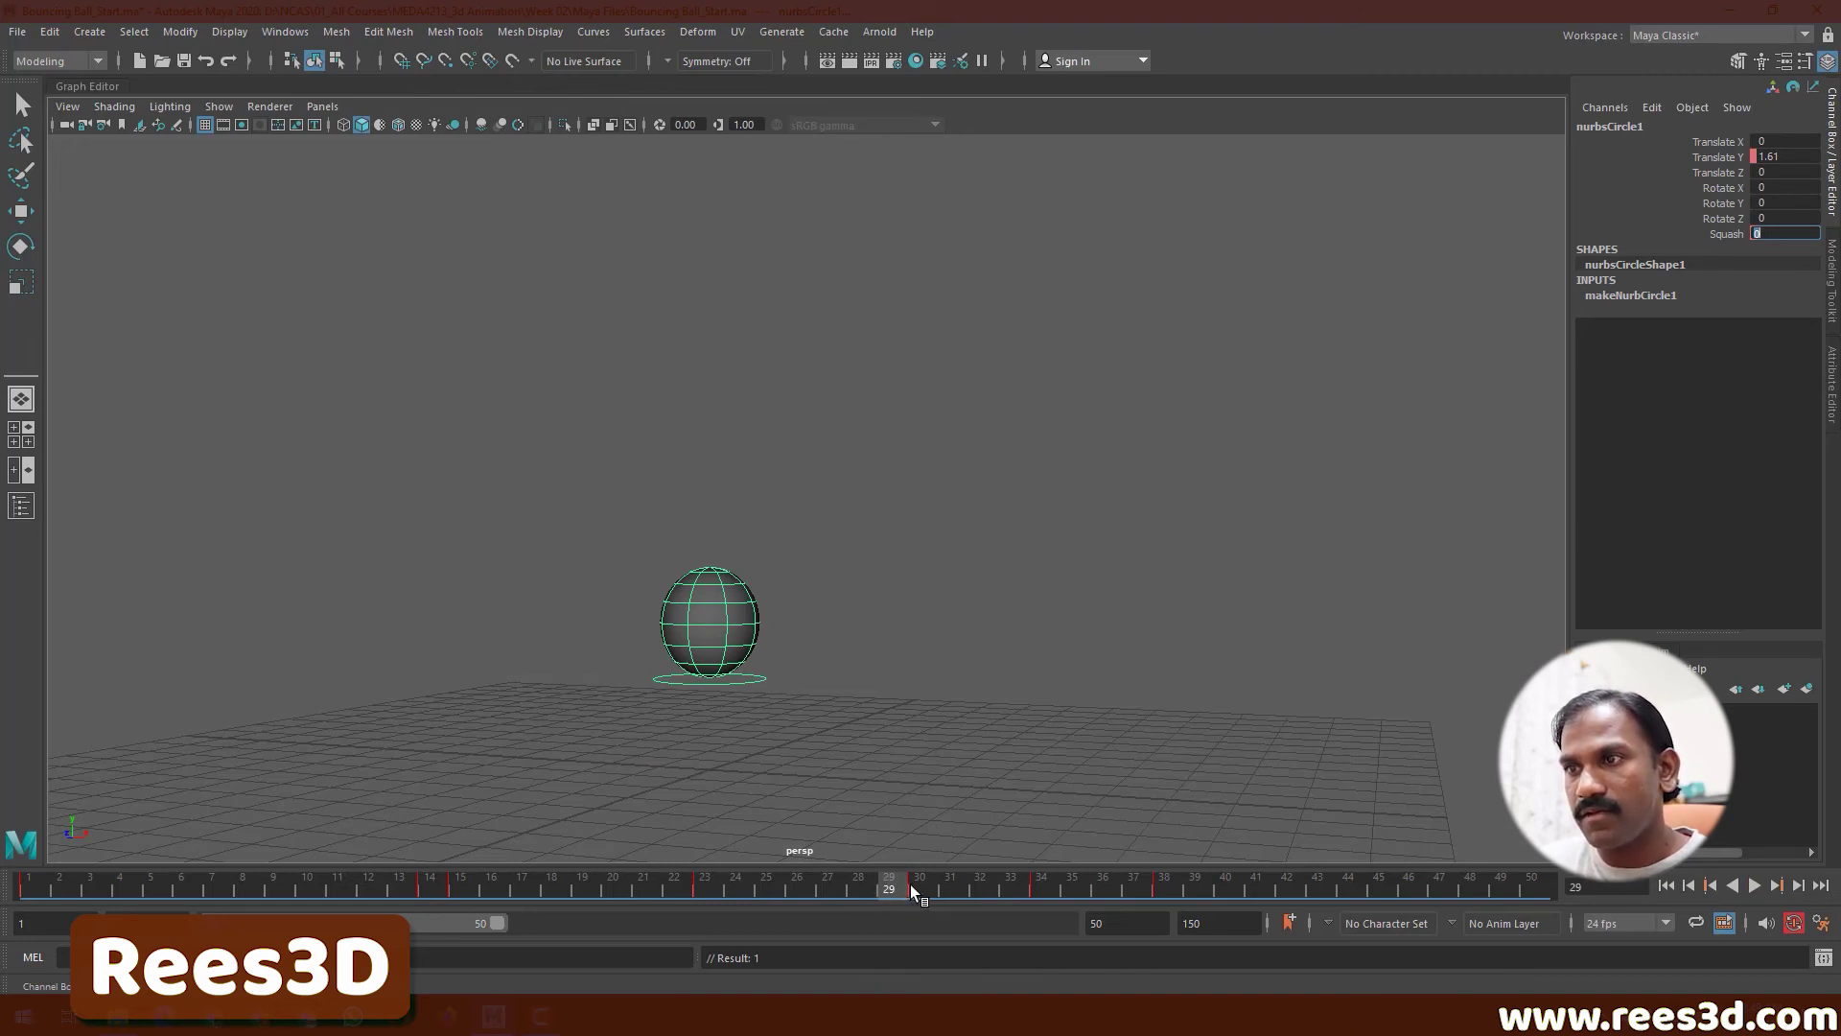
left_click(1726, 234)
middle_click_drag(1240, 350, 1159, 337)
double_click(1774, 234)
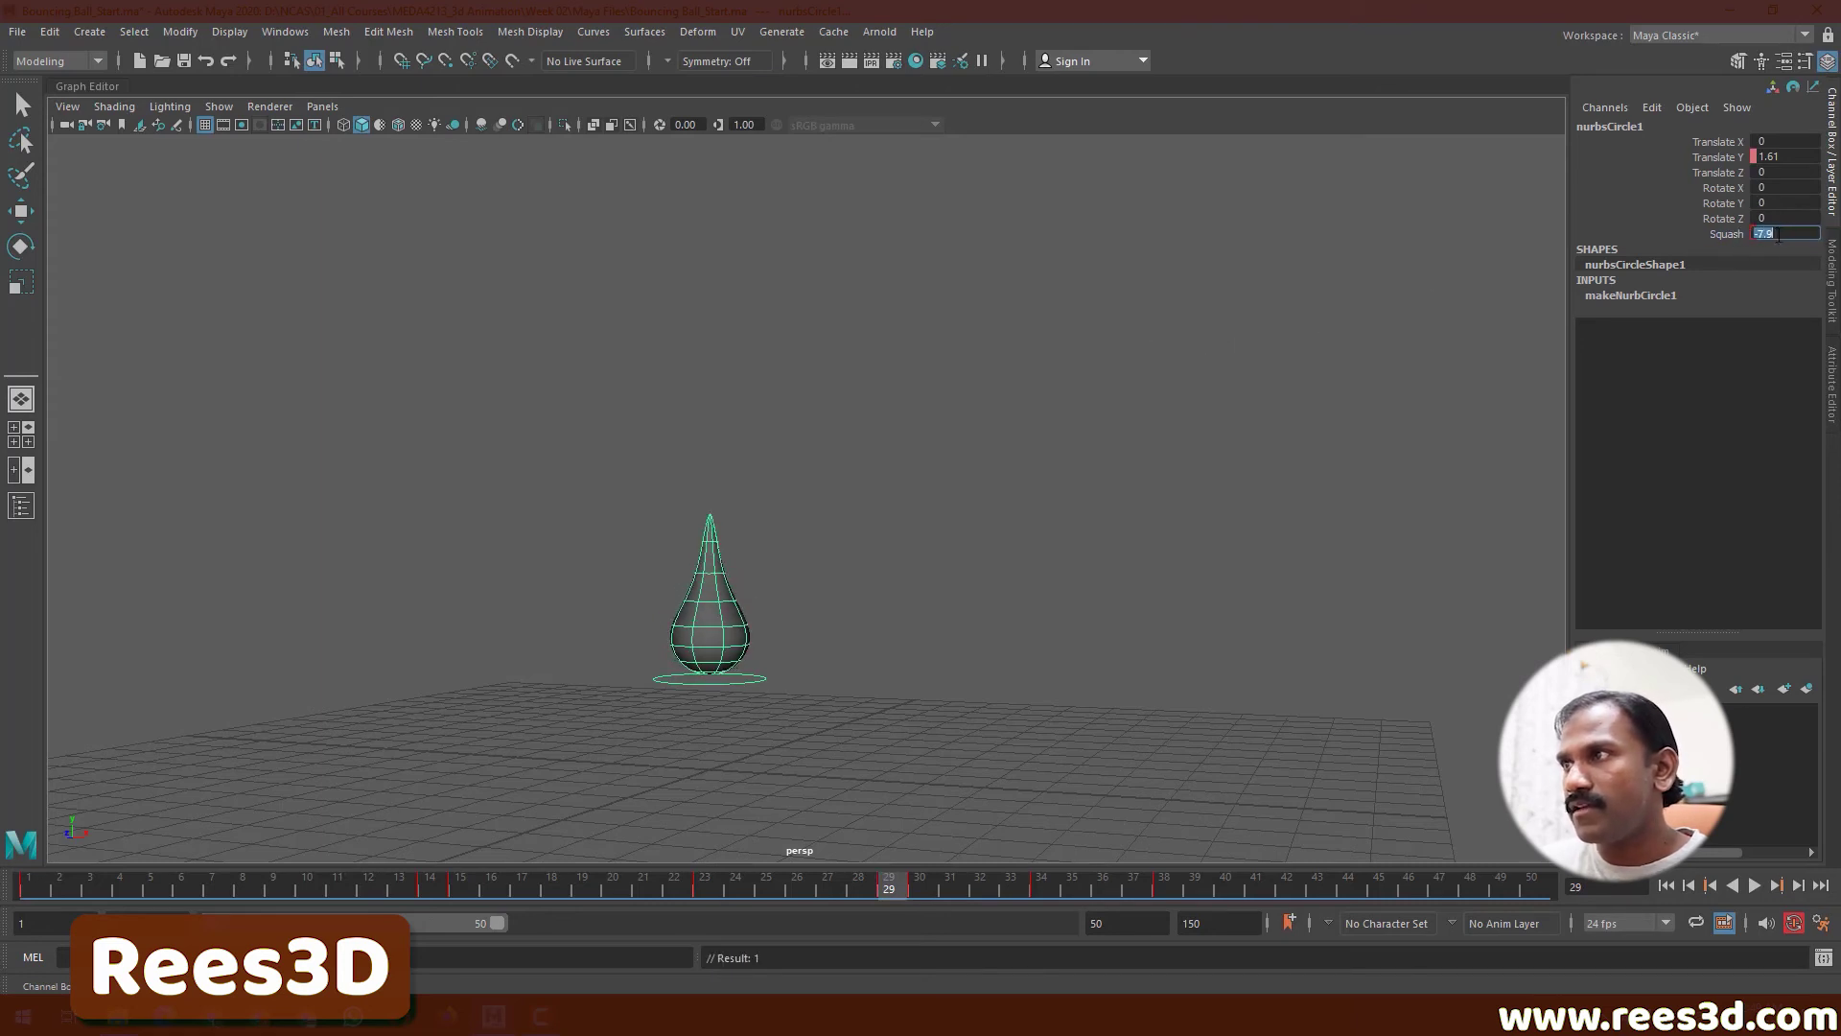
type("-")
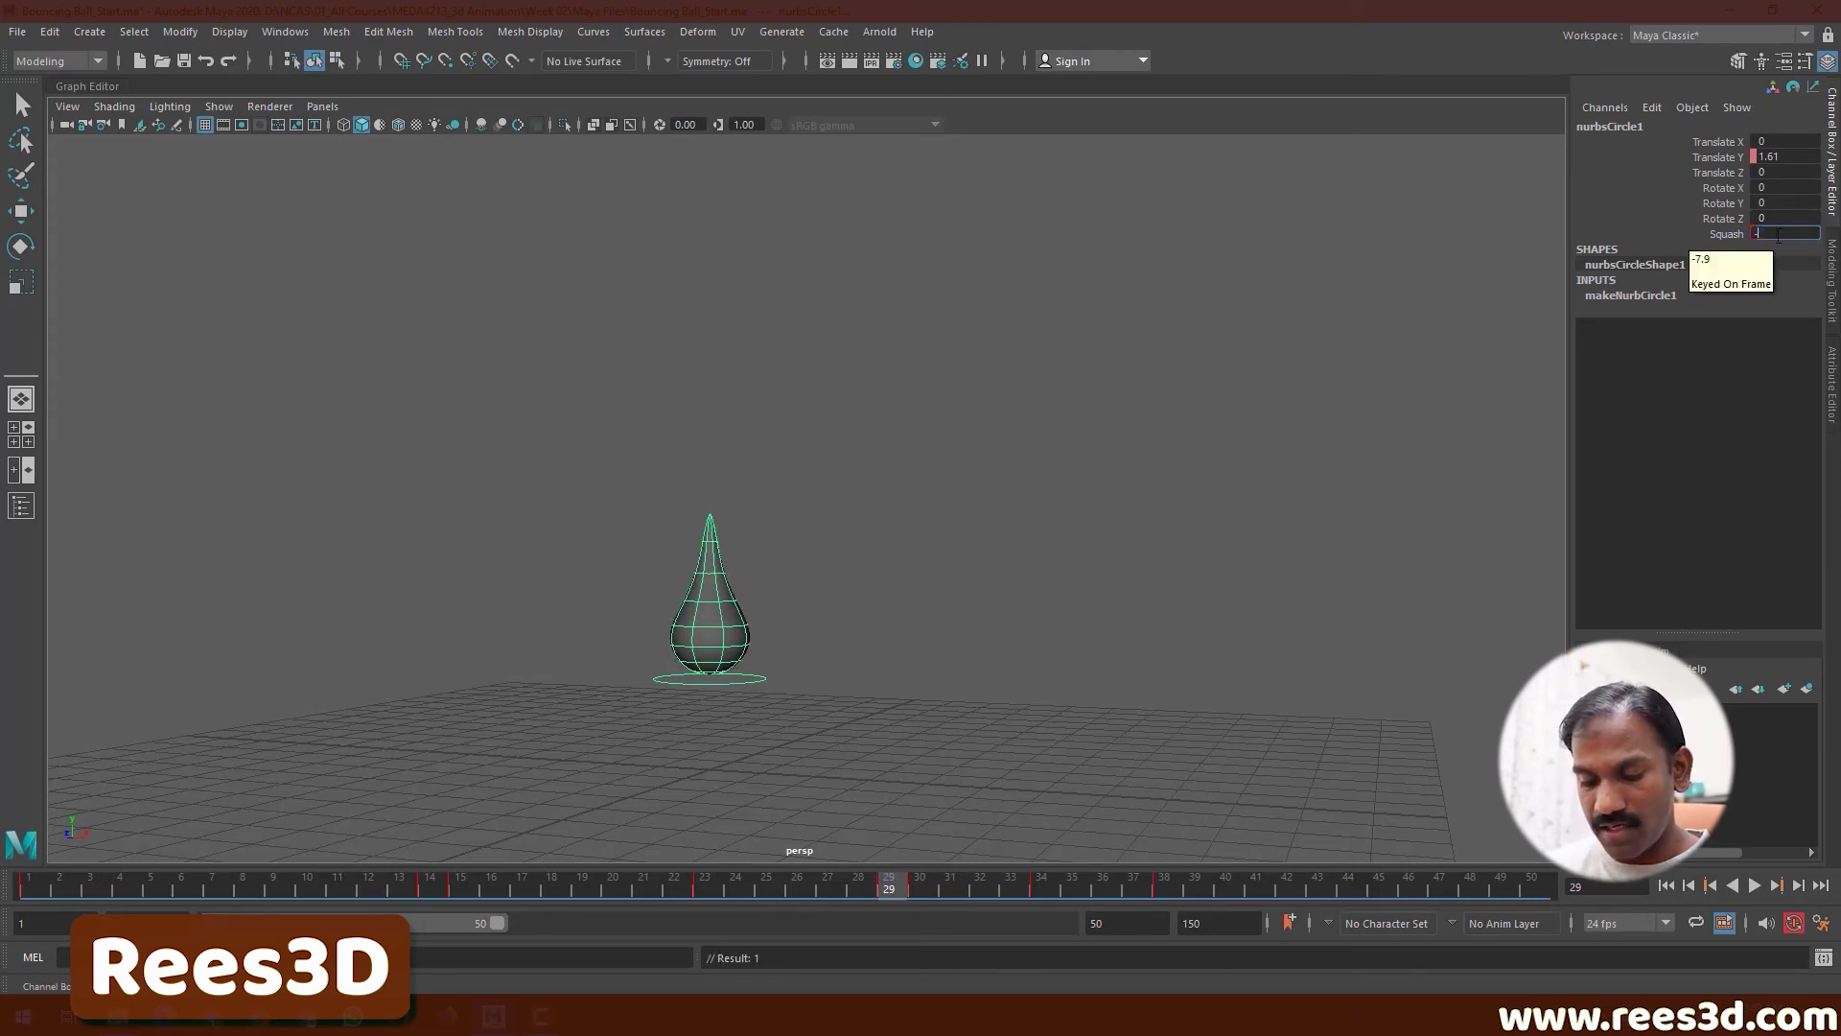
type("6")
key("Return")
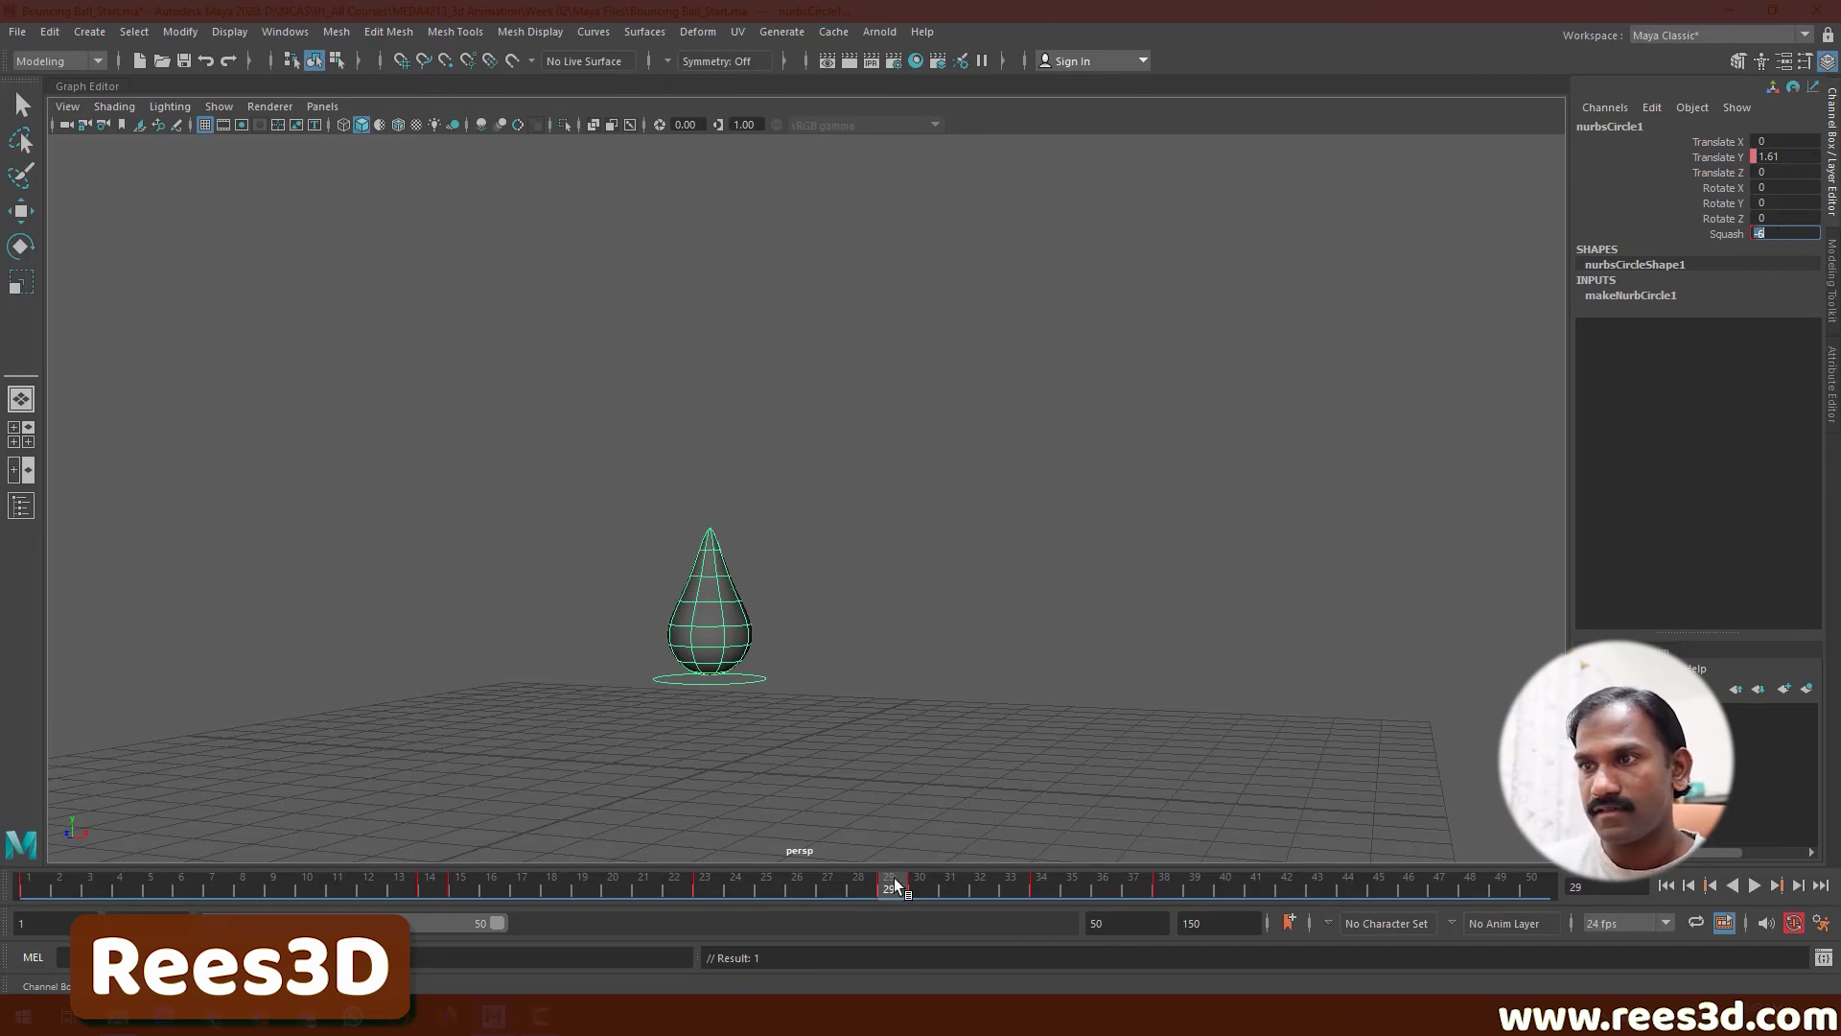
- At frame 30, flatten the ball on contact by setting the control's Squash to 6
left_click_drag(894, 878, 909, 888)
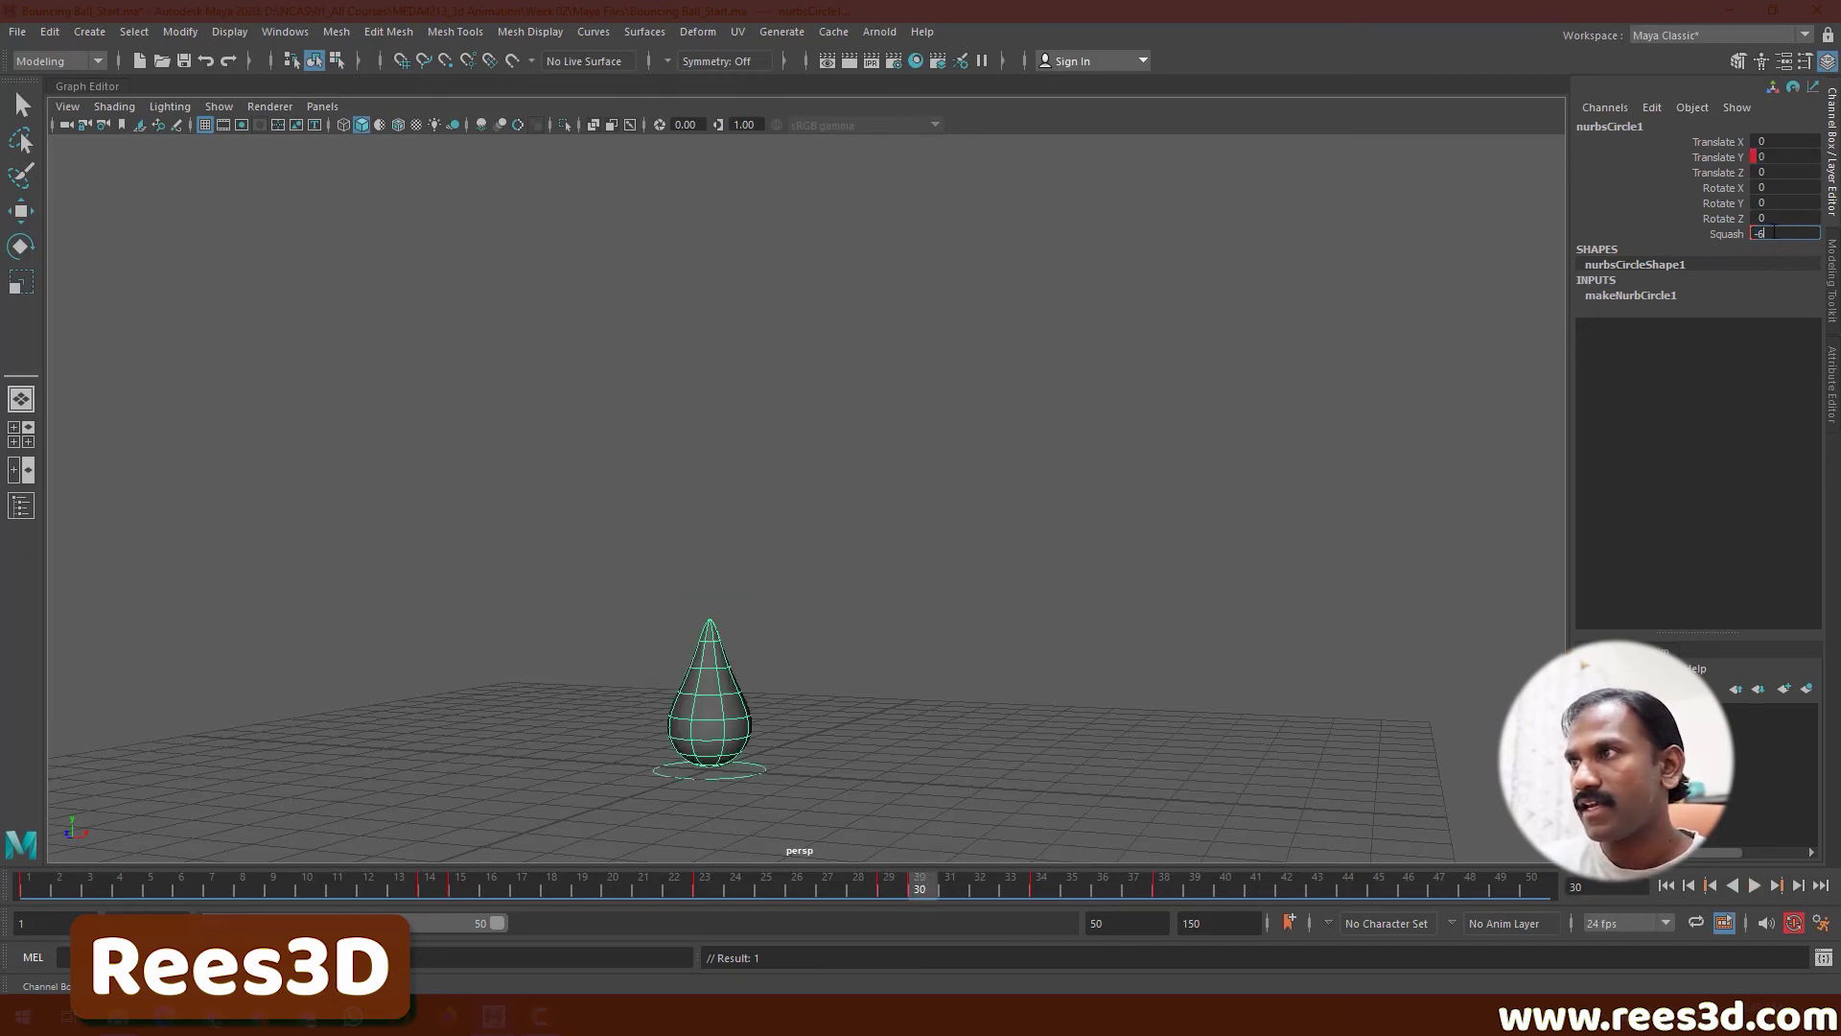
left_click(1737, 232)
middle_click_drag(1205, 247, 1312, 254)
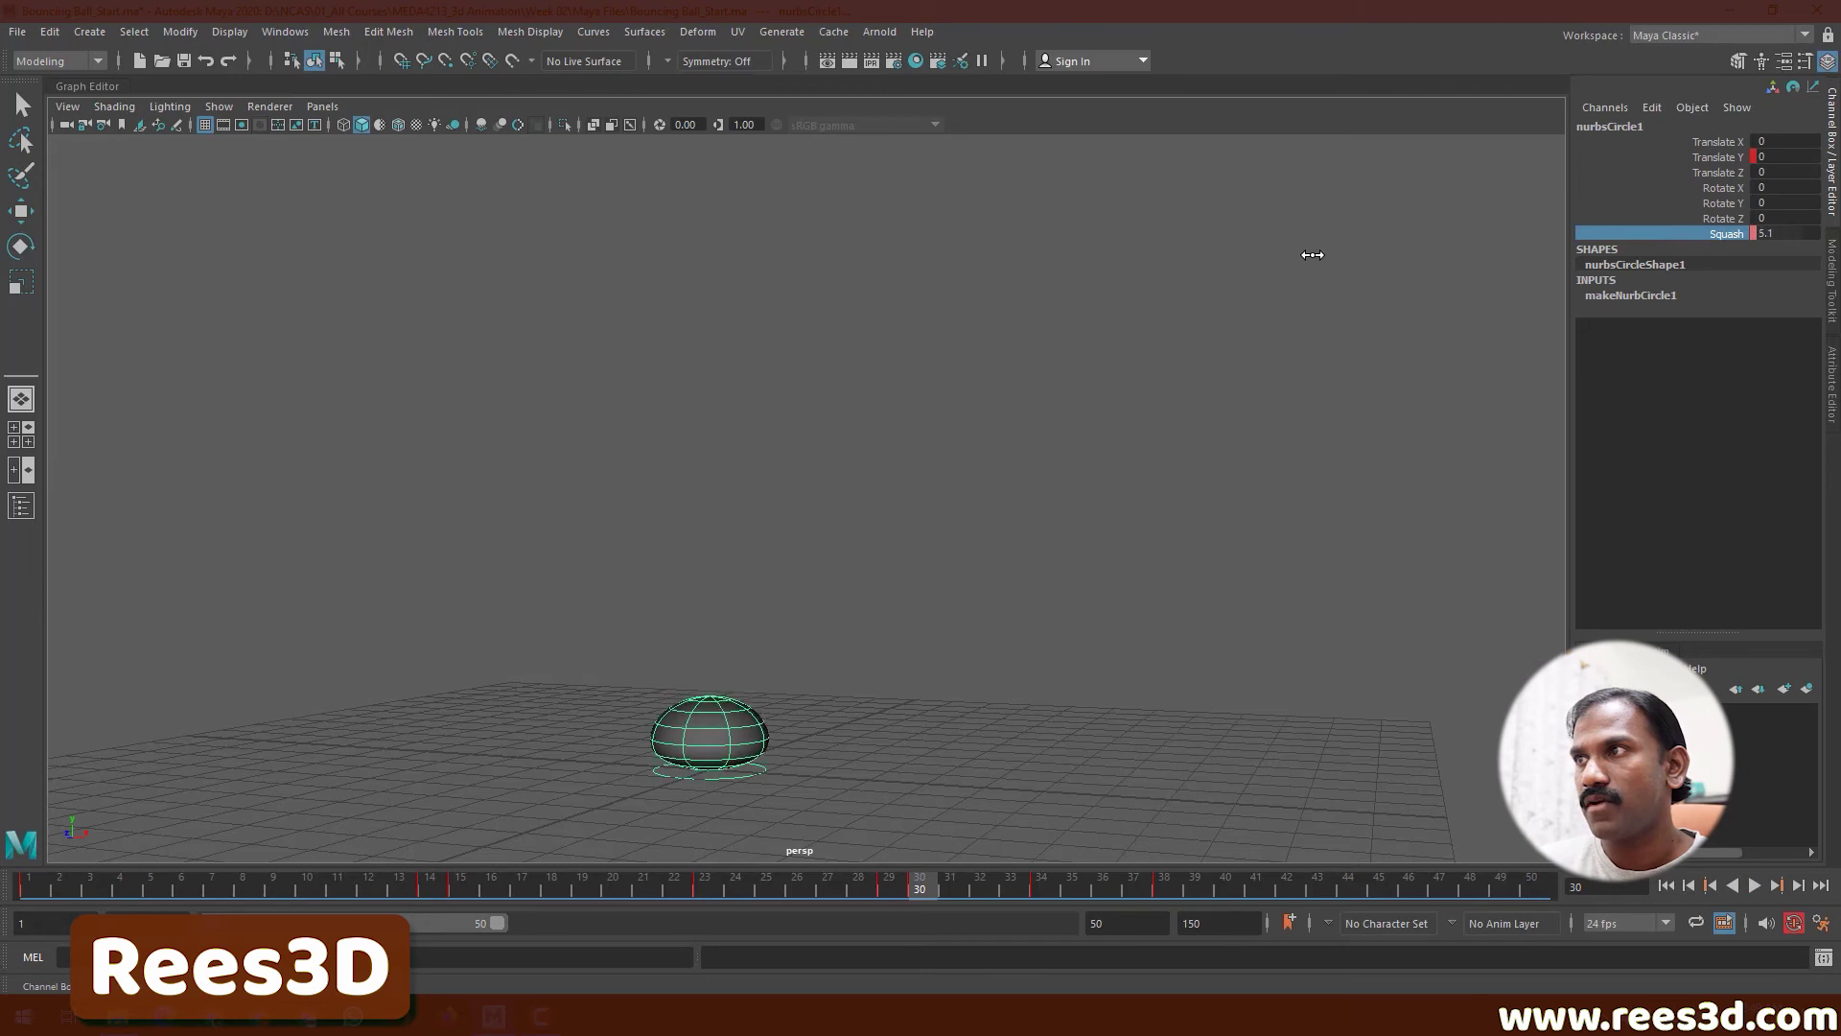
double_click(1776, 235)
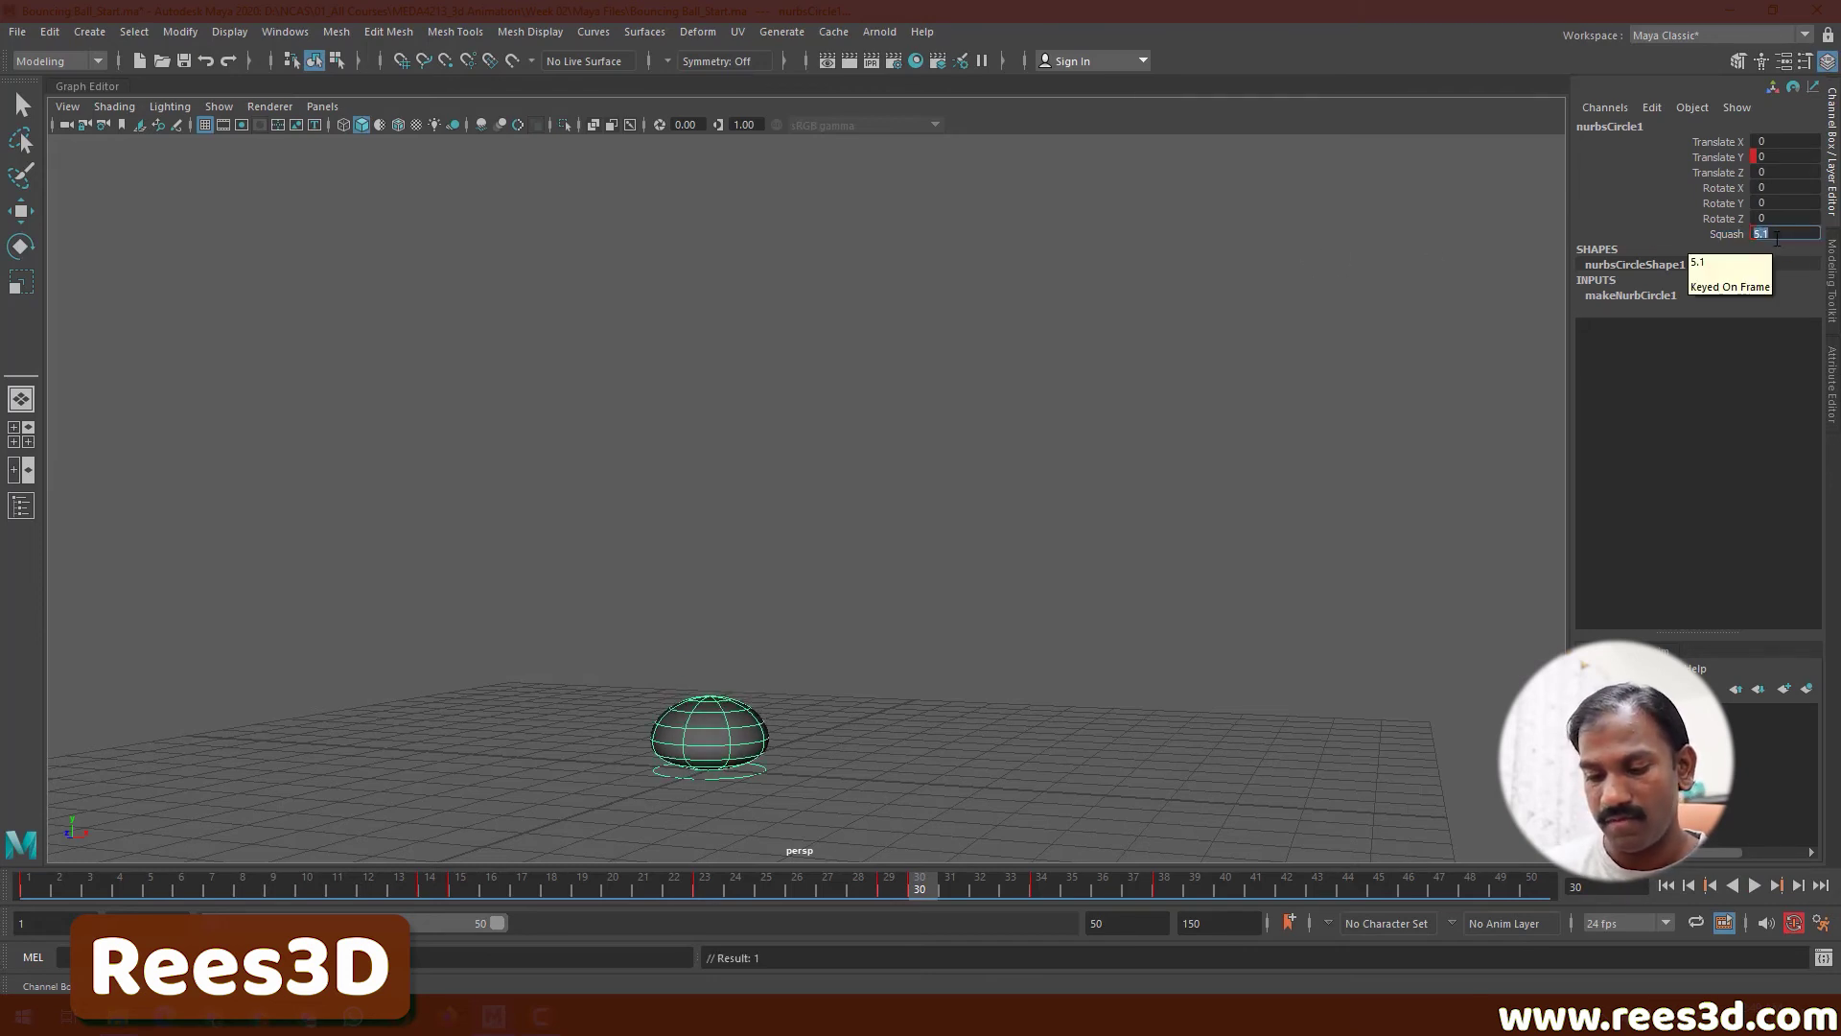
type("6")
key("Return")
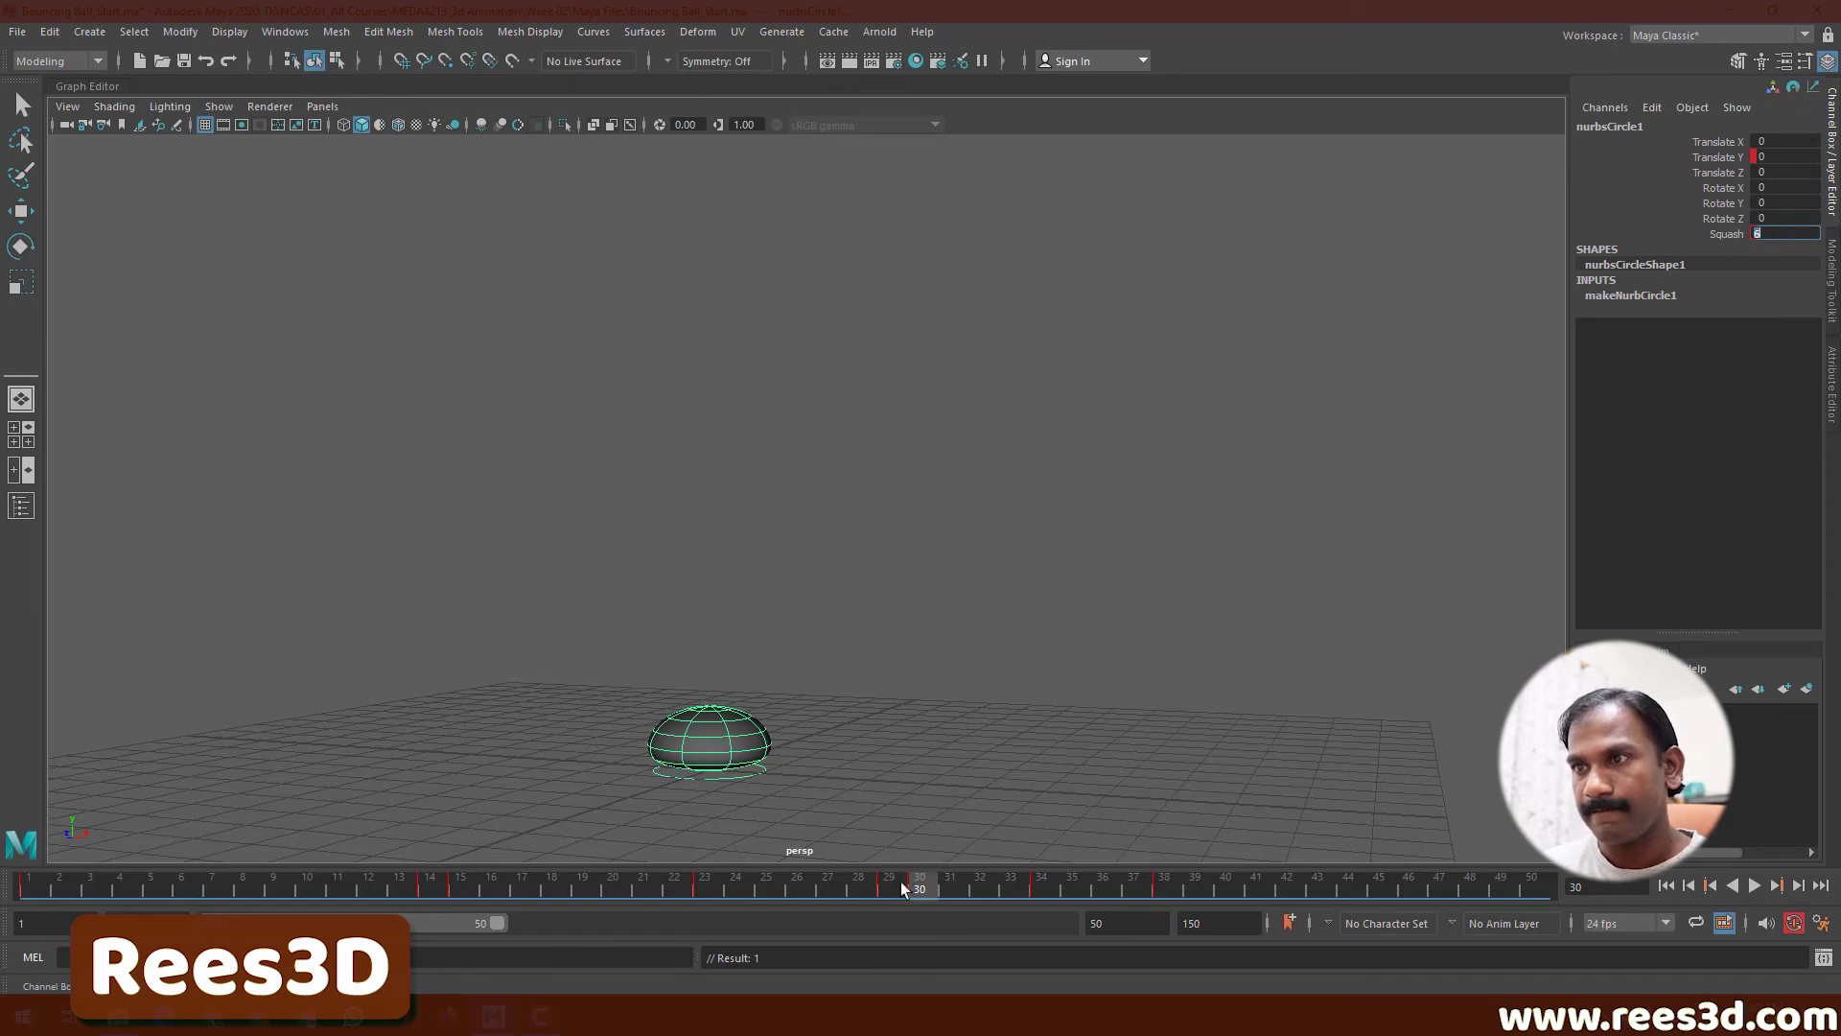
- At frame 34, return the ball to its round shape by setting the control's Squash to 0
left_click_drag(853, 889, 1042, 895)
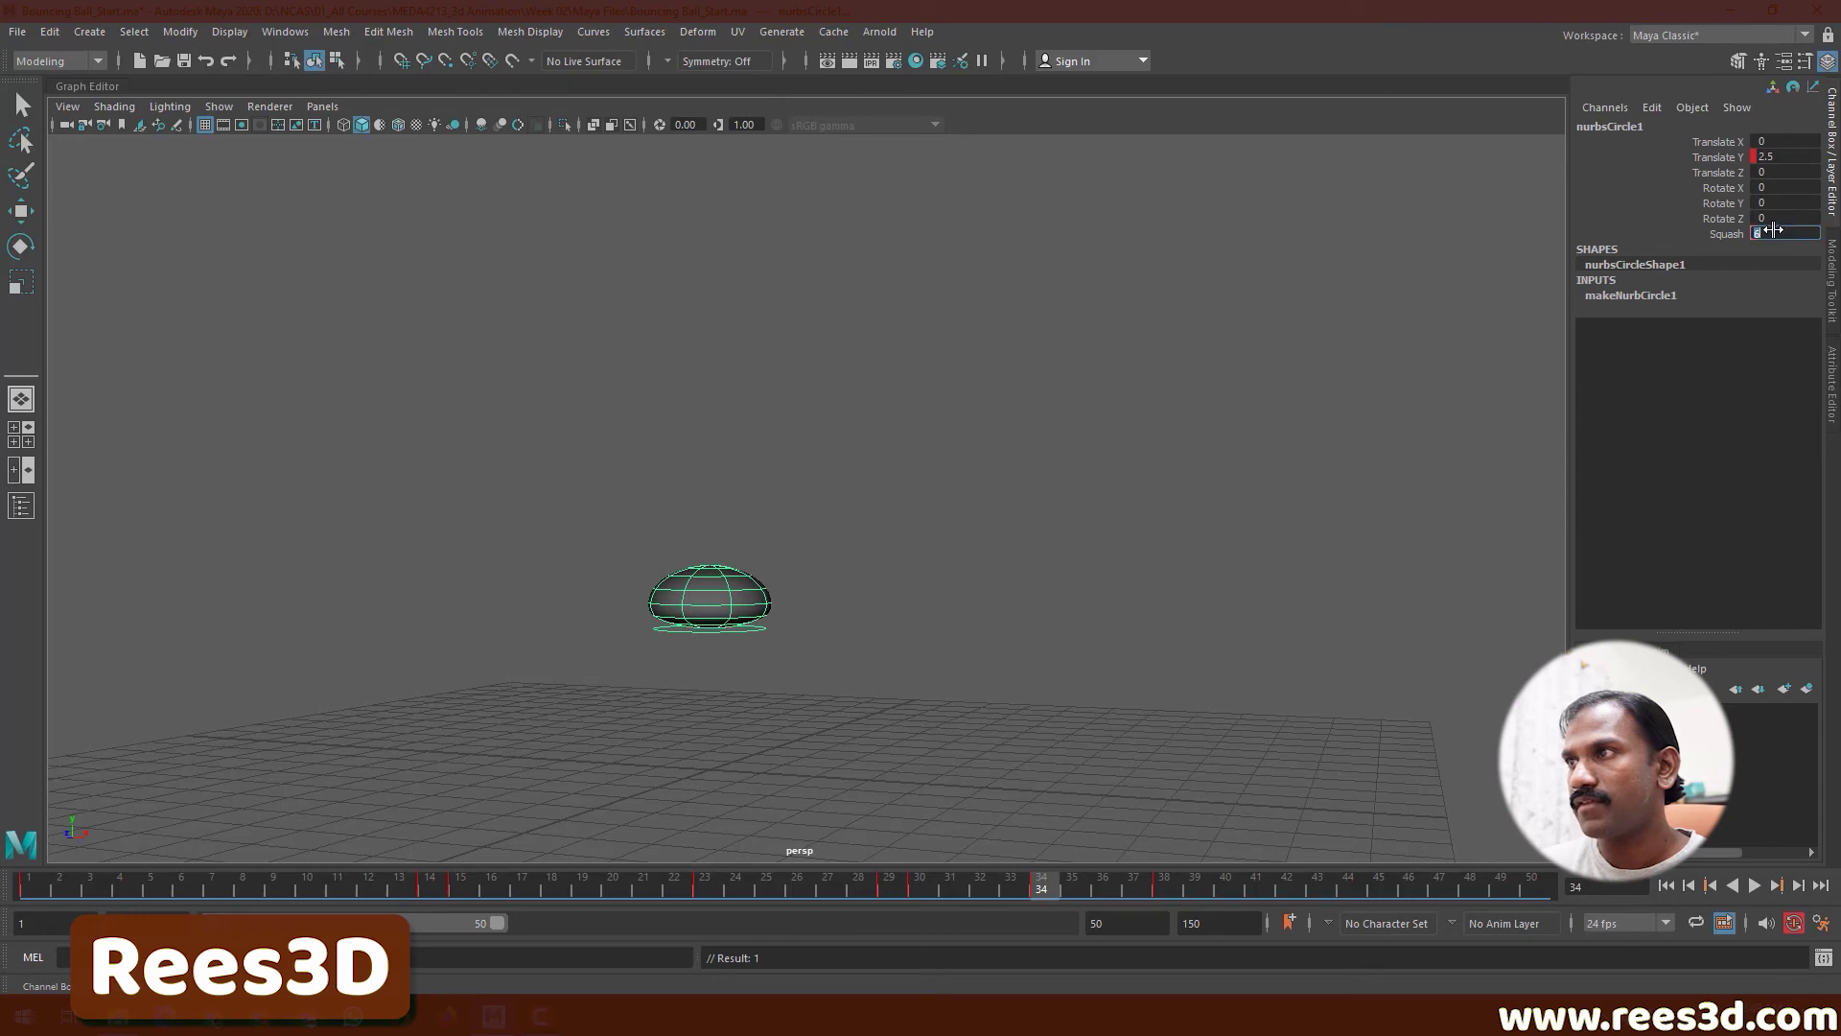
type("0")
key("Return")
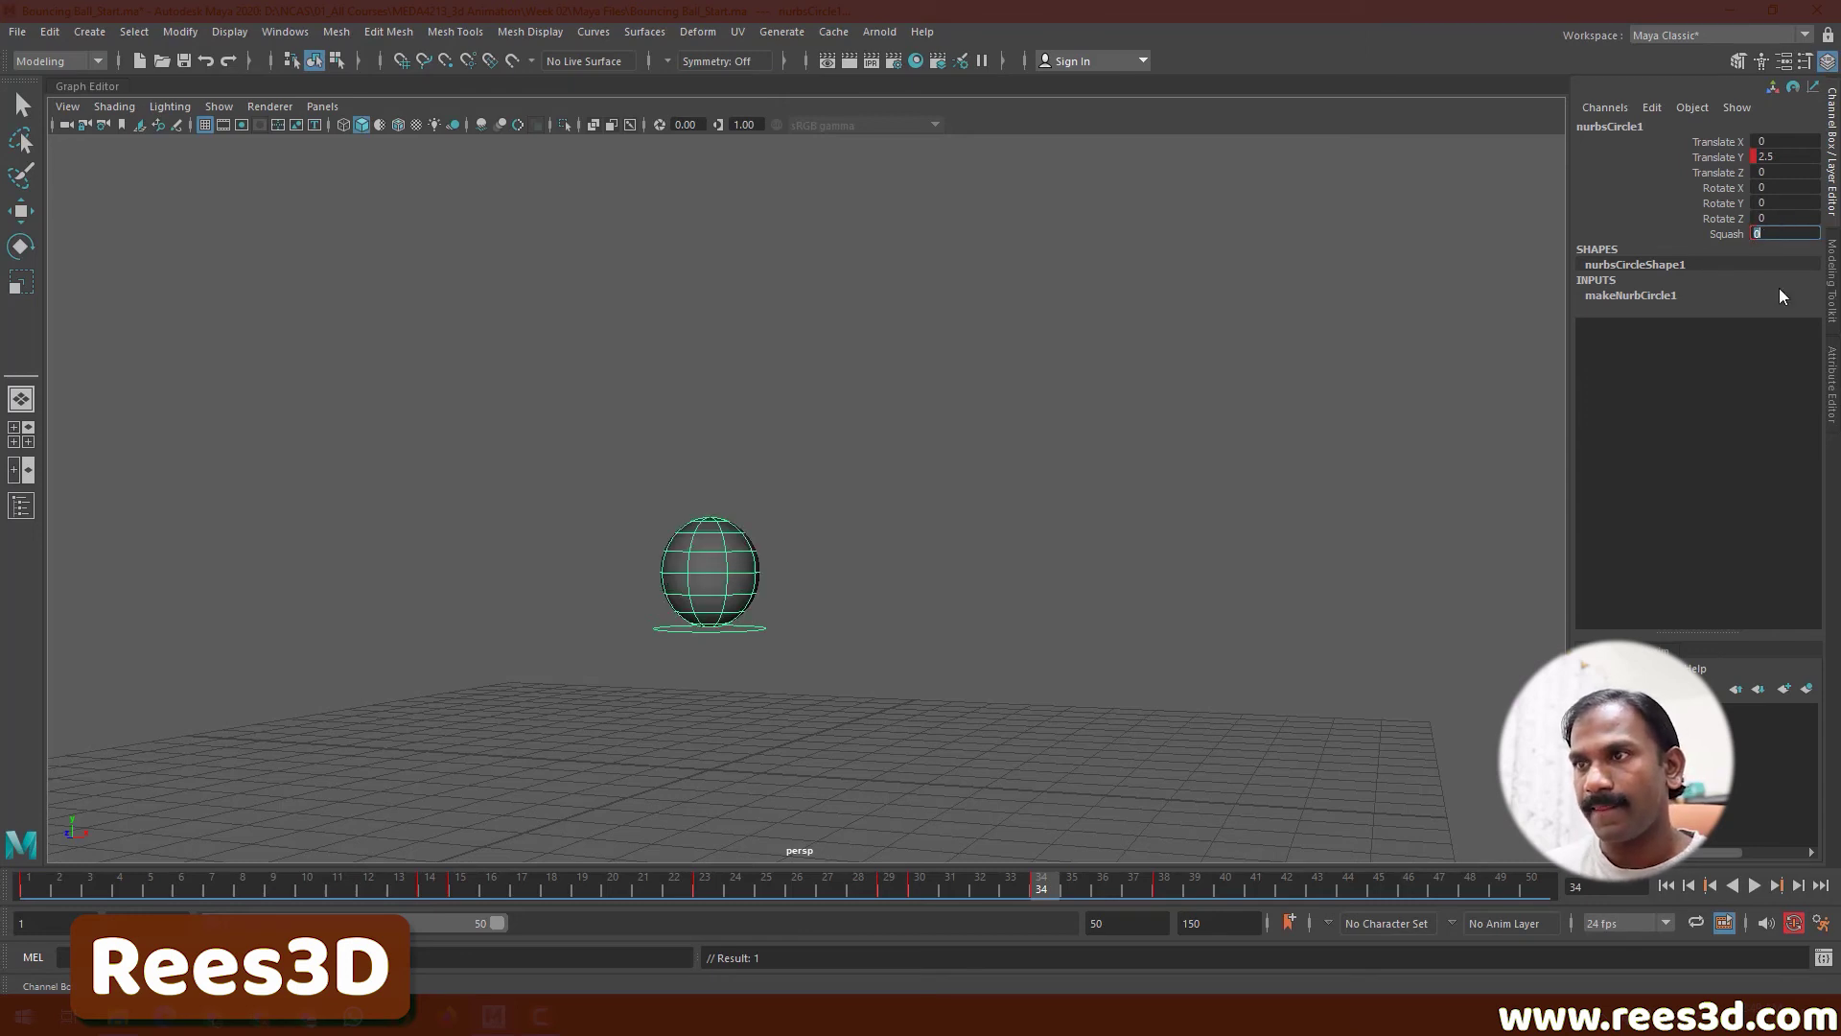
- At frame 37, stretch the falling ball by setting the control's Squash to -4.5
left_click_drag(1056, 888, 1149, 895)
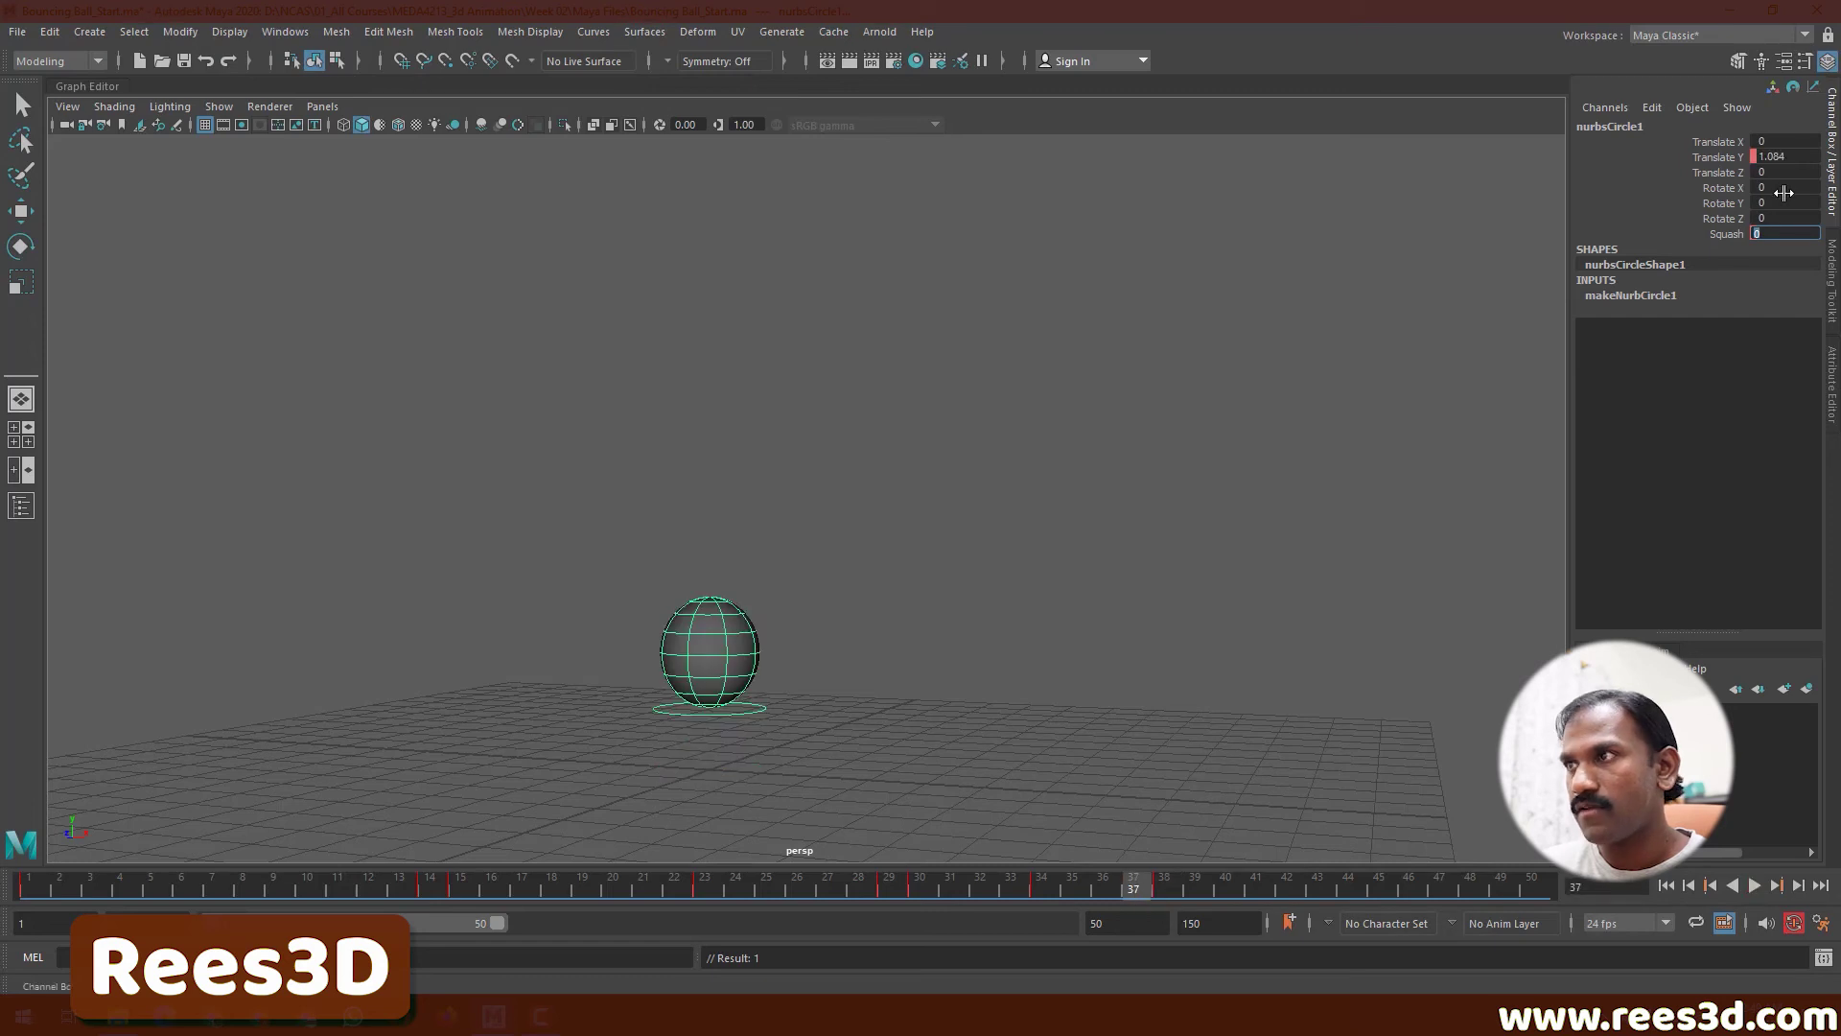
left_click(1724, 234)
mouse_move(1445, 251)
middle_mouse_down()
mouse_move(1393, 247)
mouse_move(1431, 244)
middle_mouse_up()
double_click(1769, 232)
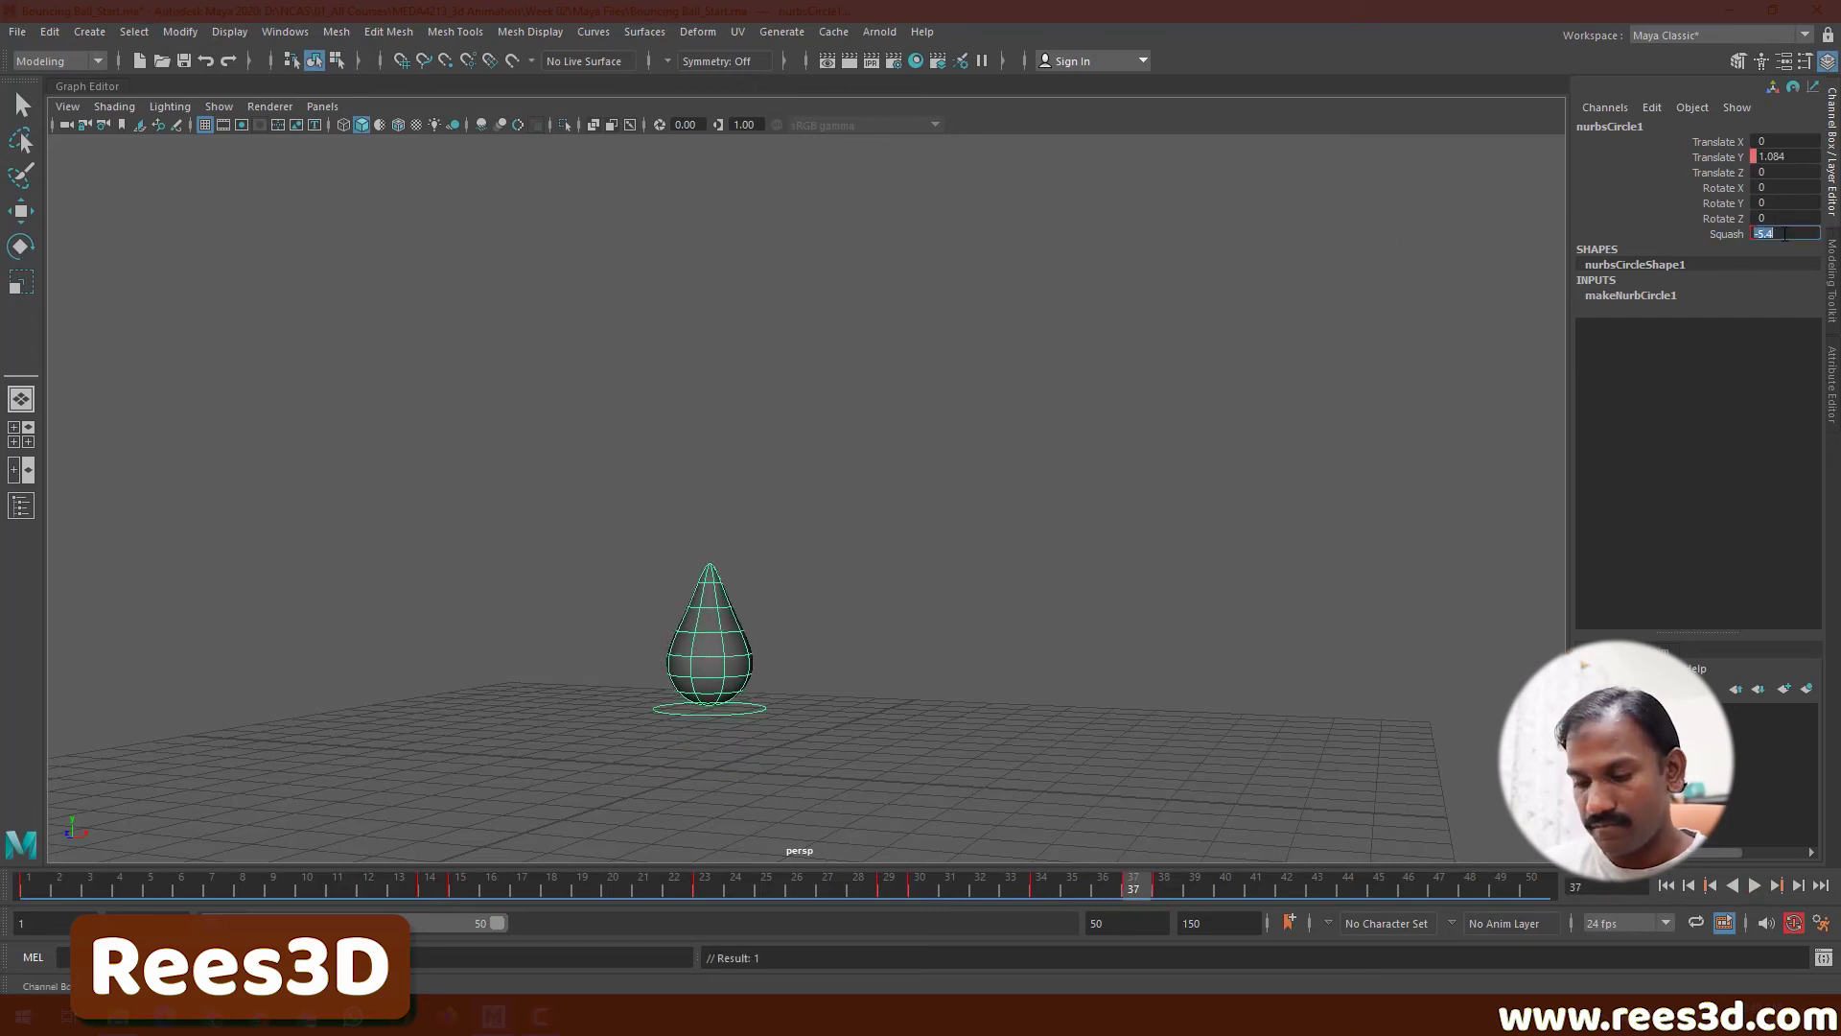
type("-4.5")
key("Return")
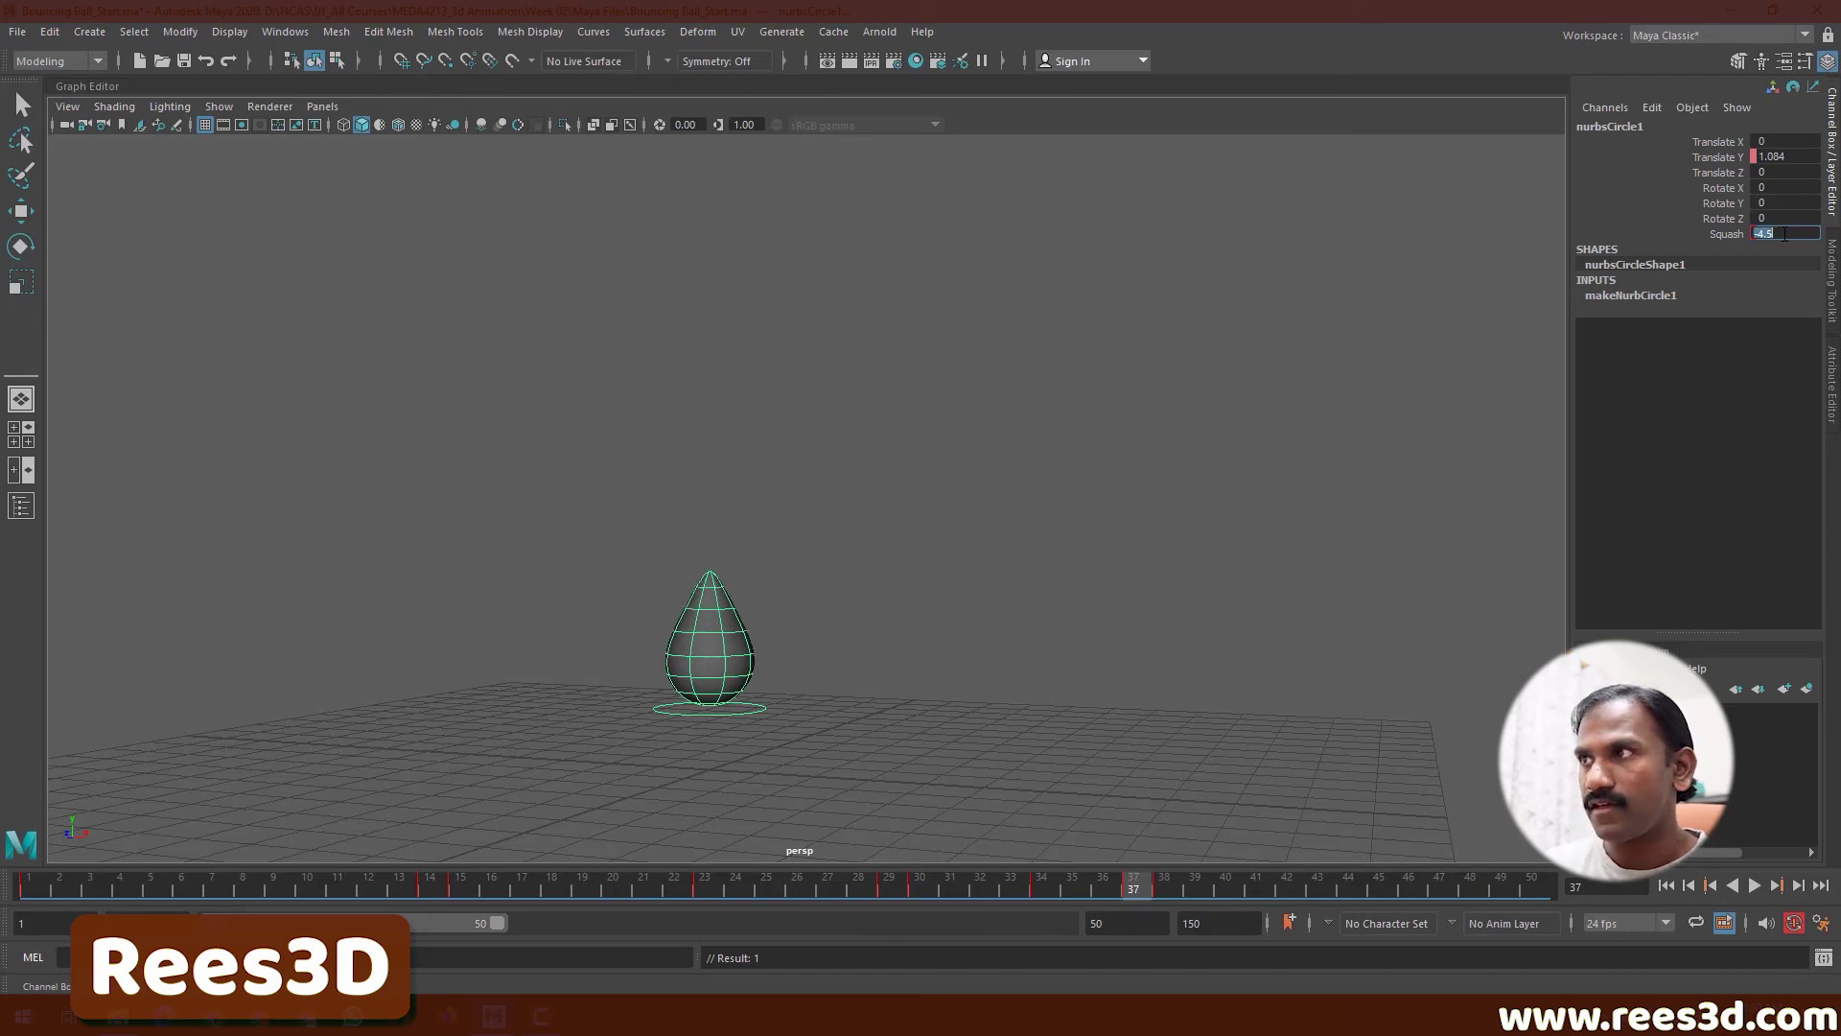
- At frame 38, flatten the ball on contact by setting the control's Squash to 4.5
left_click(1167, 872)
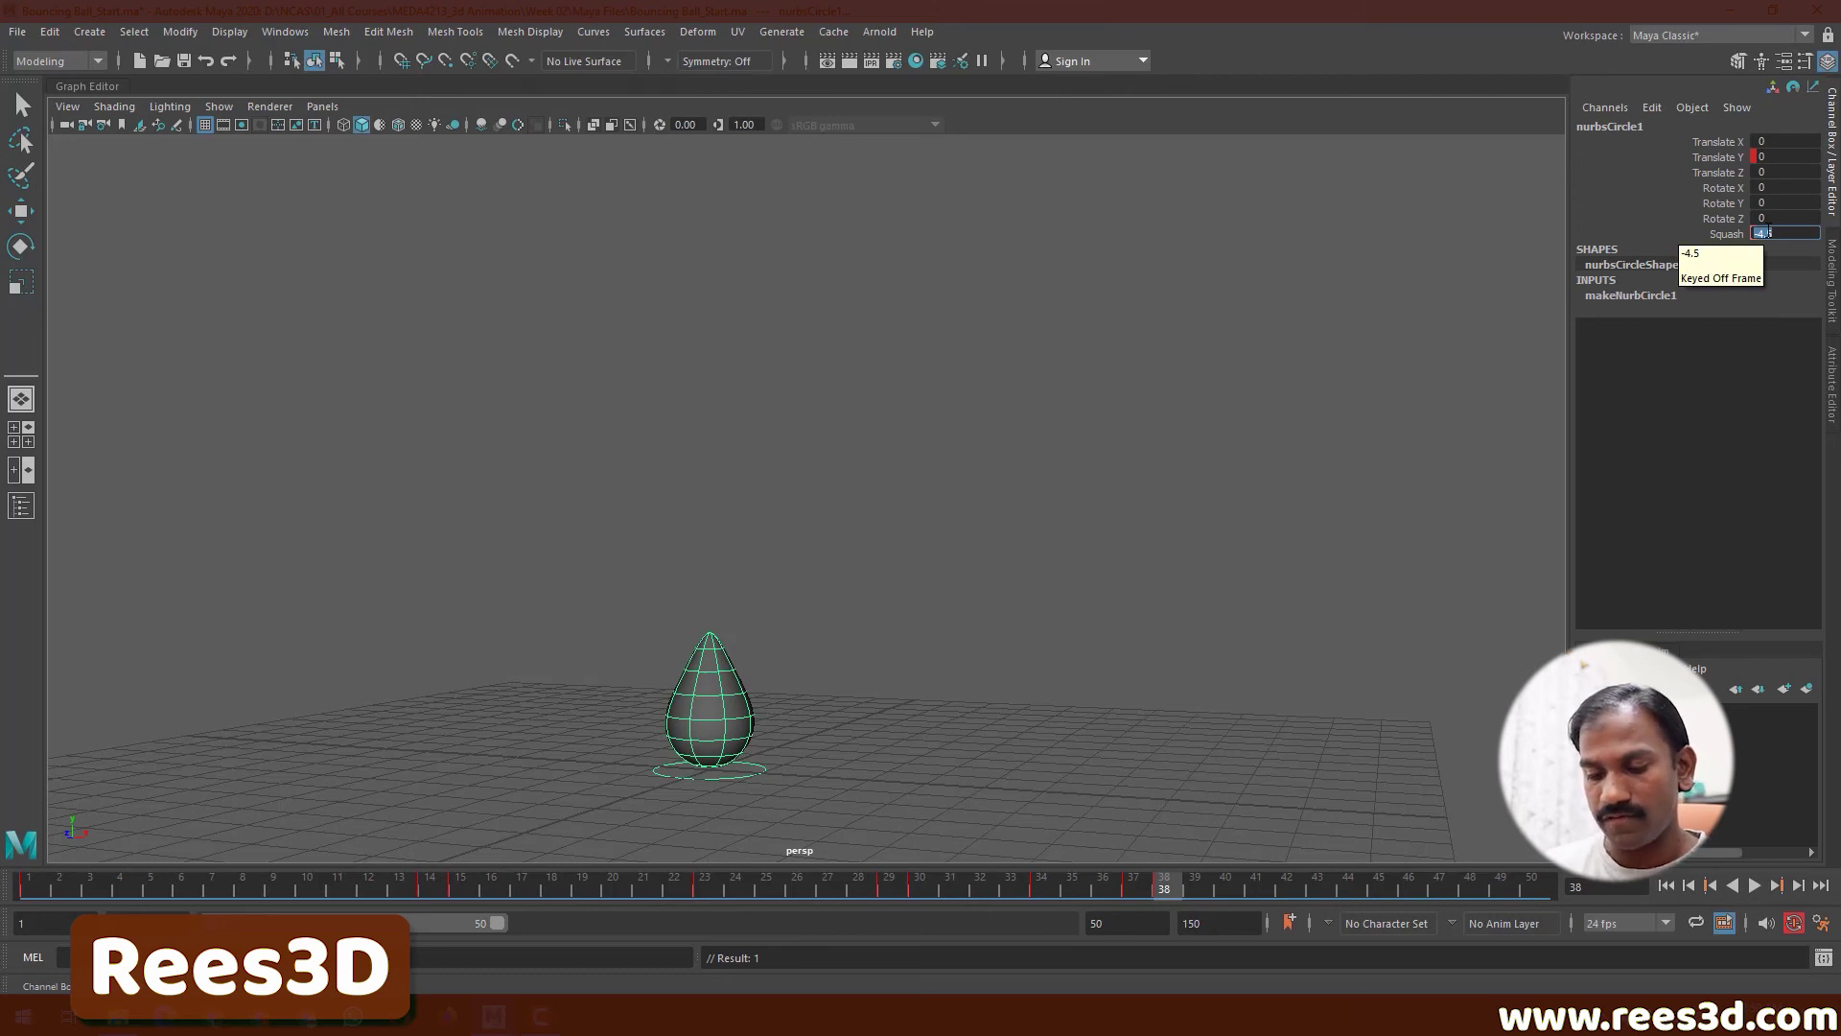
left_click(1759, 233)
type("4")
key("Return")
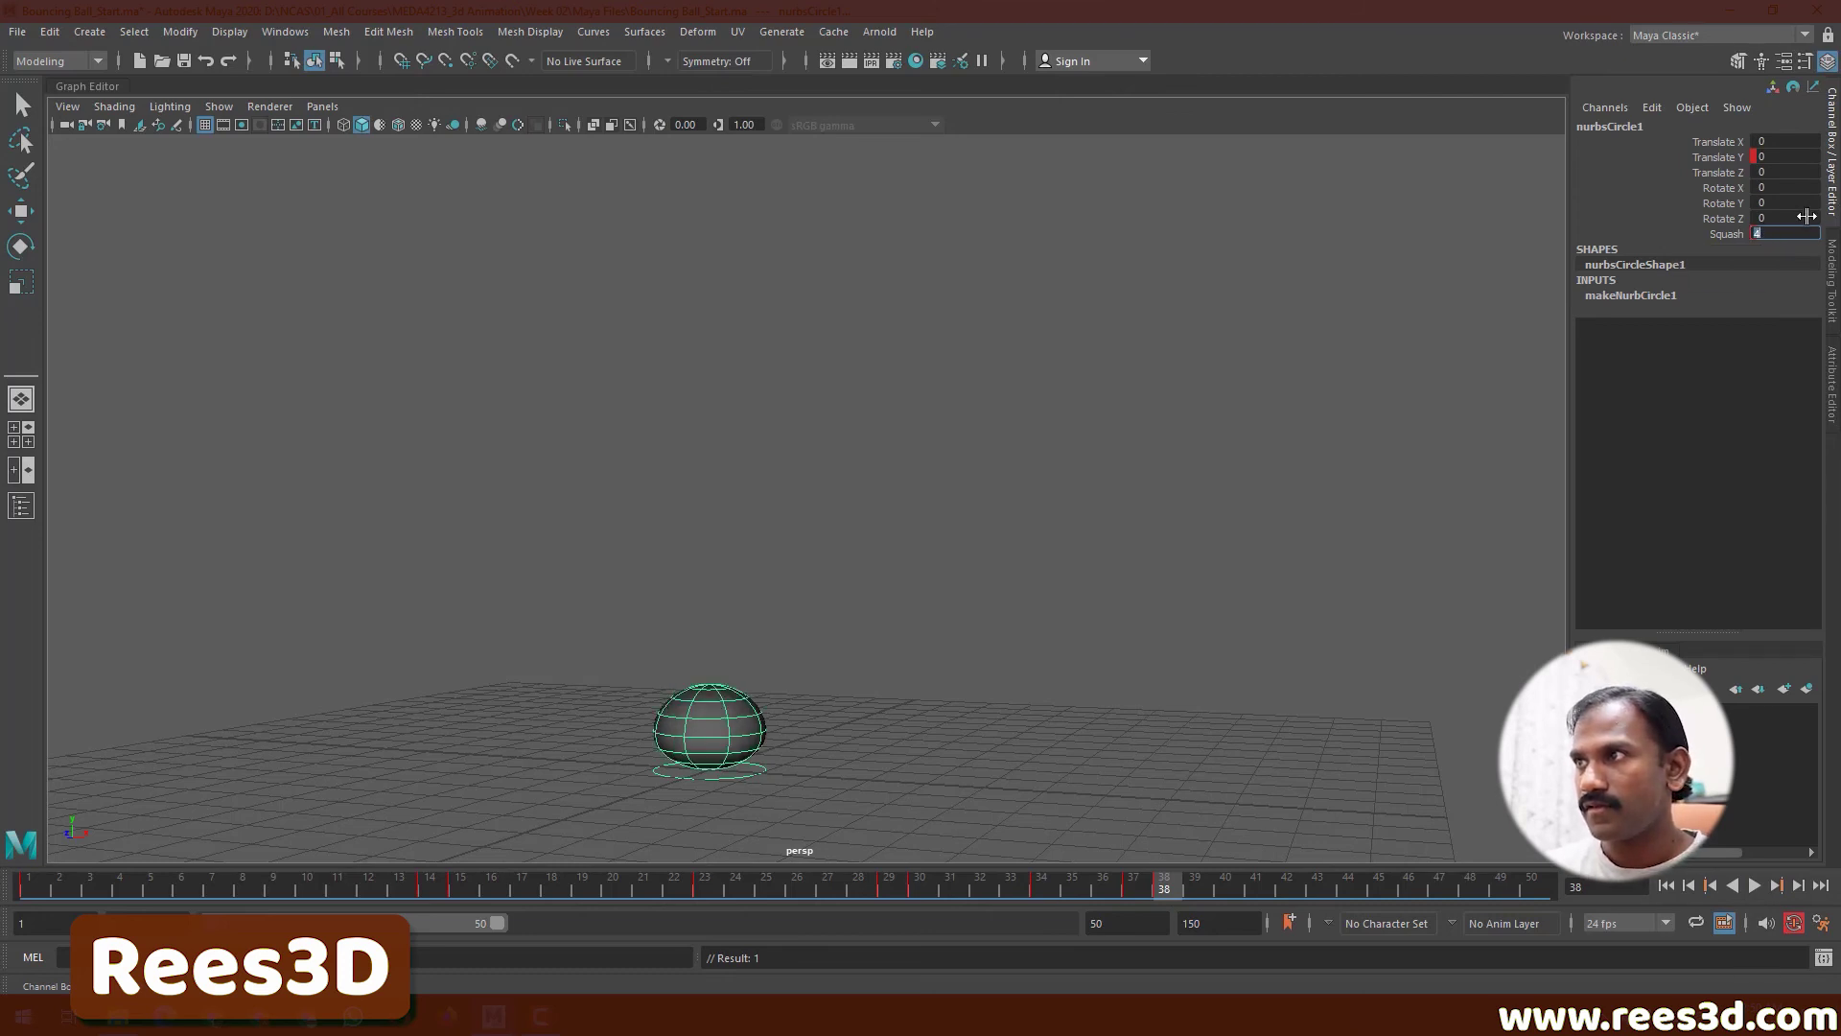
type(".5")
key("Return")
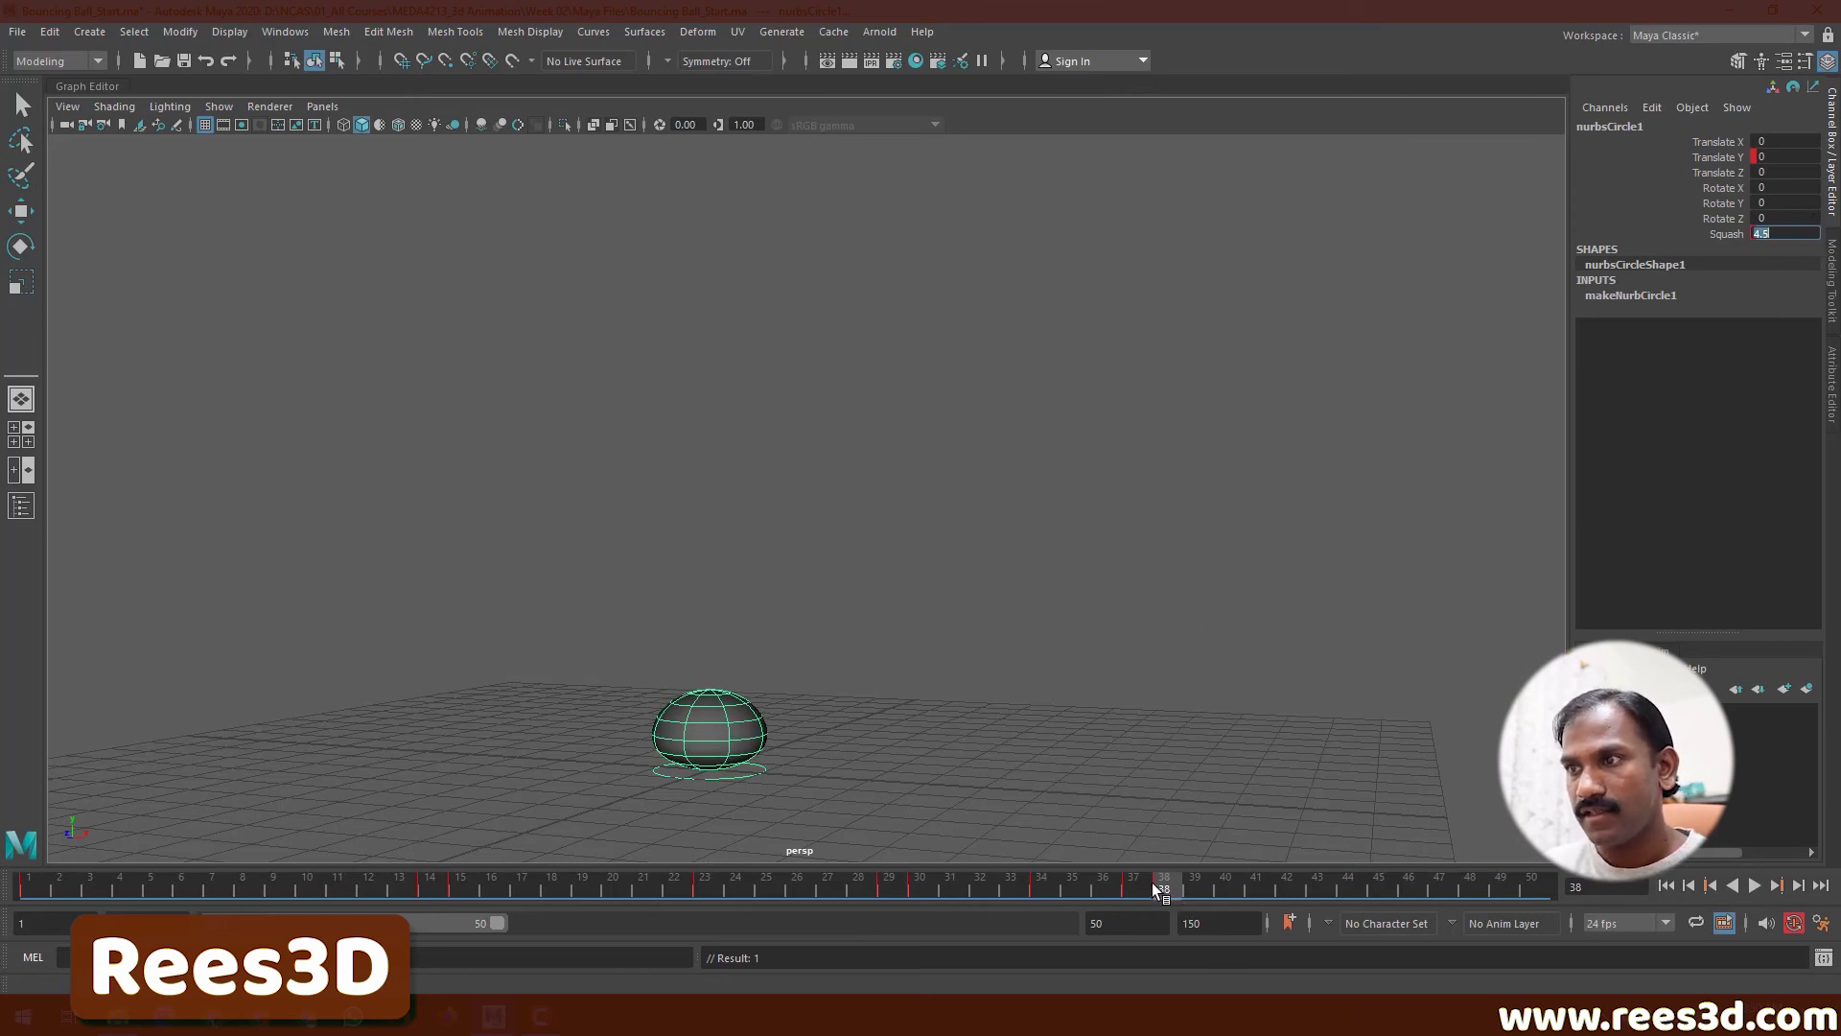
- At frame 40, stretch the ball slightly by setting the control's Squash to -3.5
left_click_drag(1218, 895, 1218, 894)
left_click(1737, 232)
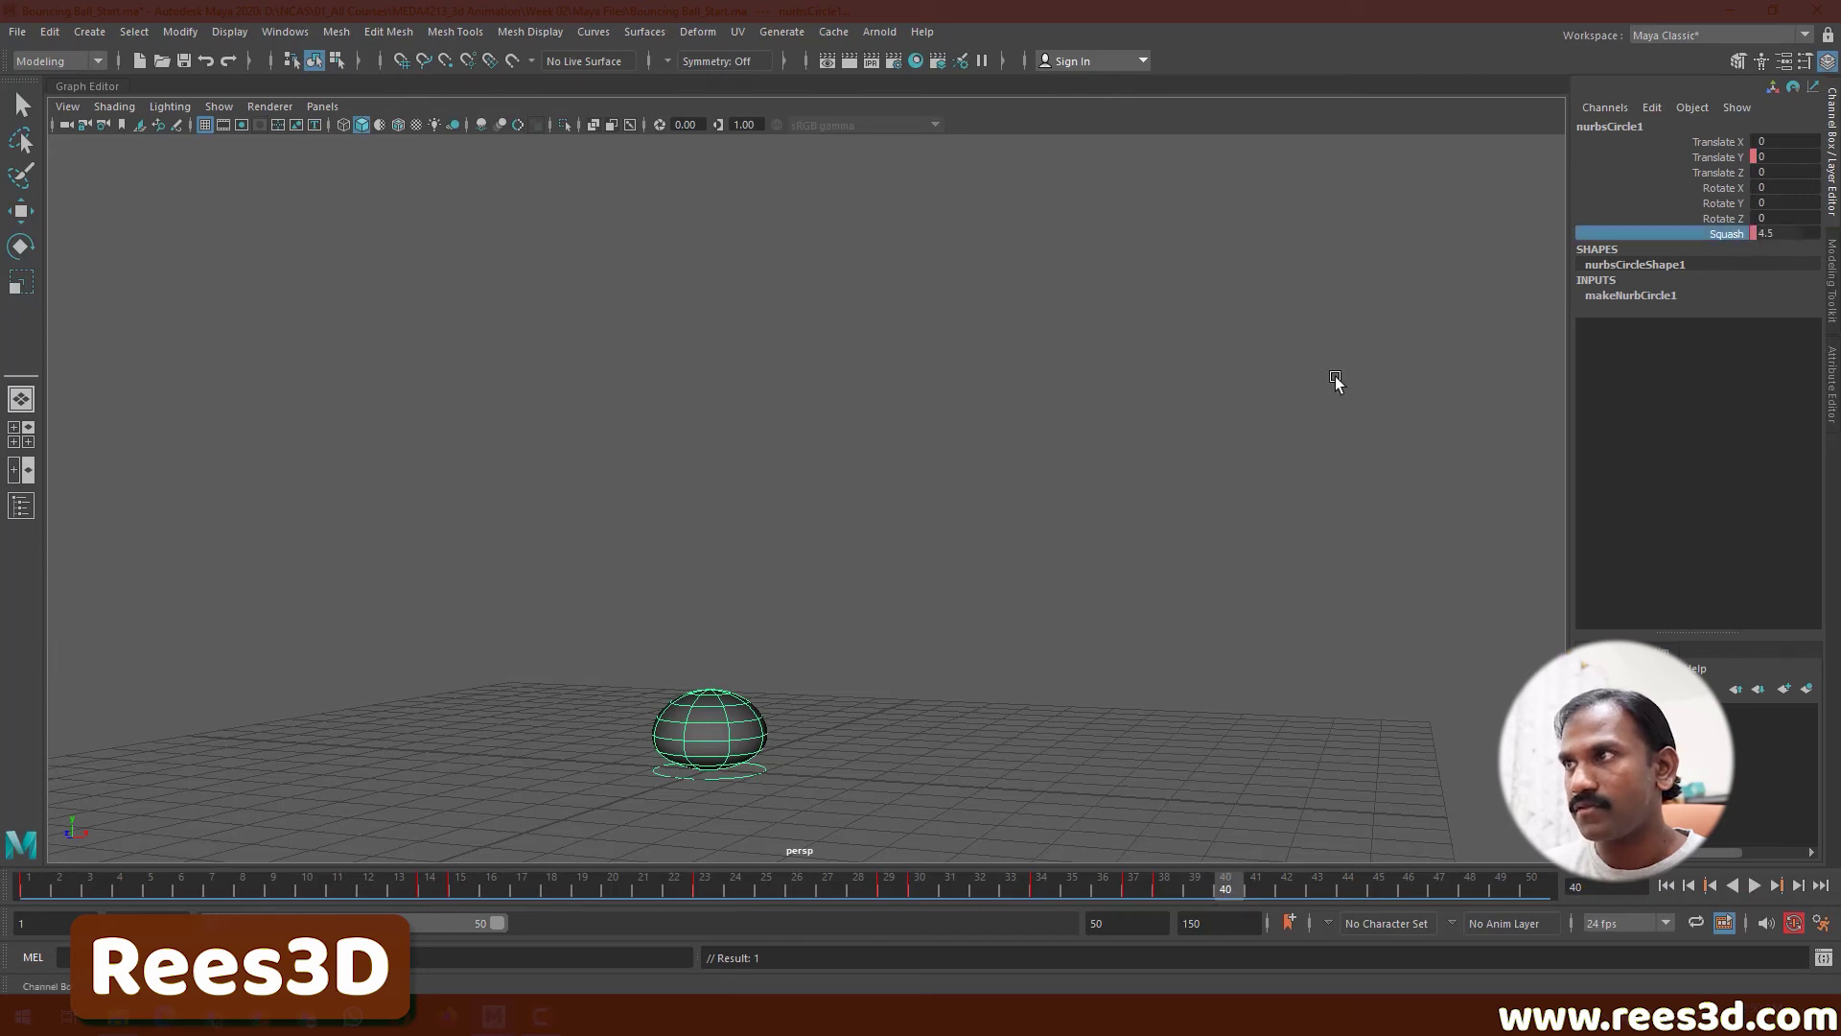
middle_click_drag(1308, 401, 1226, 400)
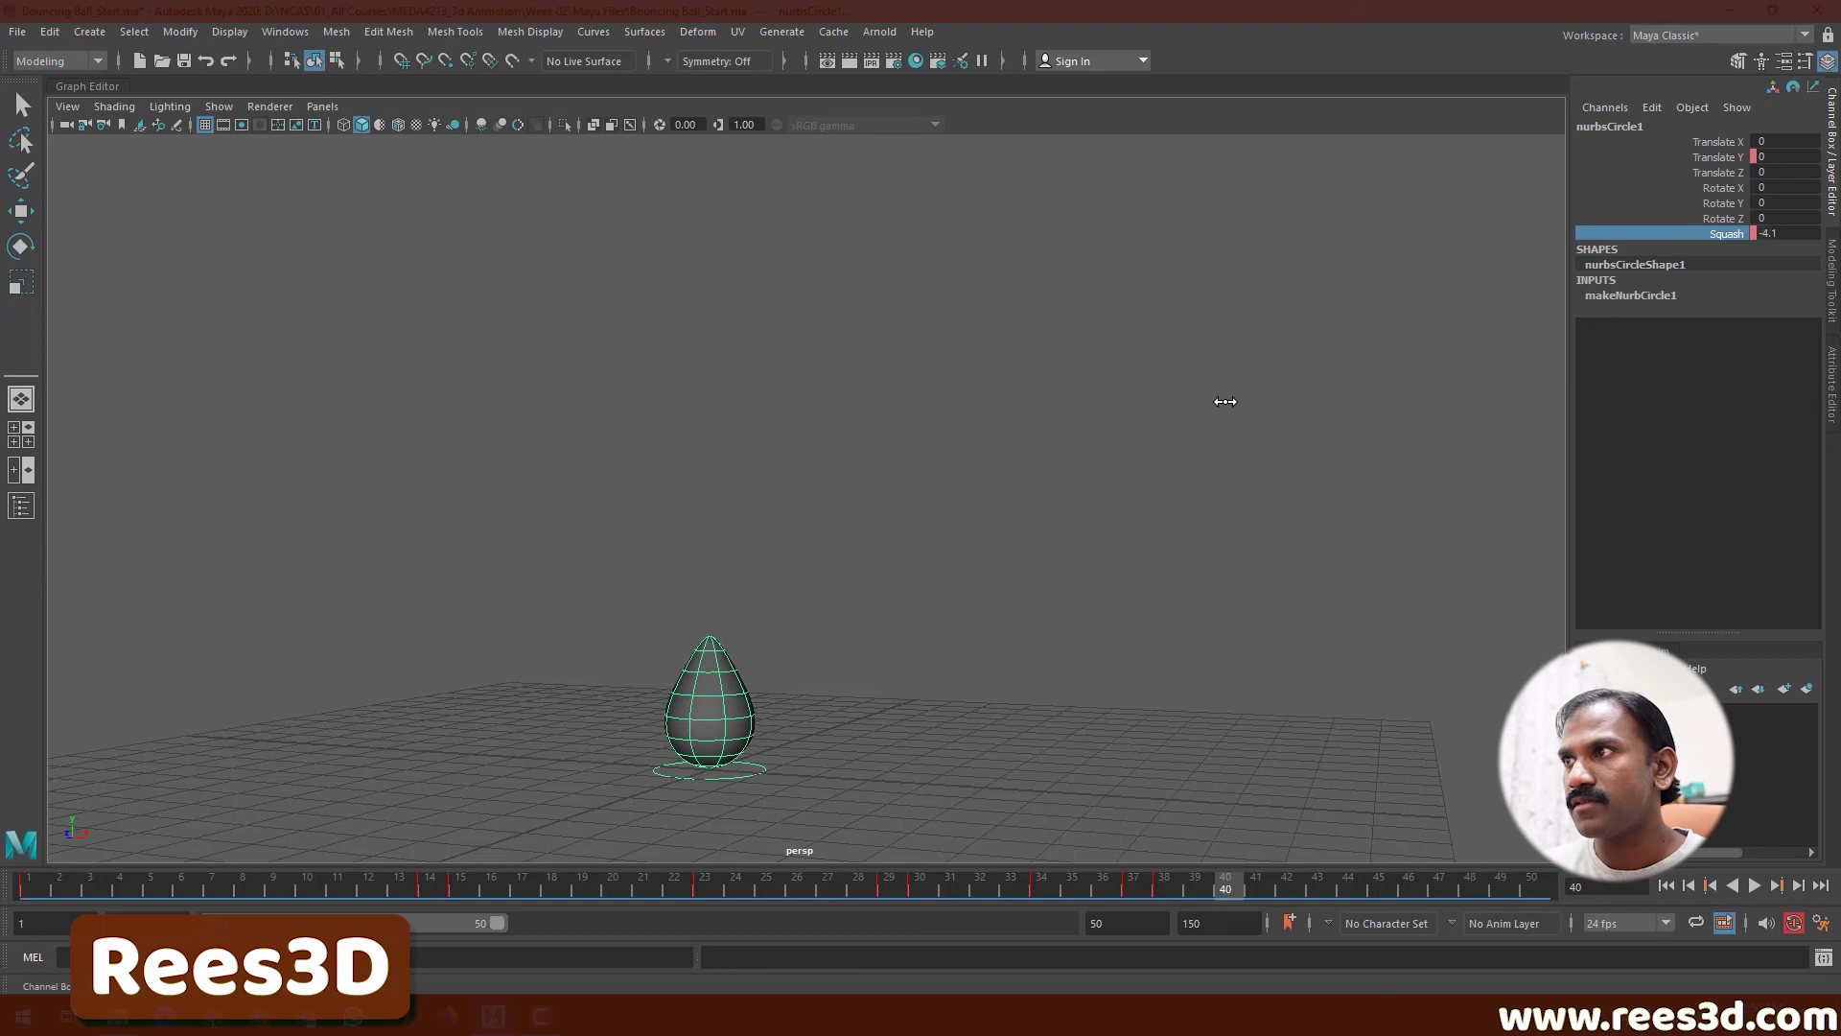
double_click(1796, 234)
type("-")
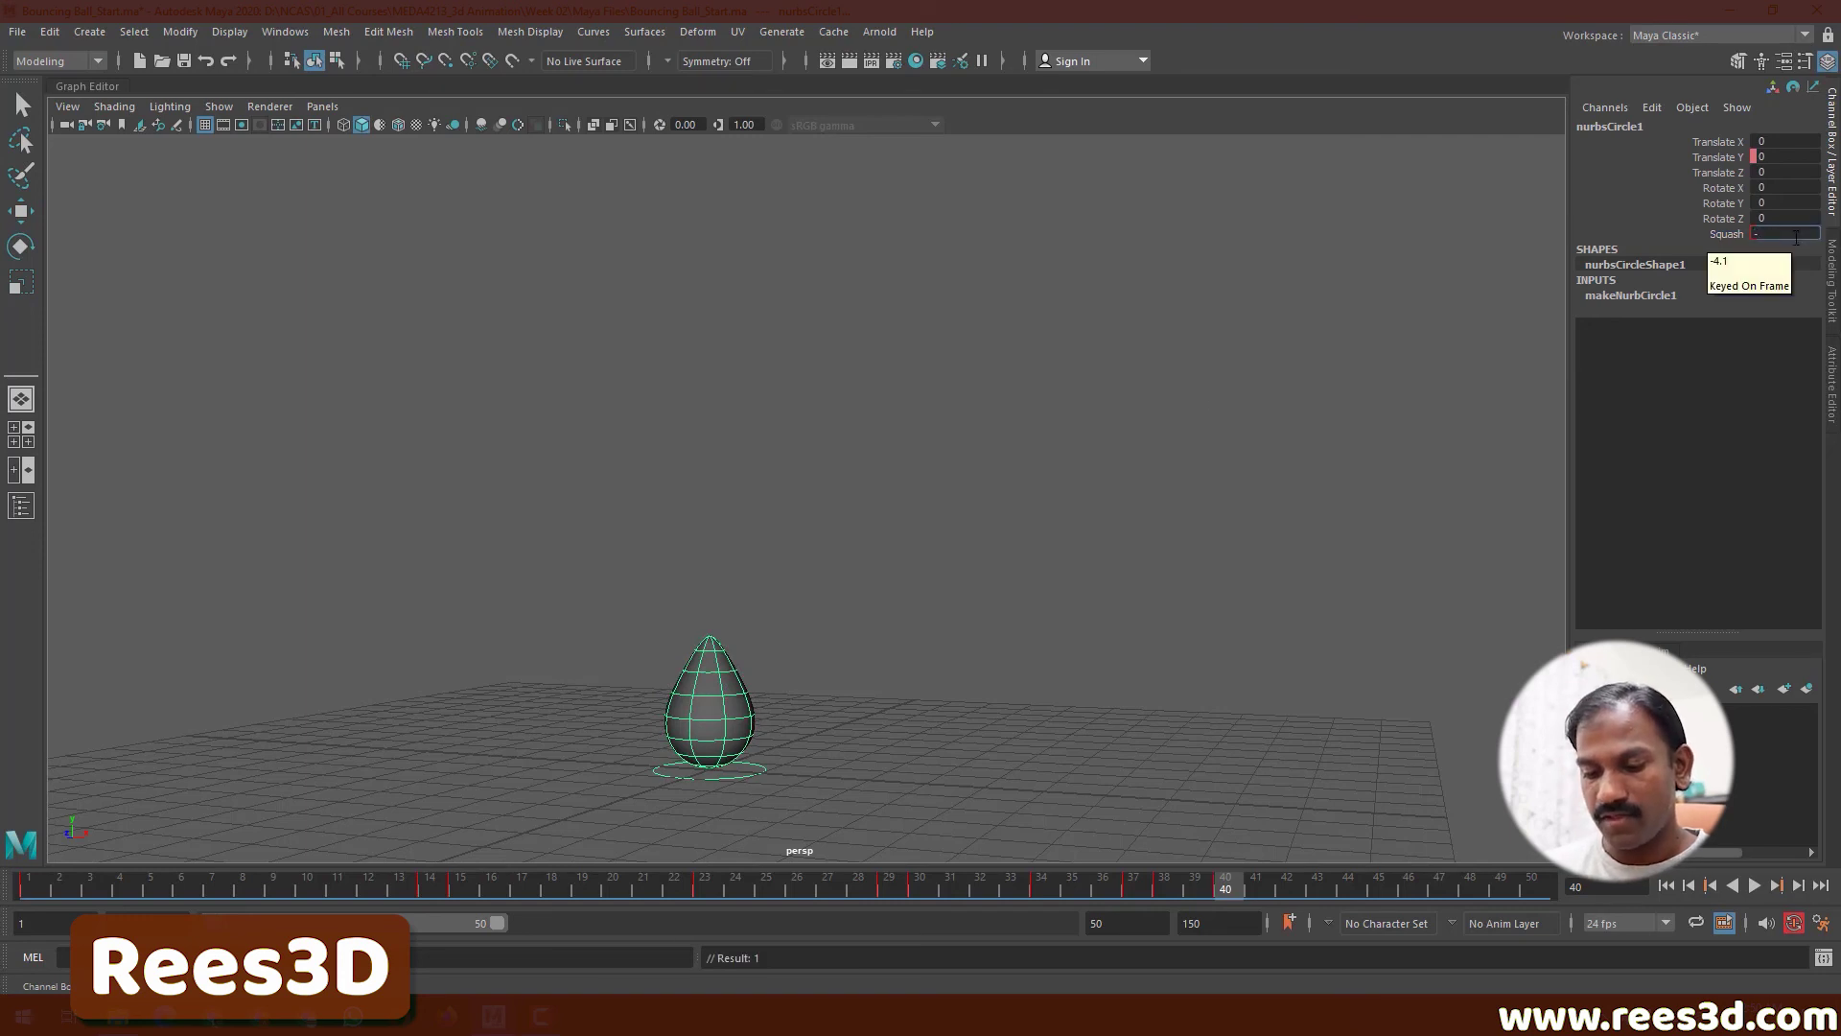
type("3.5")
key("Return")
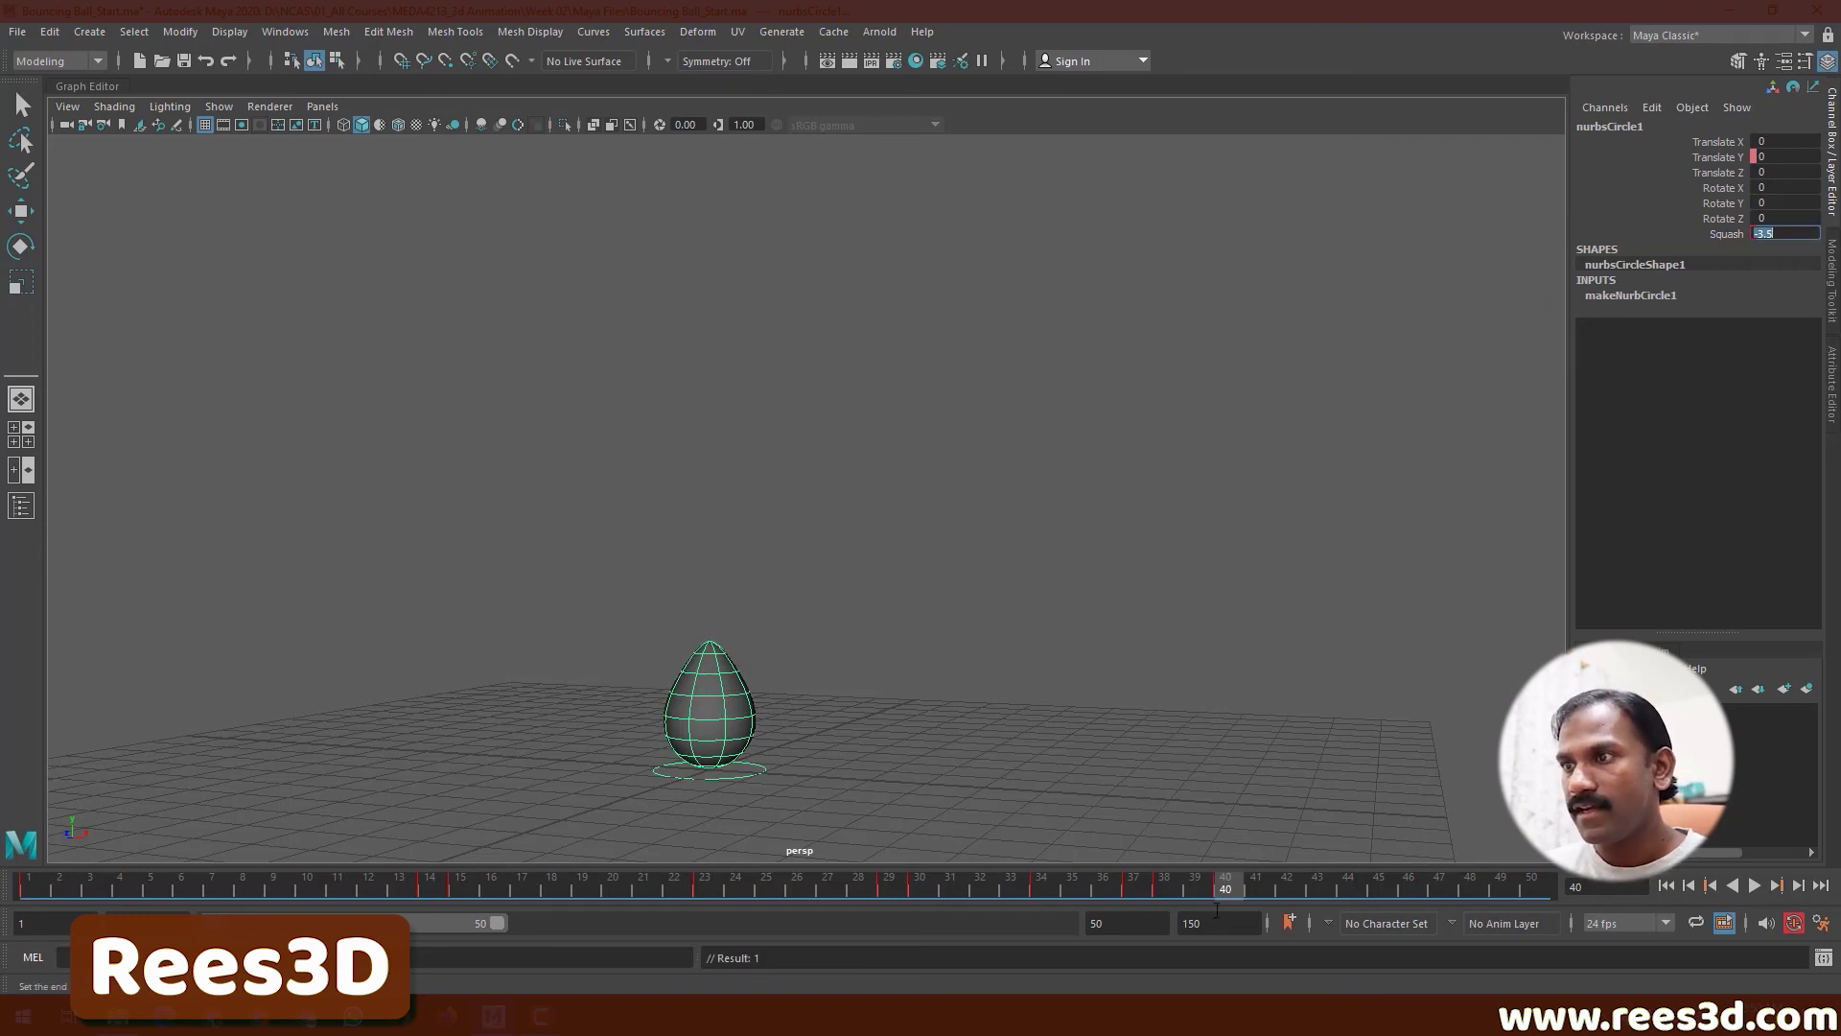
- At frame 42, flatten the ball slightly by setting the control's Squash to 3
left_click(1728, 233)
middle_click_drag(1084, 301, 1153, 354)
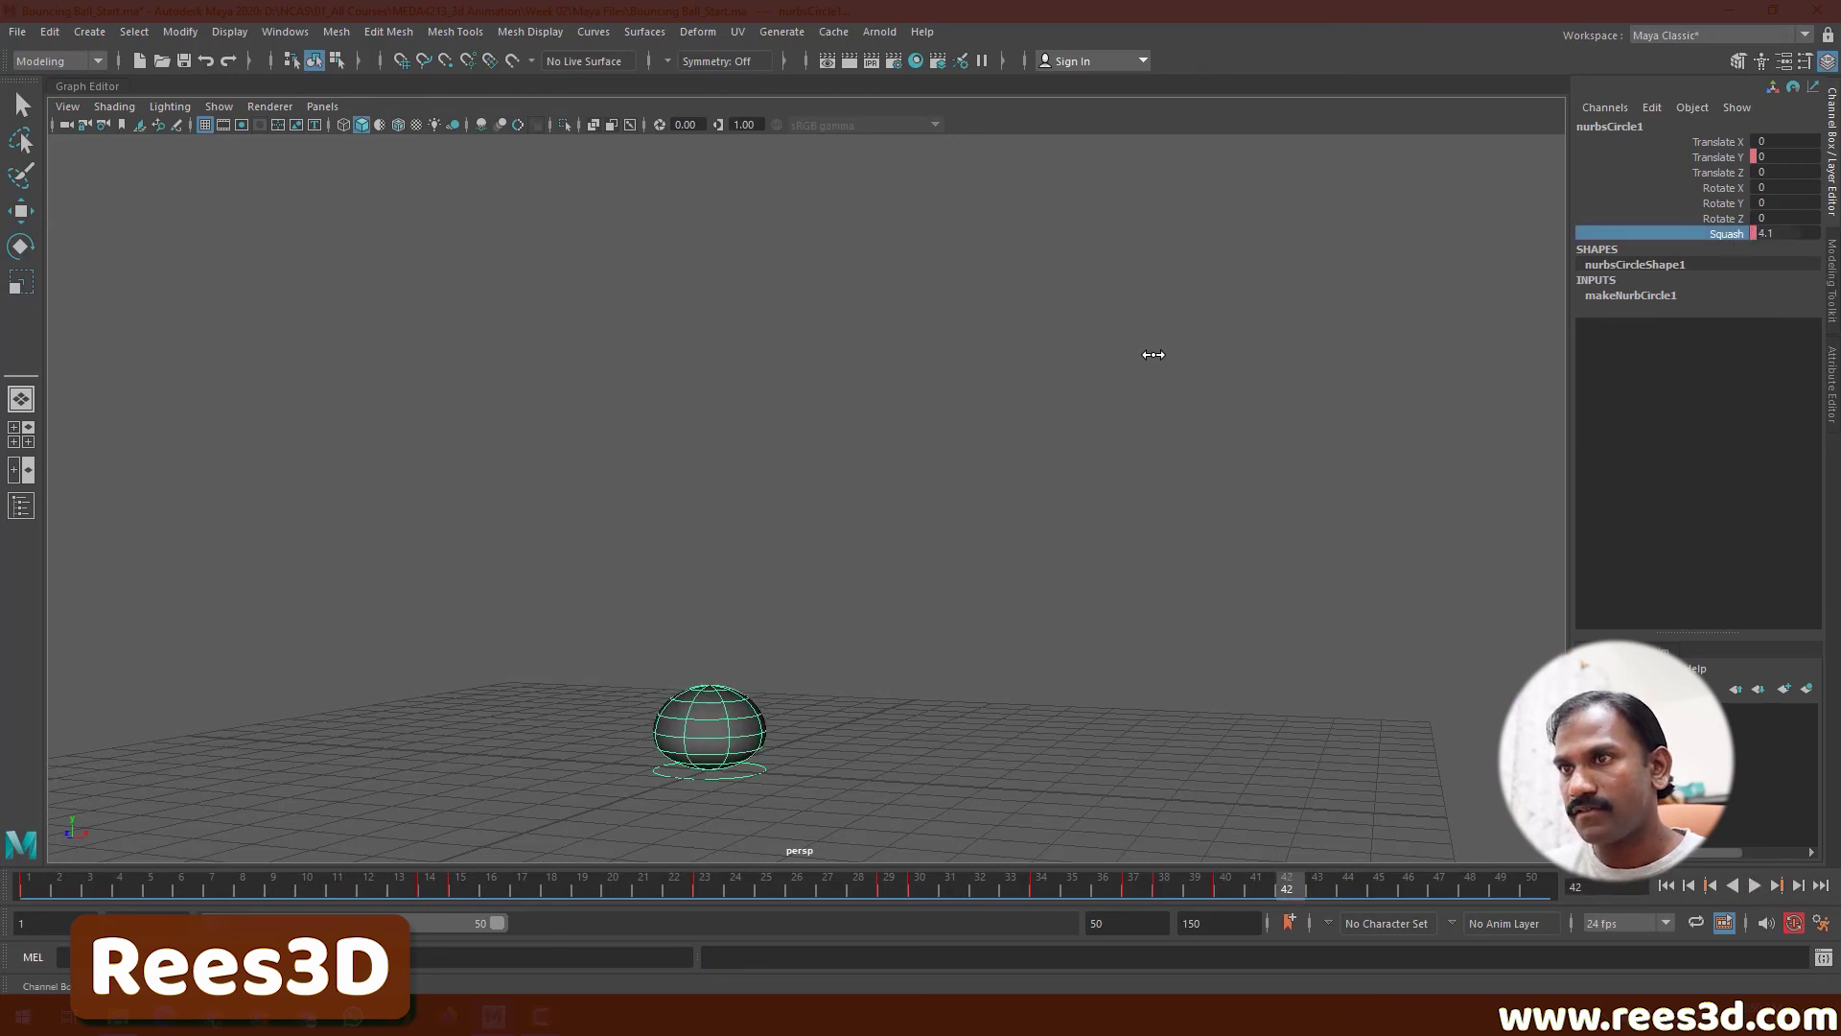
double_click(1769, 234)
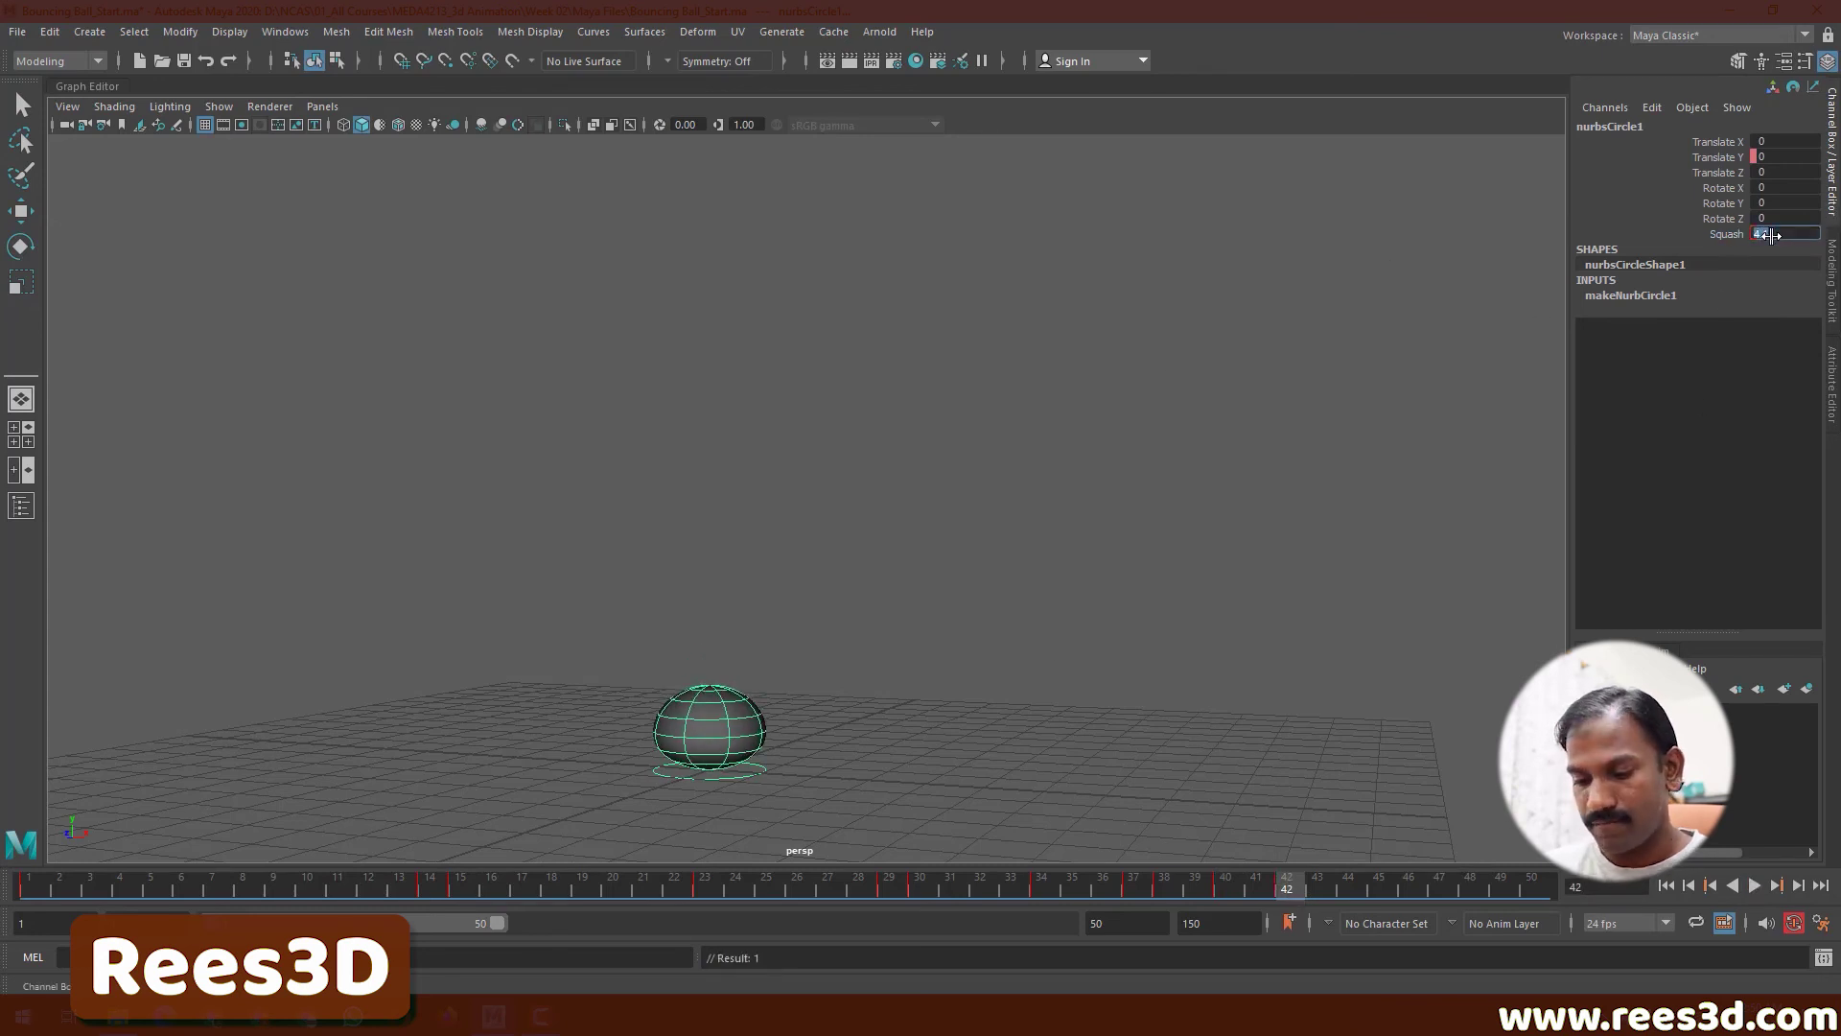
type("3")
key("Return")
- At frame 44, stretch the ball slightly by setting the control's Squash to -2.5
left_click_drag(1323, 895, 1349, 893)
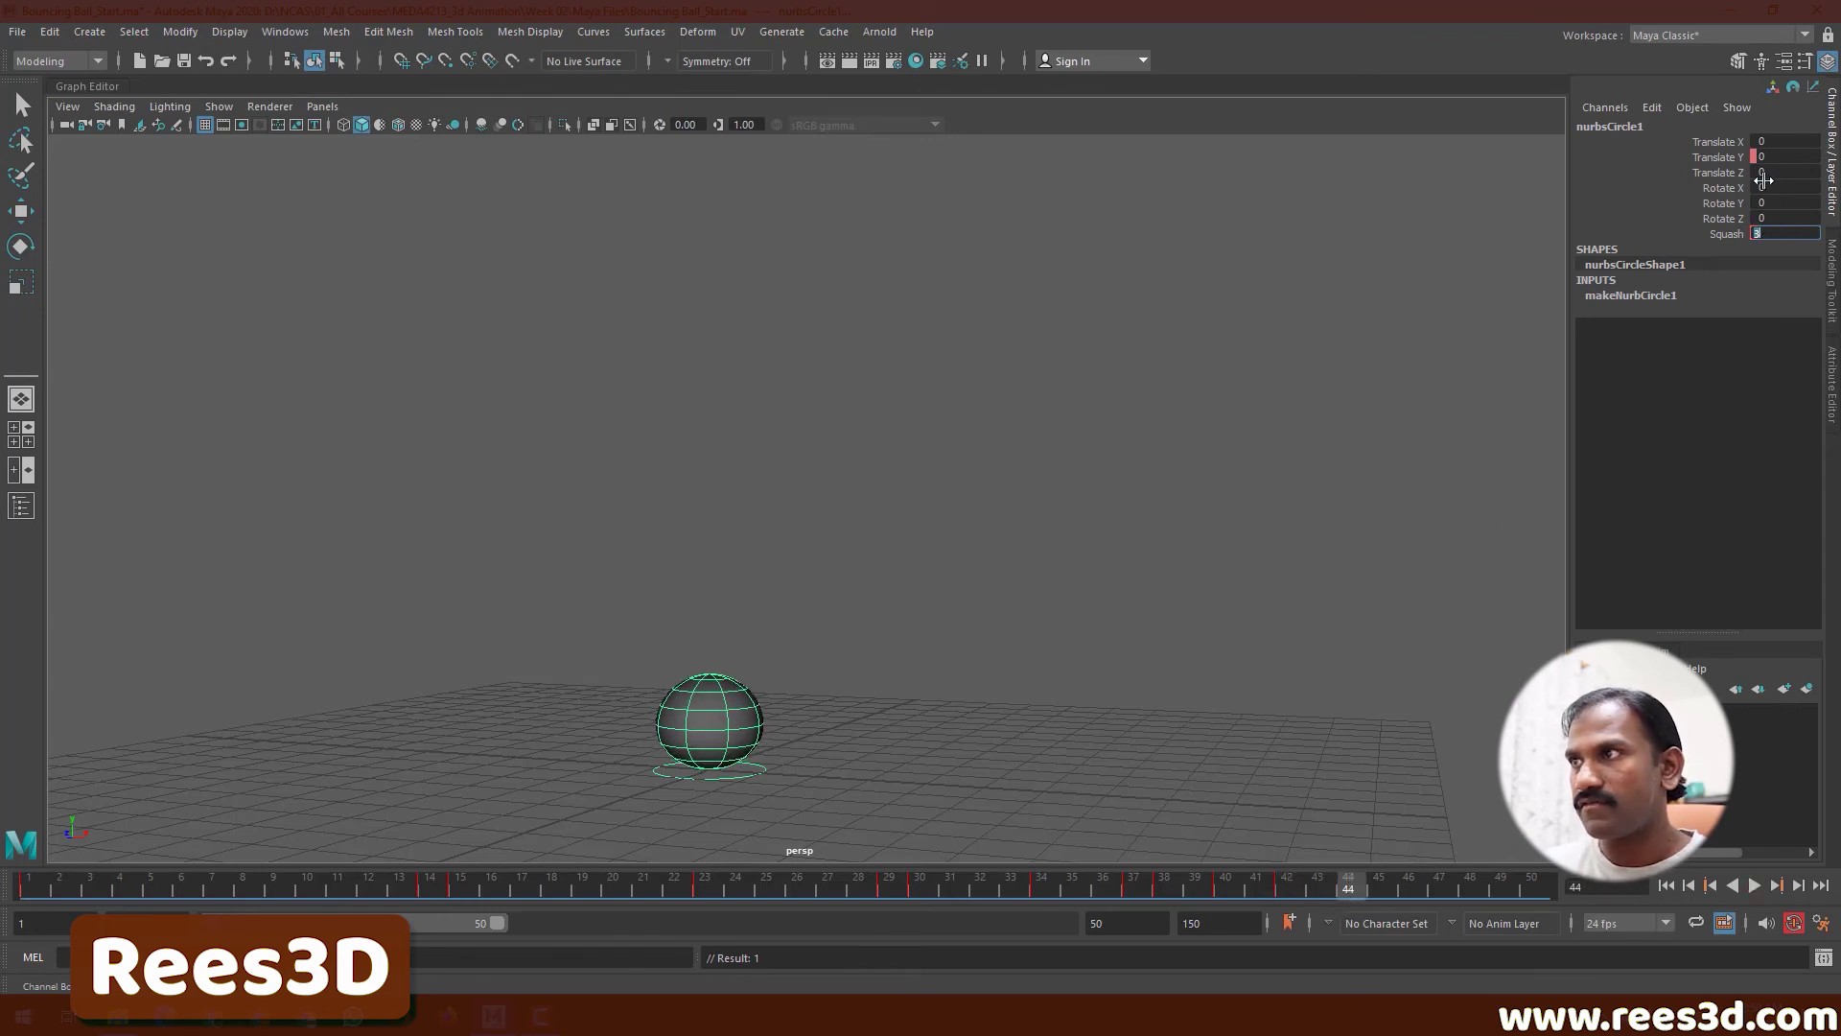
left_click(1726, 235)
middle_click_drag(1304, 347, 1233, 345)
left_click(1779, 233)
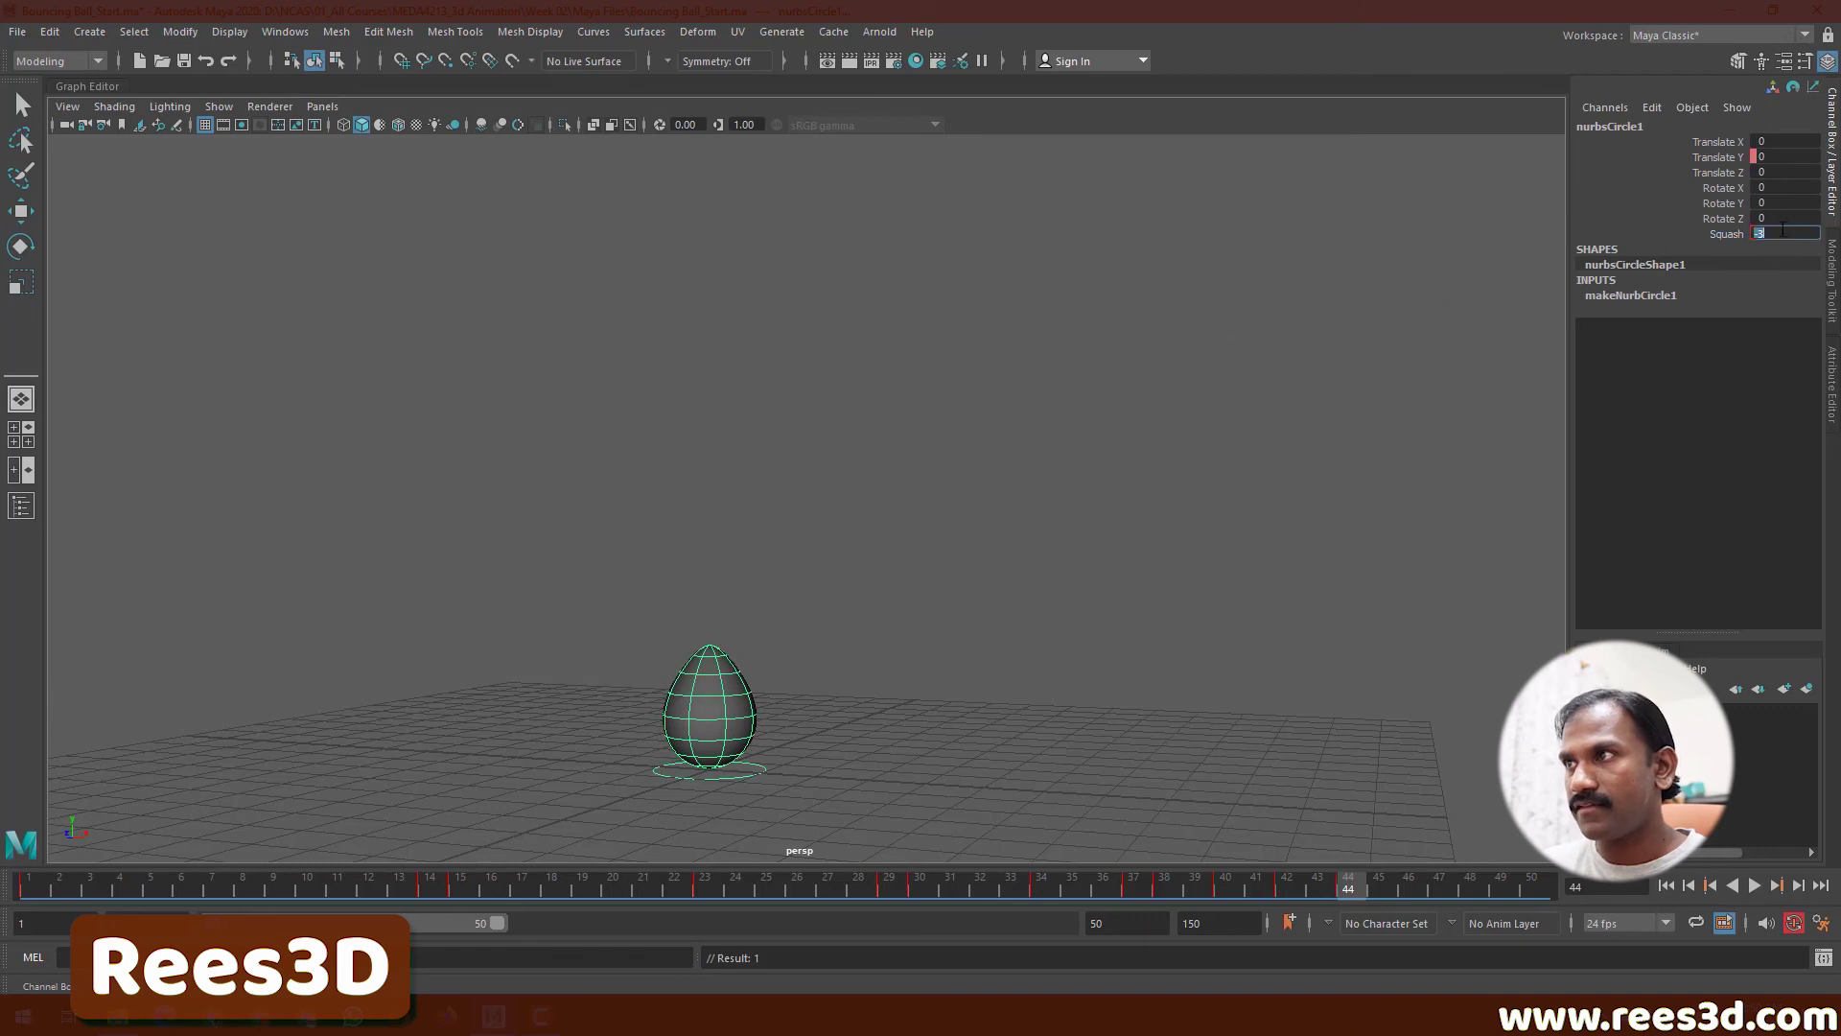
type("-2")
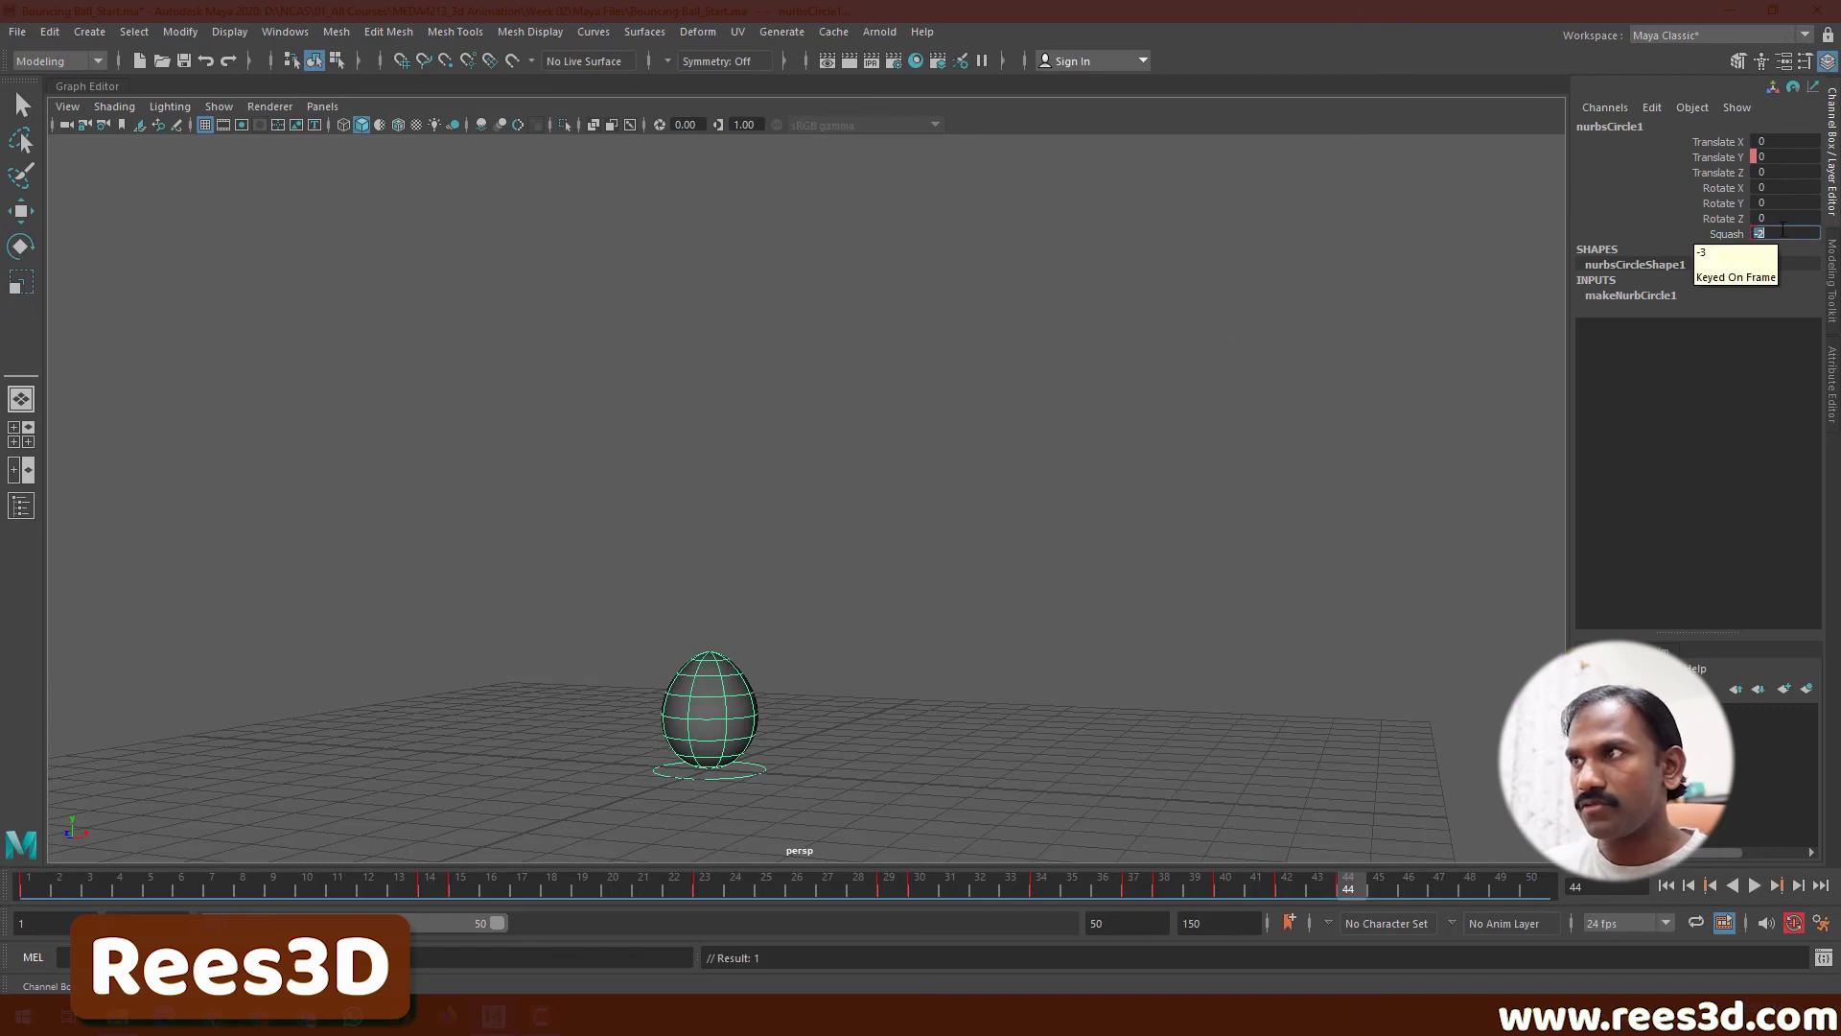
type(".5")
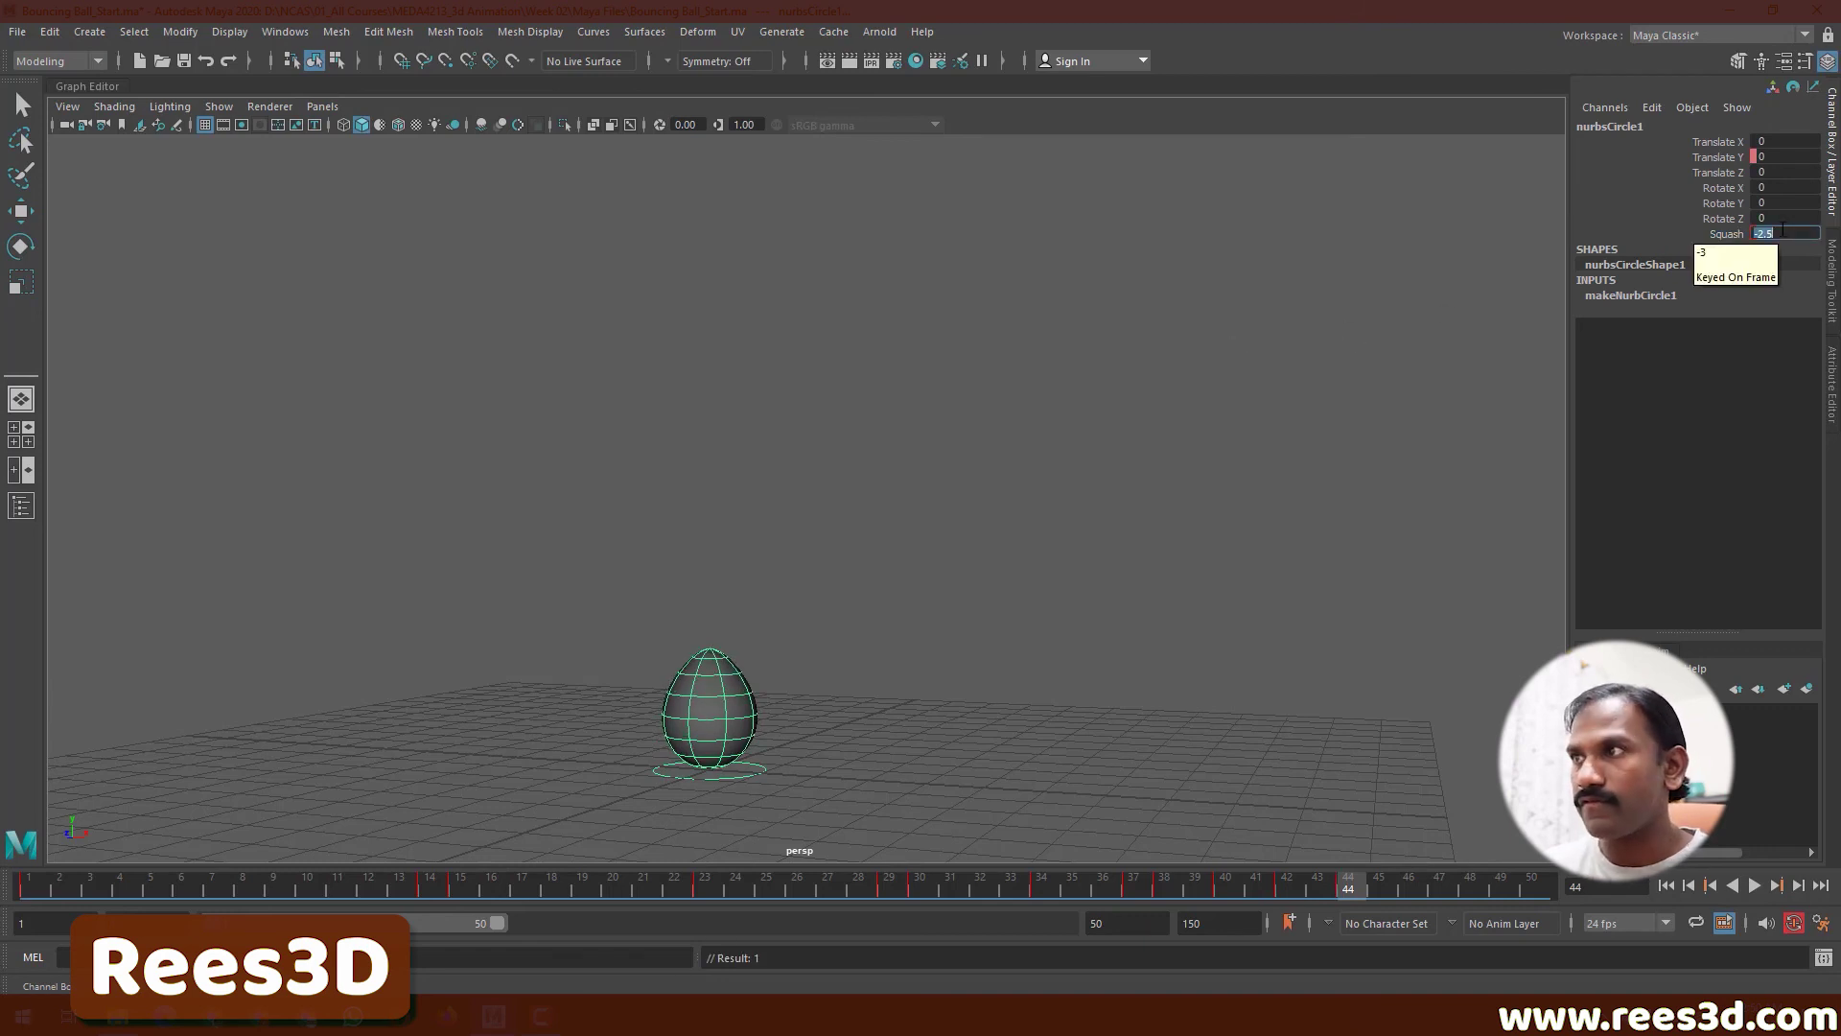
key("Return")
- At frame 45, flatten the ball slightly by setting the control's Squash to 2.5
left_click(1387, 878)
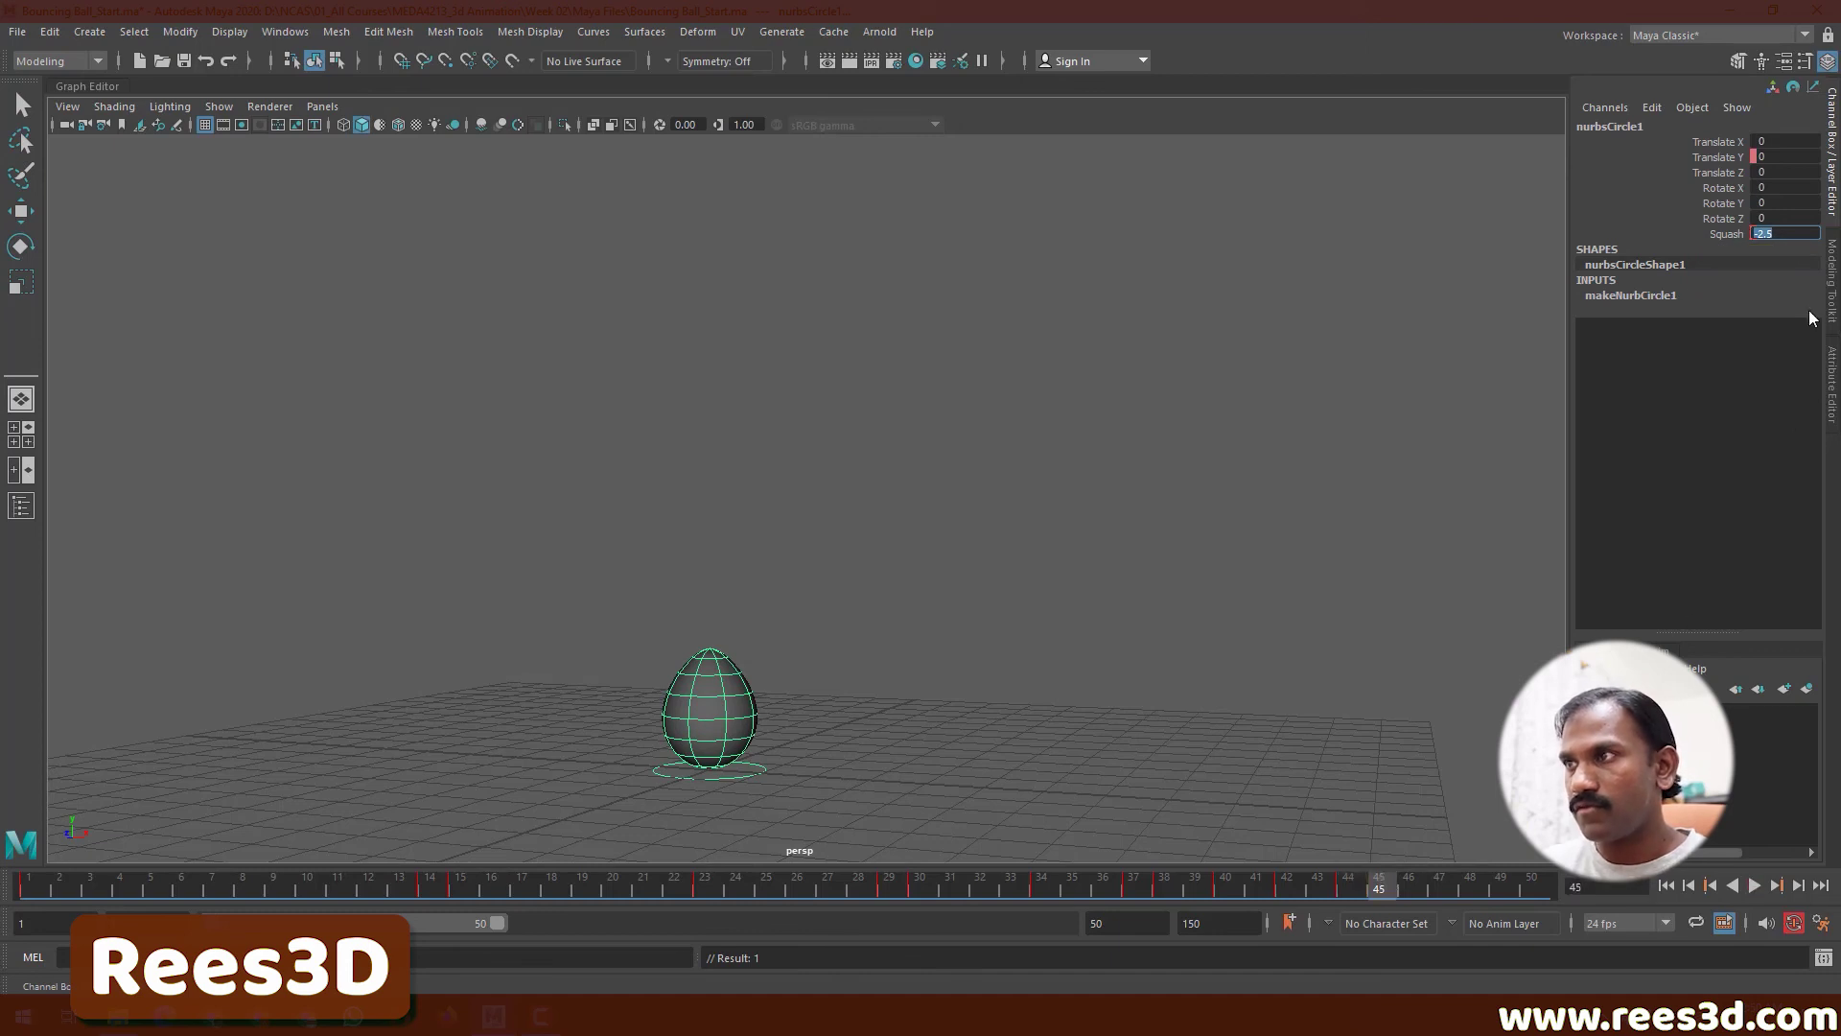
left_click(1726, 233)
middle_click_drag(1200, 300, 1261, 318)
double_click(1791, 233)
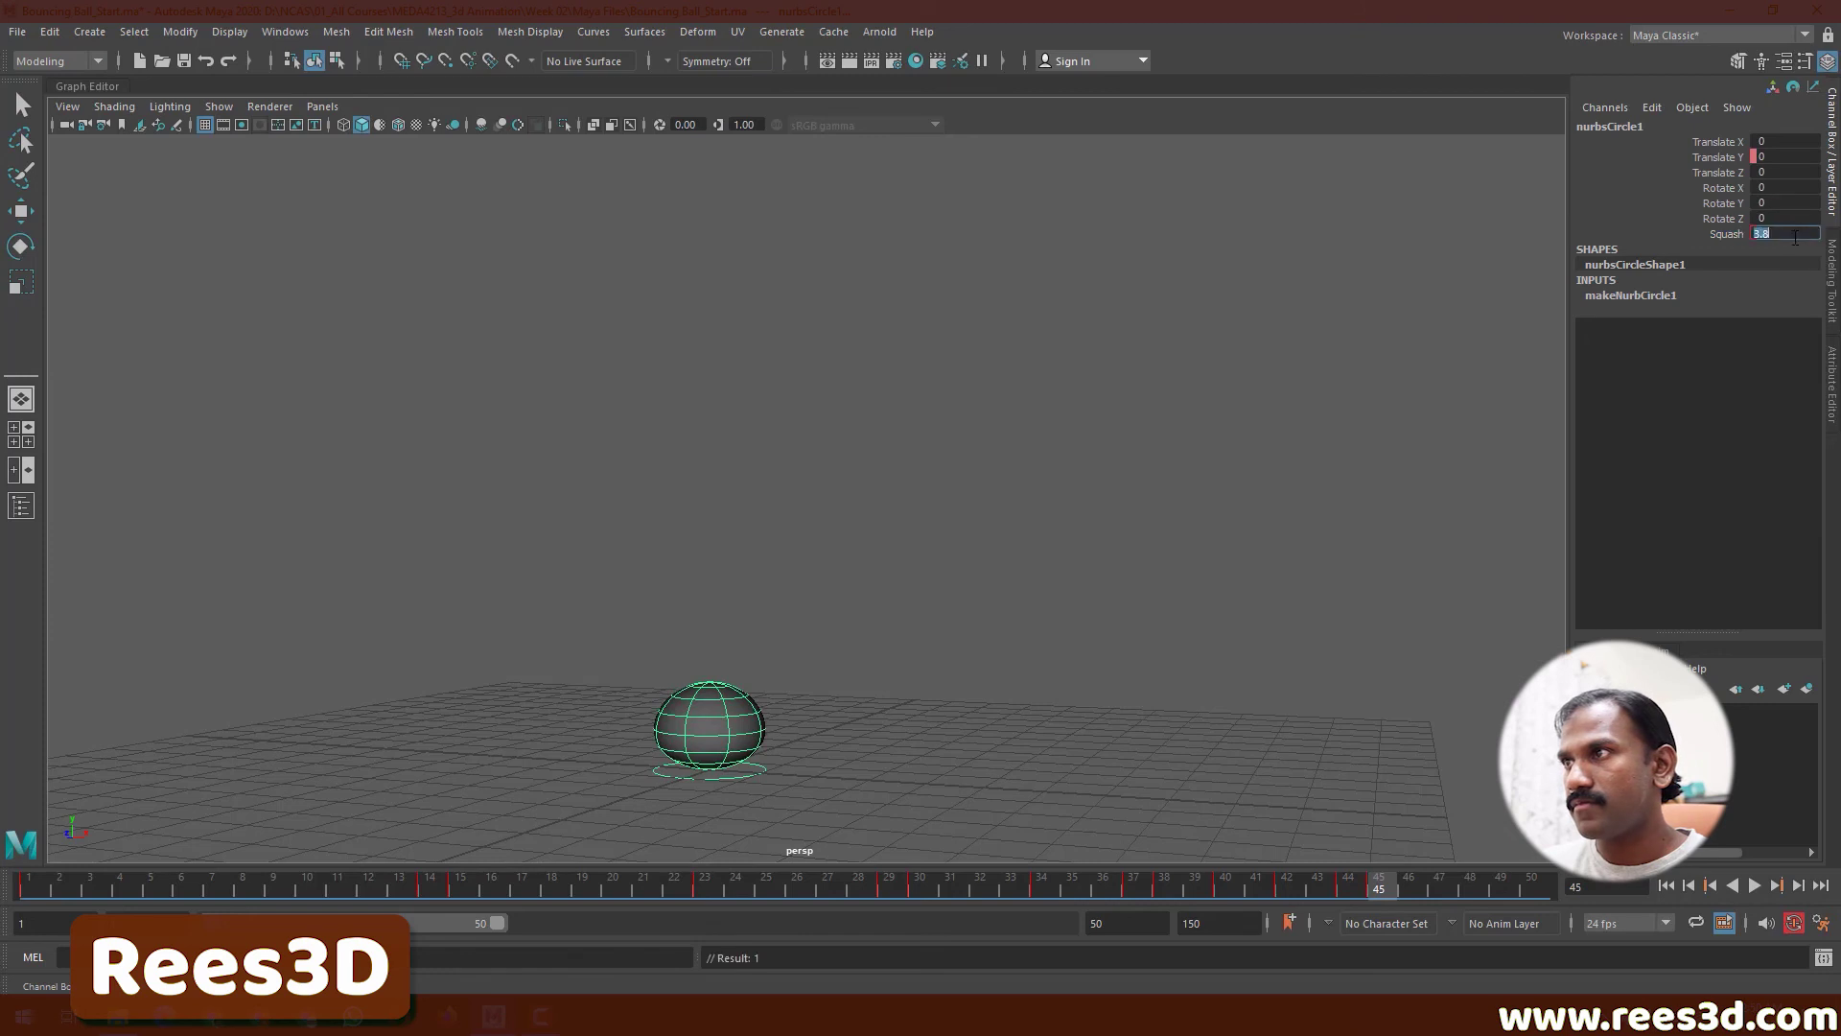
type("2.5")
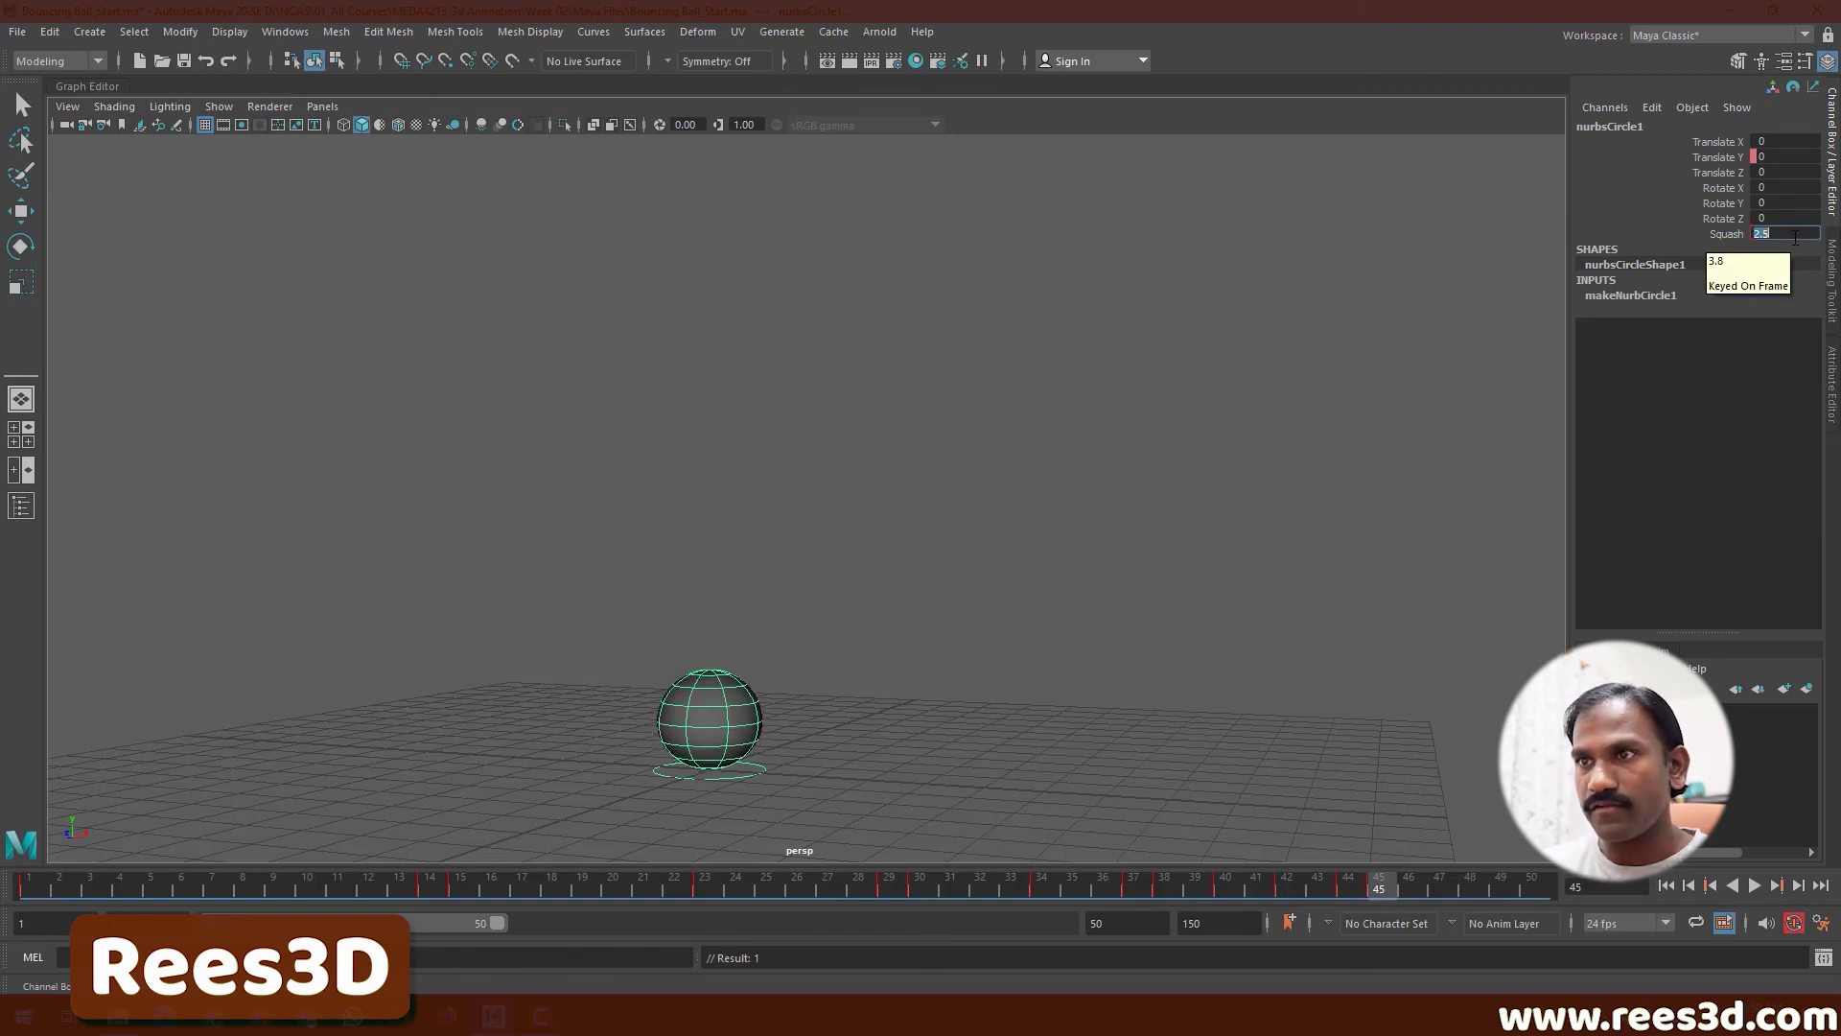
key("Return")
- At frame 46, settle the ball by setting the control's Squash to 0, and play the animation from frame 1
left_click(1406, 883)
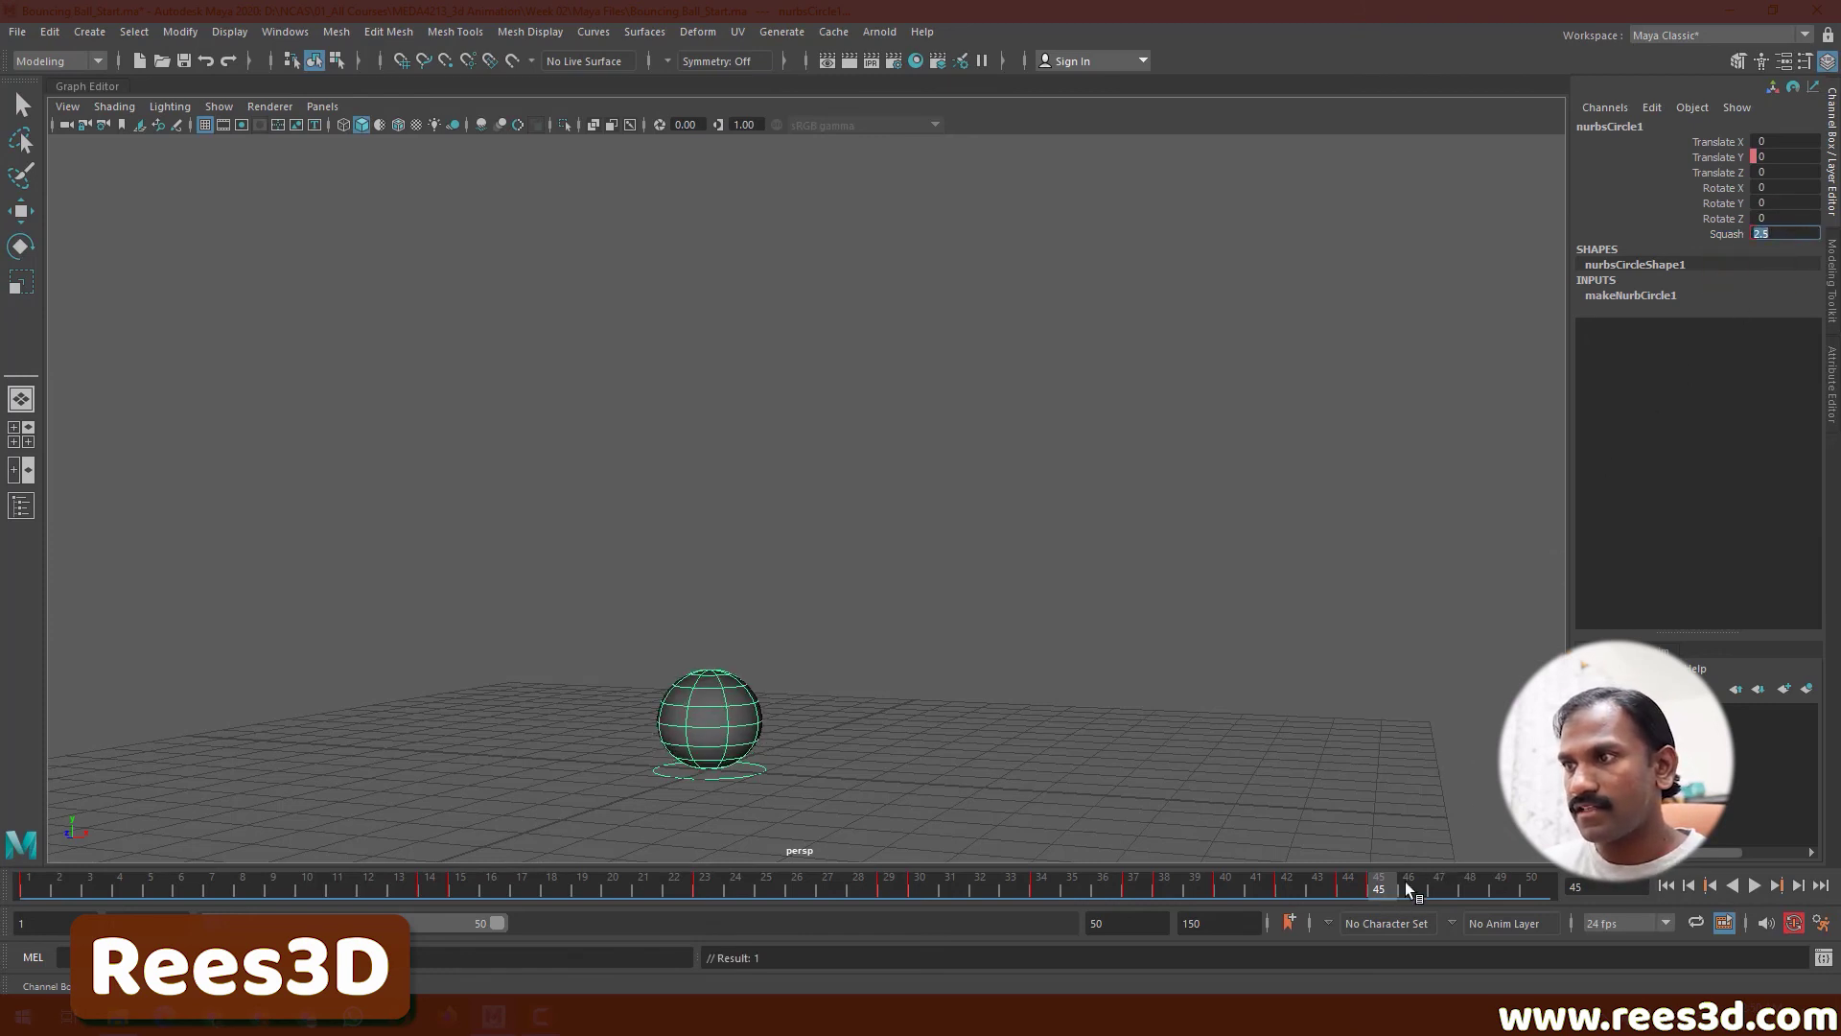
left_click(1776, 235)
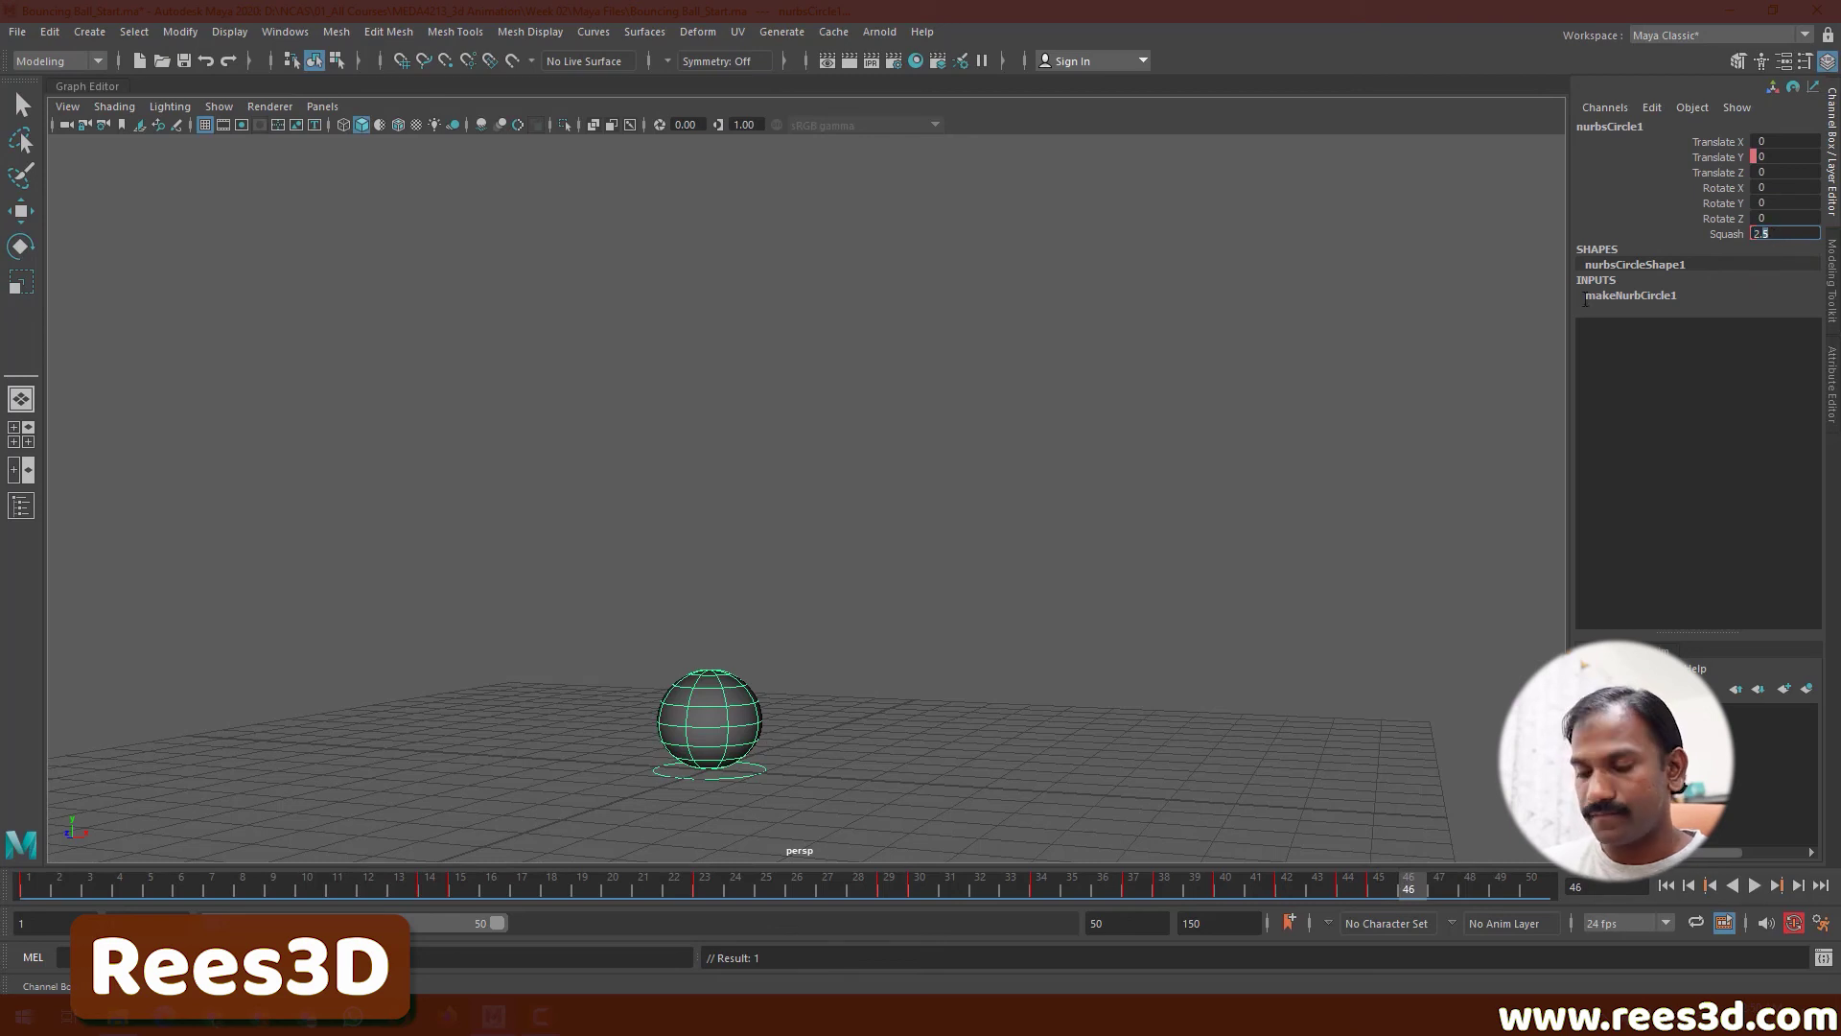
key("BackSpace")
key("BackSpace")
key("BackSpace")
type("0")
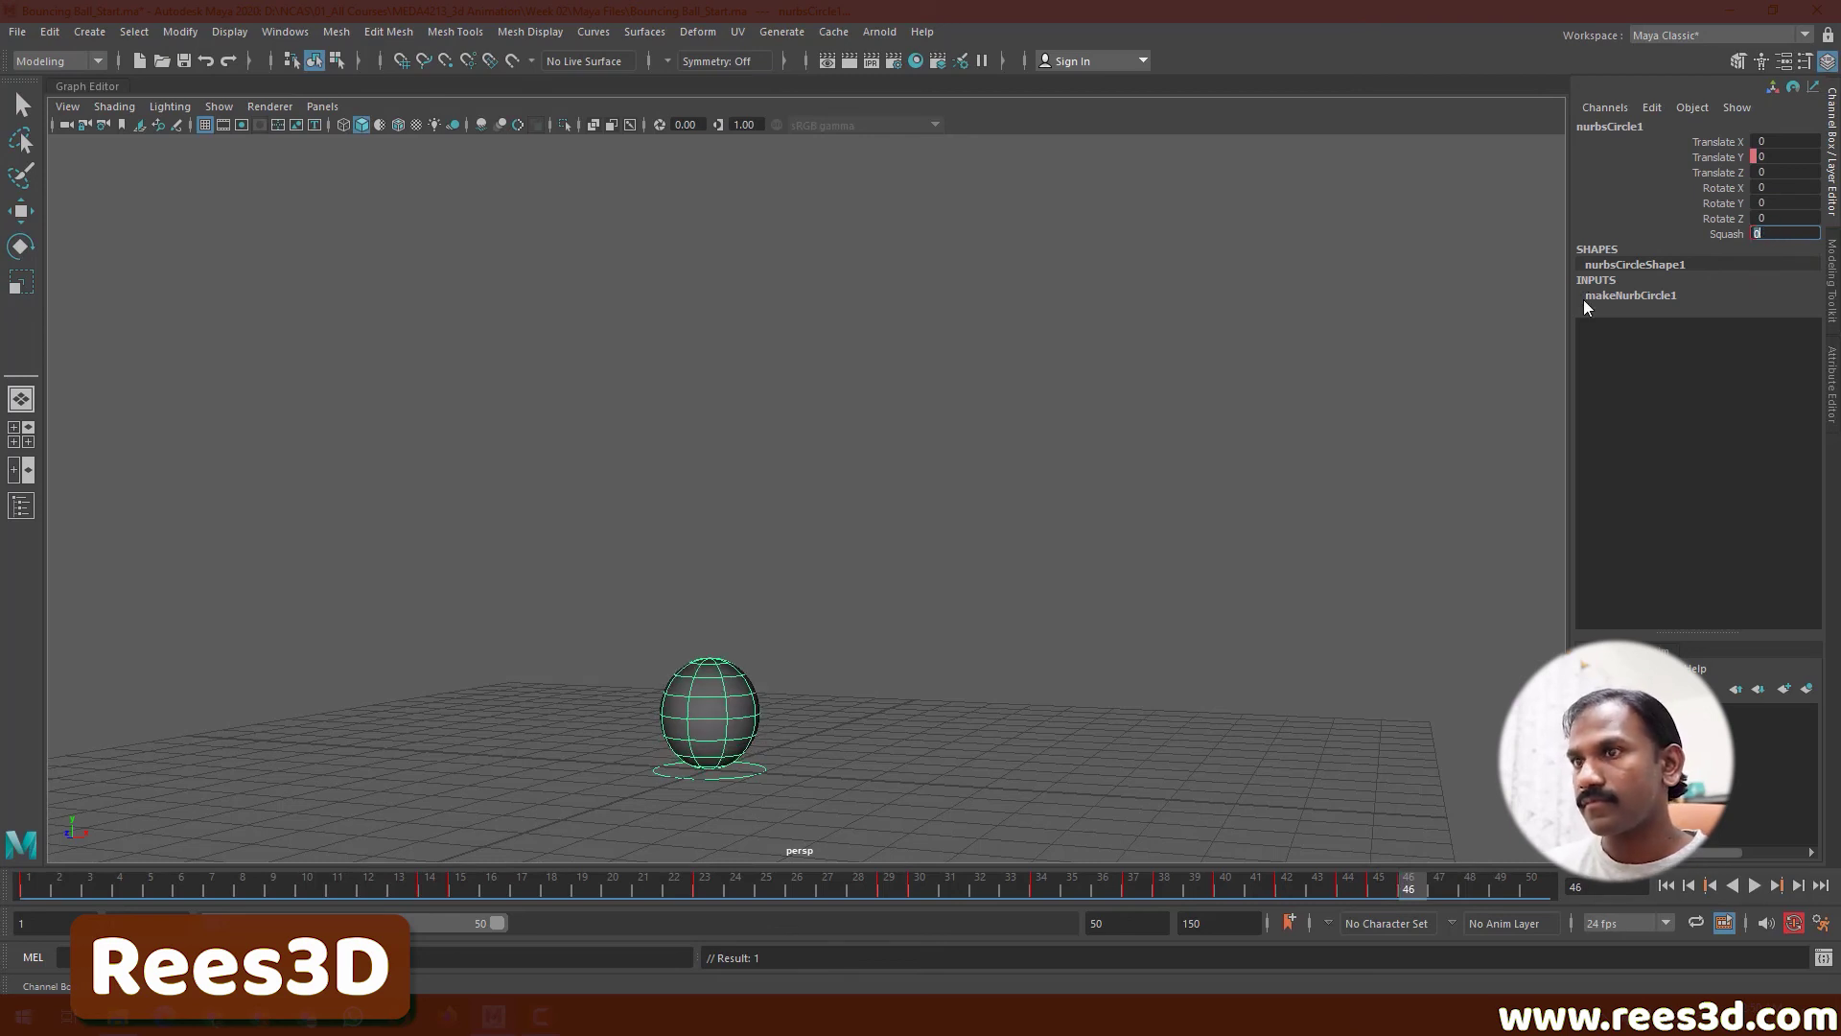
left_click(1664, 884)
left_click(1755, 885)
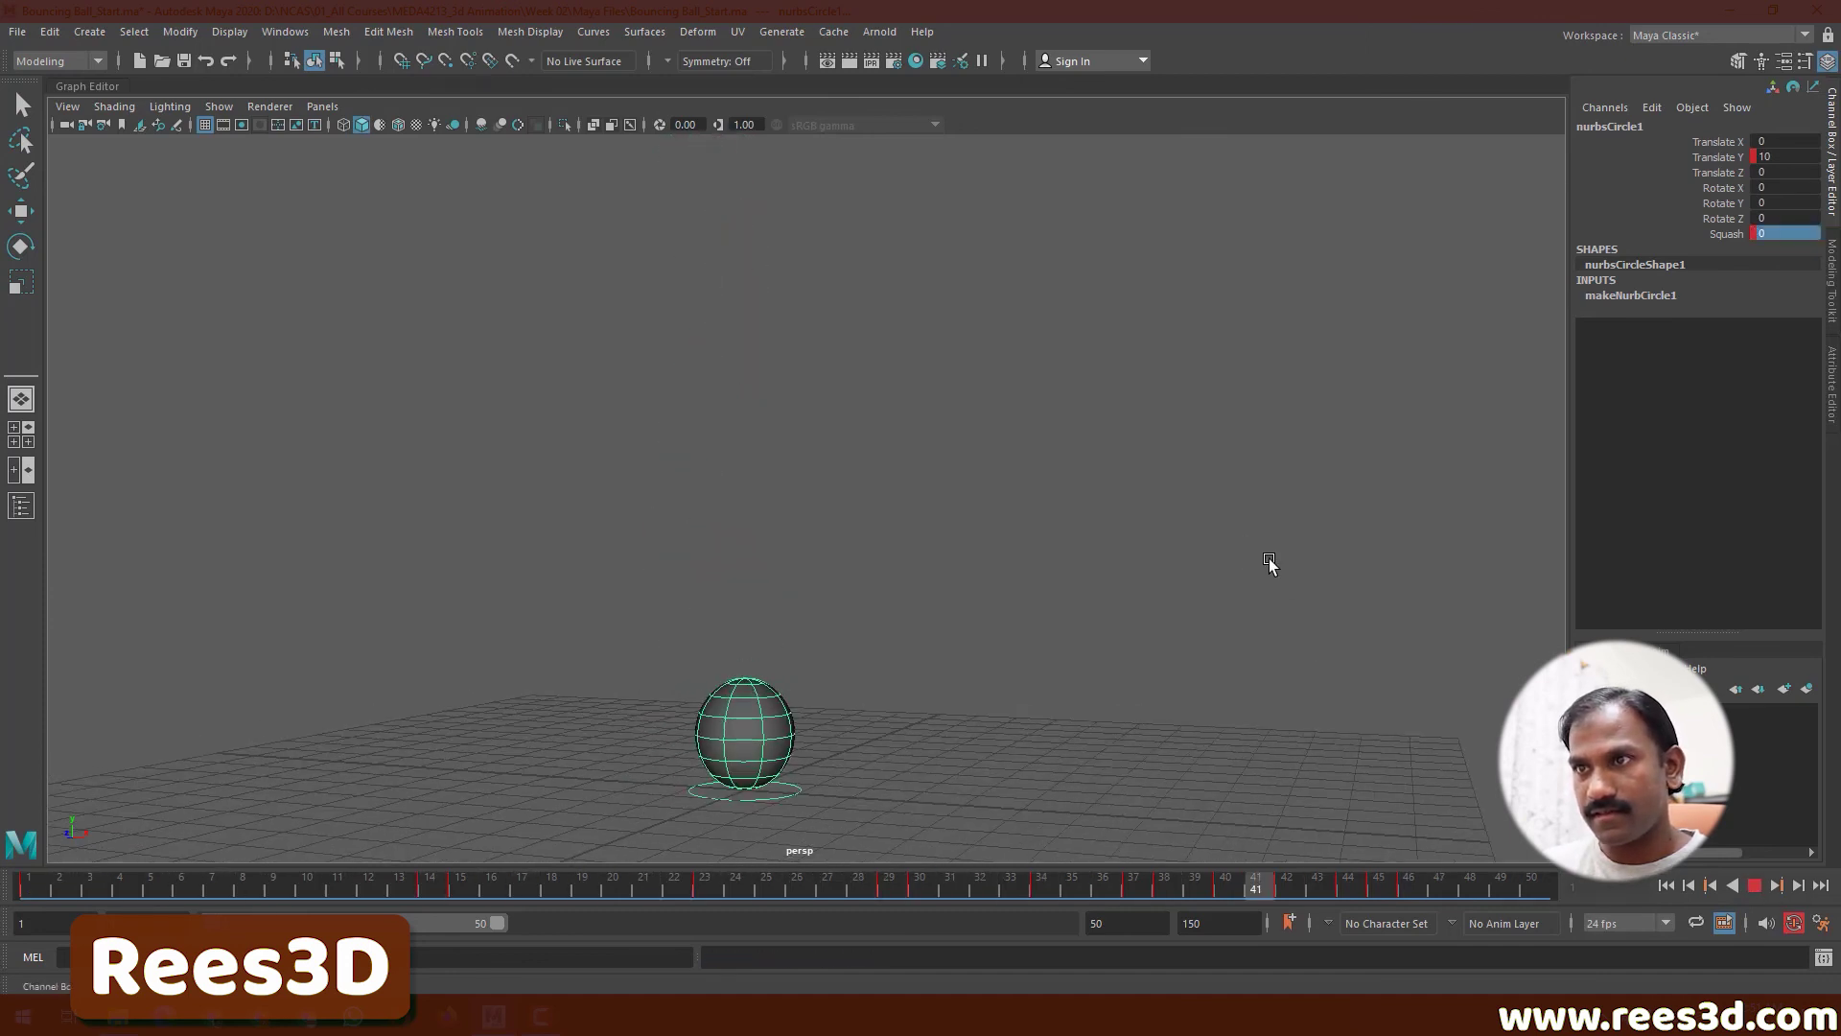
- Space out the final Squash keys by shifting the frame 45 key to 46 and the frame 46 key to 48
left_click(1755, 885)
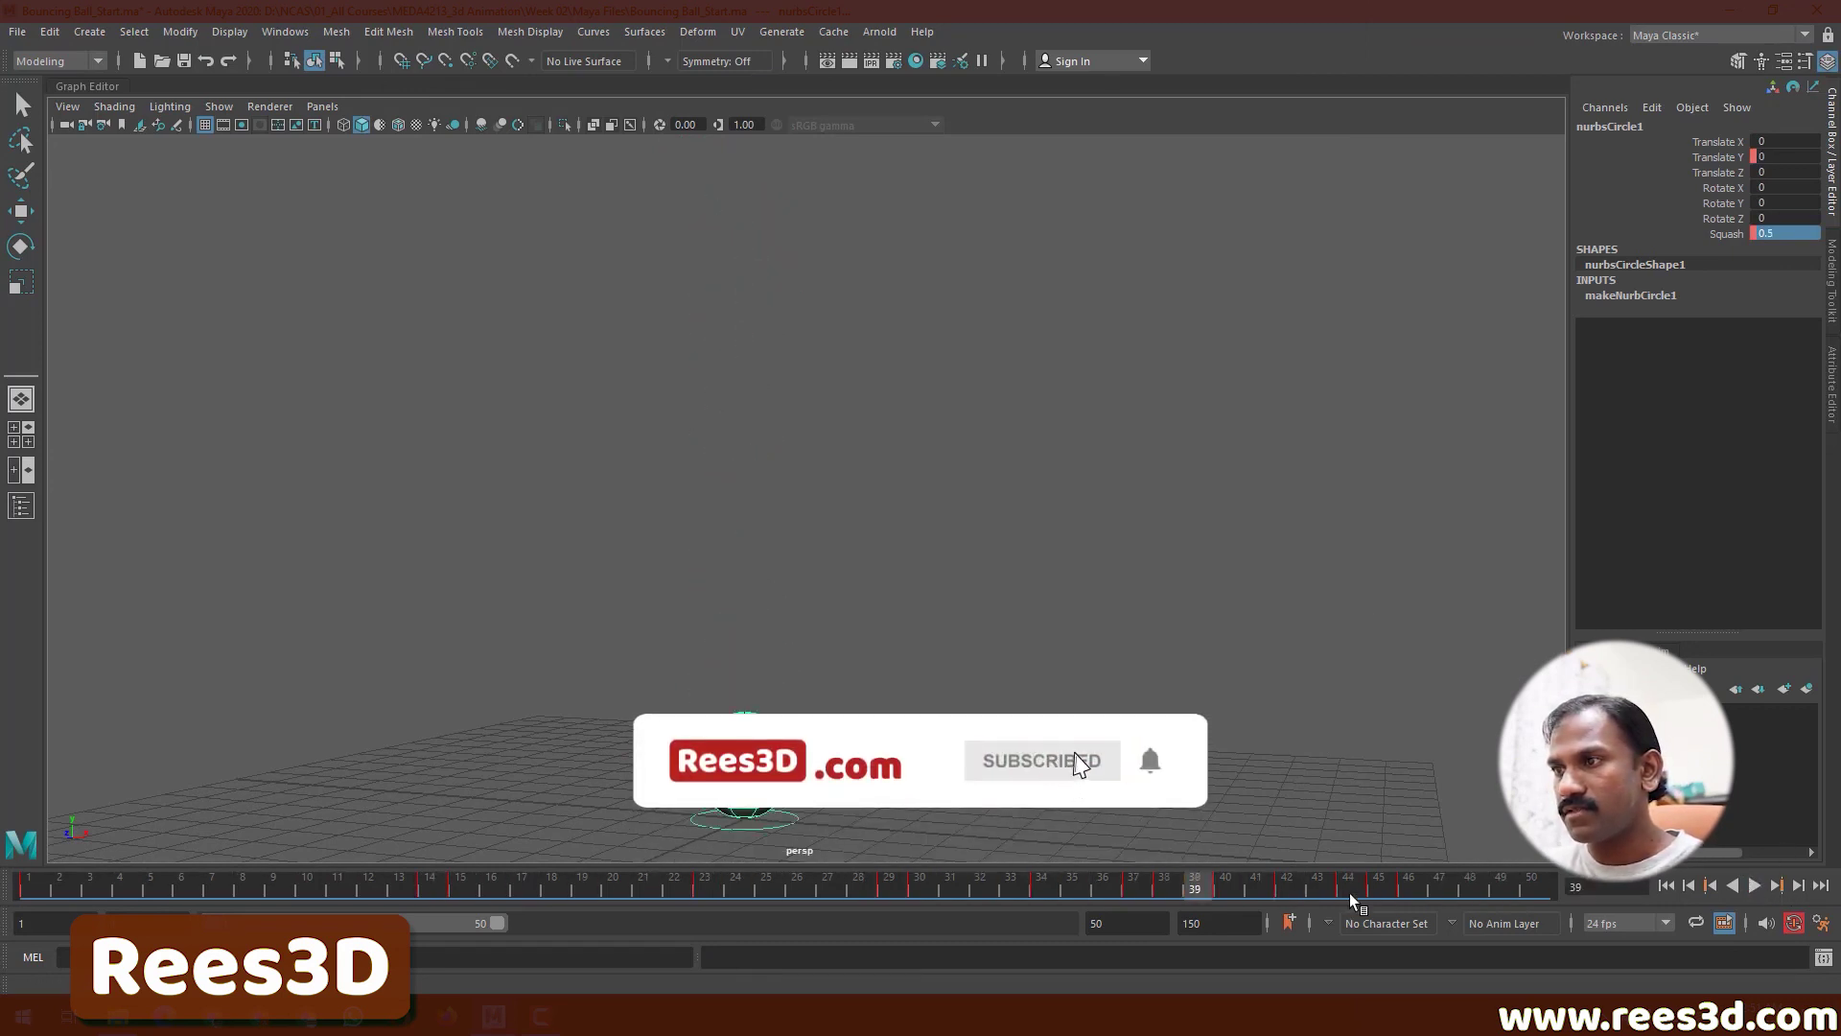
left_click(1409, 883, "shift")
left_click_drag(1409, 882, 1392, 884, "shift")
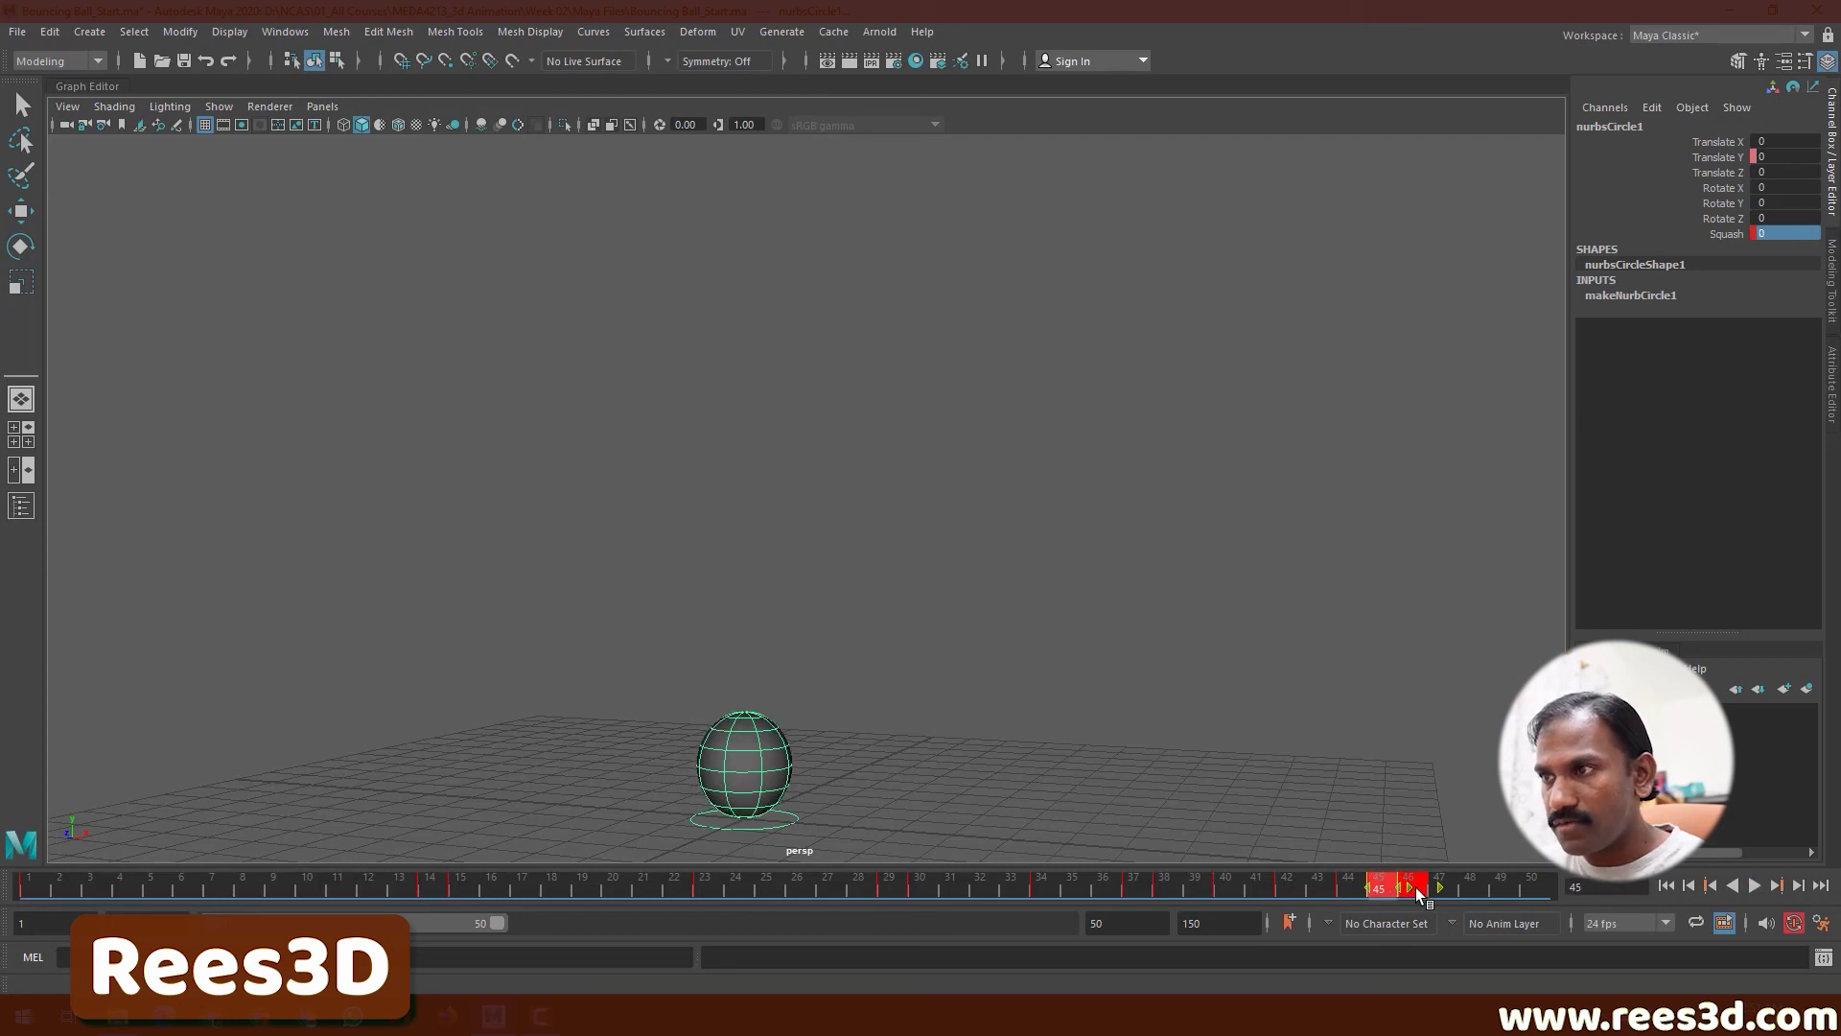
left_click_drag(1415, 888, 1440, 888)
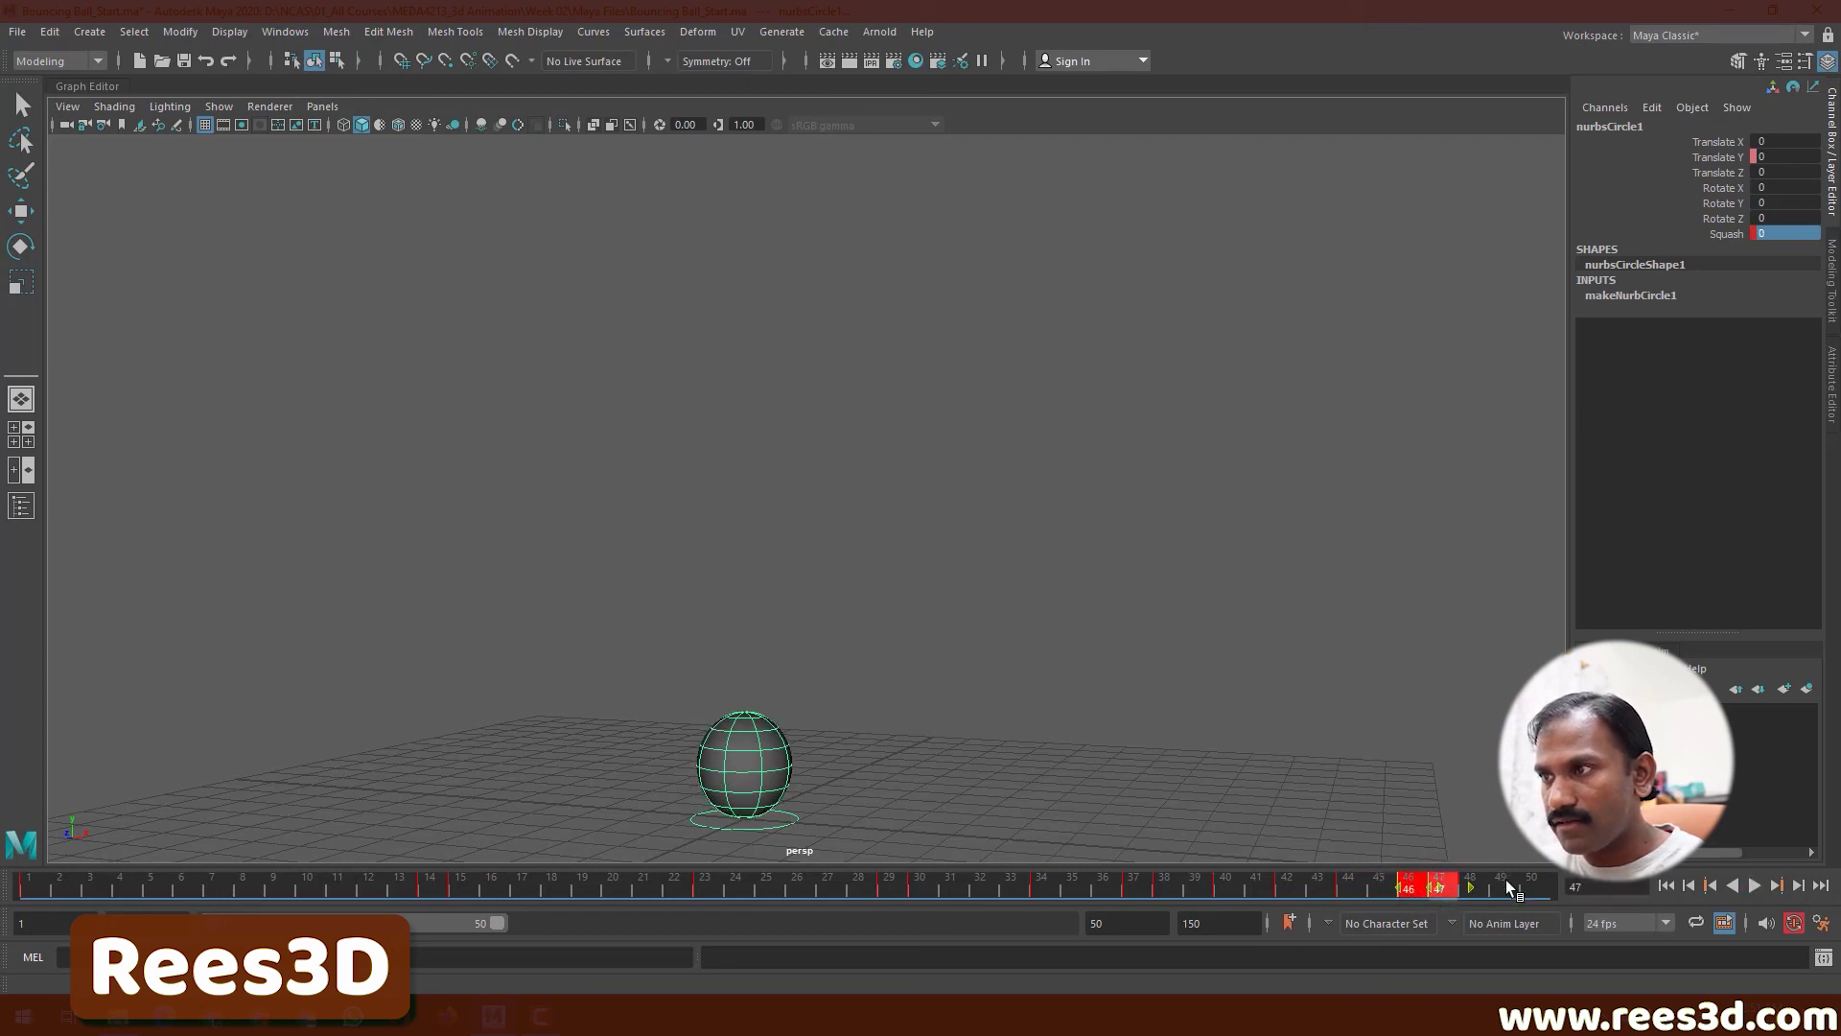
left_click(1443, 887, "shift")
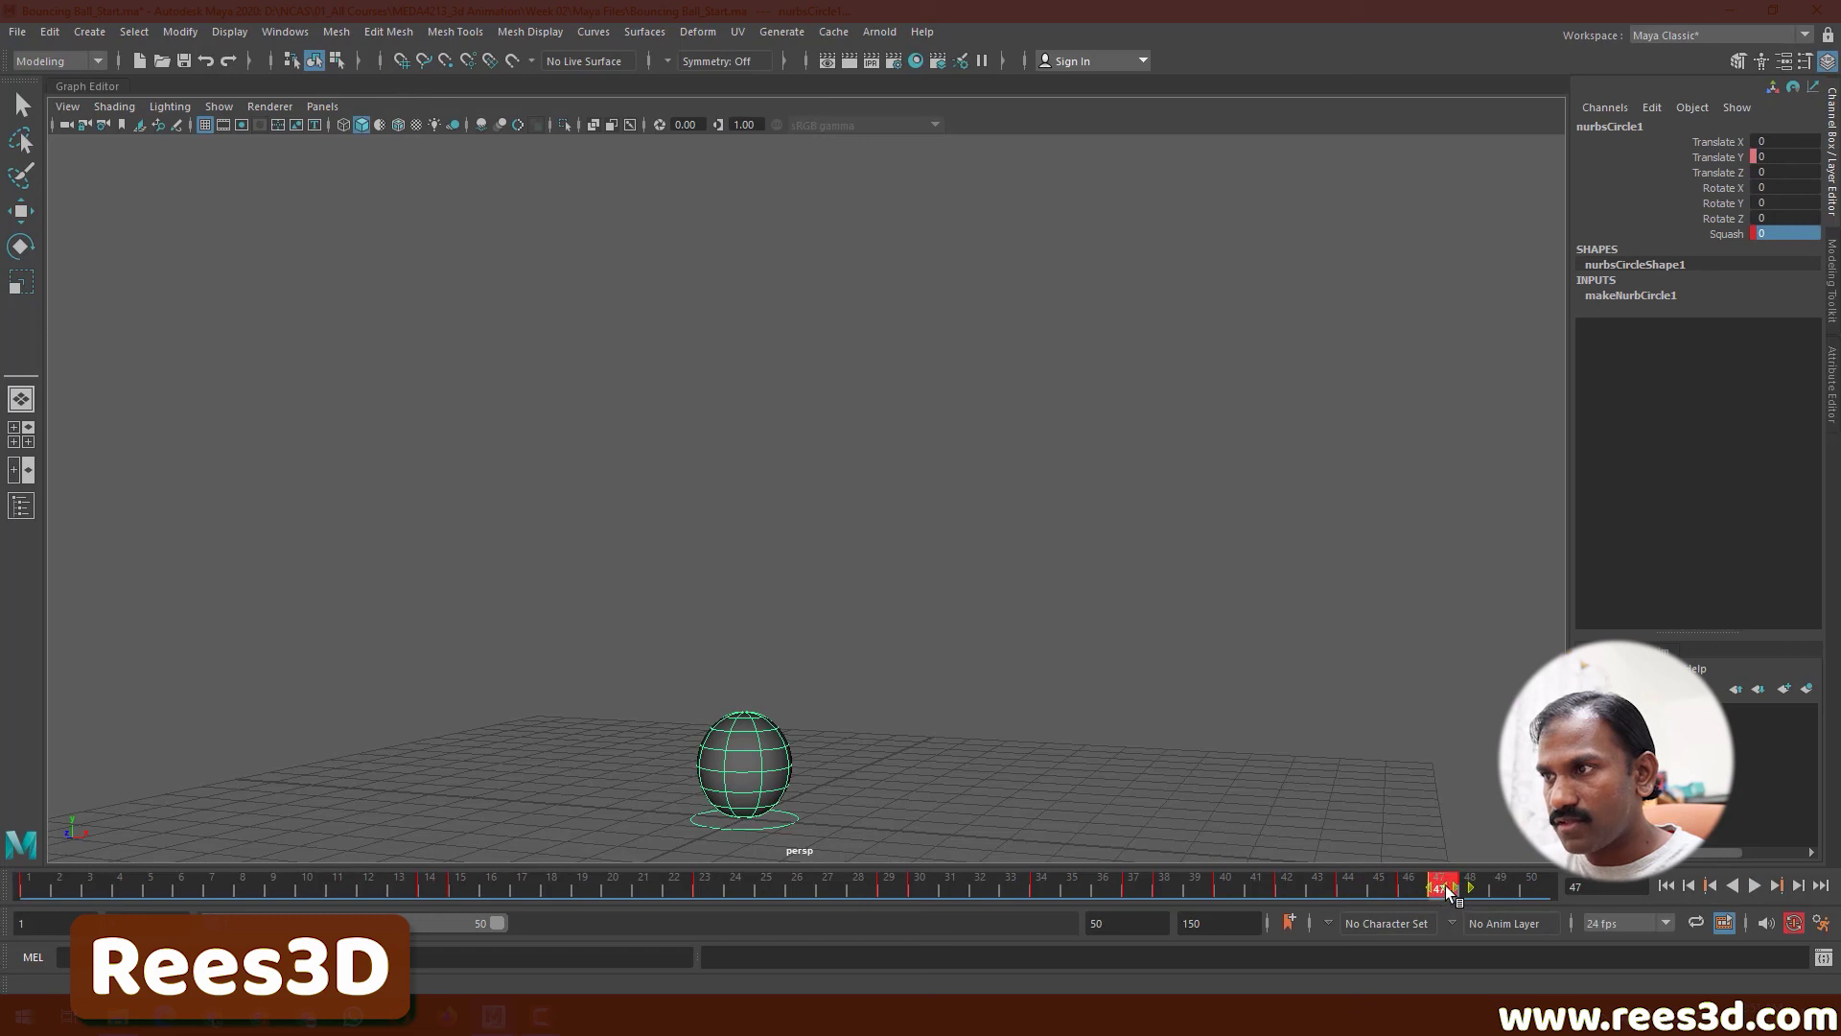
left_click_drag(1442, 888, 1546, 894)
left_click(1328, 884)
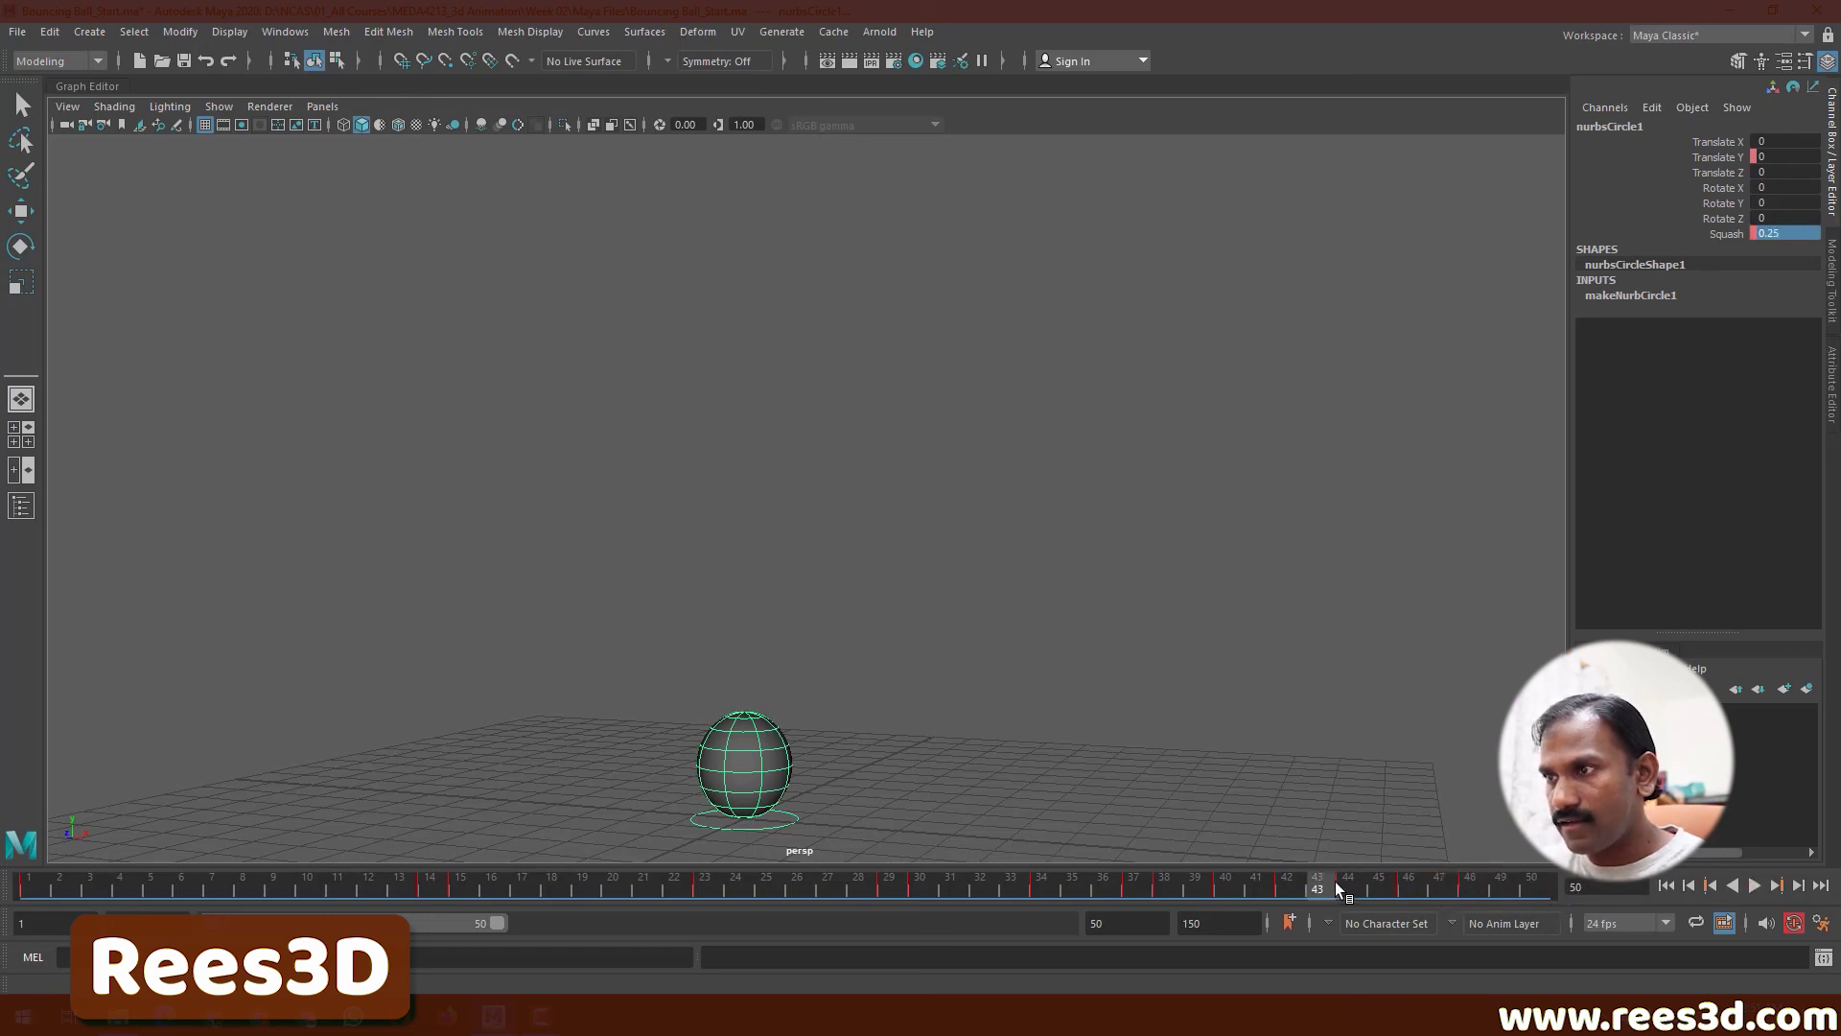
- Play the animation from frame 1 to review the timing of the final bounces, and stop playback
left_click(1667, 886)
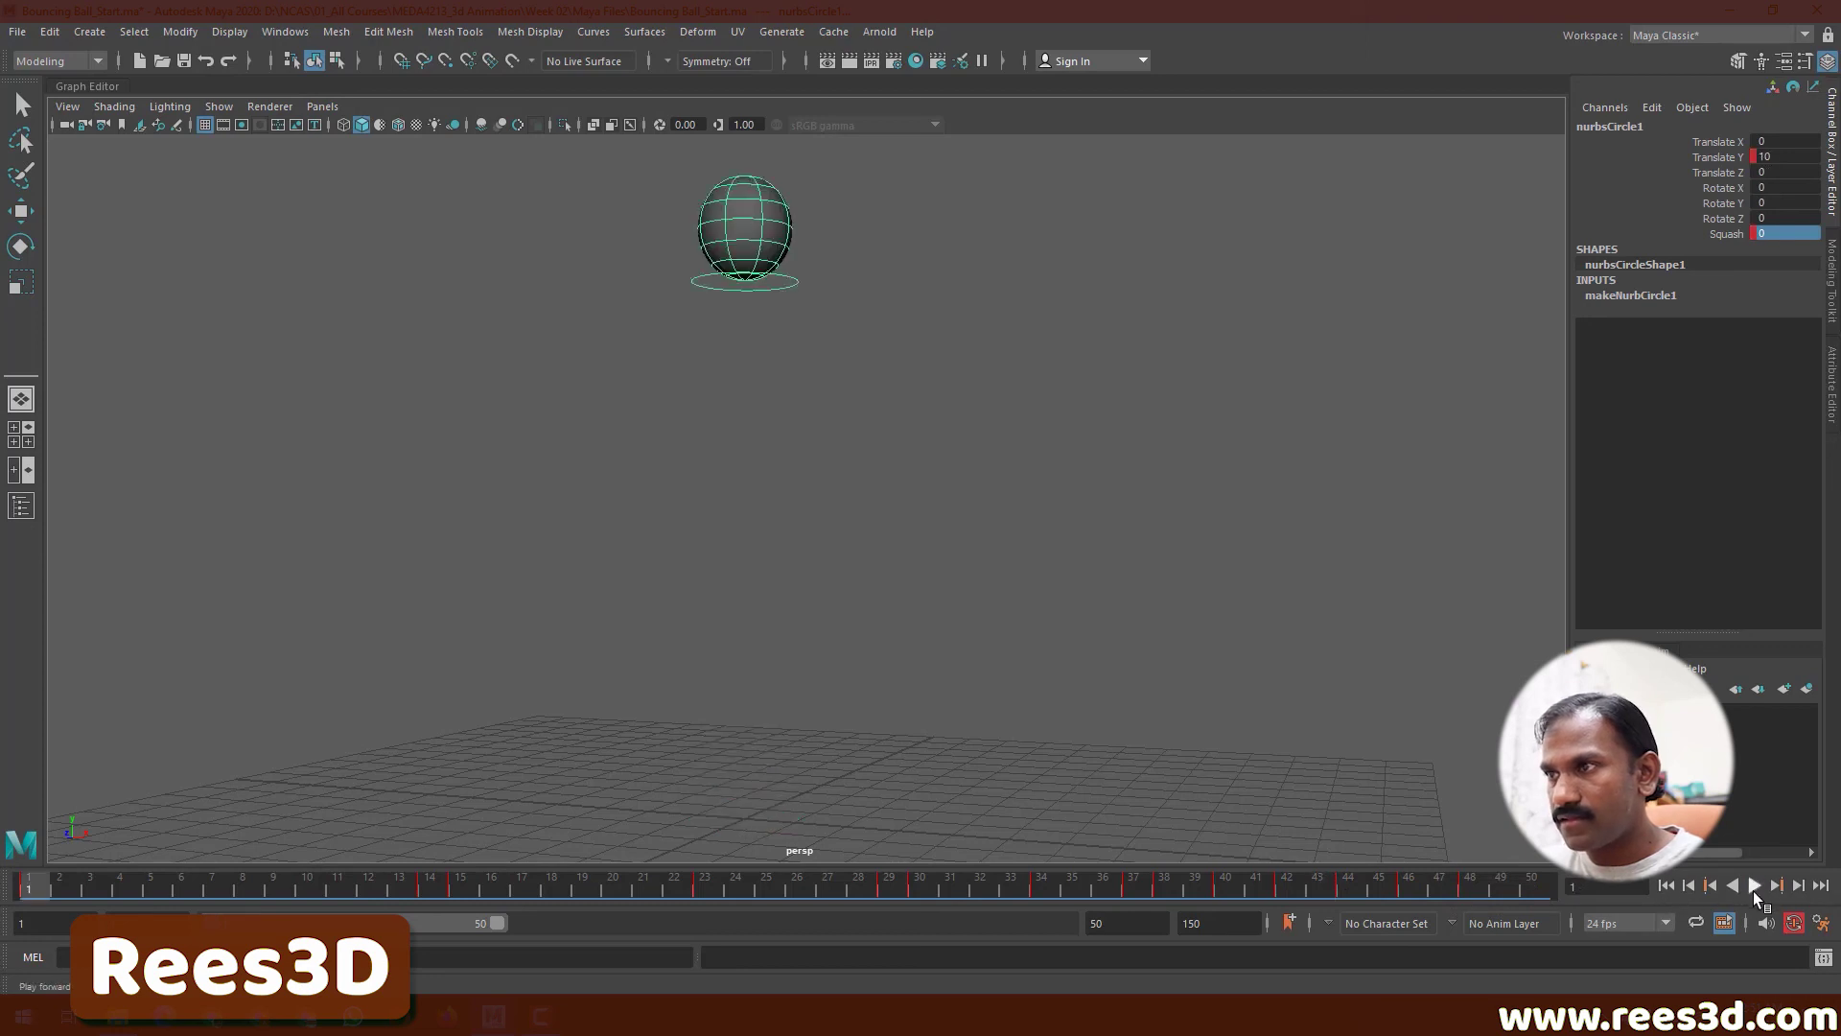
left_click(1753, 886)
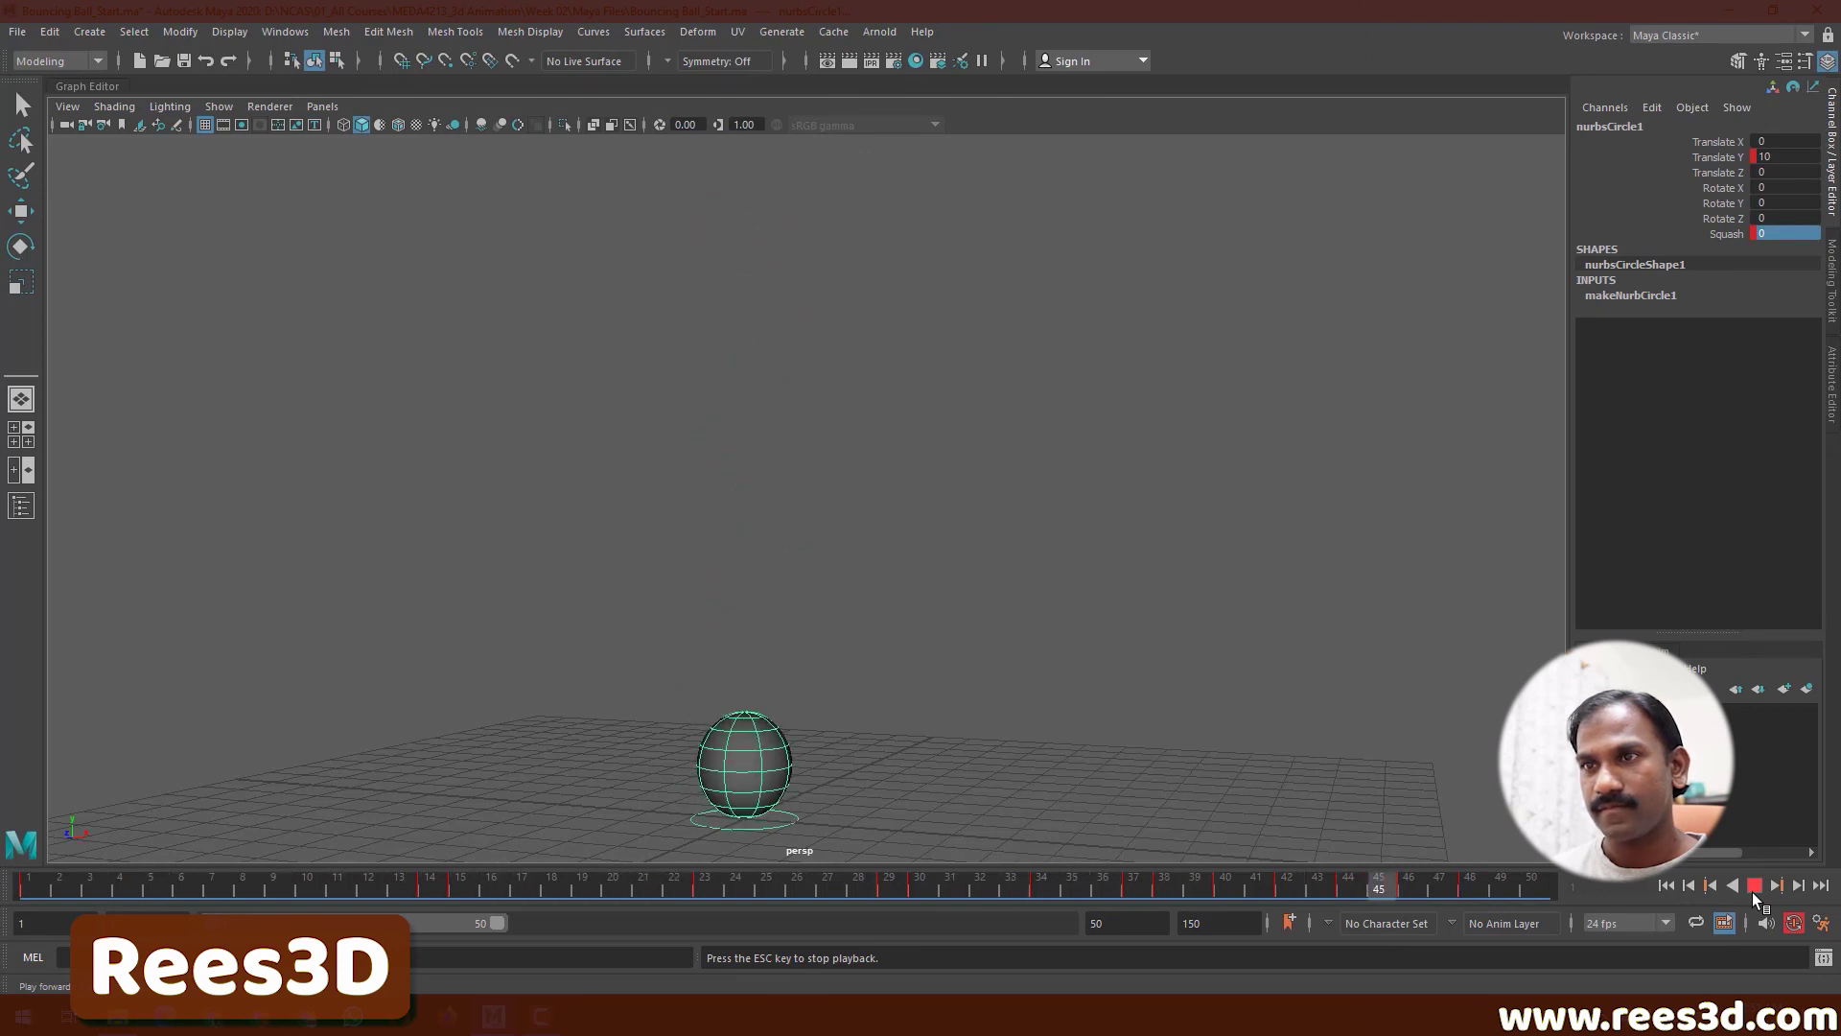
left_click(1753, 890)
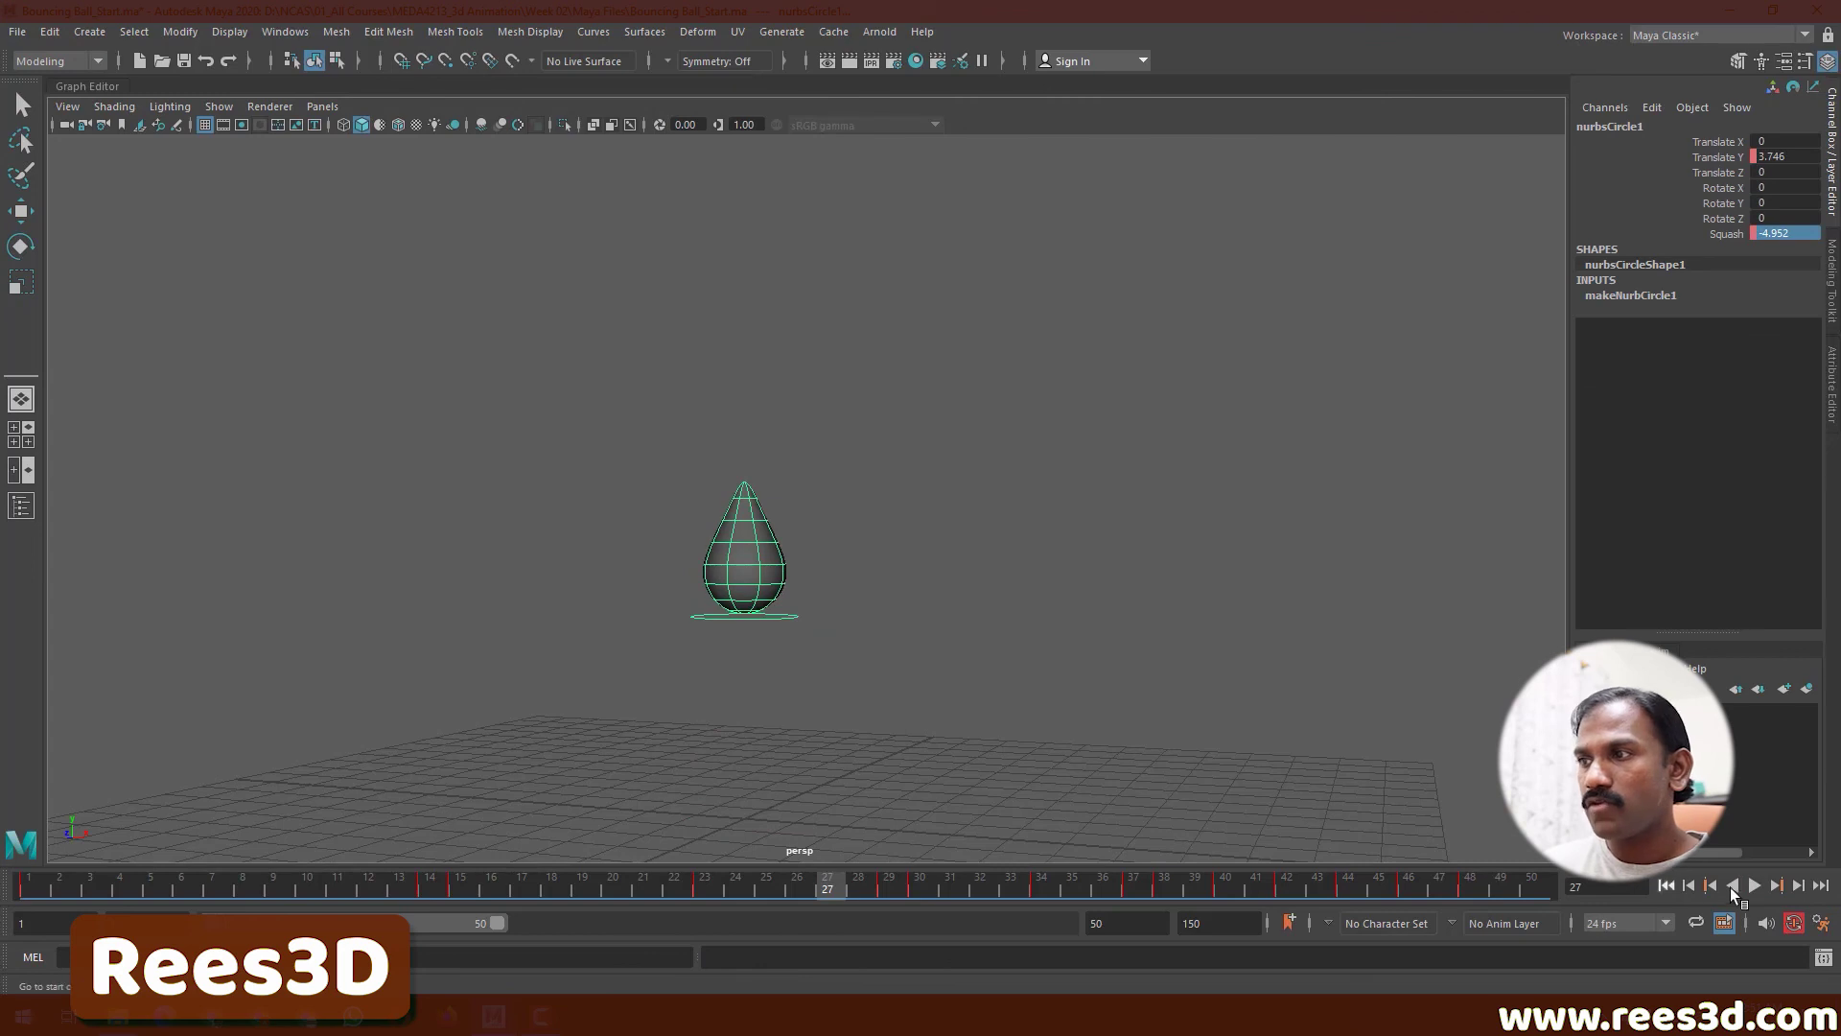
- Display the control's Squash curve in the Graph Editor, try moving its frame 23 key, and undo the move
left_click_drag(81, 93, 80, 447)
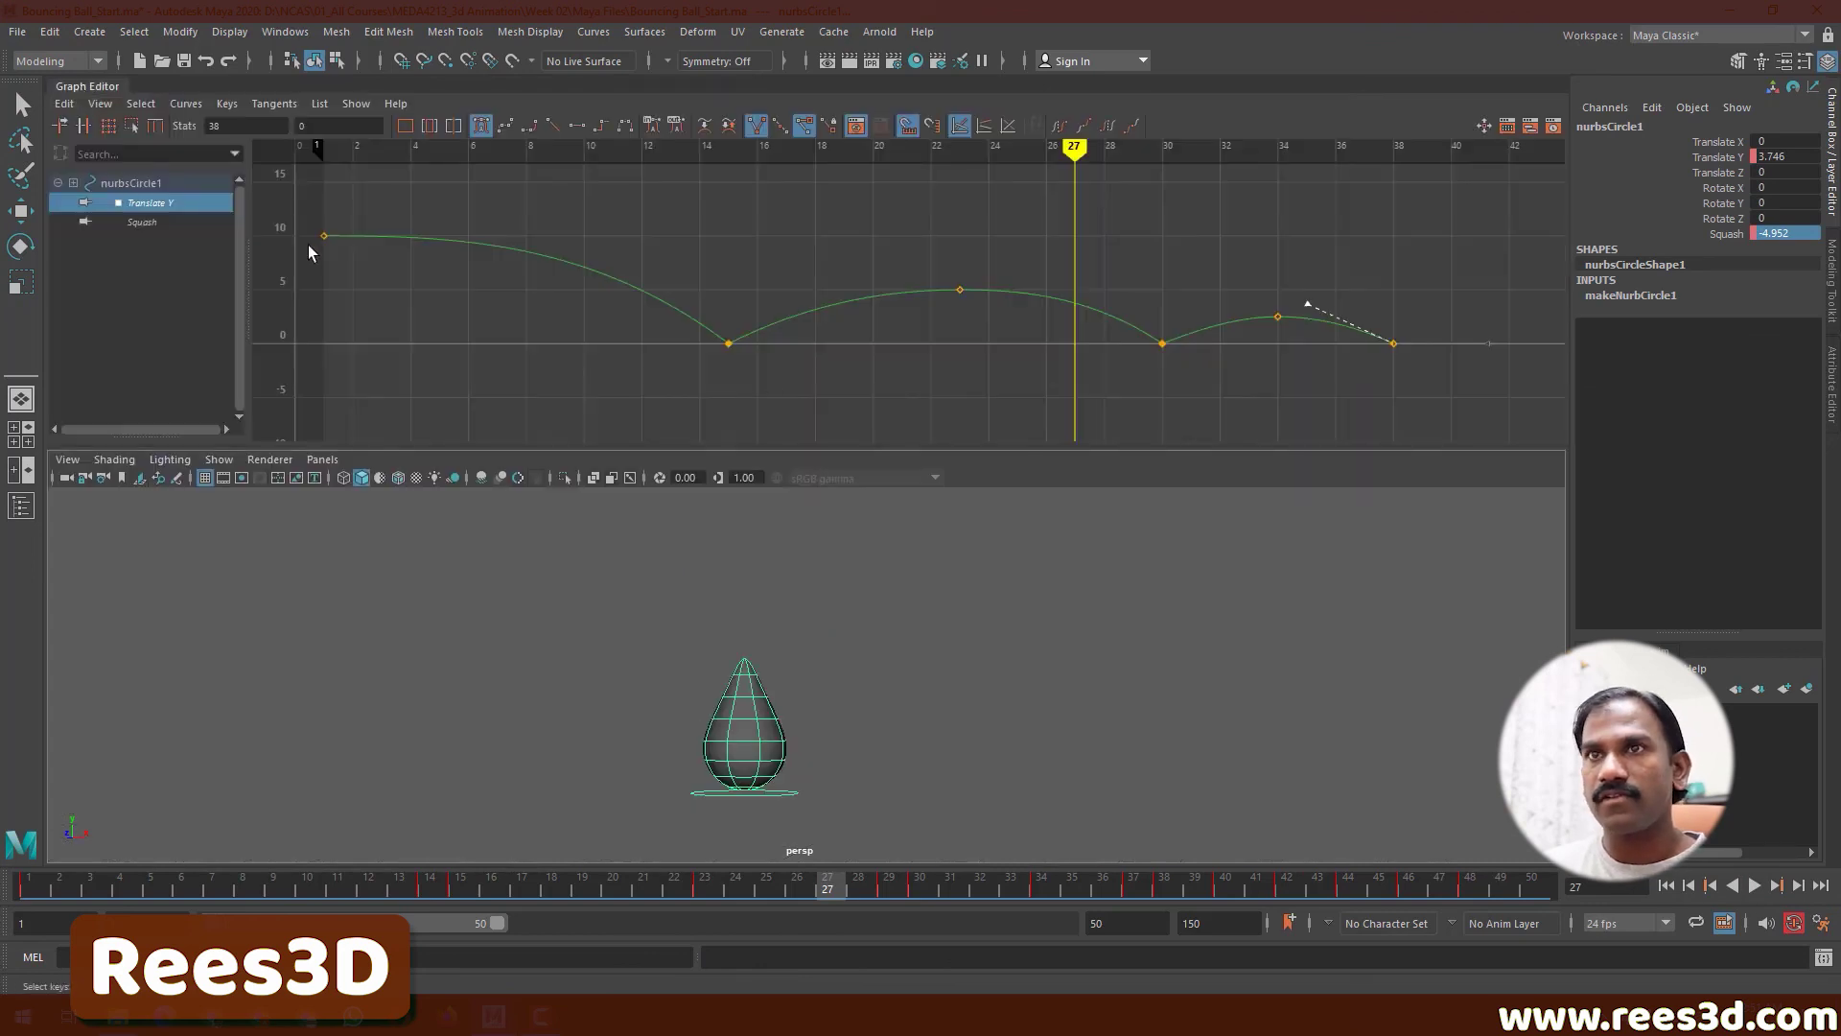
left_click(188, 222)
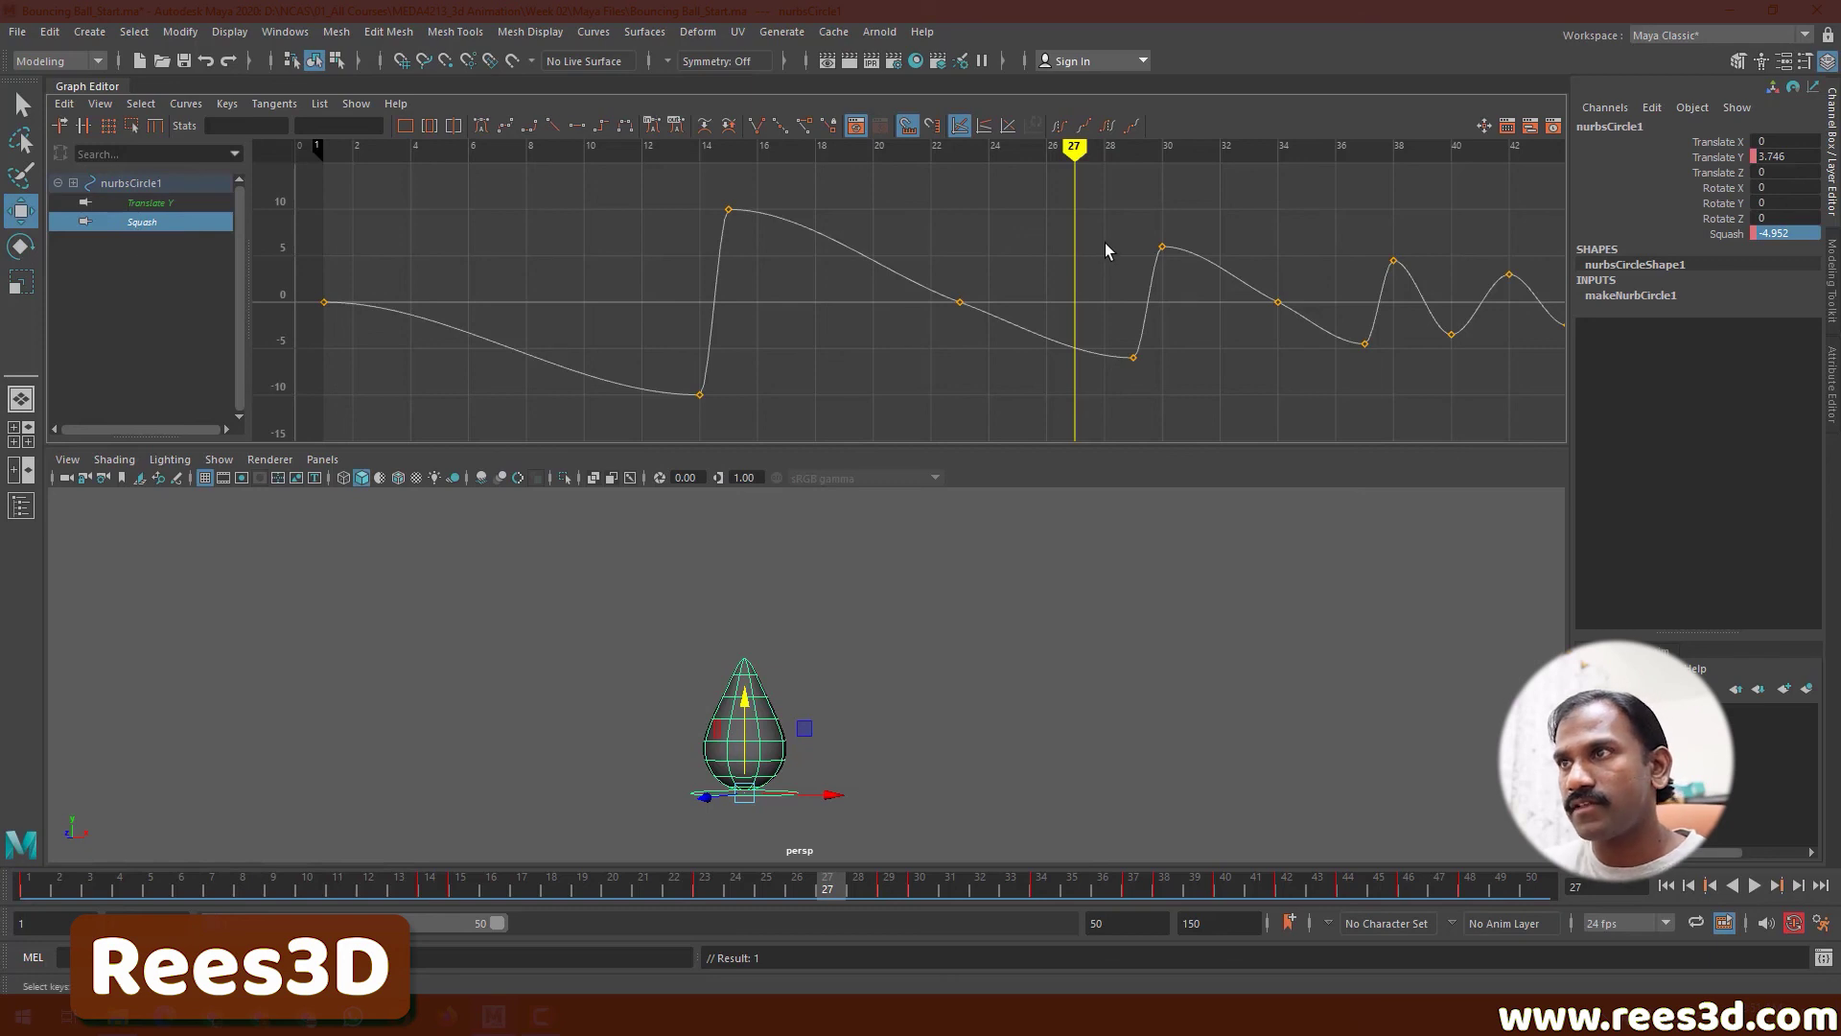
left_click_drag(949, 270, 1030, 346)
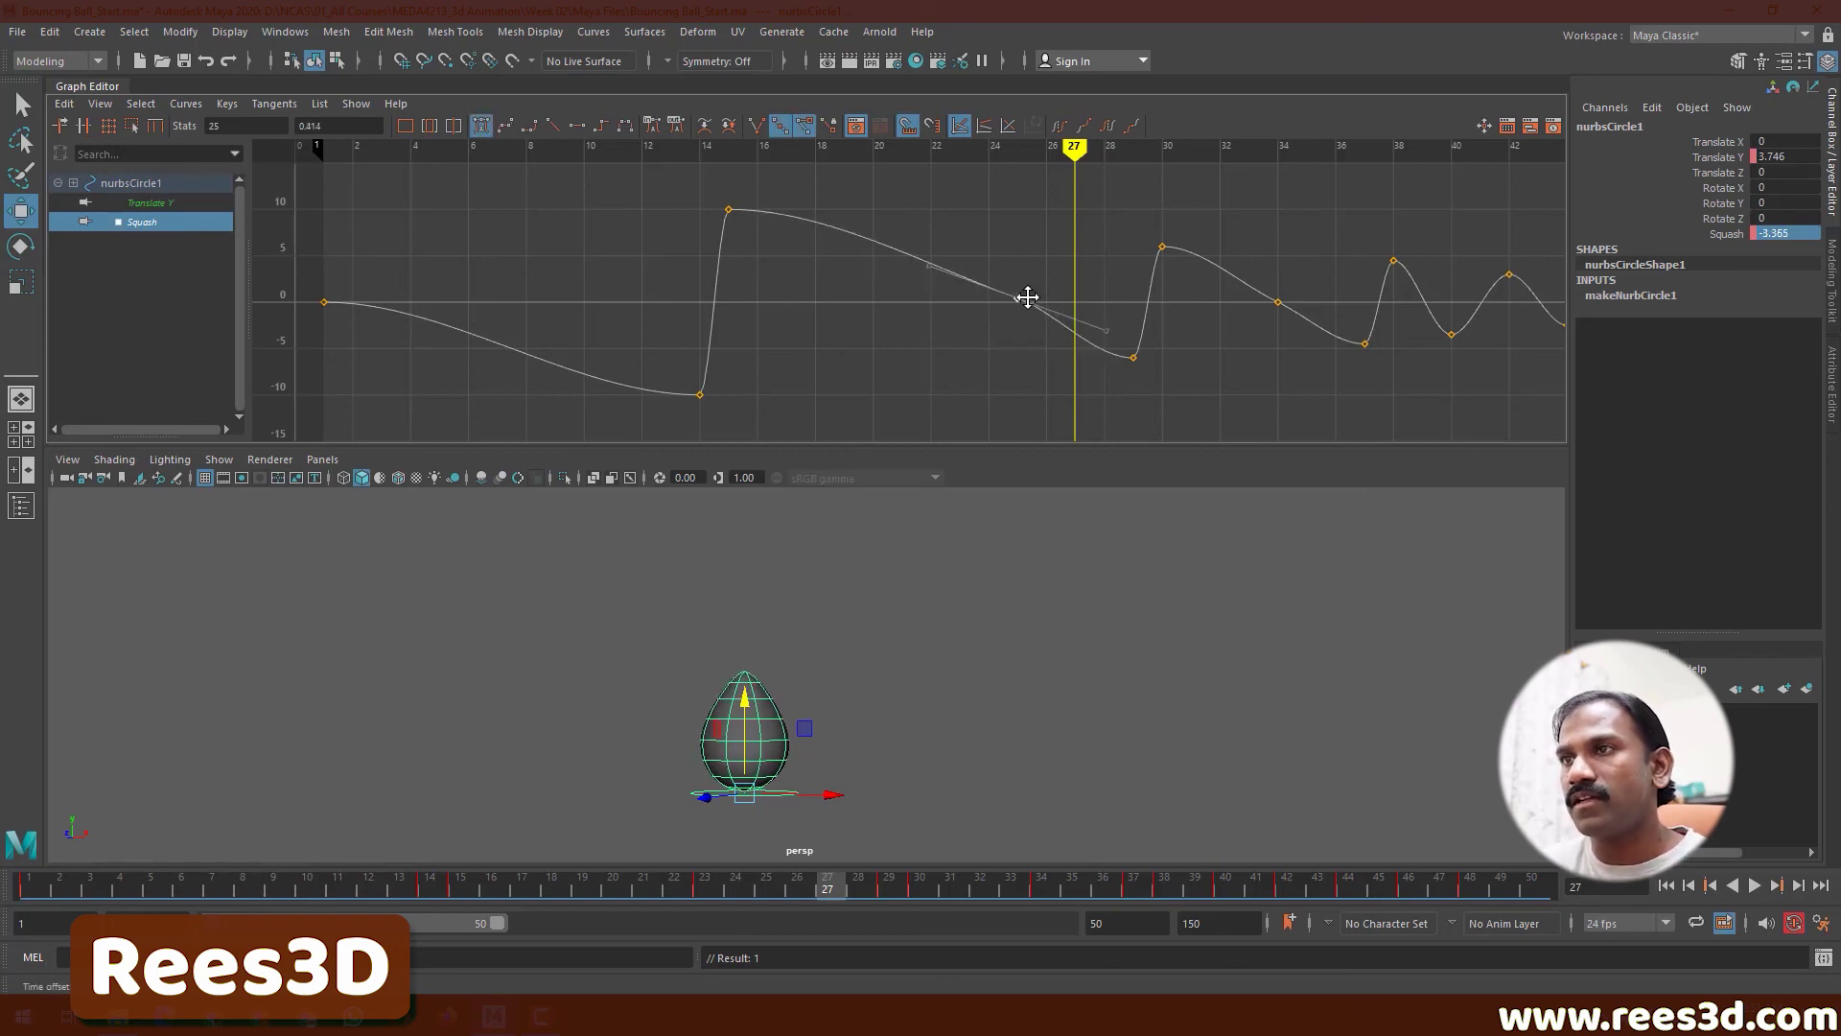
middle_click_drag(1023, 296, 979, 309)
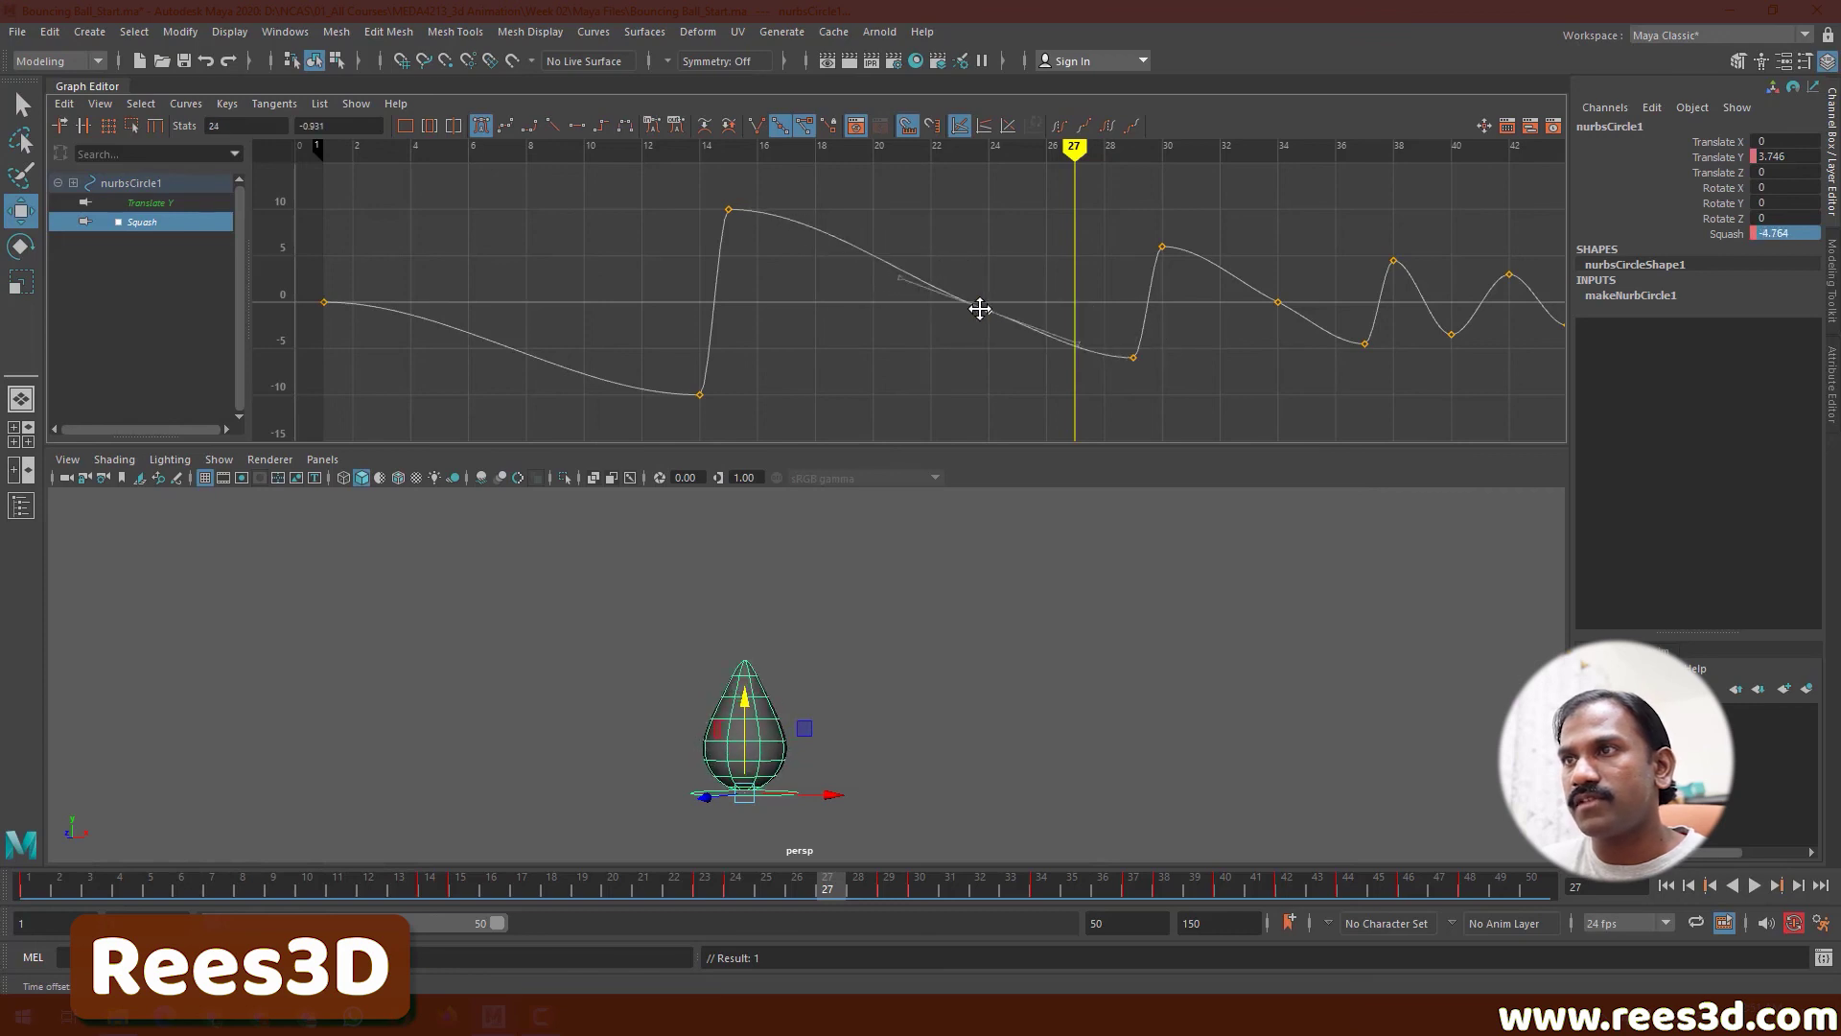
key("ctrl+z")
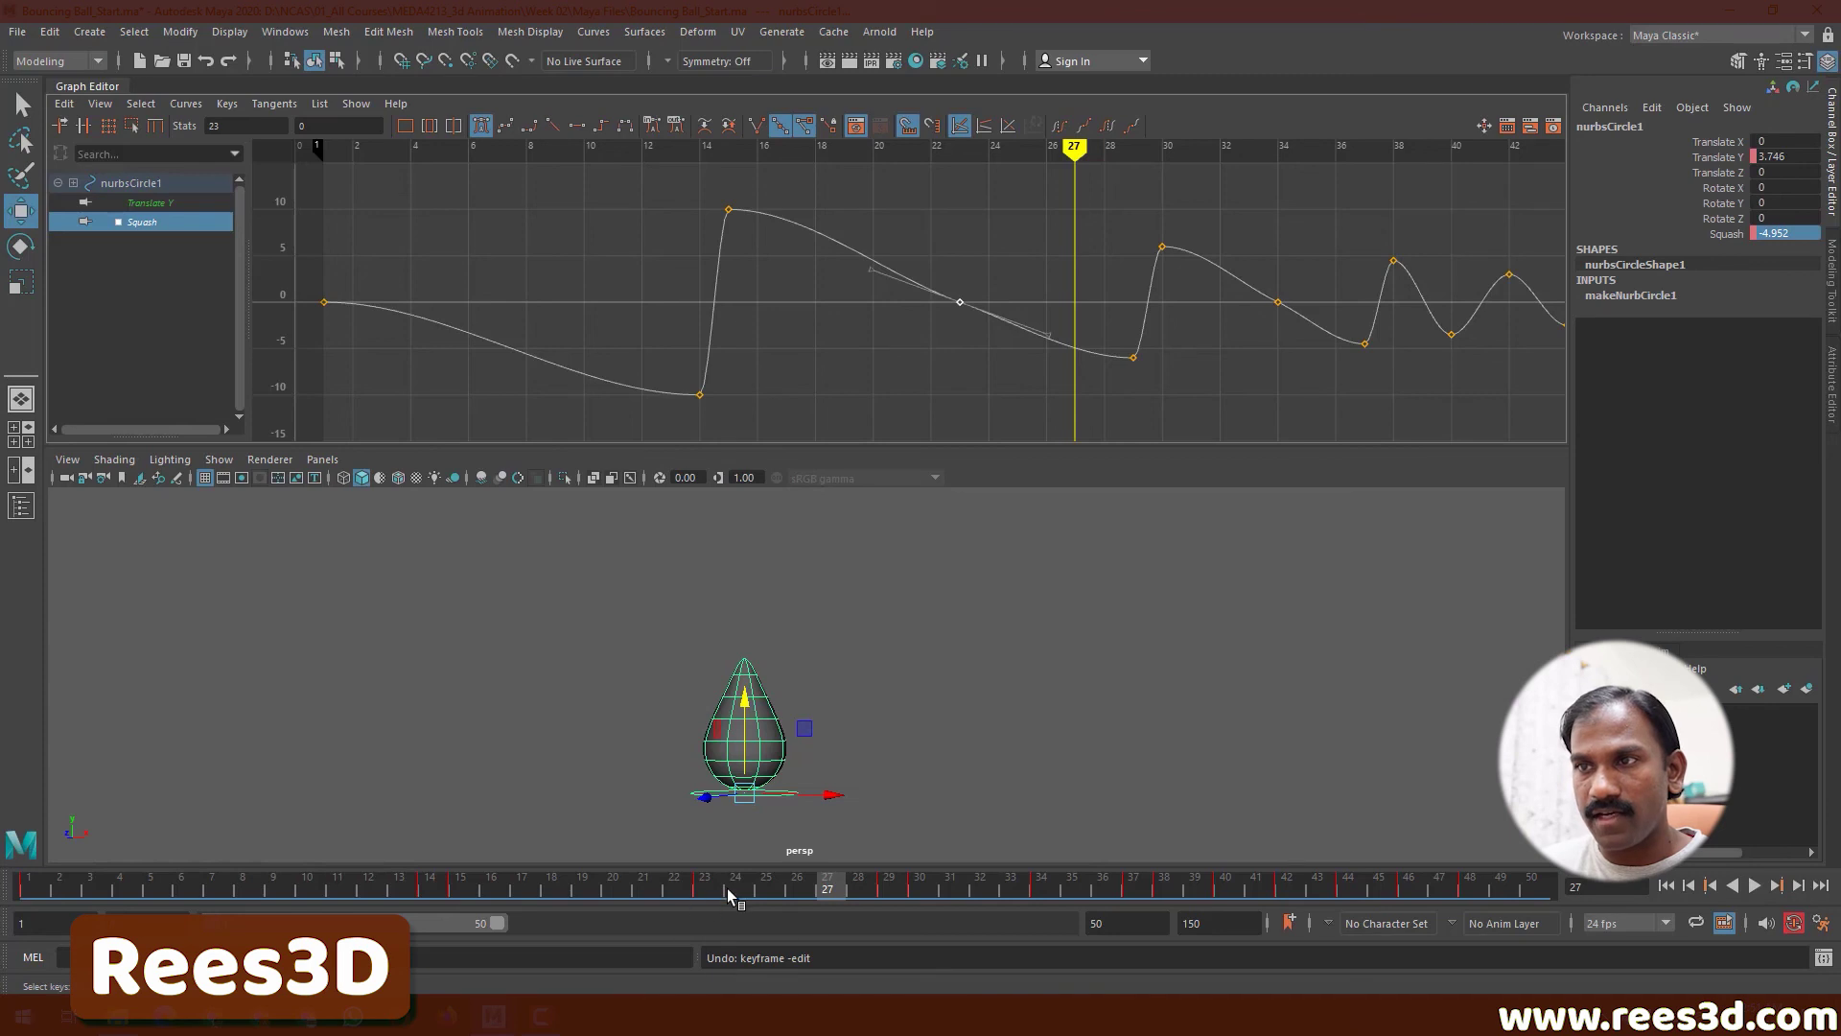
- Play the animation briefly to check the squash and stretch, and collapse the Graph Editor to enlarge the perspective view
key("alt+v")
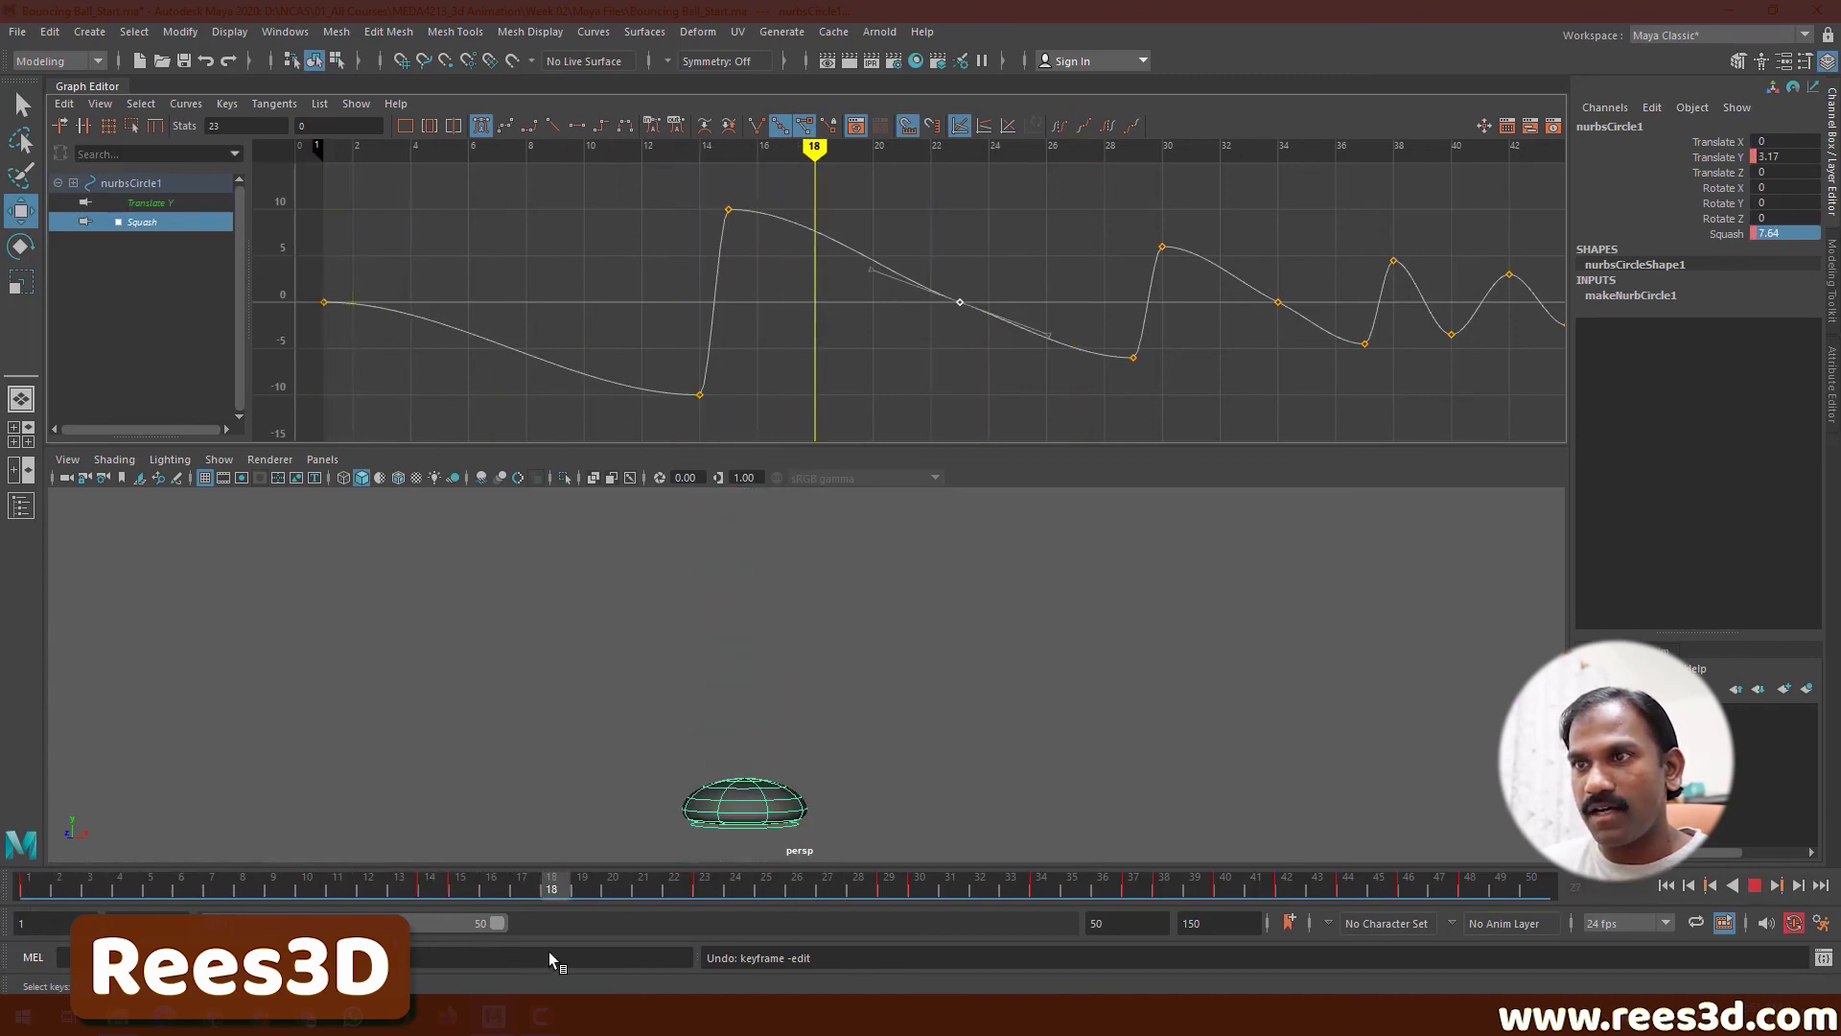
key("alt+v")
left_click(95, 77)
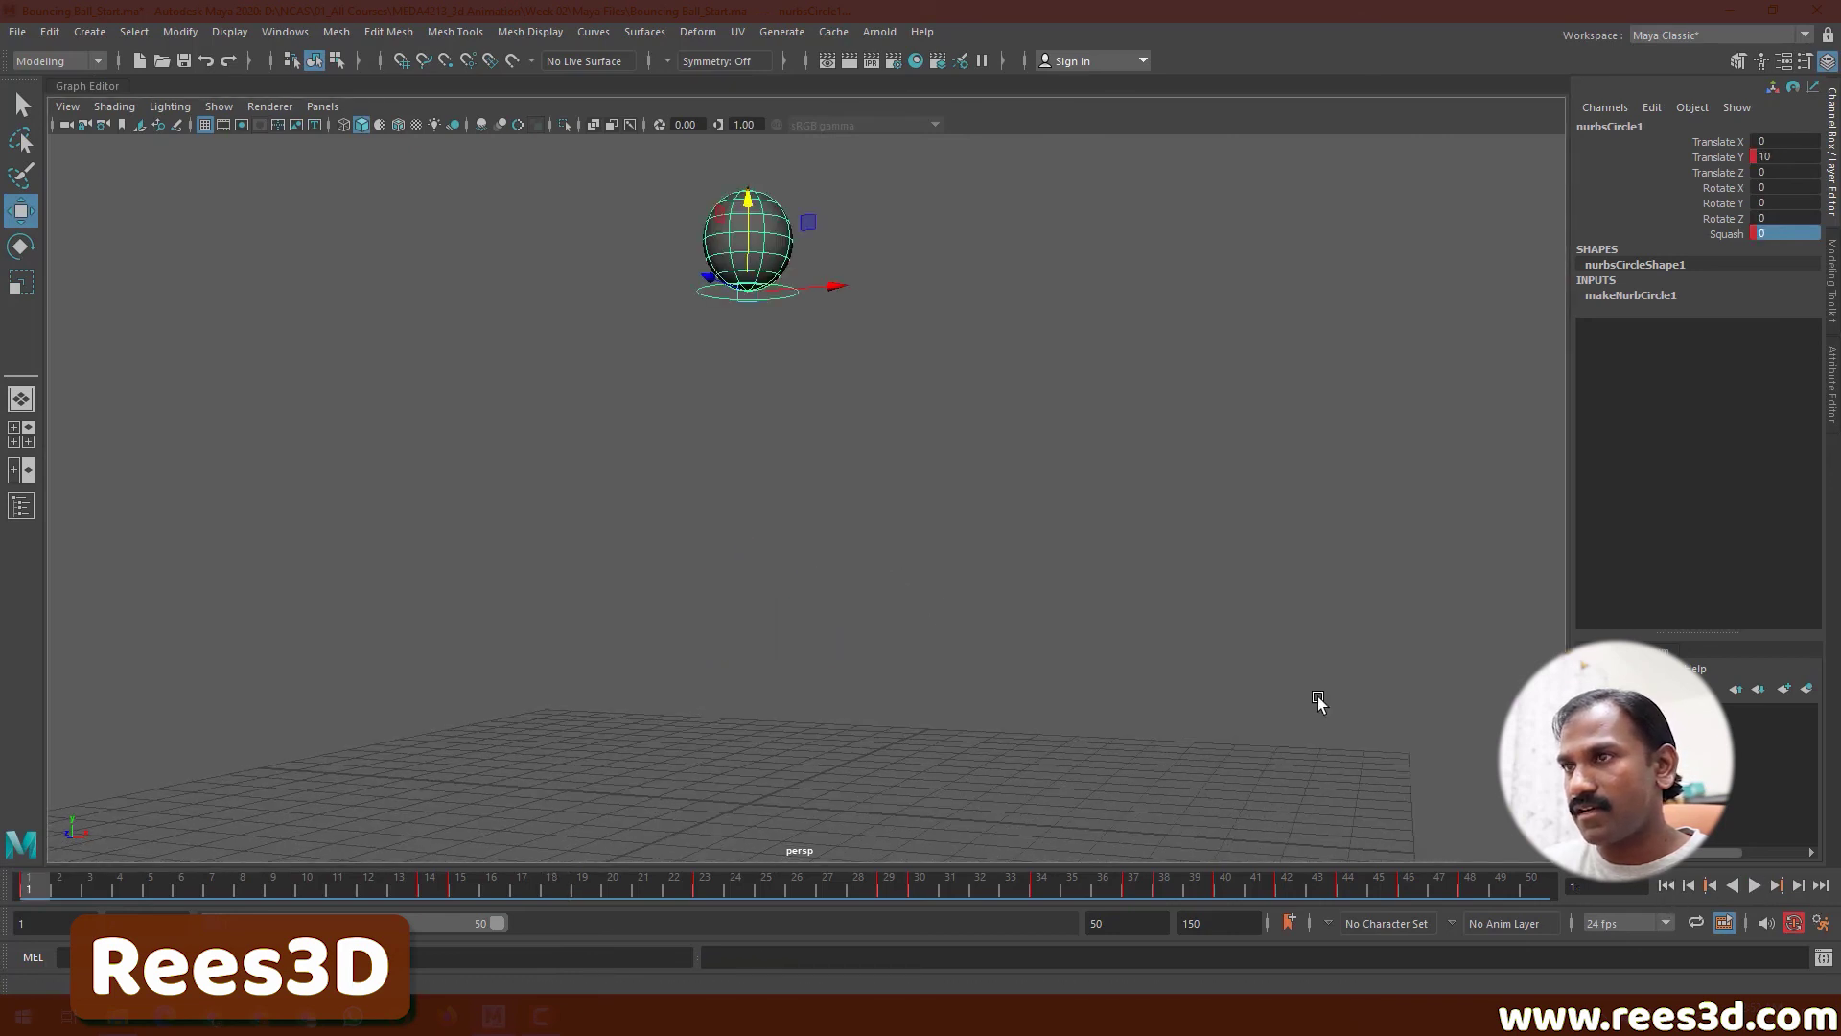
- Deselect the ball's control and create a playblast of the animation in AVI format at quality 100 and scale 1.00
left_click(1105, 576)
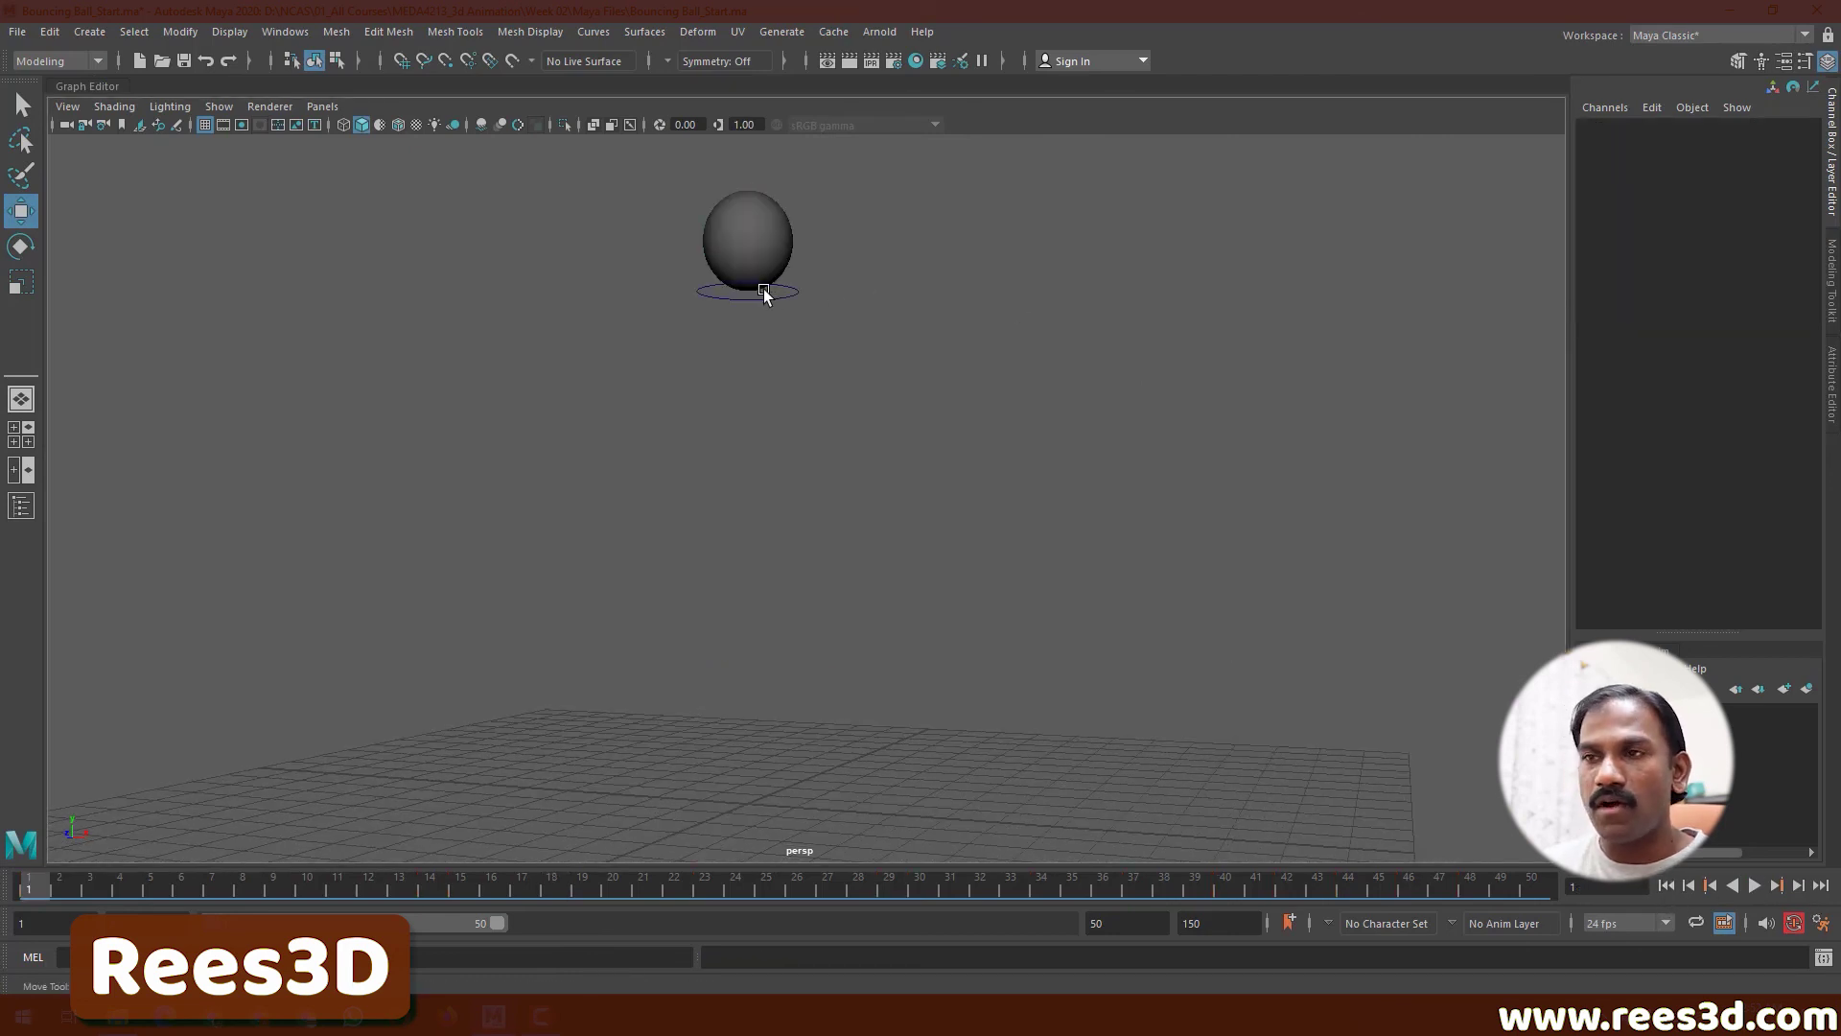
right_click(997, 889)
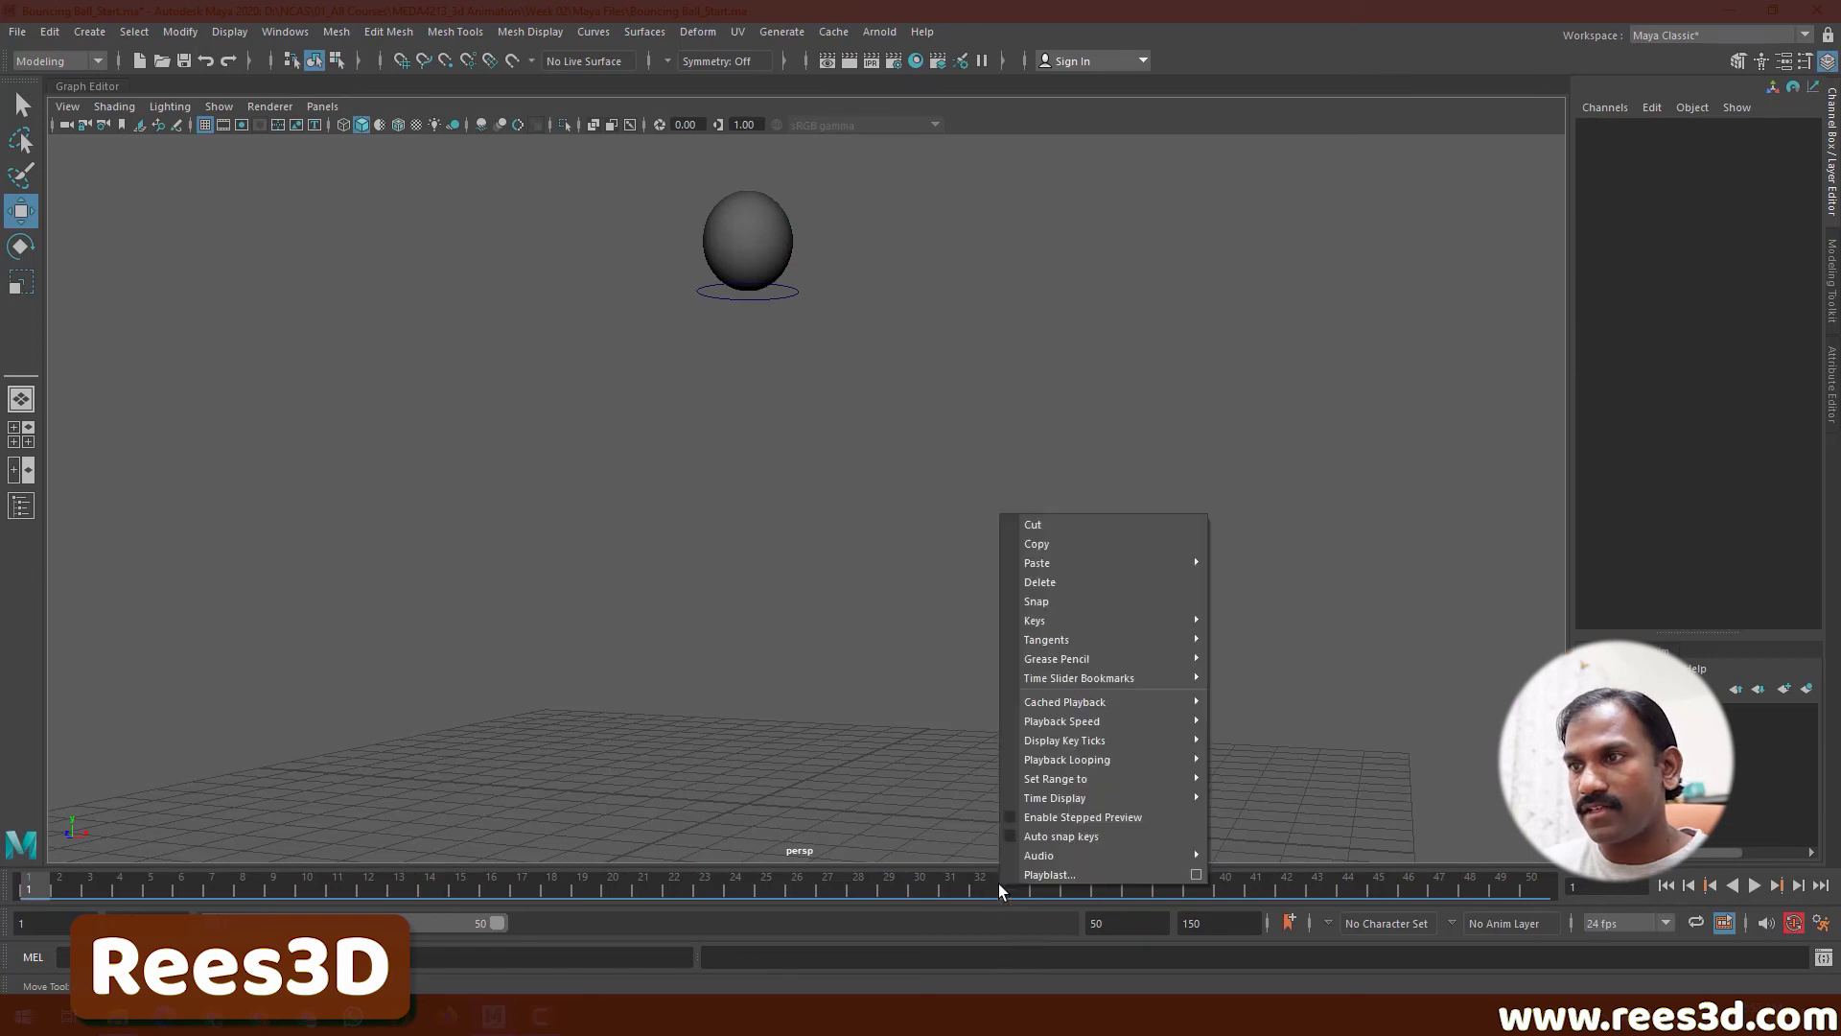
left_click(1196, 875)
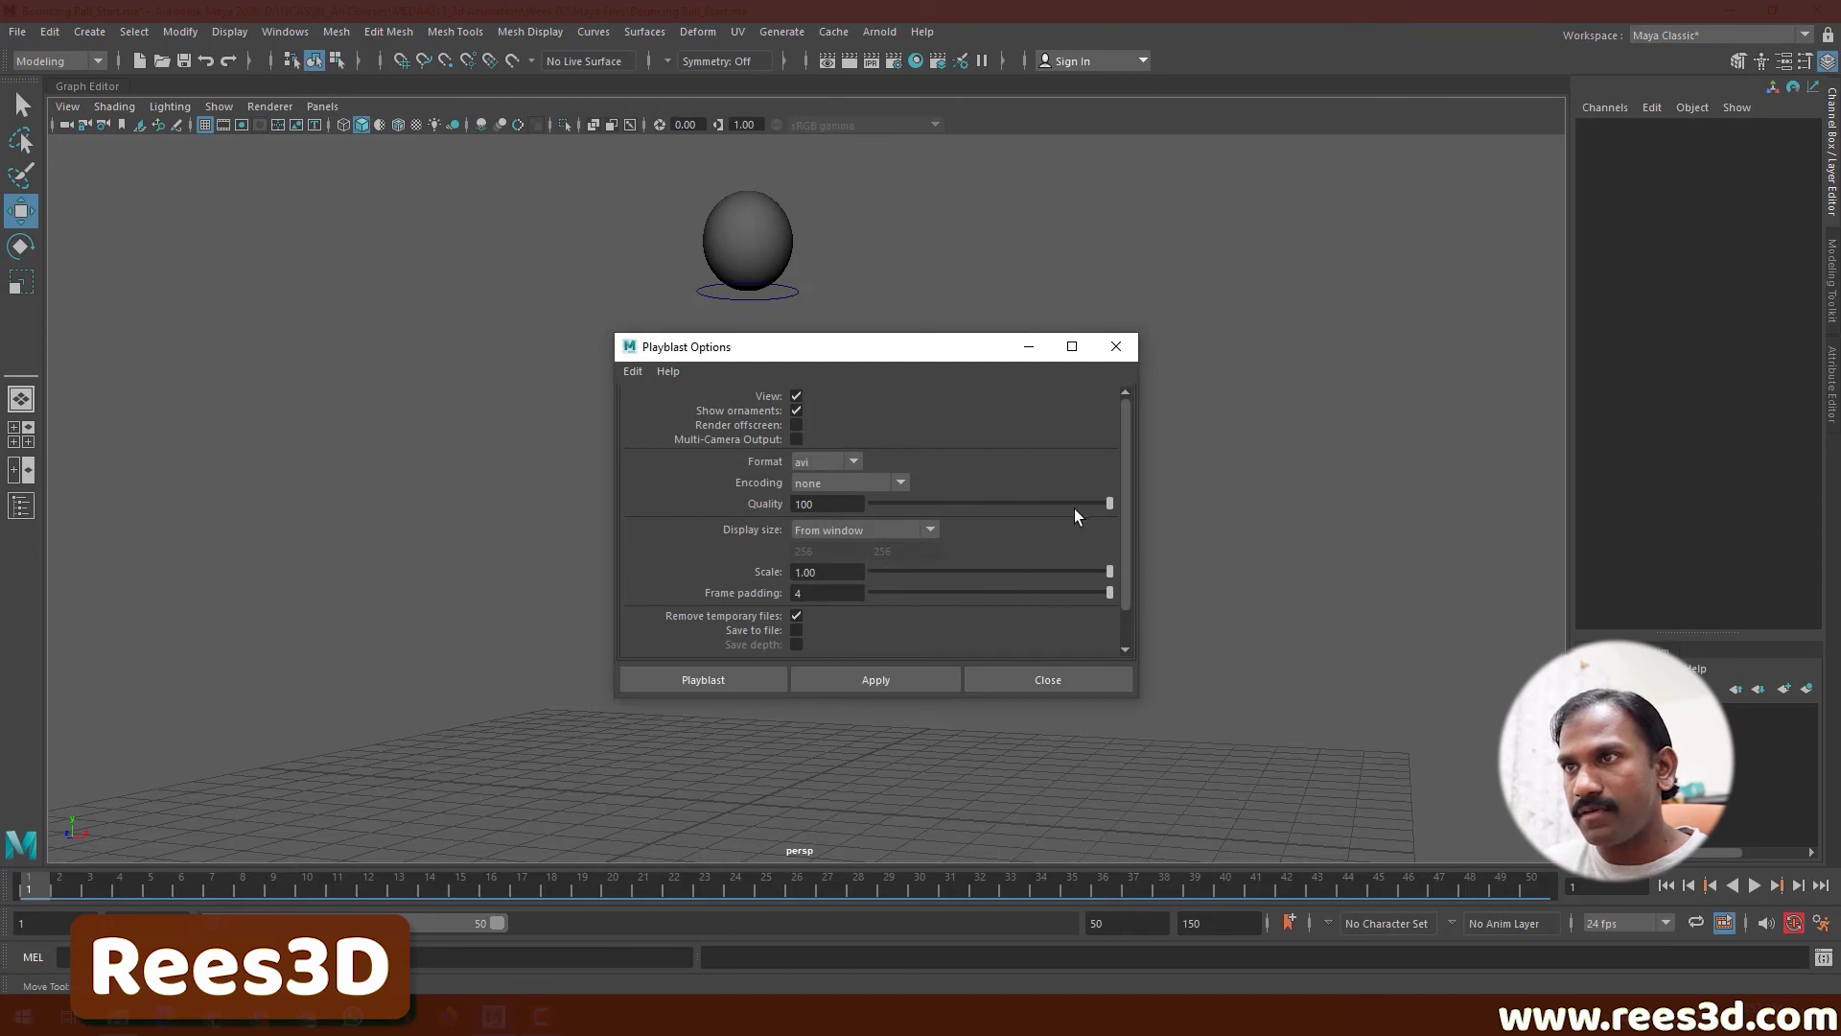
left_click(673, 679)
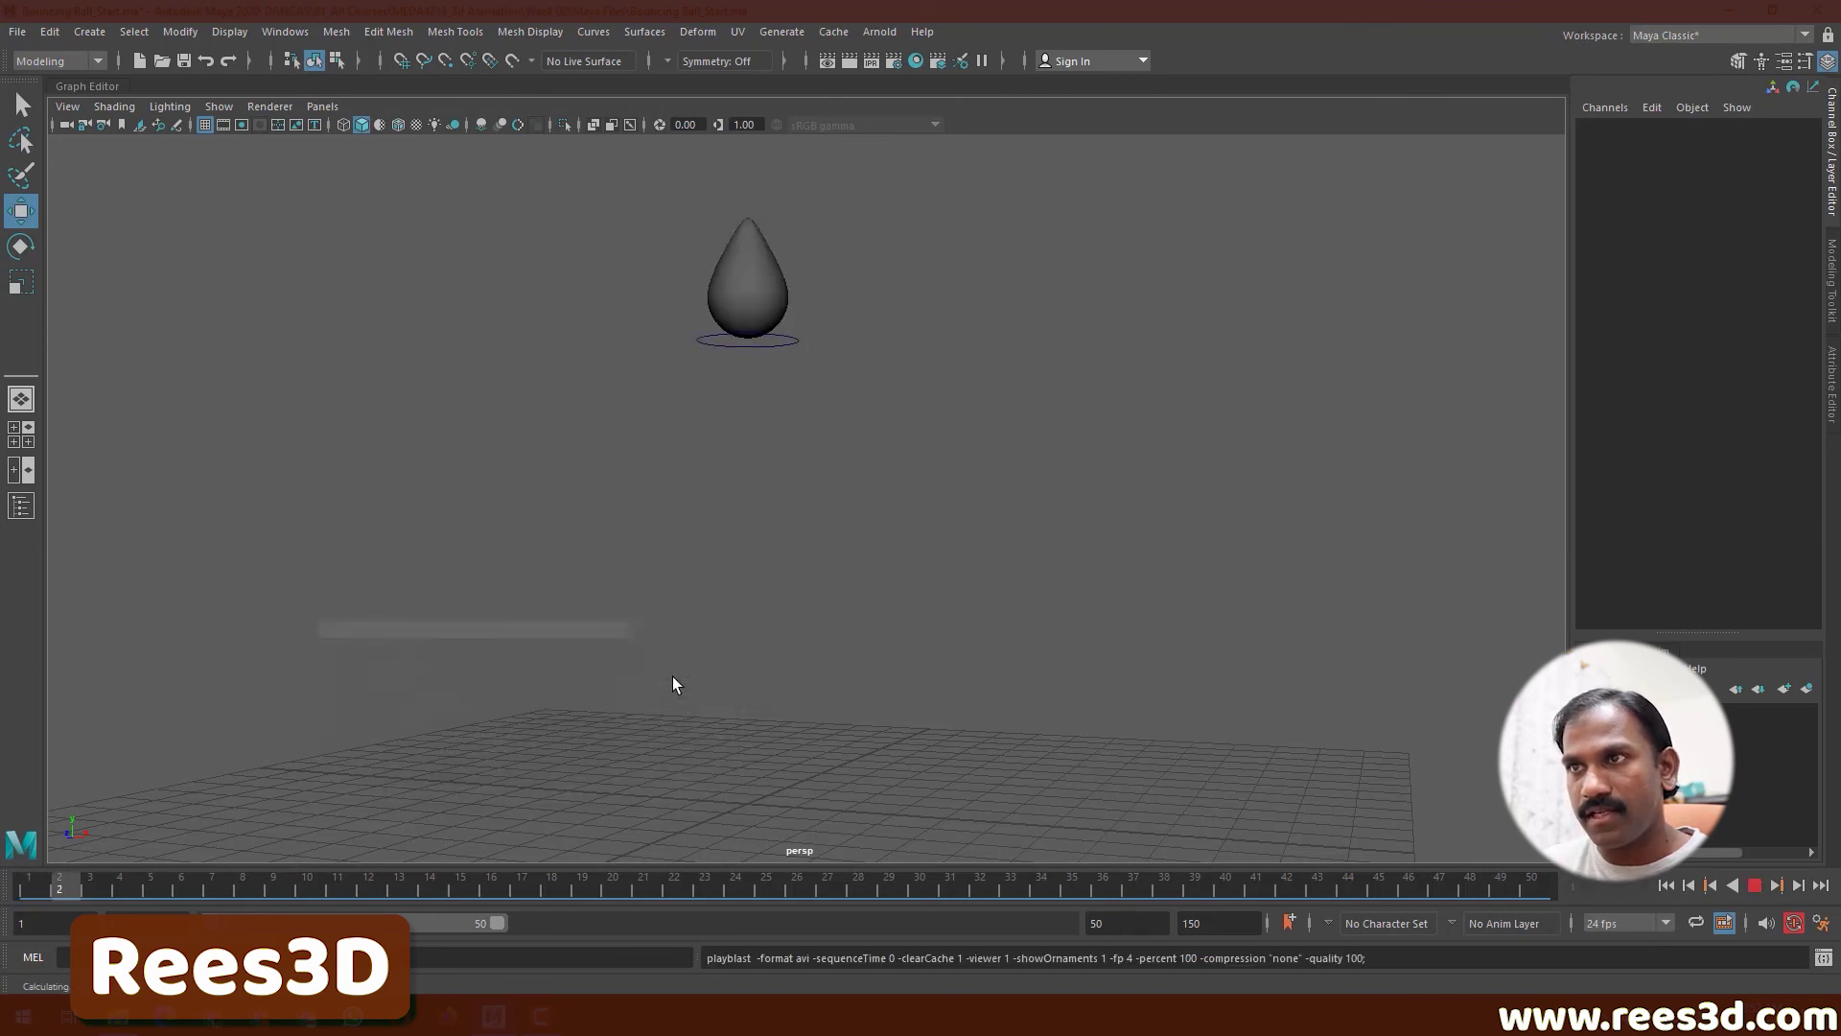